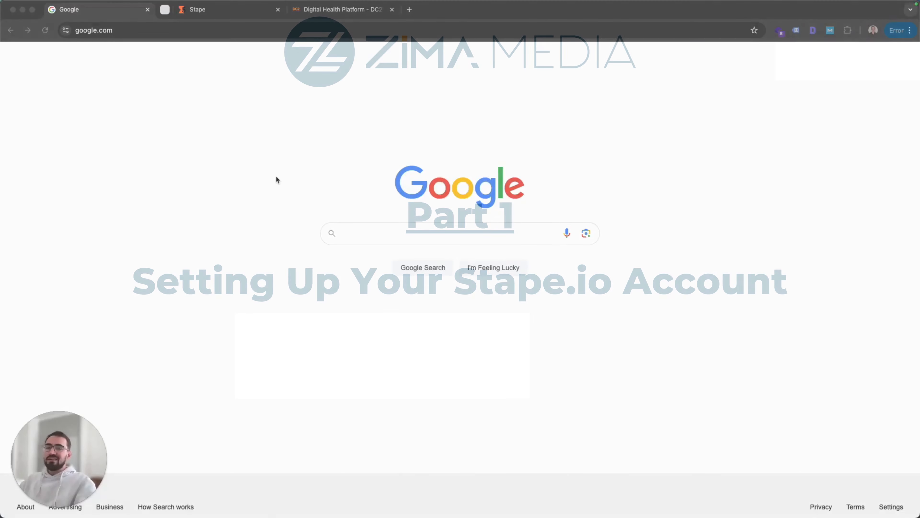
Step: Switch to Stape, open the new sGTM container form from the dashboard and review the available server locations
left_click(208, 10)
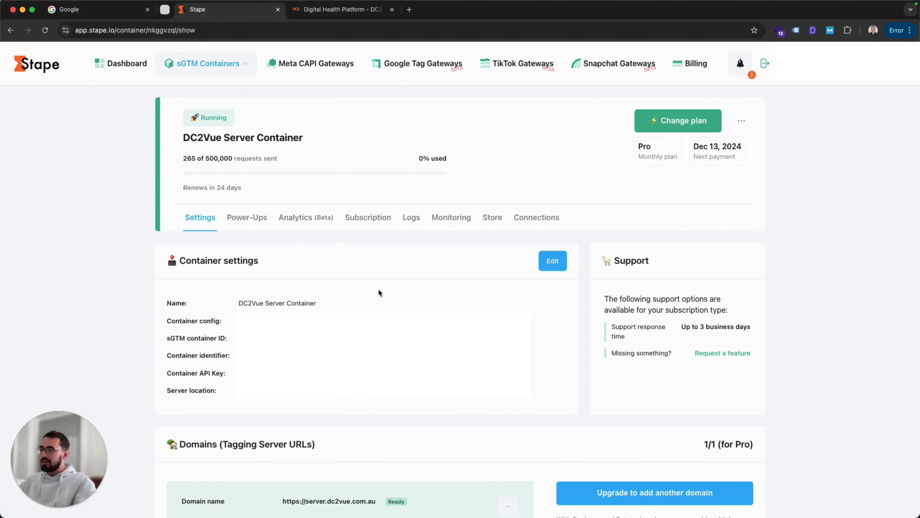
left_click(120, 65)
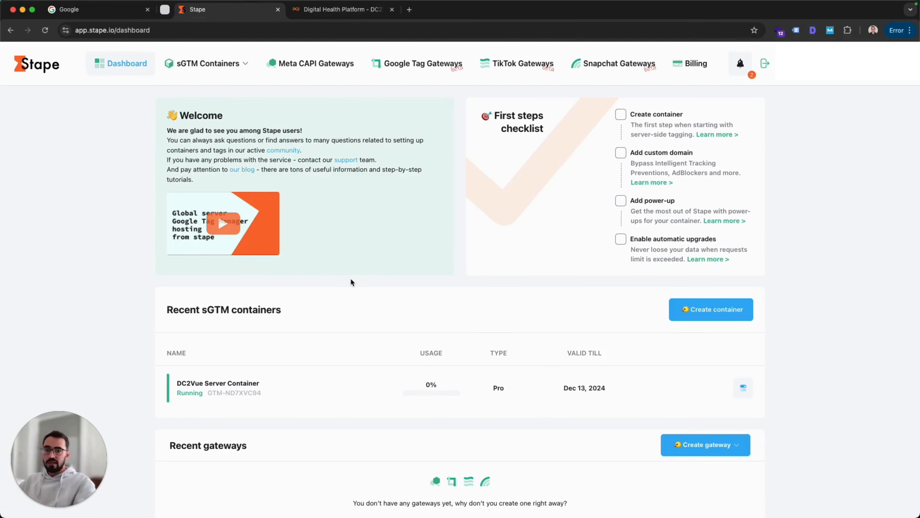
left_click(688, 309)
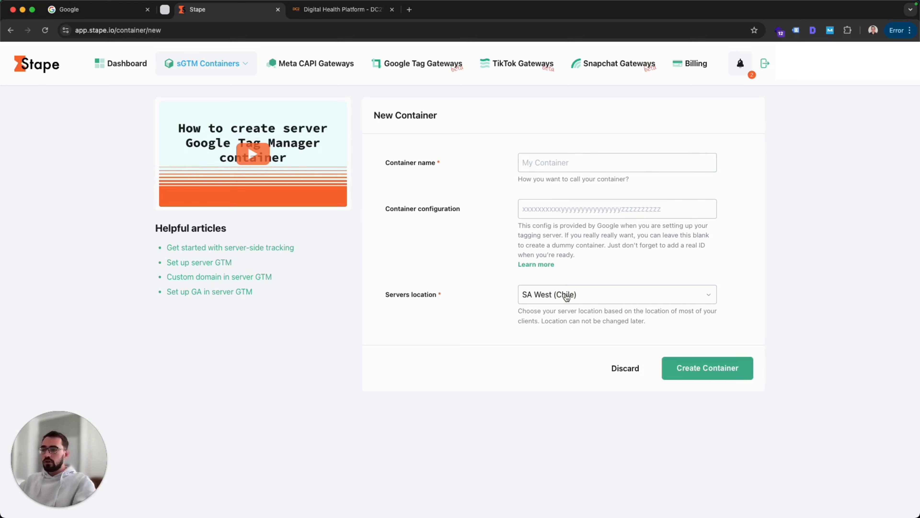
left_click(567, 297)
scroll(575, 396, "down", 3)
scroll(574, 393, "up", 3)
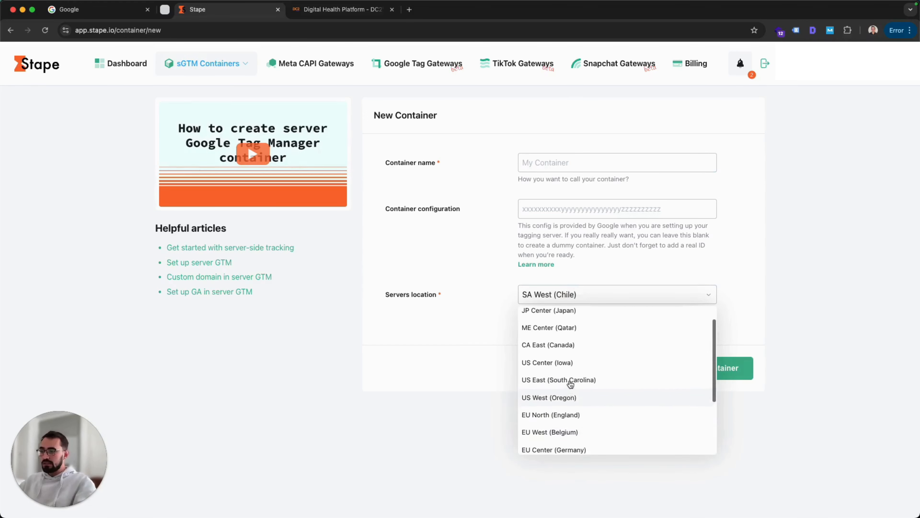
left_click(437, 263)
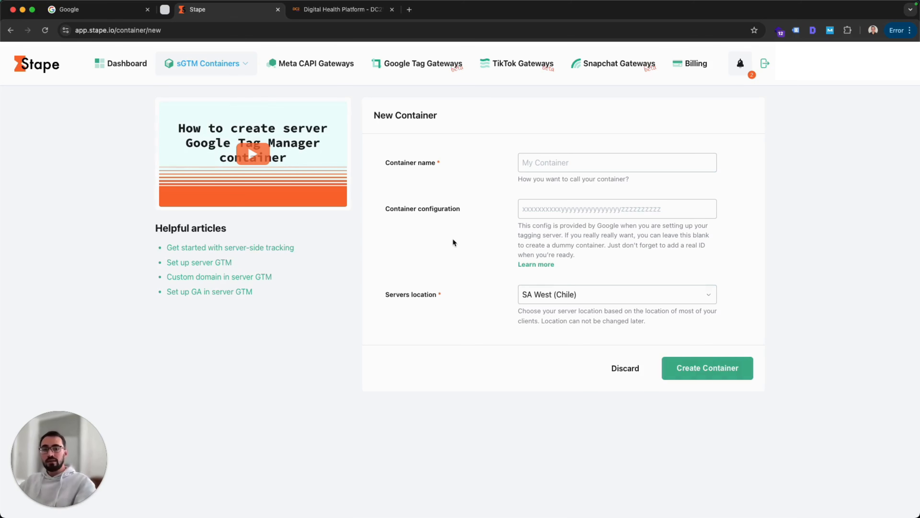
Step: Open the existing DC2Vue Server Container and examine its tagging server domain and CNAME records
left_click(121, 63)
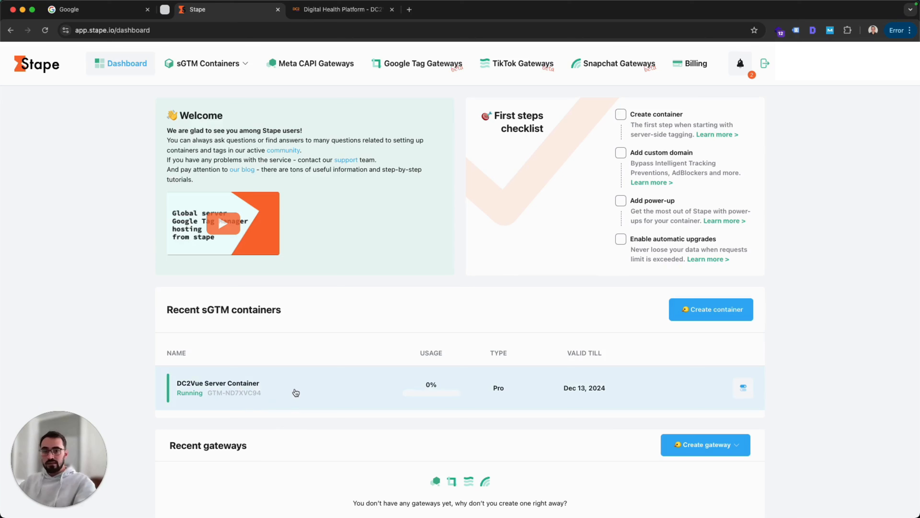
left_click(325, 397)
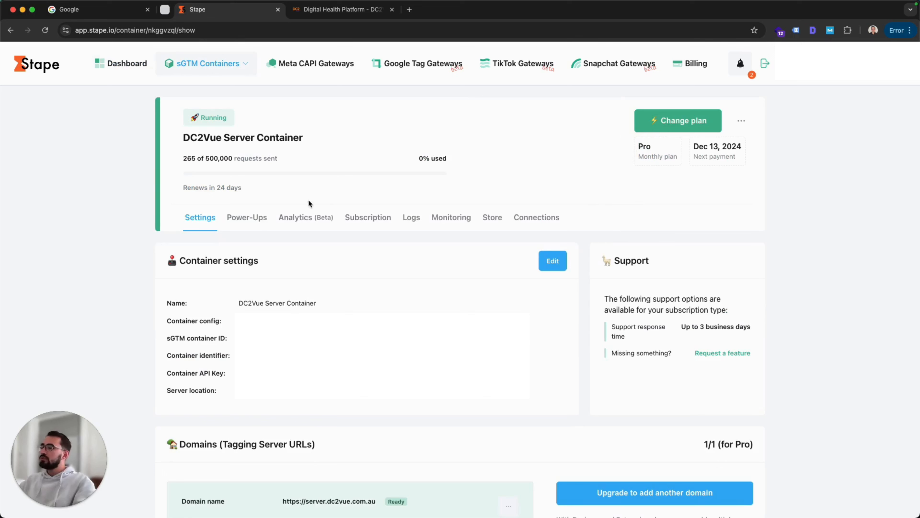
mouse_move(253, 173)
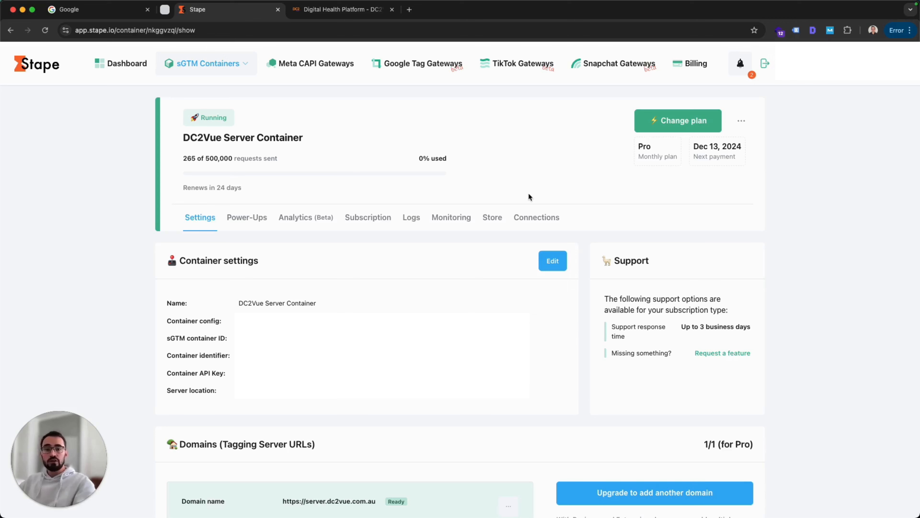
scroll(529, 193, "down", 5)
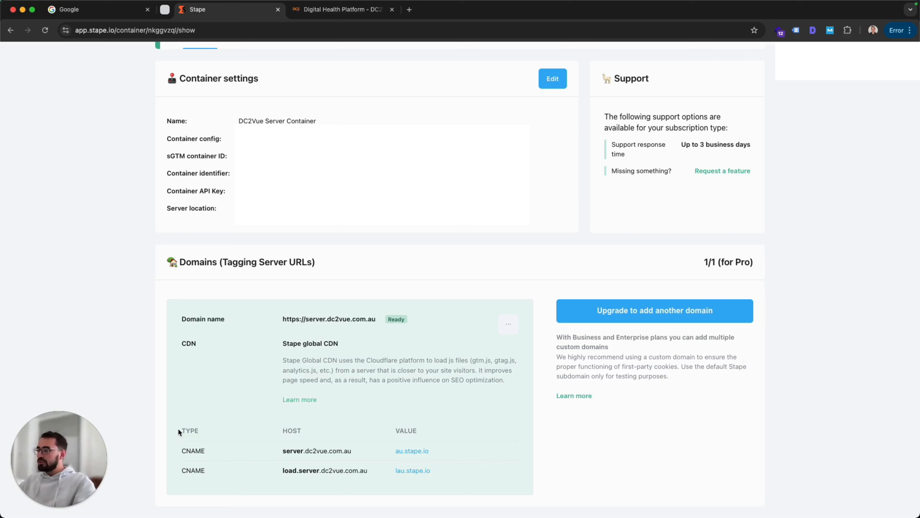
left_click_drag(179, 430, 462, 479)
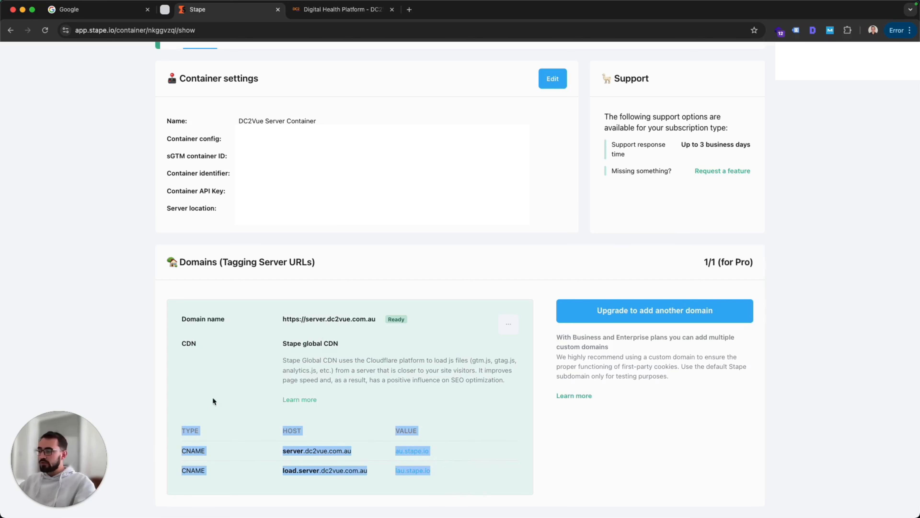
left_click(204, 383)
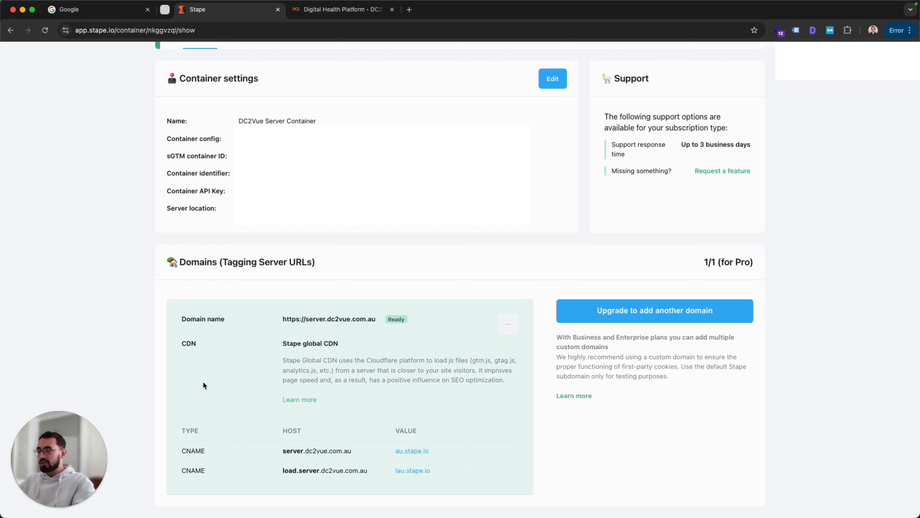
scroll(488, 491, "up", 1)
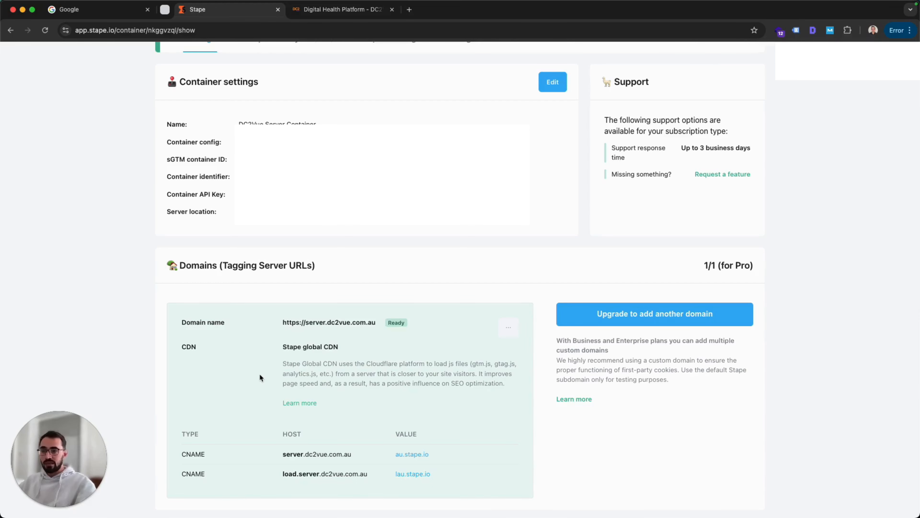
Step: Activate the User ID power-up for the DC2Vue Server Container and save the change
scroll(259, 374, "up", 5)
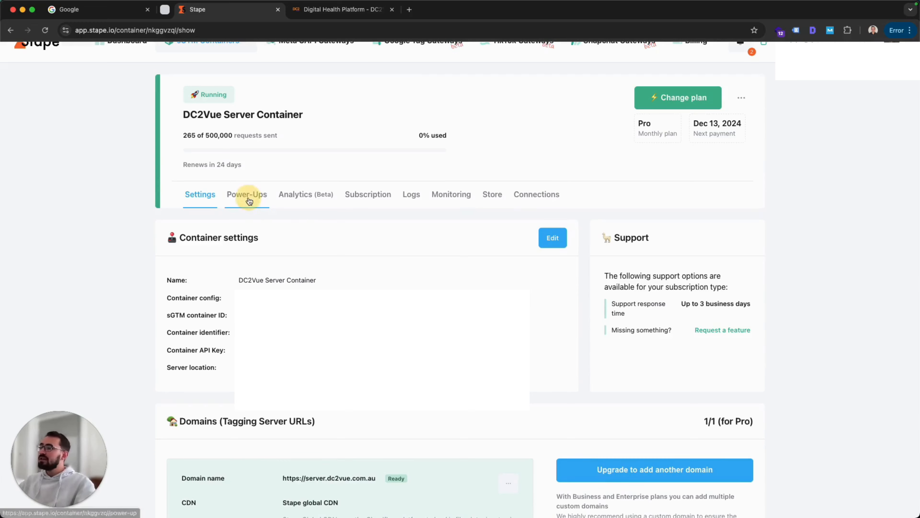
left_click(243, 196)
scroll(464, 353, "down", 5)
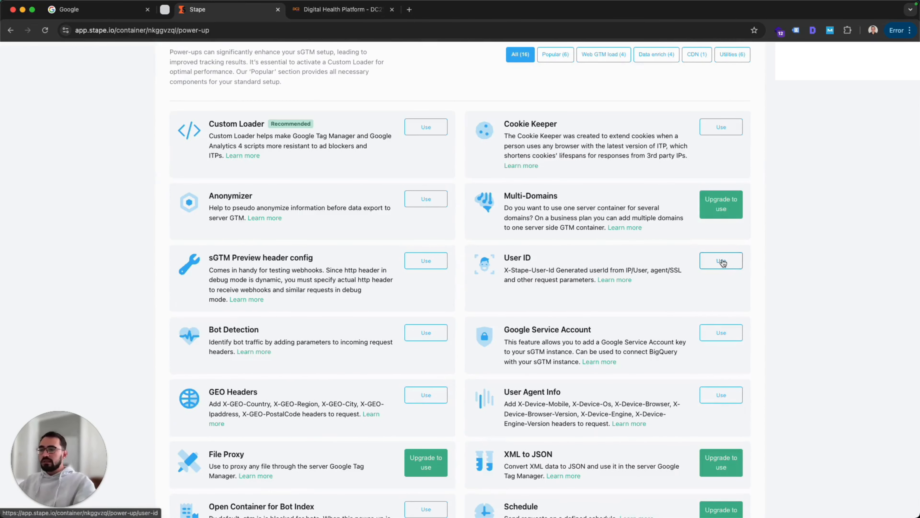
left_click(721, 261)
left_click(180, 262)
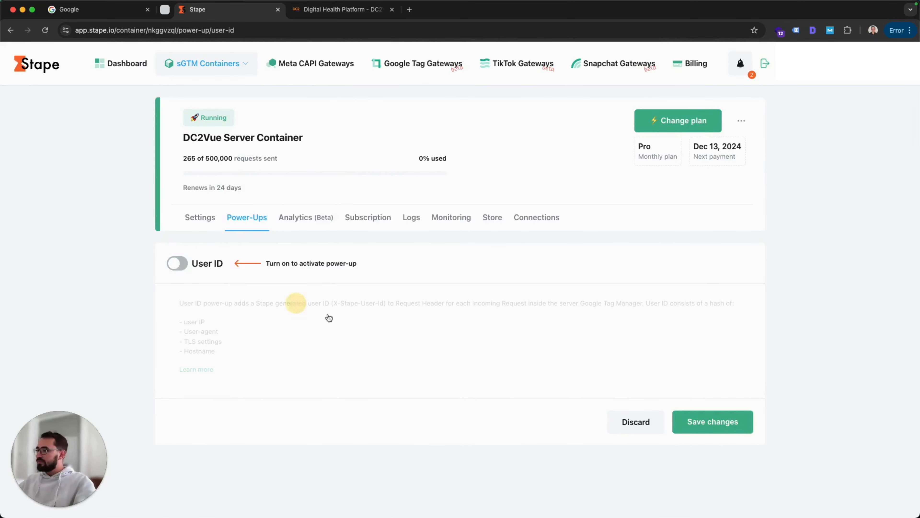
left_click(711, 429)
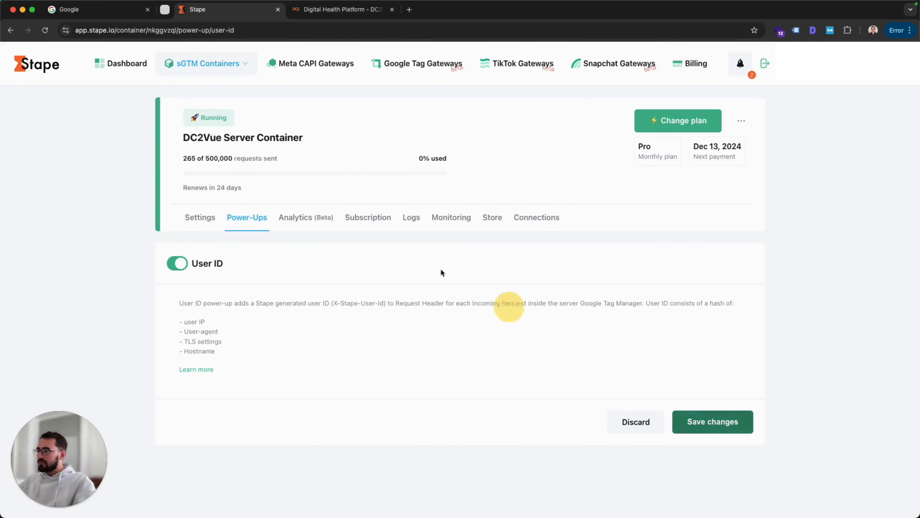
Step: Activate the GEO Headers power-up for the container and save the change
left_click(254, 220)
scroll(416, 326, "down", 5)
scroll(591, 370, "down", 2)
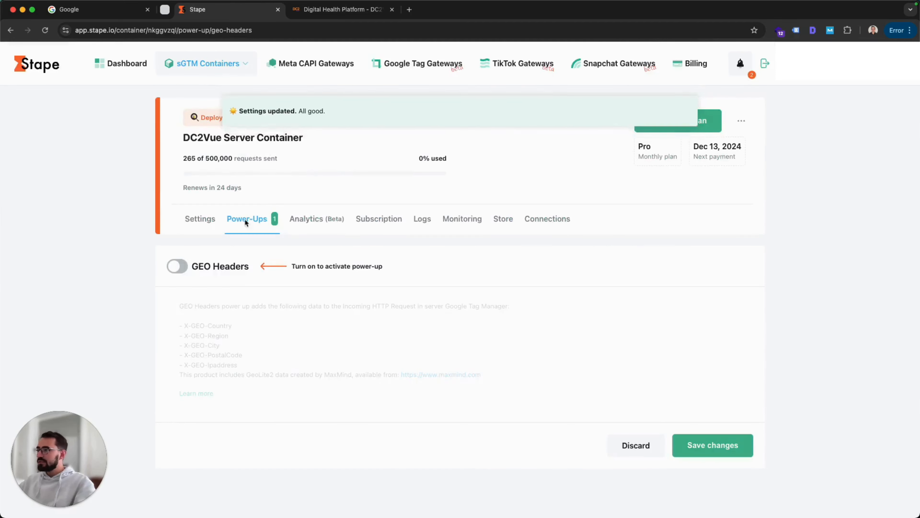
left_click(177, 266)
left_click(713, 445)
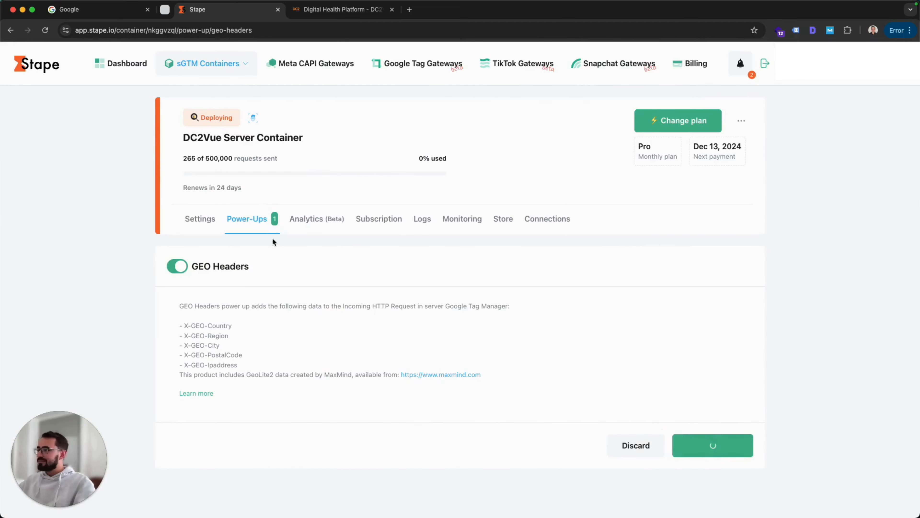
Step: Activate the User Agent Info power-up for the container and save the change
left_click(257, 228)
scroll(597, 374, "down", 3)
scroll(525, 384, "down", 2)
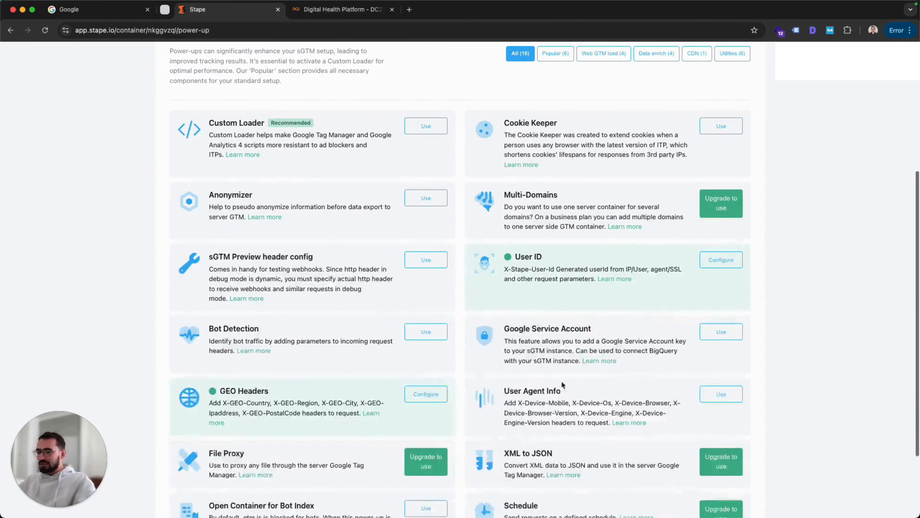
left_click(715, 394)
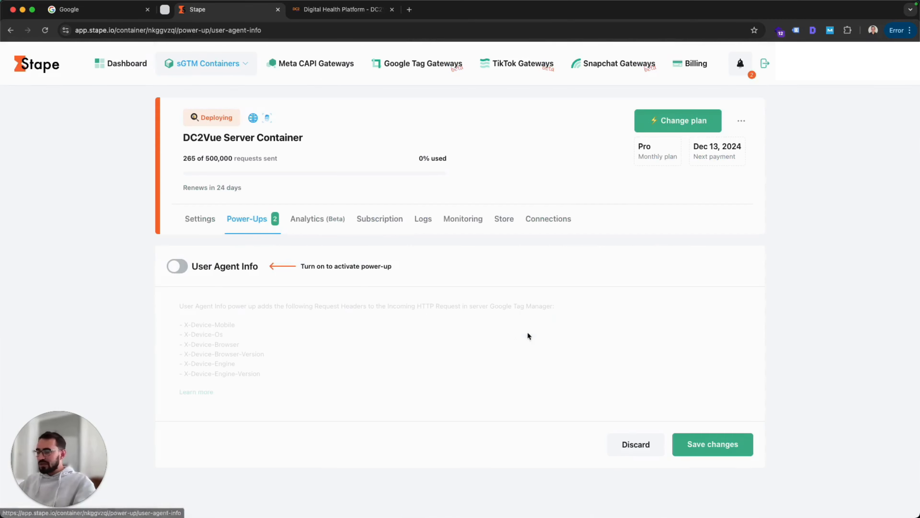
left_click(185, 266)
left_click(721, 444)
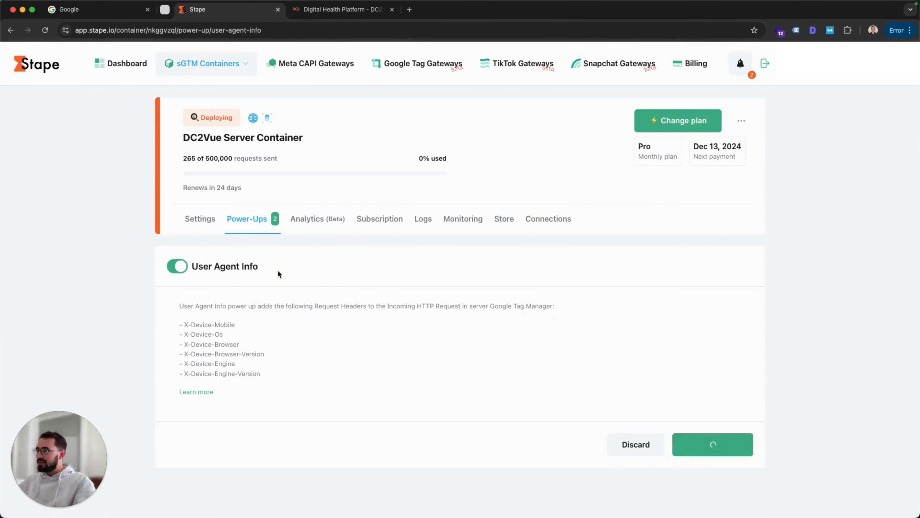
Step: View the container's analytics and look over the section on requests recovered from ad blockers and tracking prevention
left_click(254, 222)
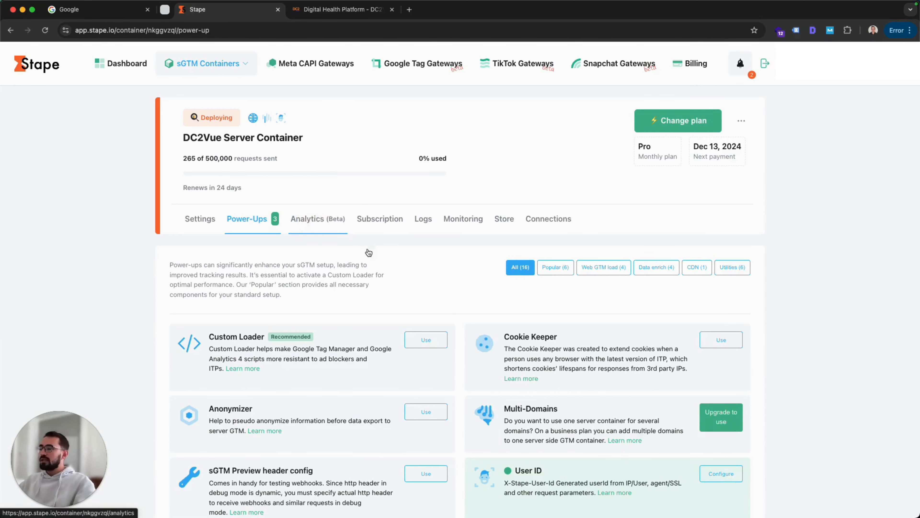
left_click(308, 220)
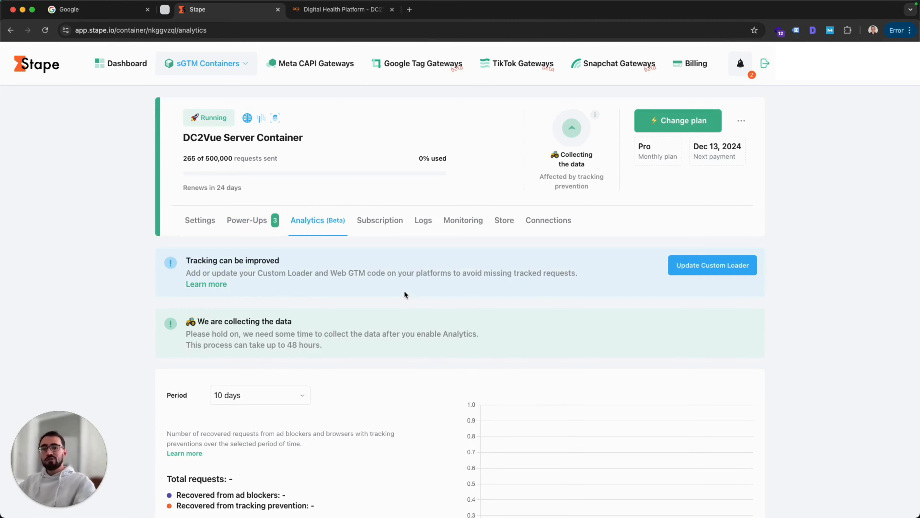
scroll(404, 294, "down", 3)
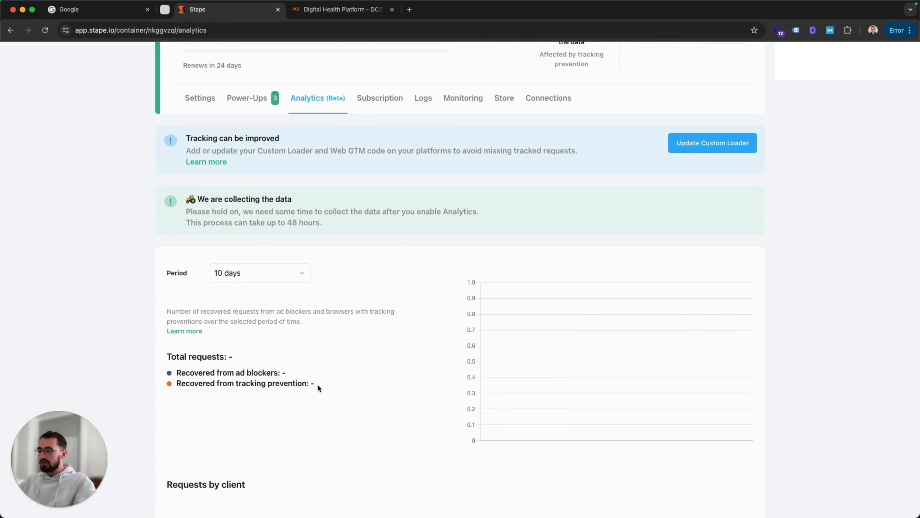
scroll(372, 368, "up", 3)
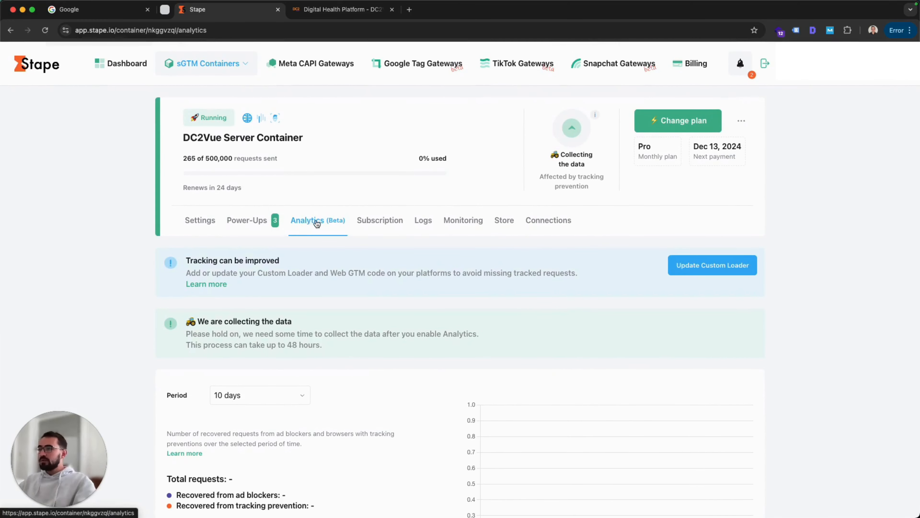
Step: Activate the Custom Loader power-up for the container and save the change
left_click(252, 221)
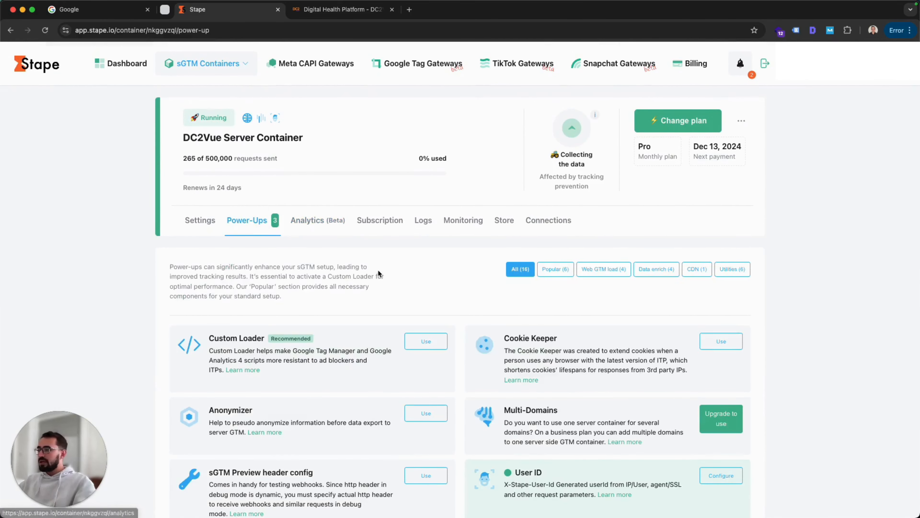
scroll(379, 270, "down", 2)
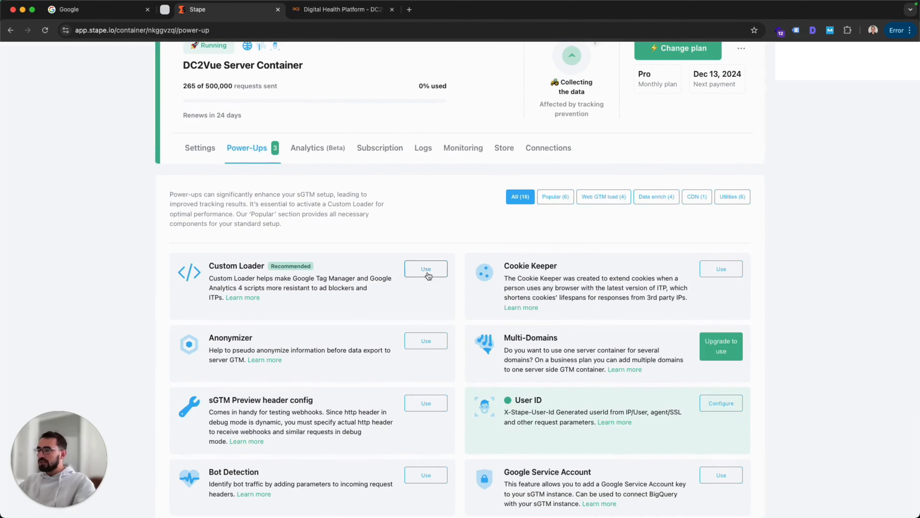
left_click(426, 269)
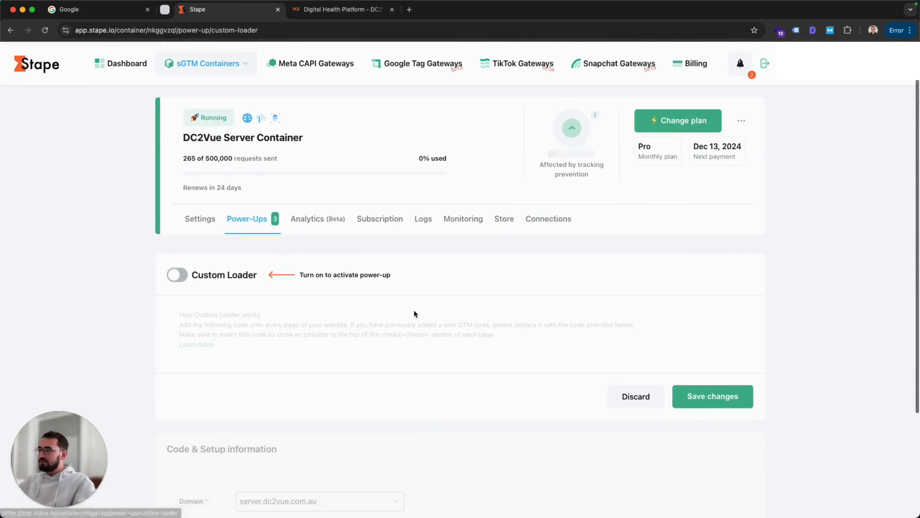
left_click(710, 397)
scroll(363, 352, "down", 4)
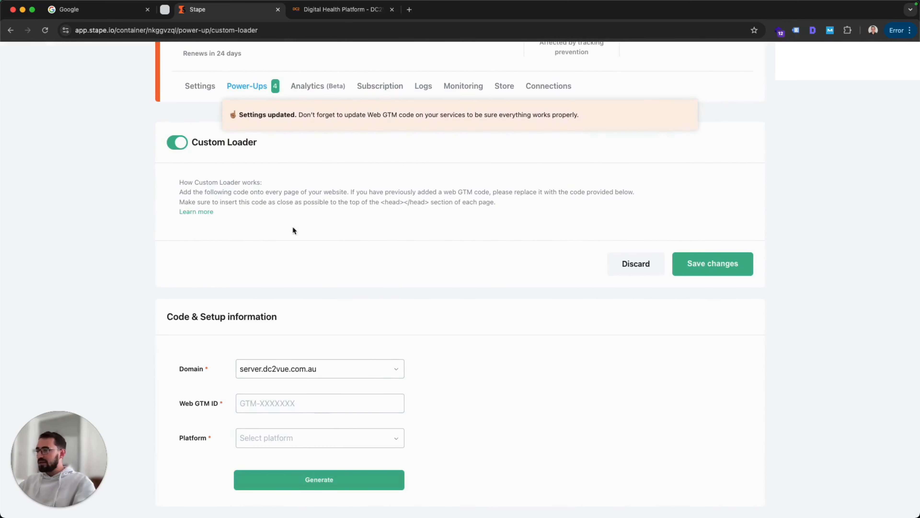
Step: Open the Cookie Keeper power-up and turn it on
scroll(292, 231, "up", 3)
left_click(244, 143)
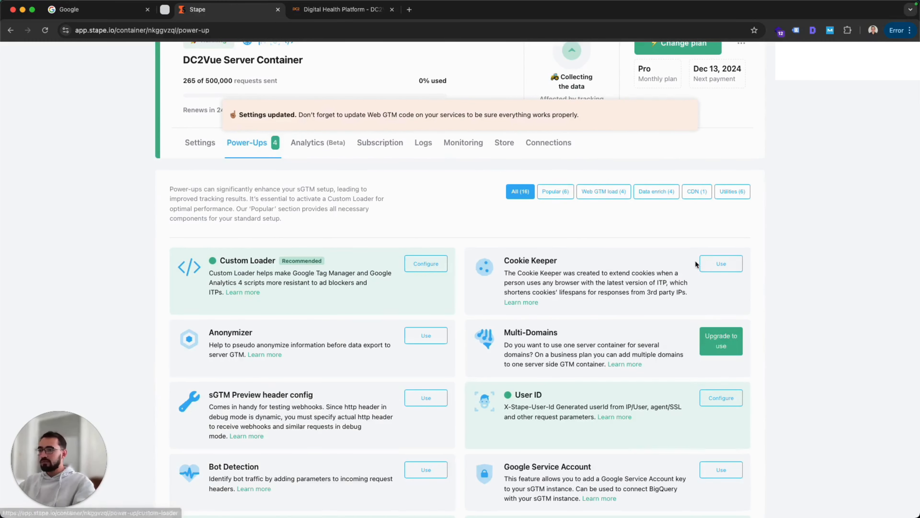
left_click(719, 263)
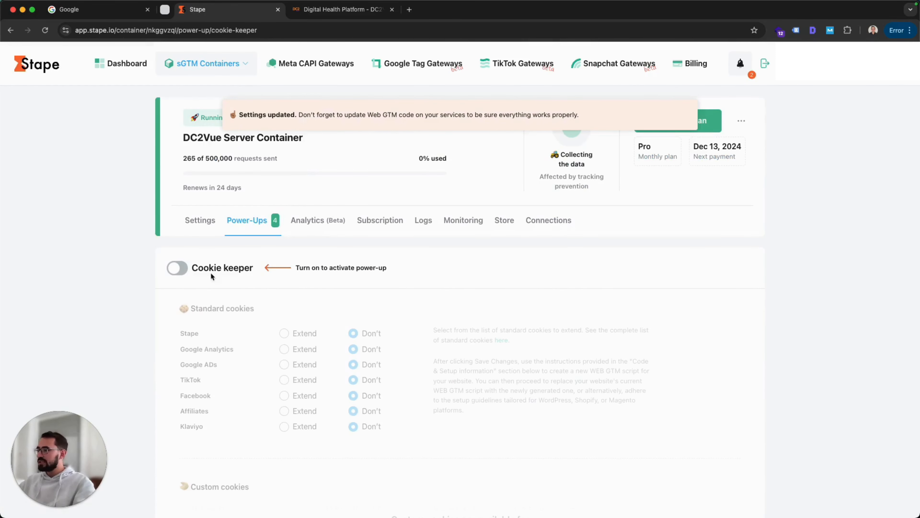
left_click(202, 268)
scroll(466, 335, "down", 4)
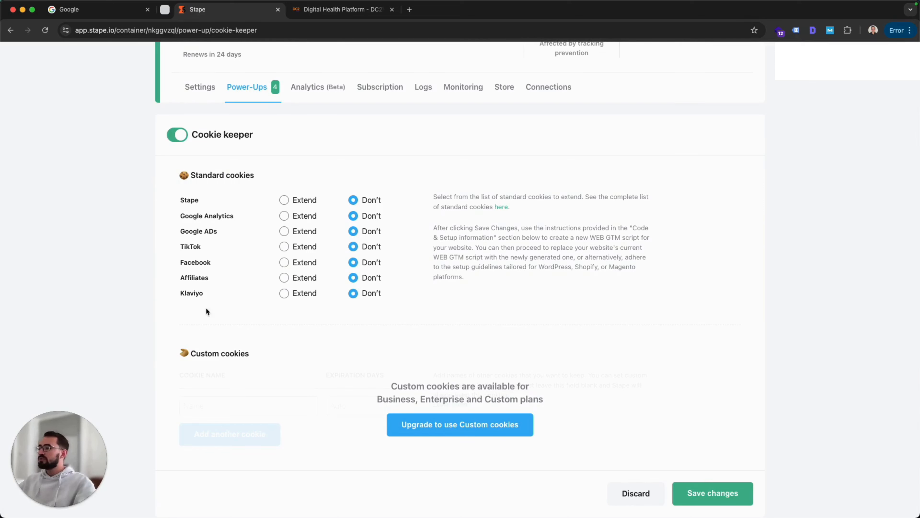
Step: Set the Stape, Google Analytics, Google Ads and Facebook standard cookies to Extend and save the Cookie Keeper changes
left_click(284, 201)
left_click(284, 216)
left_click(284, 232)
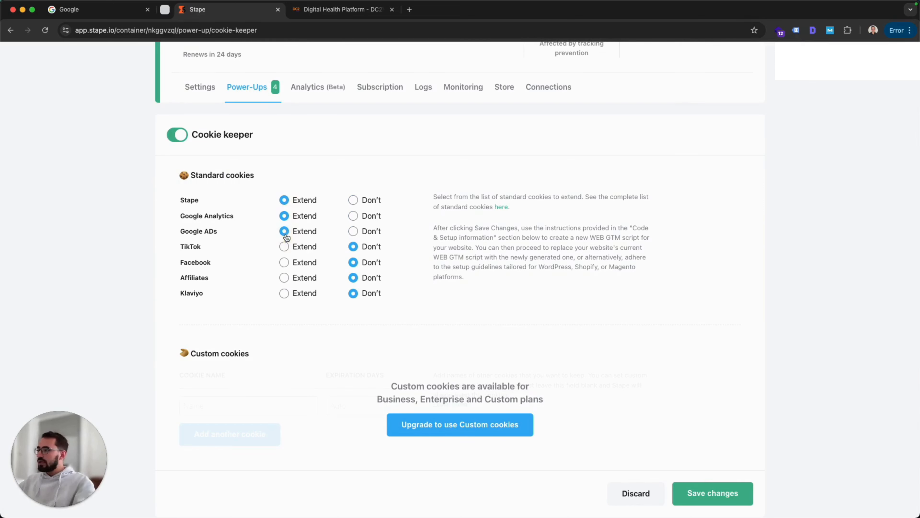
left_click(284, 263)
scroll(650, 377, "down", 2)
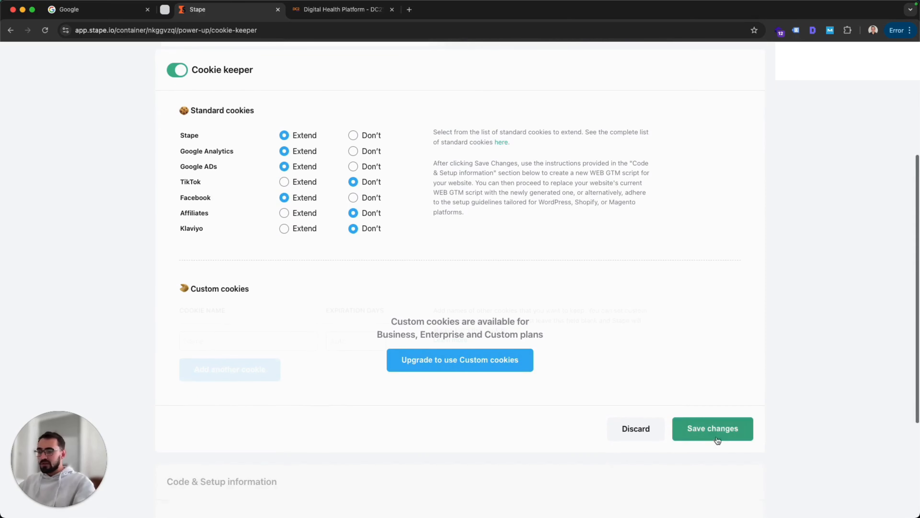
left_click(712, 428)
scroll(354, 391, "down", 5)
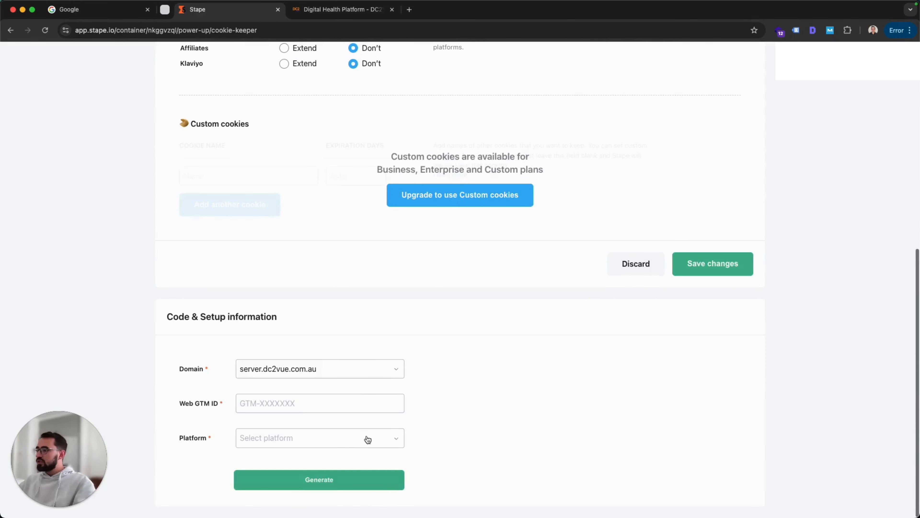
Step: Copy the web container ID from Google Tag Manager and enter GTM-58DB4ZNJ as Stape's Web GTM ID in the code setup form
left_click(288, 408)
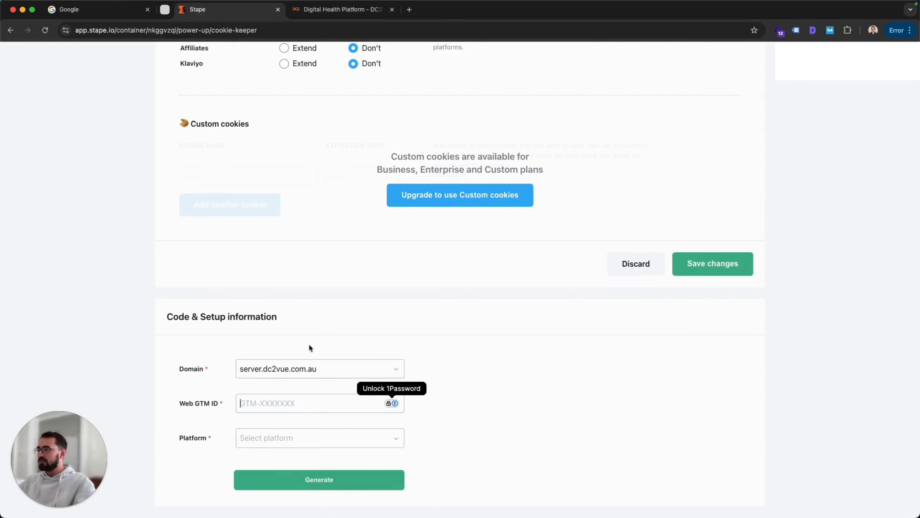
key("ctrl+Right")
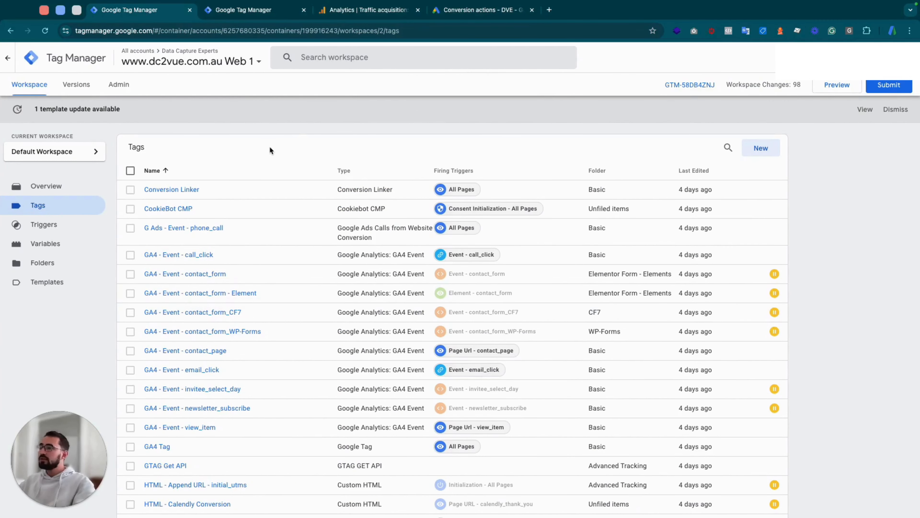
right_click(689, 87)
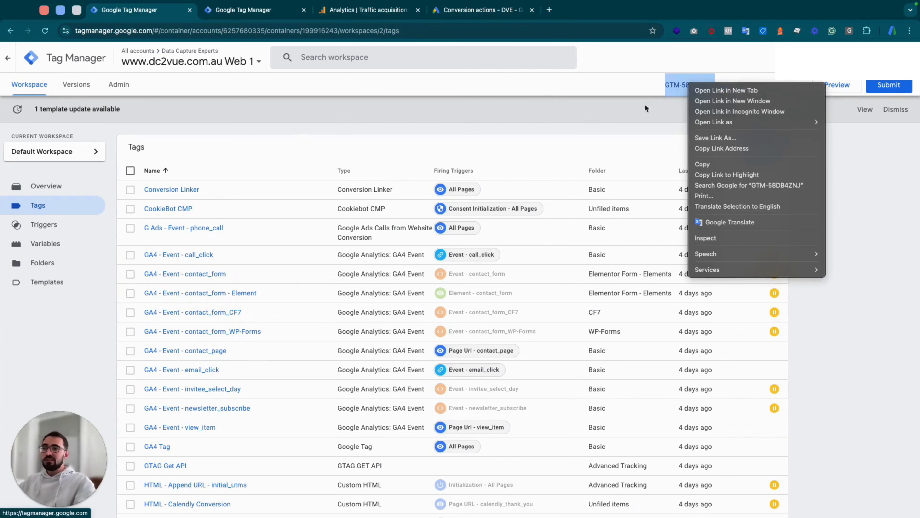
left_click(707, 163)
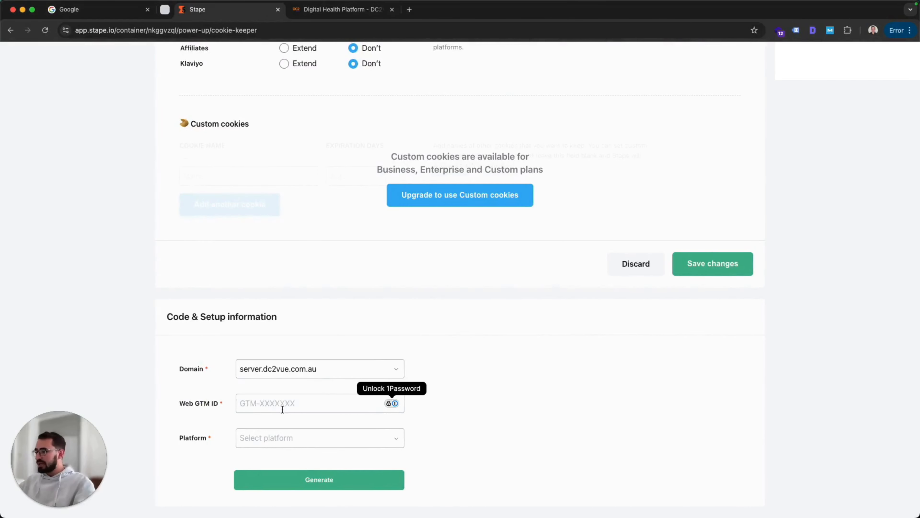
left_click(267, 406)
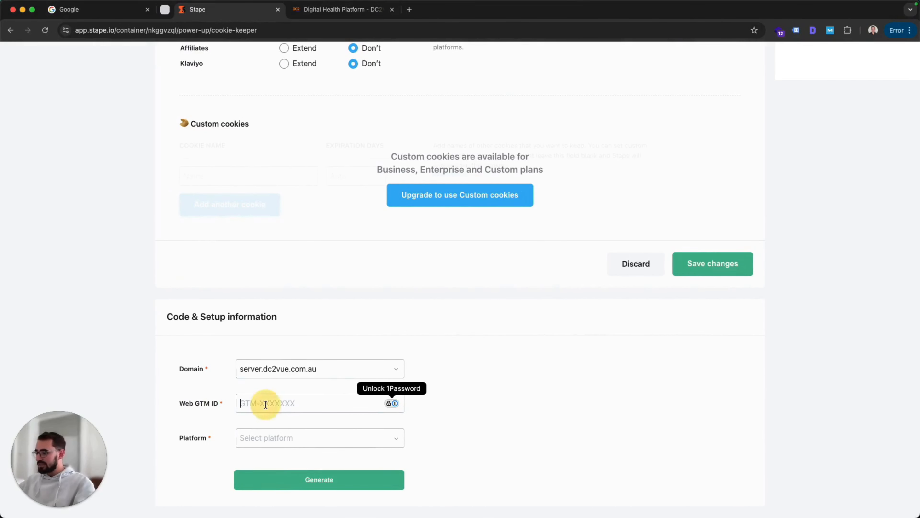
key("super+v")
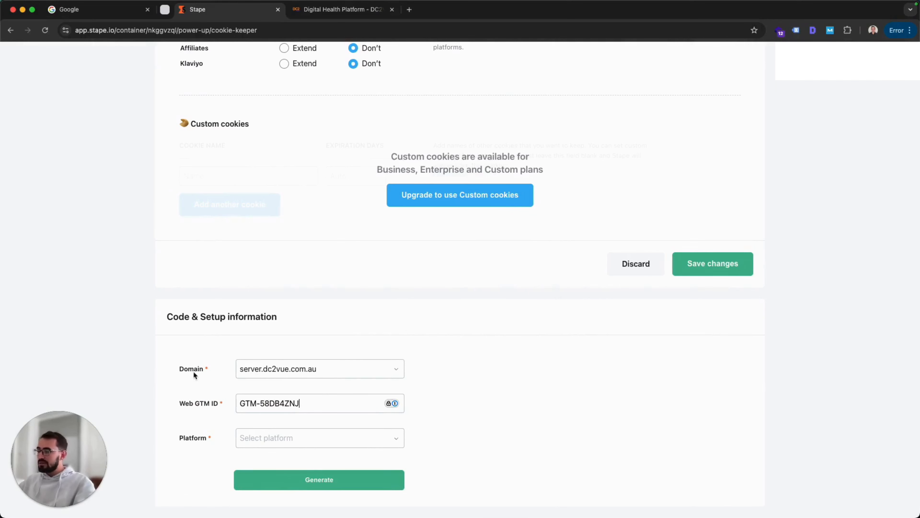
Step: Keep server.dc2vue.com.au as the domain, choose Wordpress as the platform and generate the setup information
left_click(358, 372)
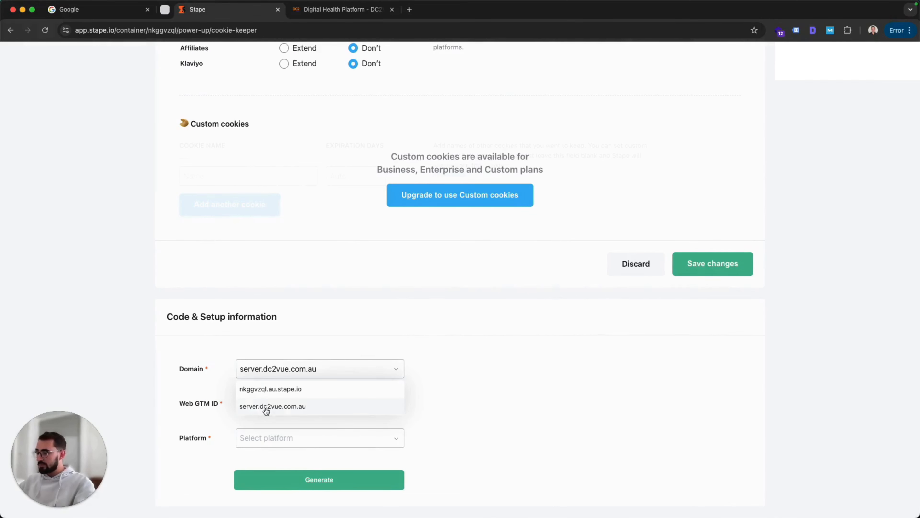
left_click(174, 381)
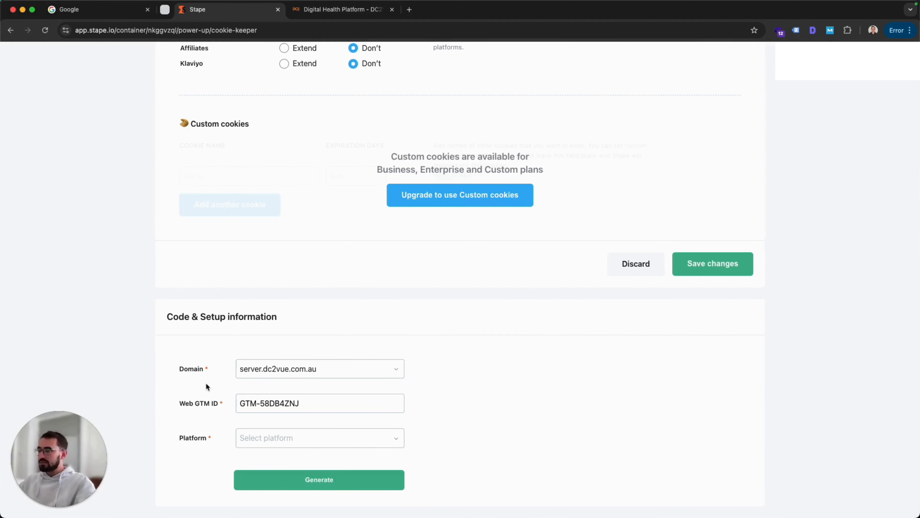
left_click(357, 440)
scroll(357, 418, "down", 1)
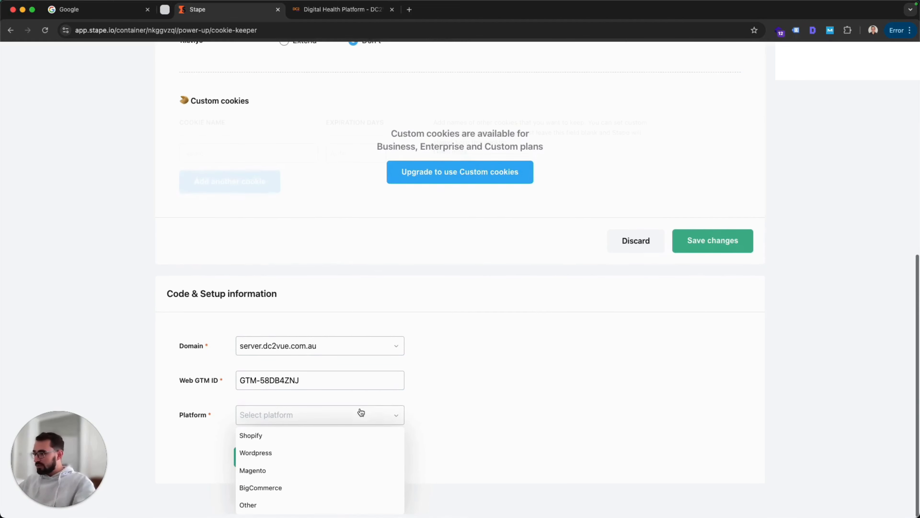
left_click(271, 458)
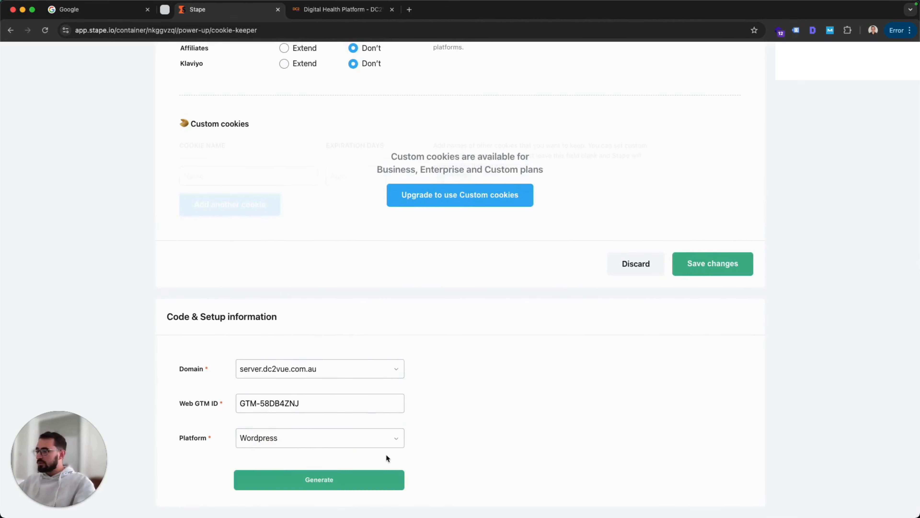
left_click(349, 480)
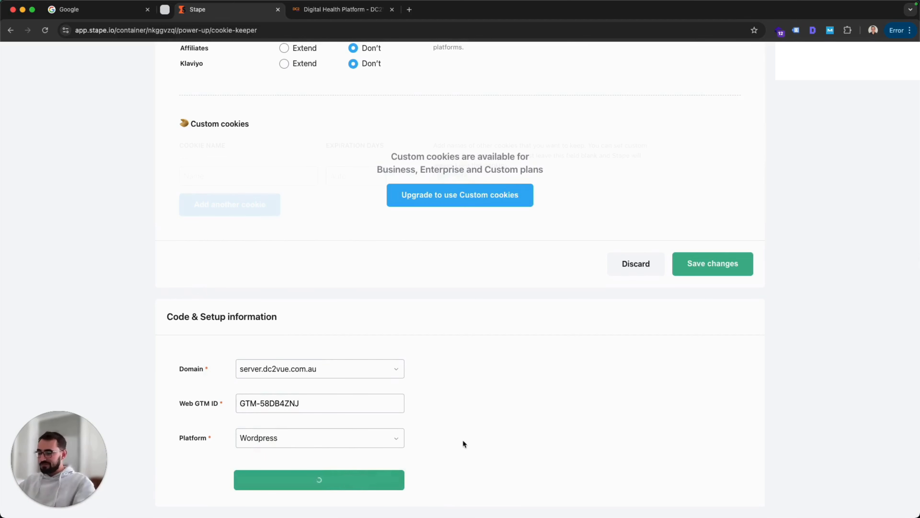
scroll(485, 434, "down", 2)
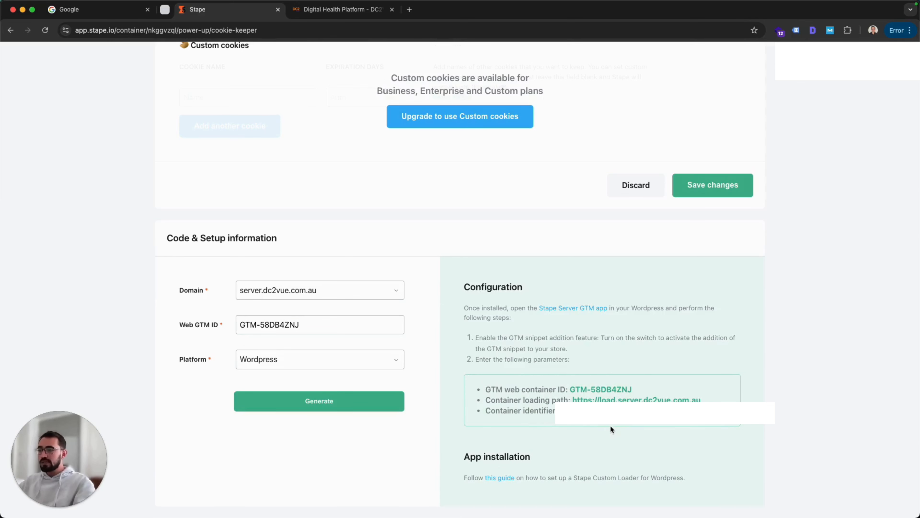
Step: Read the generated configuration instructions, and switch to WordPress to review the GTM Server Side plugin's general settings, including adding the web GTM script
left_click_drag(464, 309, 514, 321)
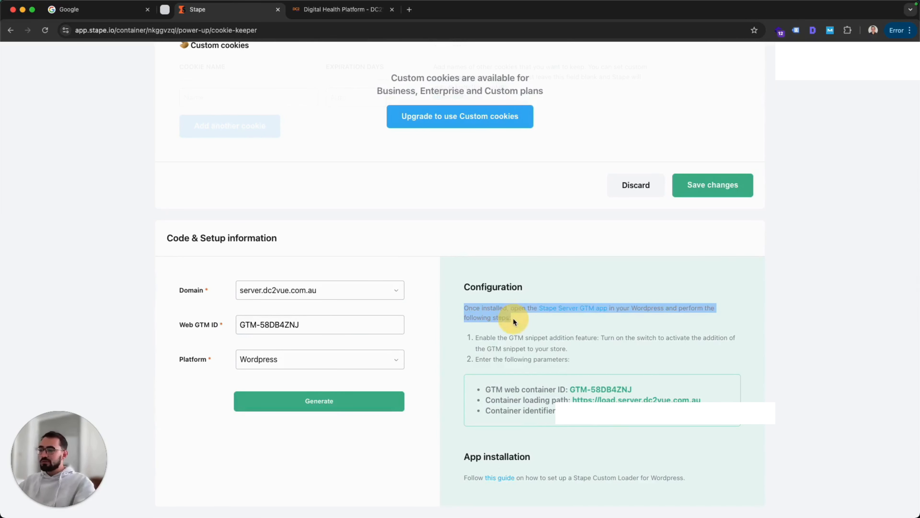
left_click(571, 327)
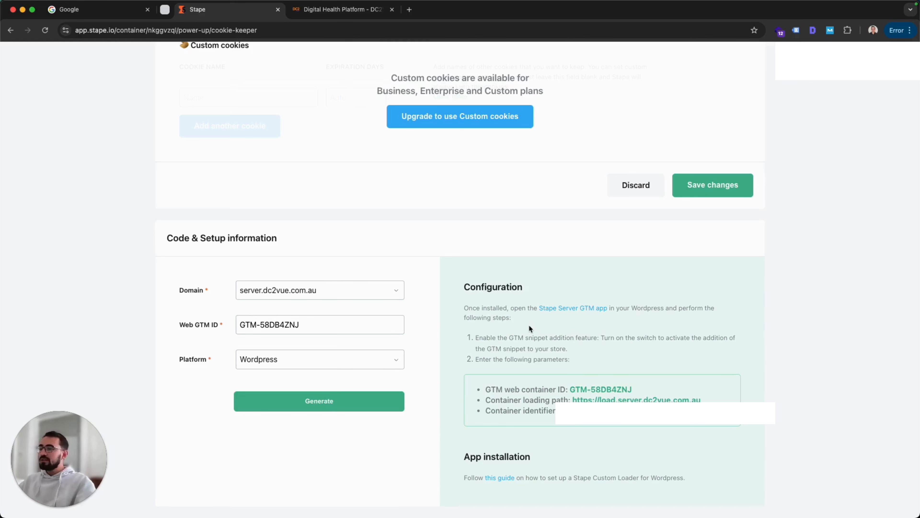
mouse_move(583, 396)
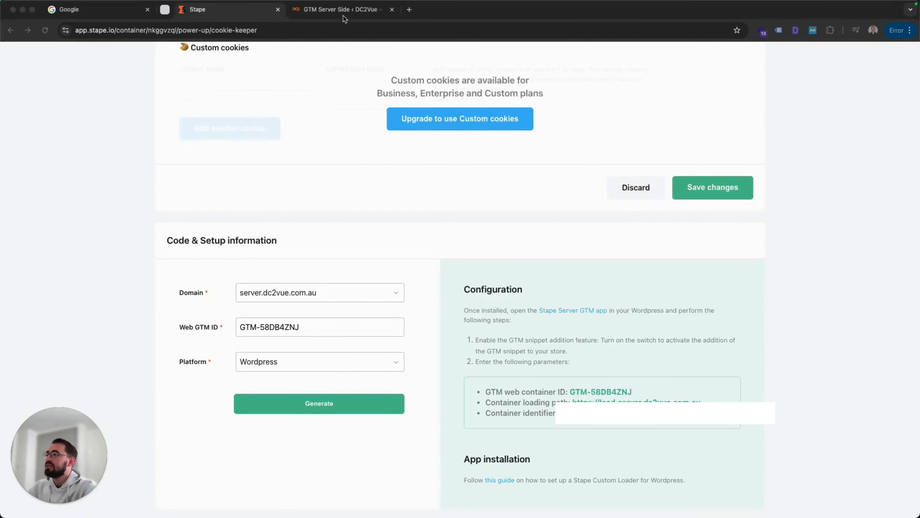
left_click(340, 9)
left_click_drag(64, 454, 132, 439)
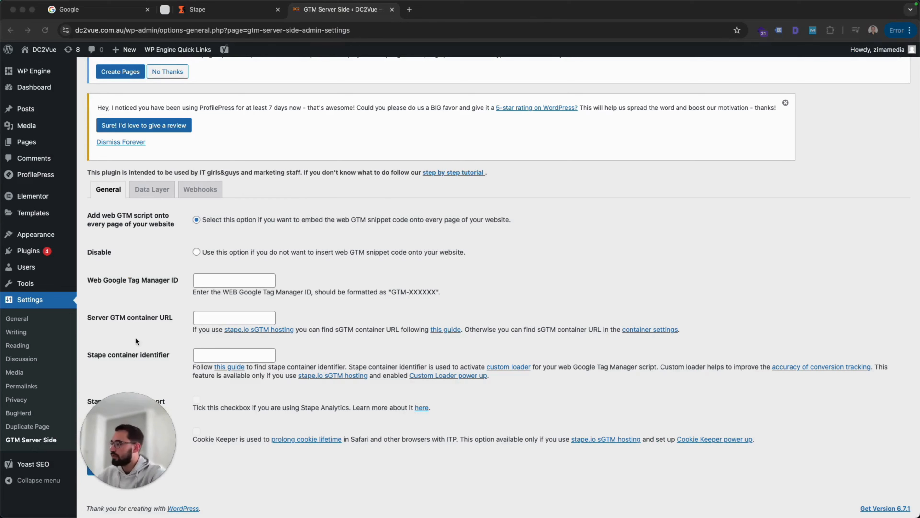
left_click(125, 339)
mouse_move(40, 251)
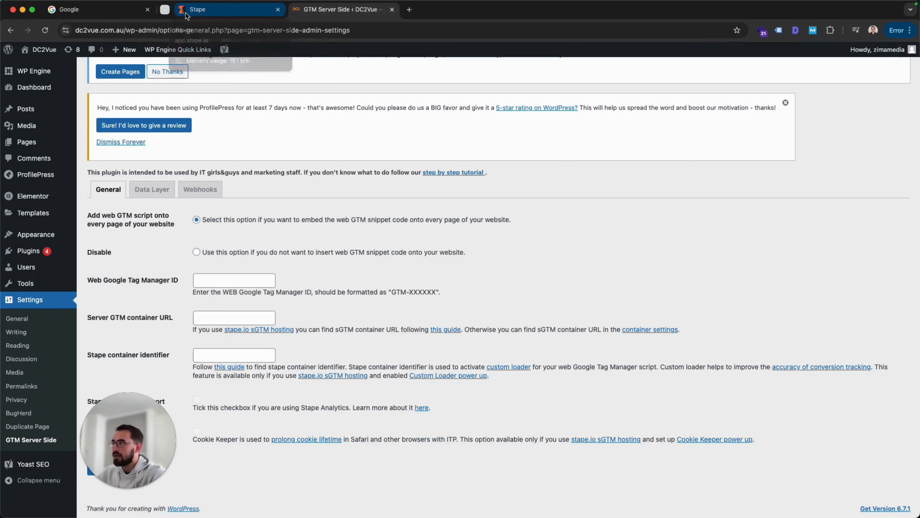
left_click_drag(125, 443, 56, 460)
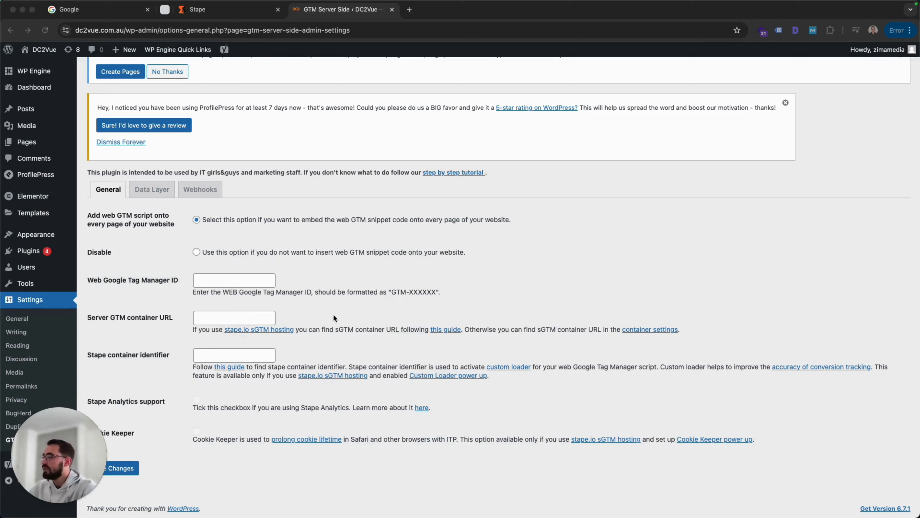
left_click_drag(48, 463, 187, 427)
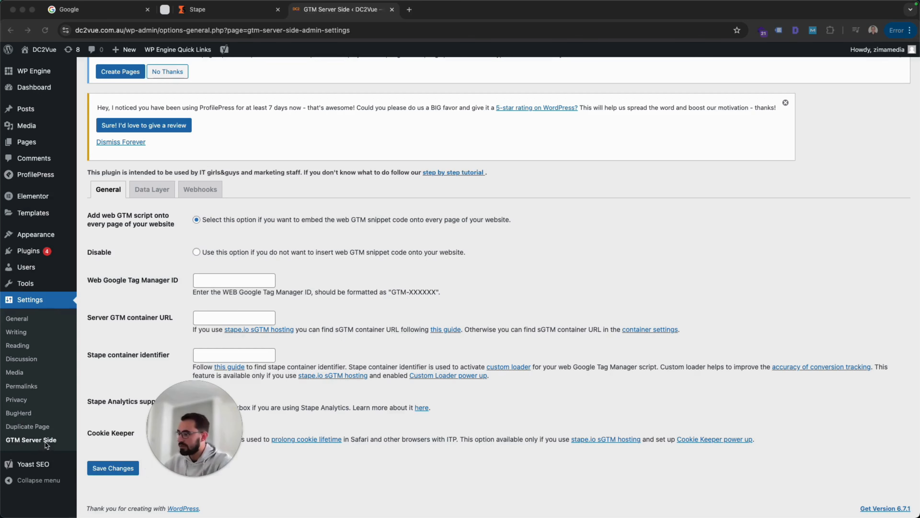
left_click_drag(195, 426, 58, 454)
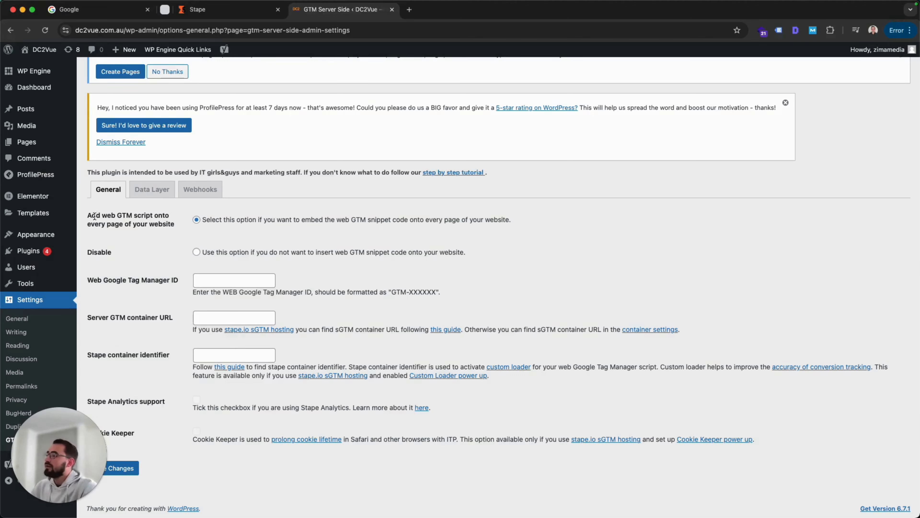
left_click_drag(94, 216, 494, 241)
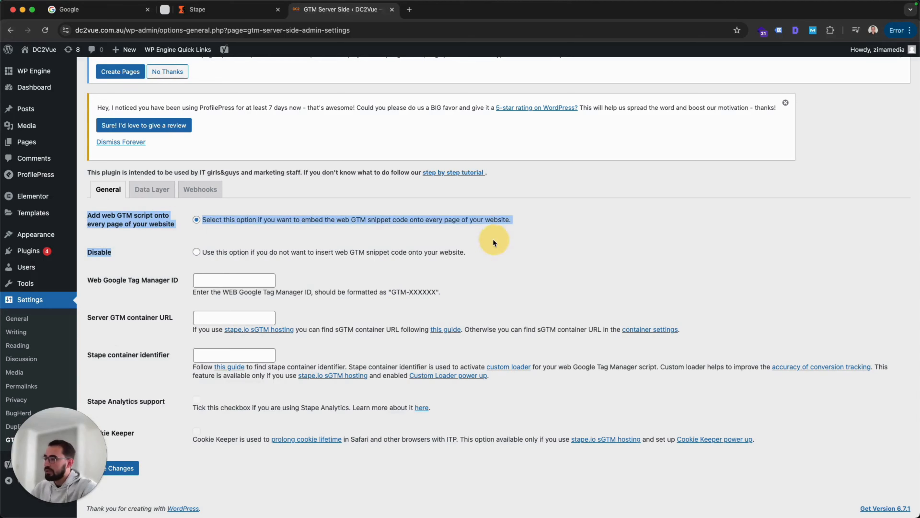
left_click(535, 281)
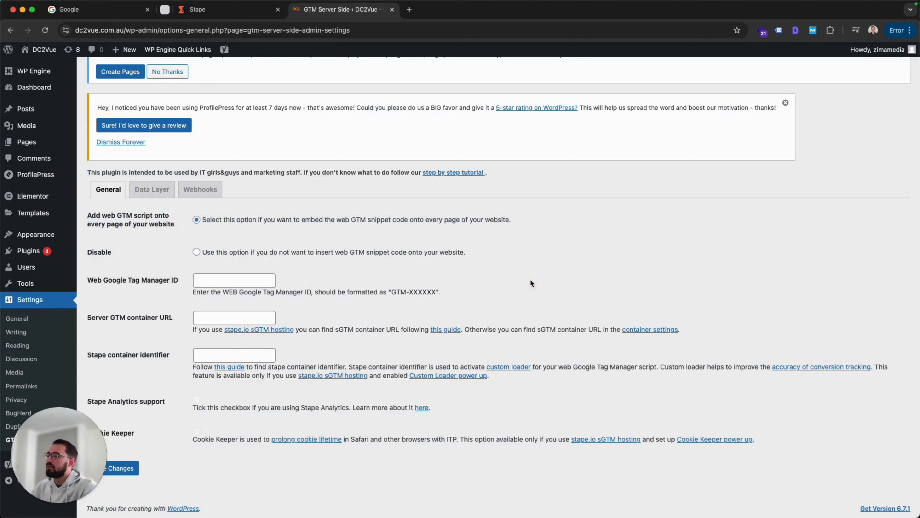
Step: Copy the GTM web container ID from Stape and enter GTM-58DB4ZNJ as the Web Google Tag Manager ID in the WordPress plugin
left_click(227, 14)
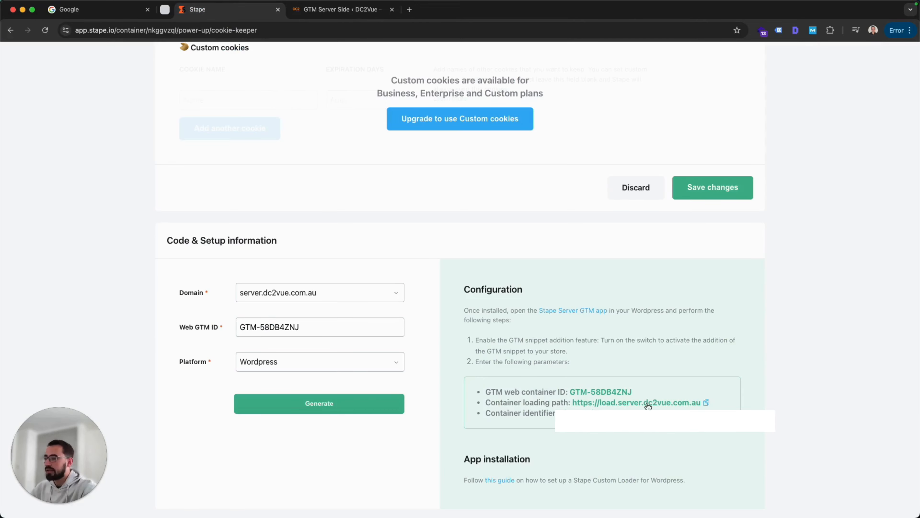
left_click(636, 393)
left_click(347, 10)
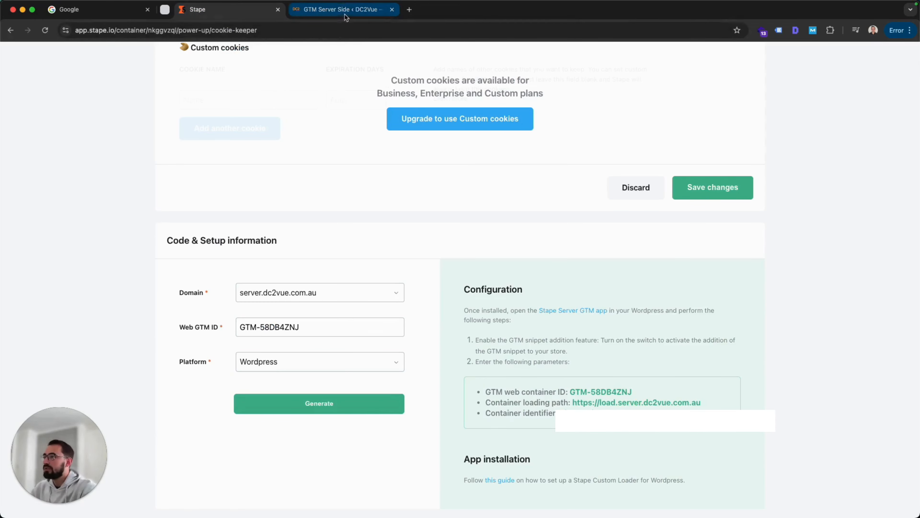
left_click(338, 253)
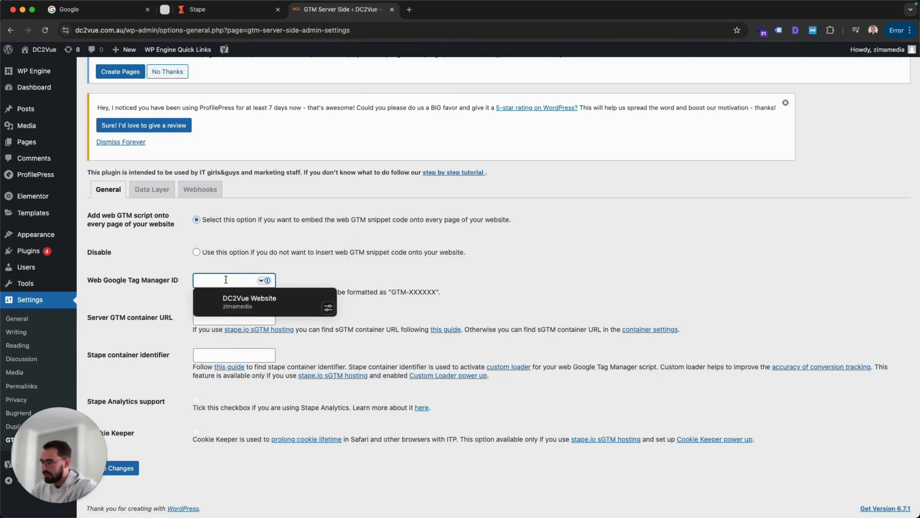
key("super+v")
left_click(513, 308)
left_click(219, 14)
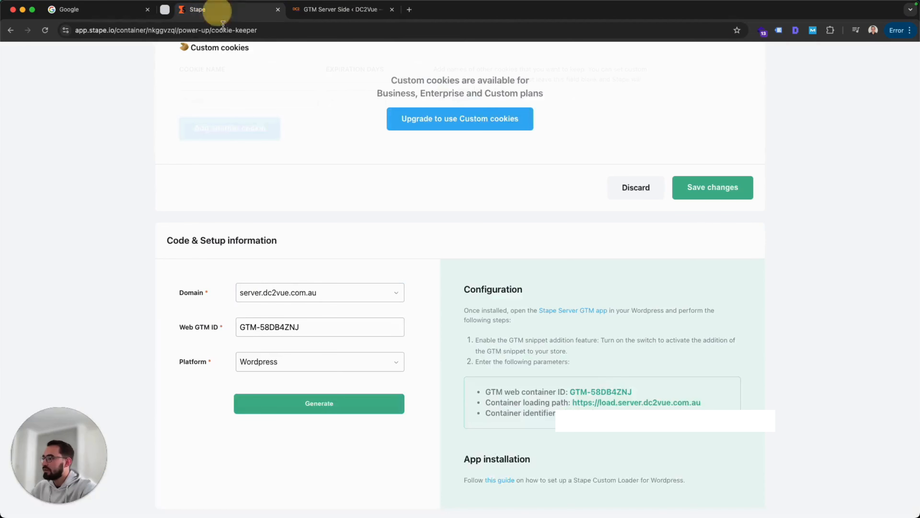
left_click(328, 11)
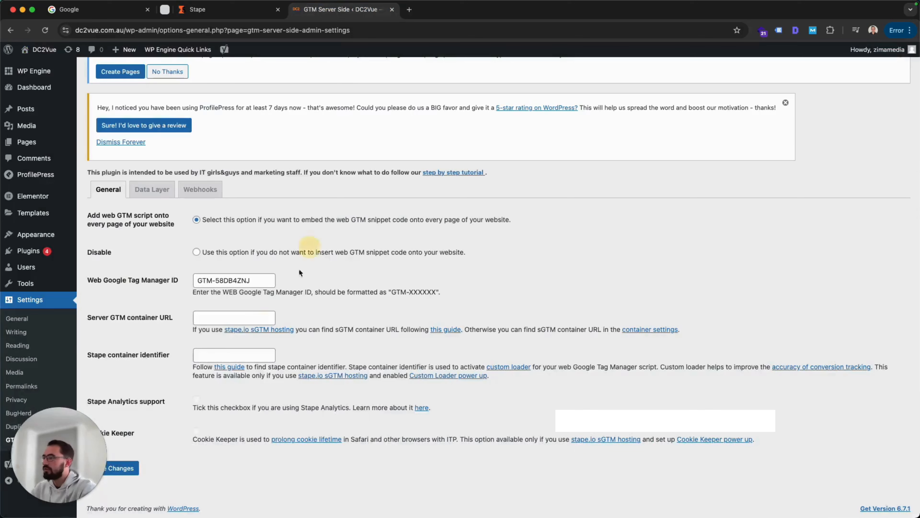
left_click(234, 318)
key("super+v")
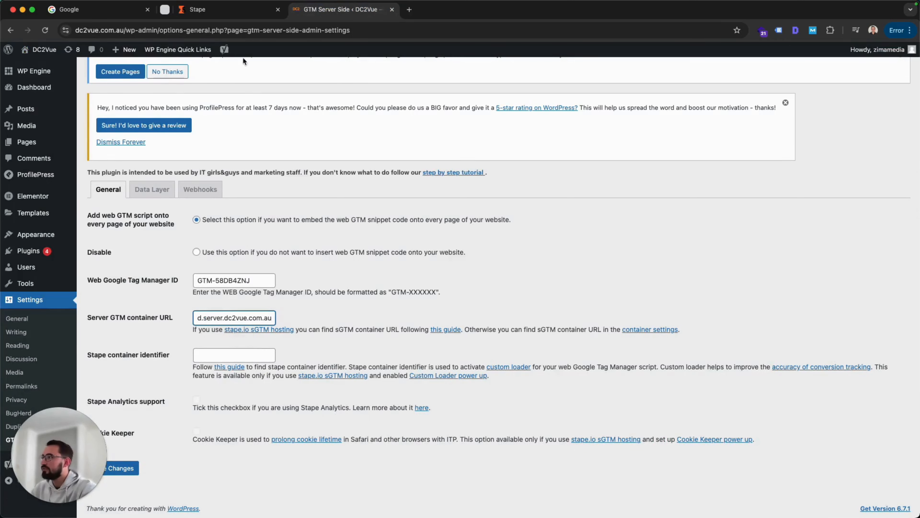
Step: Copy the container identifier from Stape and paste it into the WordPress plugin's Stape container identifier field
left_click(217, 10)
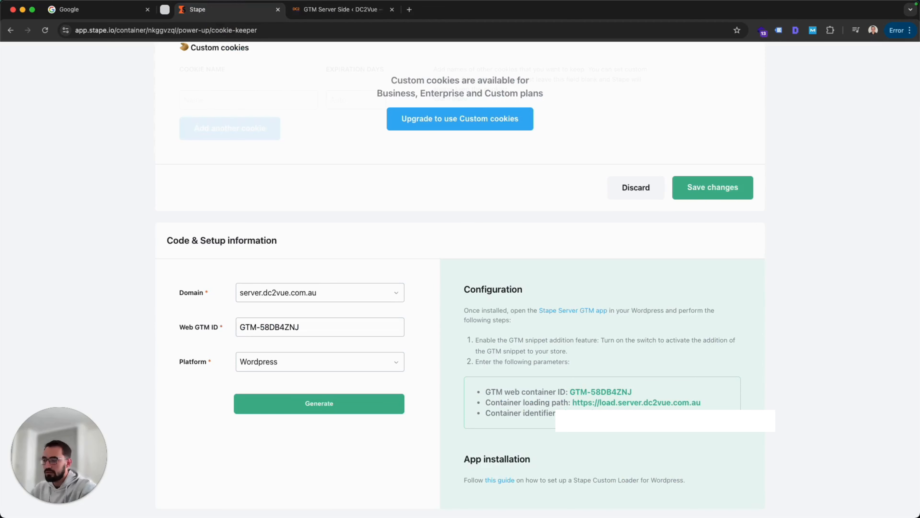
left_click(596, 411)
left_click(348, 12)
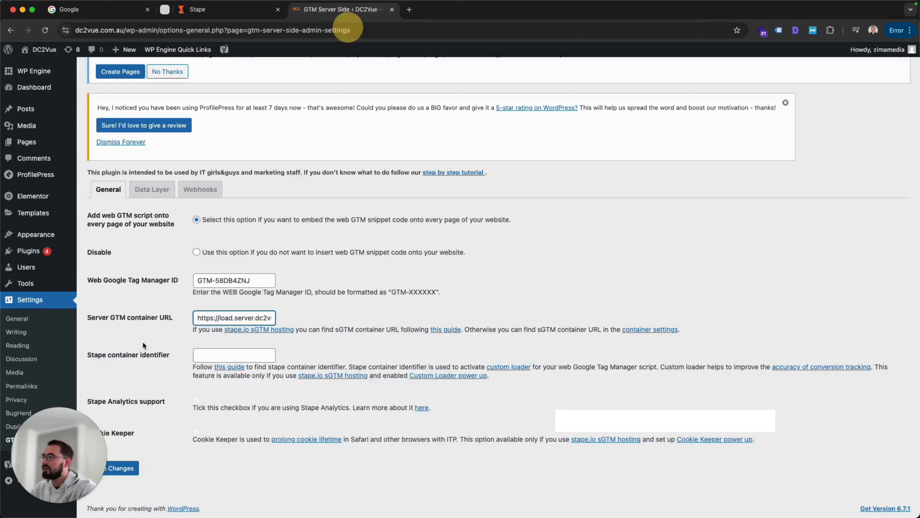
left_click(219, 357)
key("super+v")
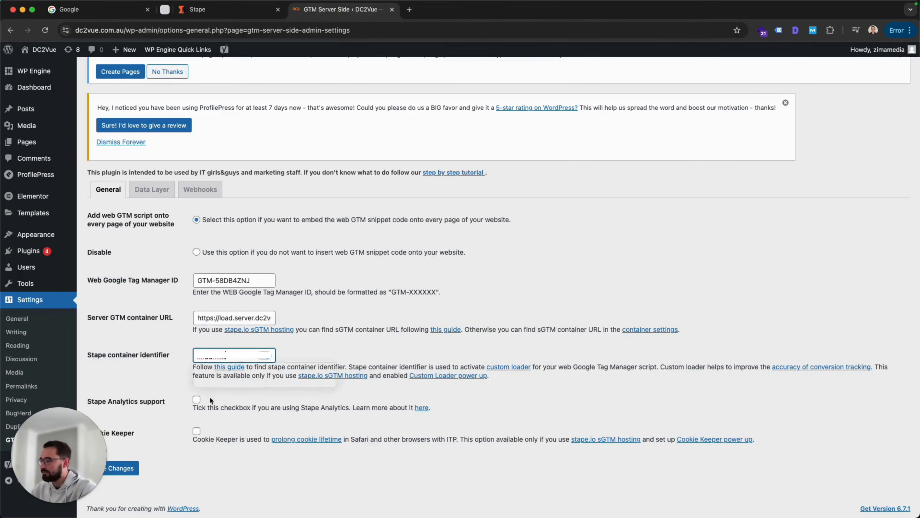
Step: Enable Stape Analytics support and Cookie Keeper in the WordPress plugin and save the settings
left_click(196, 399)
left_click(196, 430)
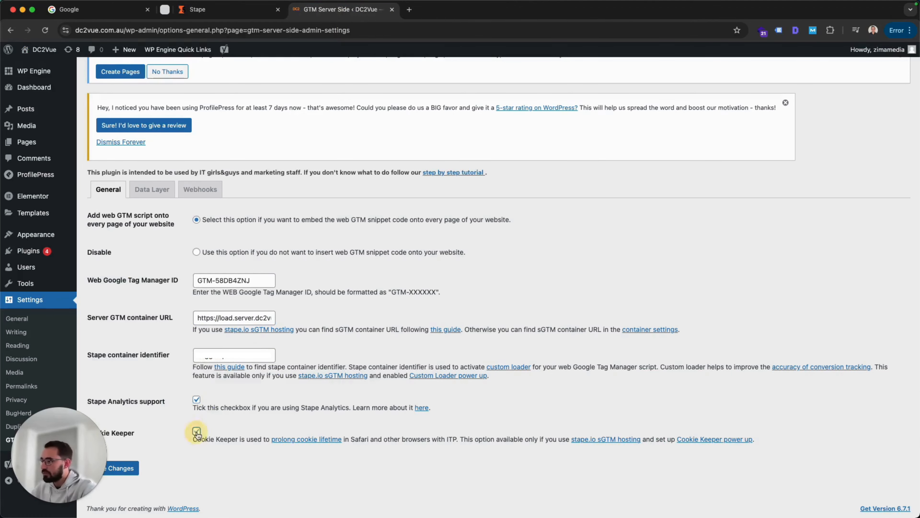
scroll(279, 403, "down", 1)
scroll(280, 403, "up", 1)
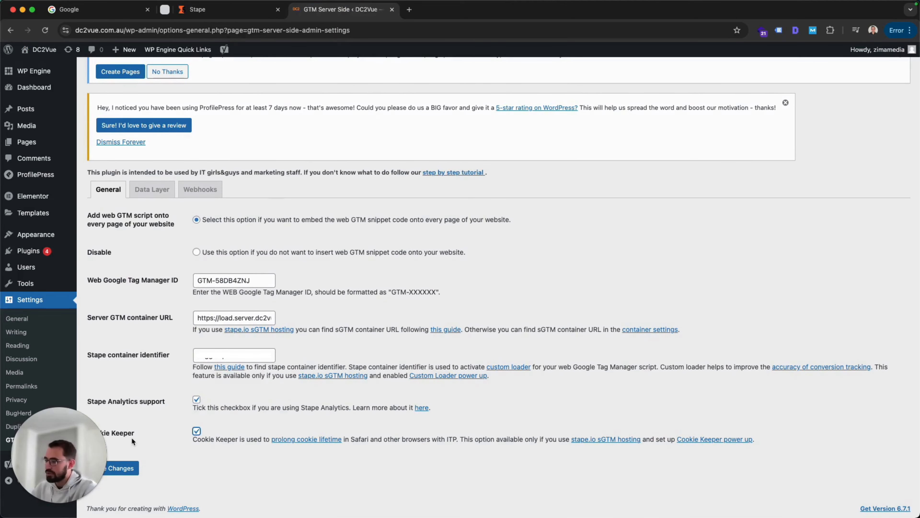
left_click(134, 469)
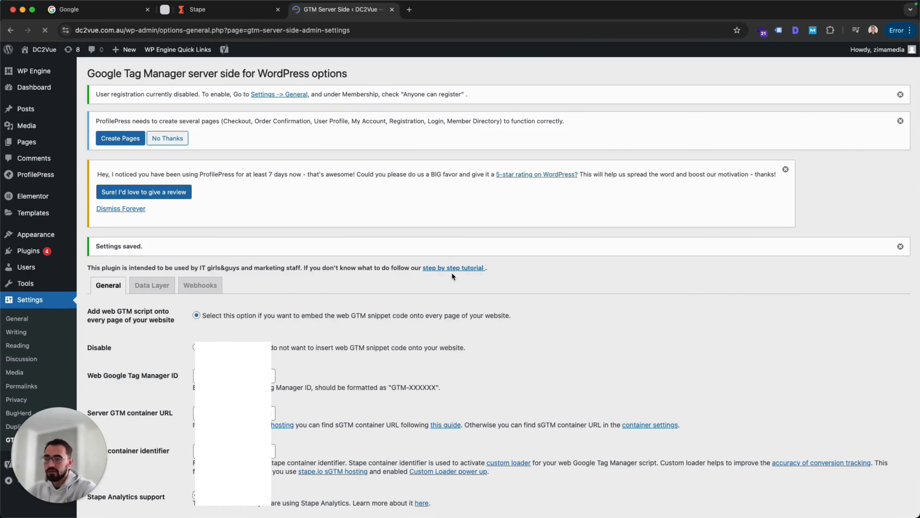
scroll(498, 291, "down", 3)
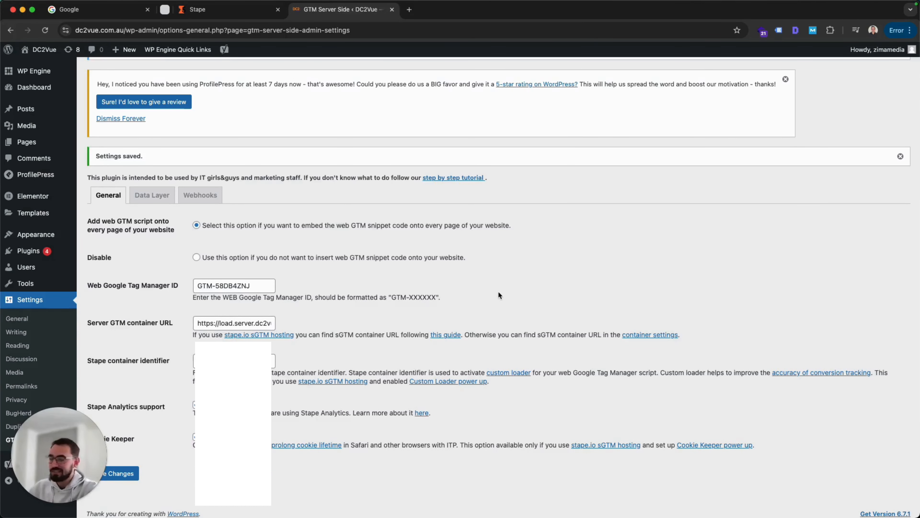
Step: Switch to the web container in Google Tag Manager and review its built-in and user-defined variables
left_click(217, 9)
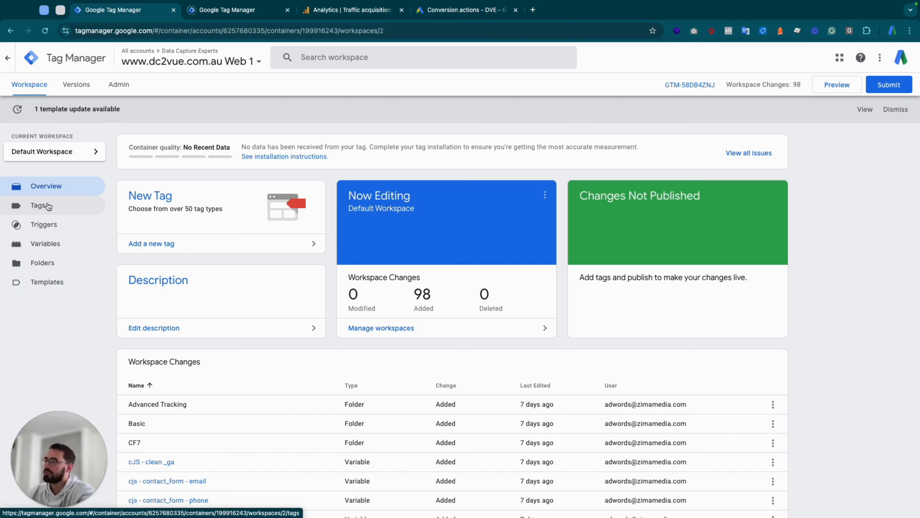
left_click(50, 250)
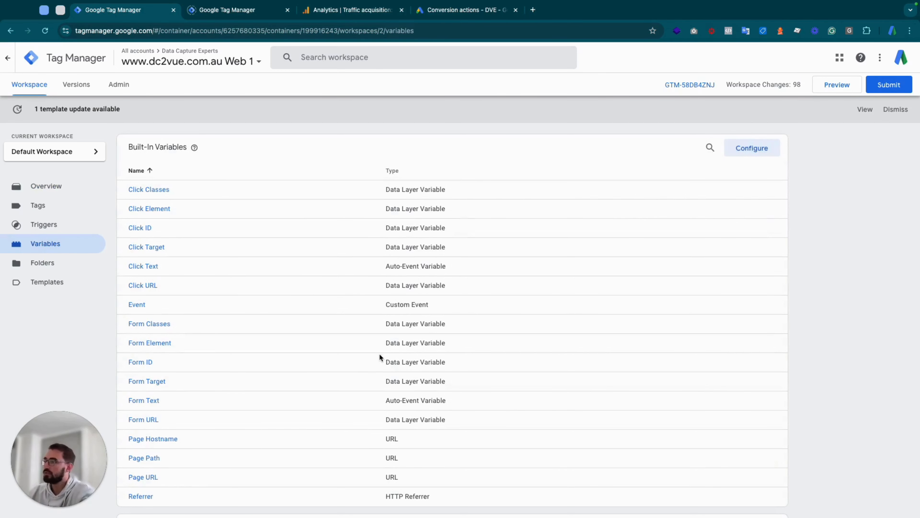
scroll(104, 349, "down", 3)
scroll(115, 345, "up", 1)
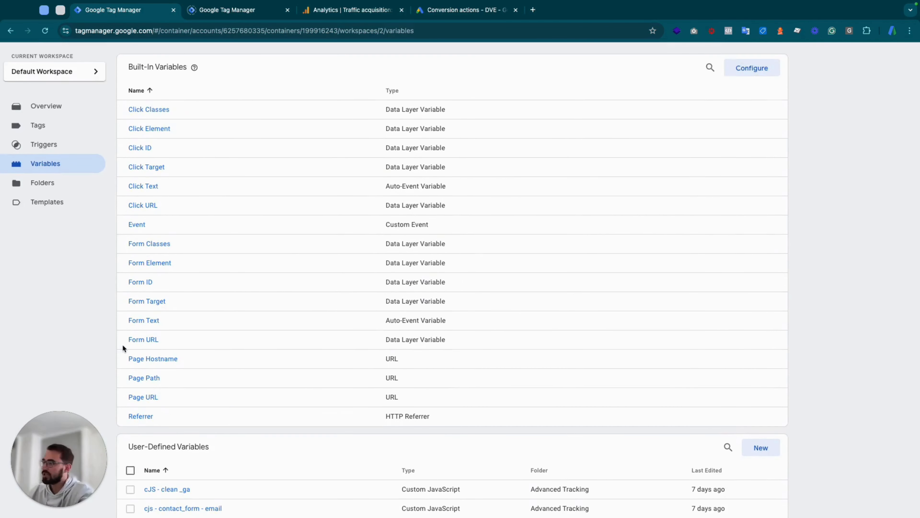
scroll(123, 346, "down", 2)
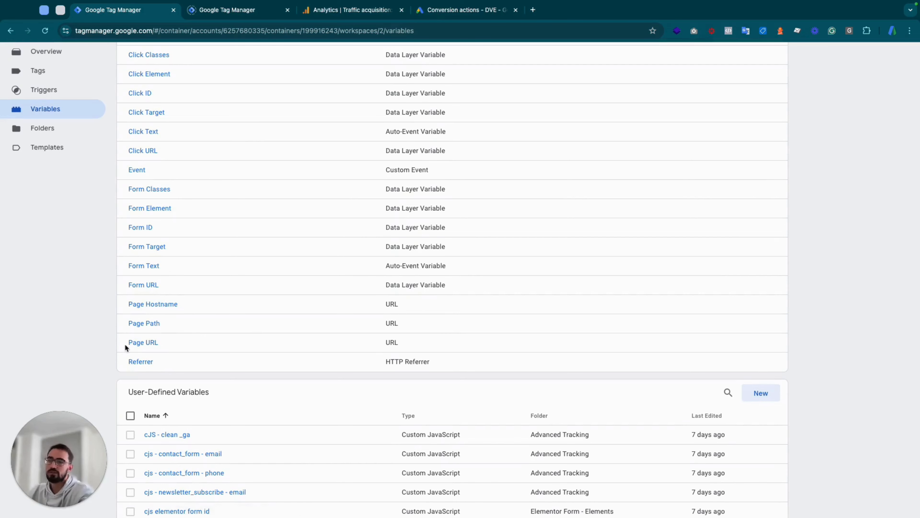
scroll(242, 232, "down", 10)
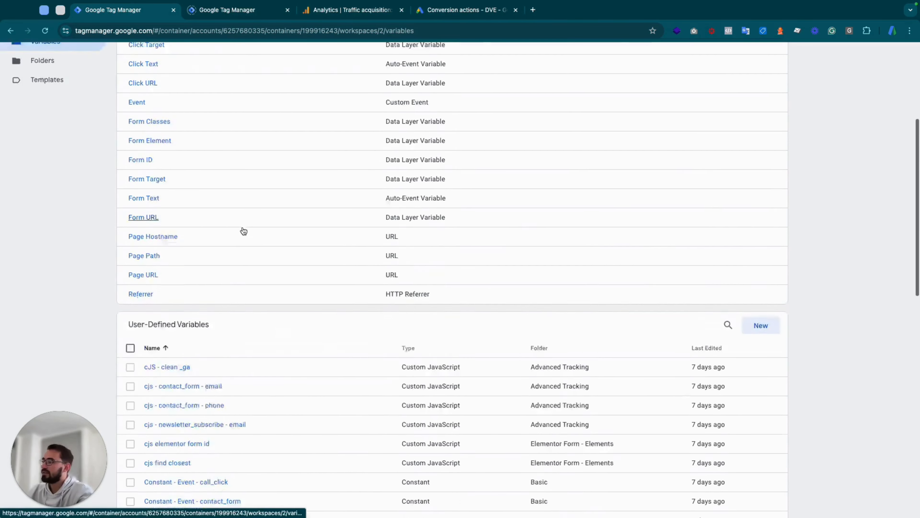
scroll(267, 287, "down", 3)
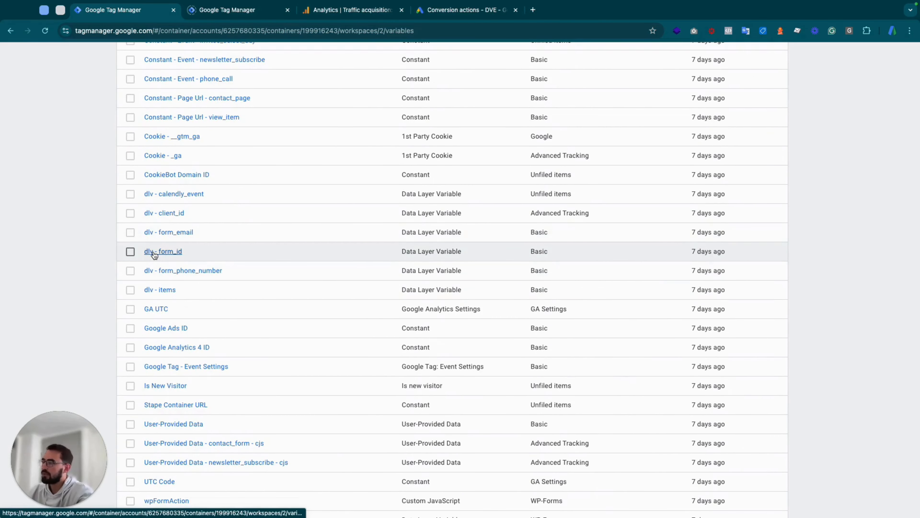
scroll(254, 326, "down", 3)
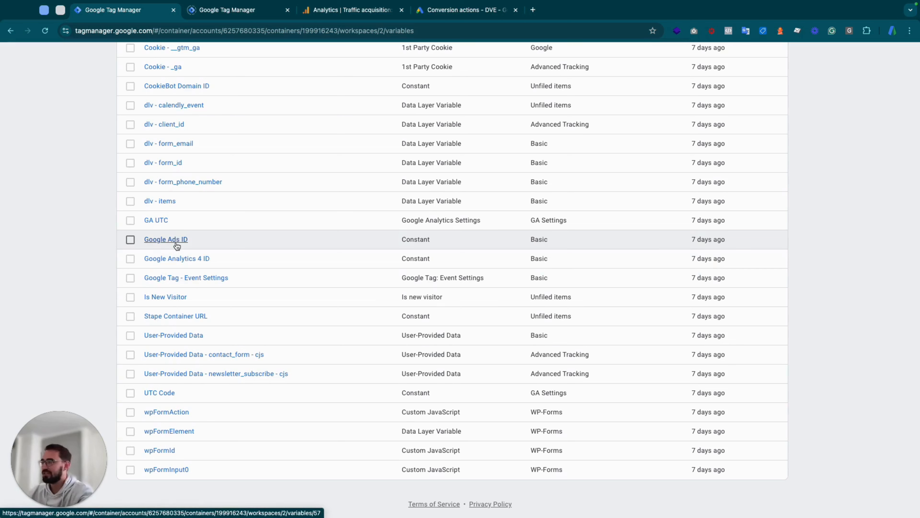
scroll(185, 243, "up", 15)
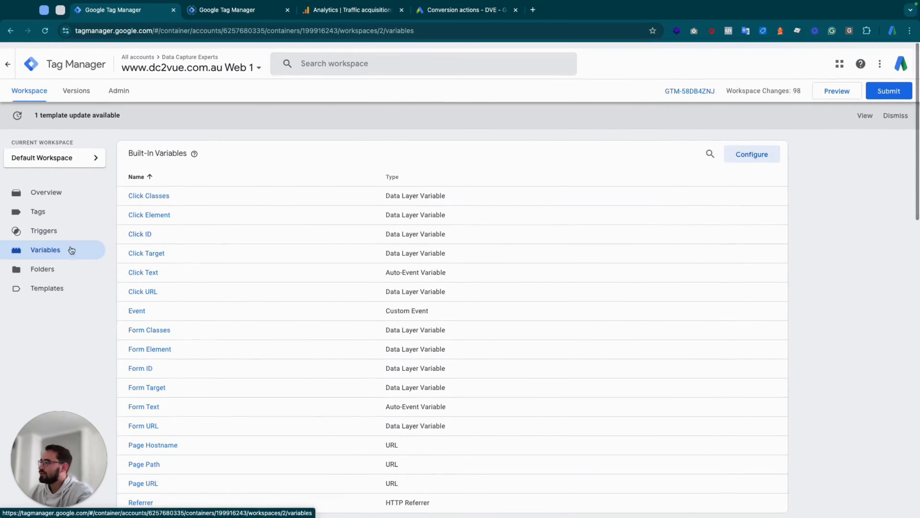
Step: Examine the type and firing conditions of the Event - contact_form trigger, then close it
left_click(43, 225)
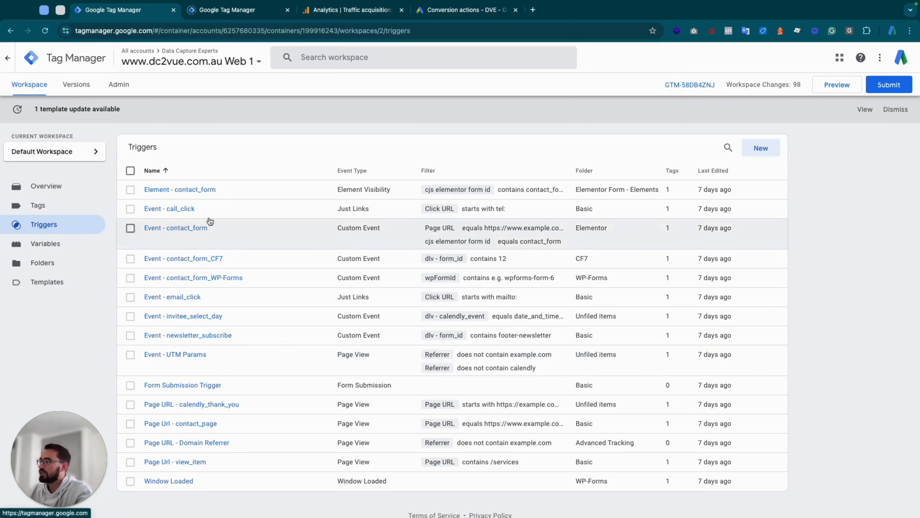
left_click(180, 228)
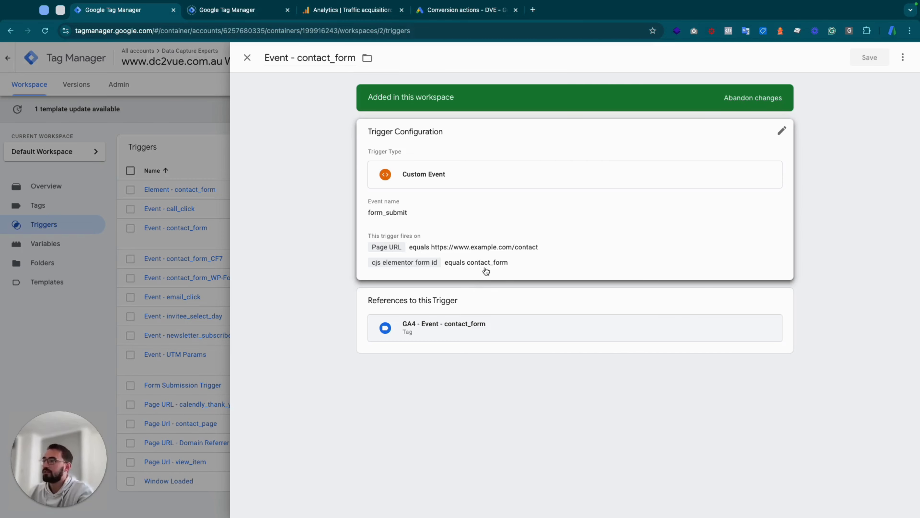
left_click(248, 58)
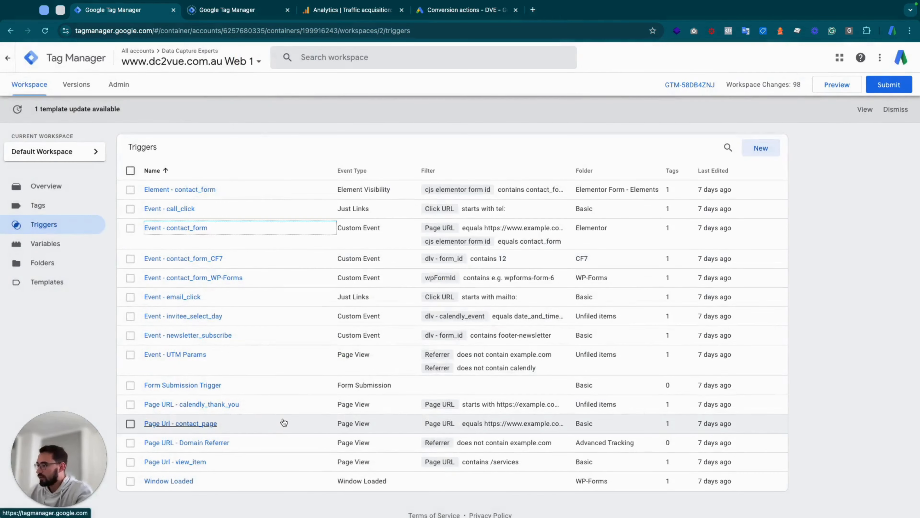
Step: Examine the Page URL condition of the Page Url - contact_page trigger and close it without changes
scroll(284, 422, "down", 1)
left_click(212, 423)
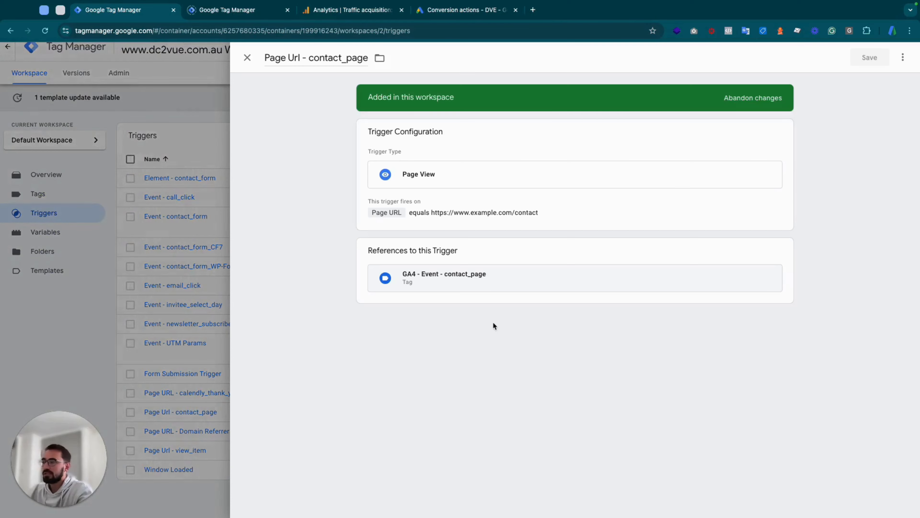
left_click(432, 182)
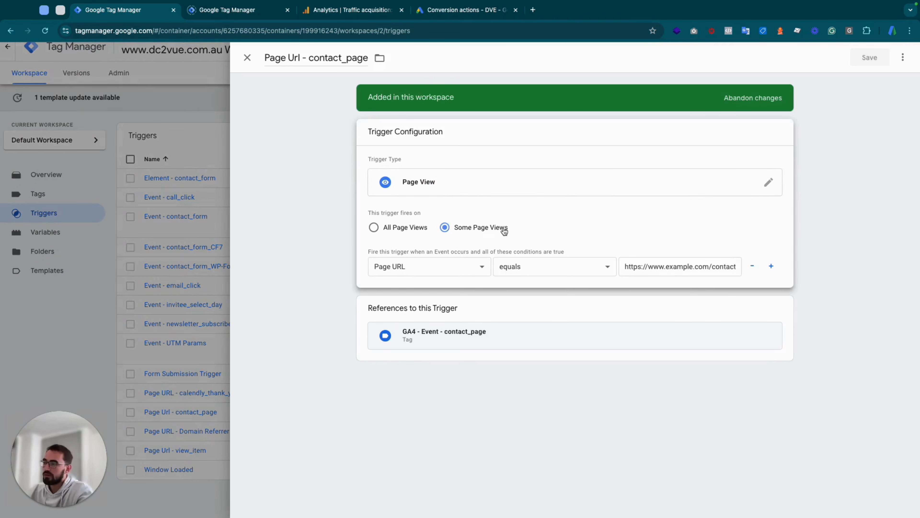
left_click(668, 267)
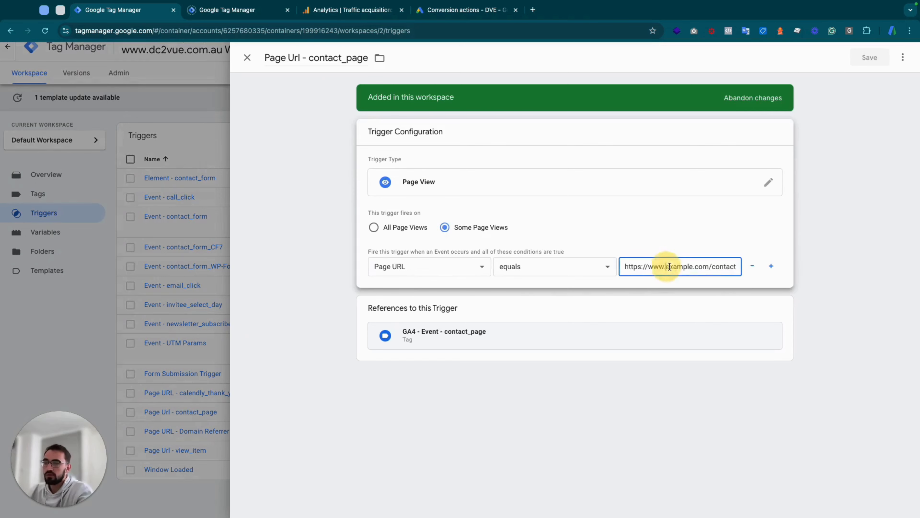
left_click_drag(669, 266, 764, 265)
left_click(247, 58)
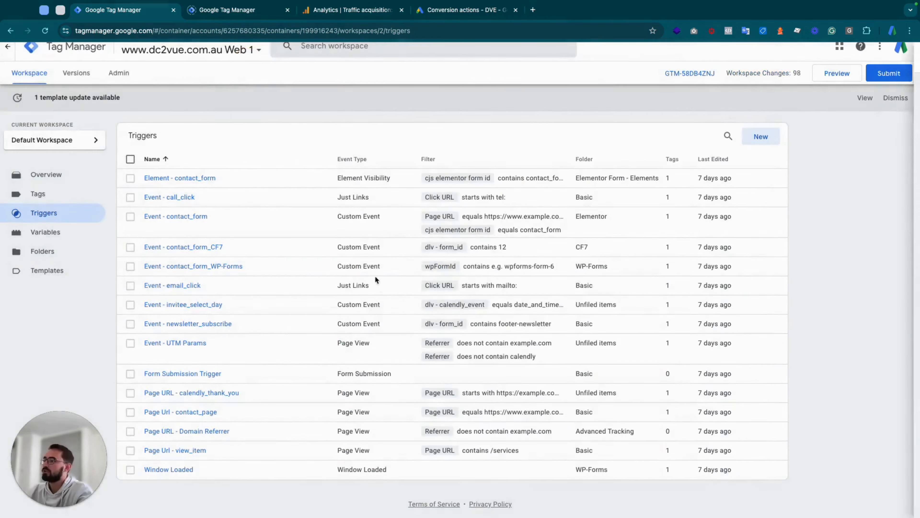
Step: Examine the event name, event settings, consent settings and firing trigger of the GA4 - Event - call_click tag, then close it
left_click(38, 193)
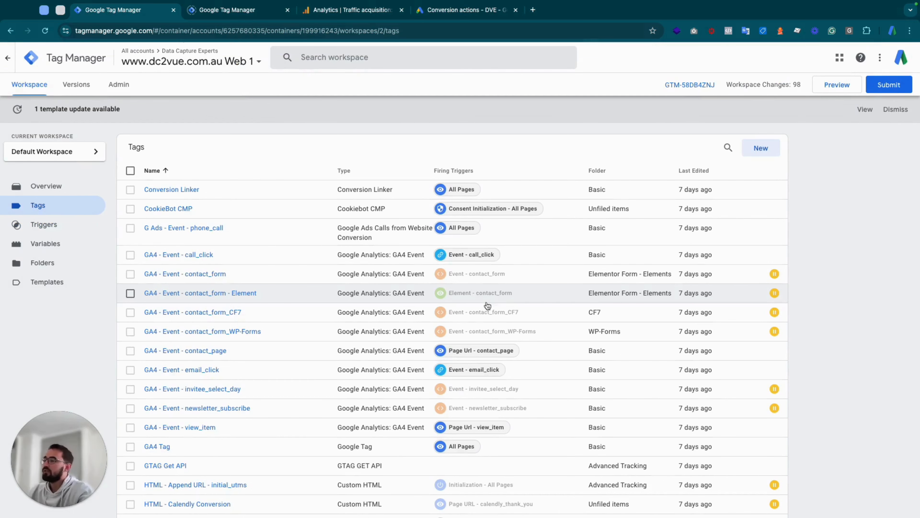
scroll(487, 305, "down", 2)
left_click(248, 214)
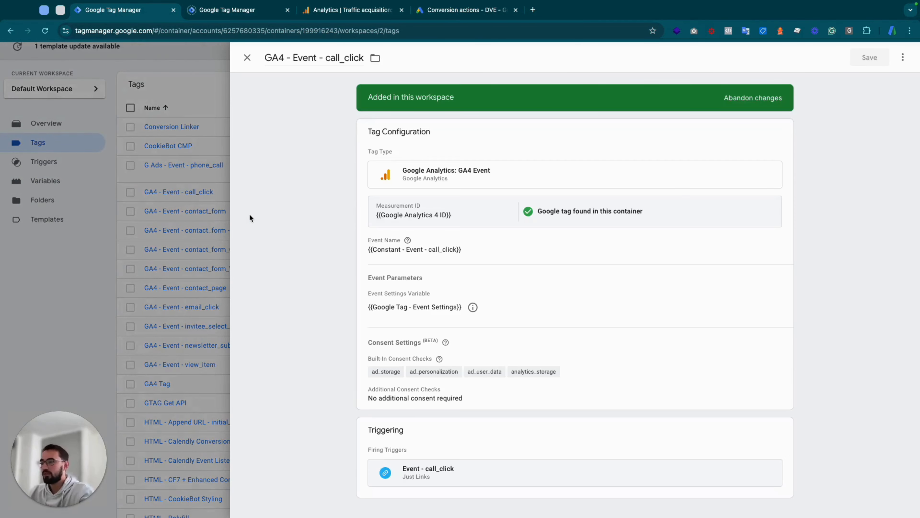
left_click(548, 257)
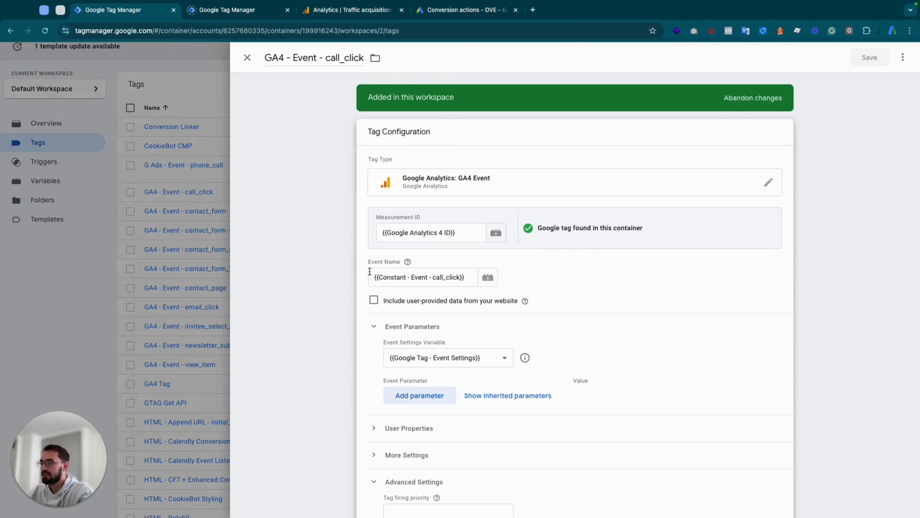
left_click_drag(371, 276, 469, 274)
scroll(544, 236, "down", 1)
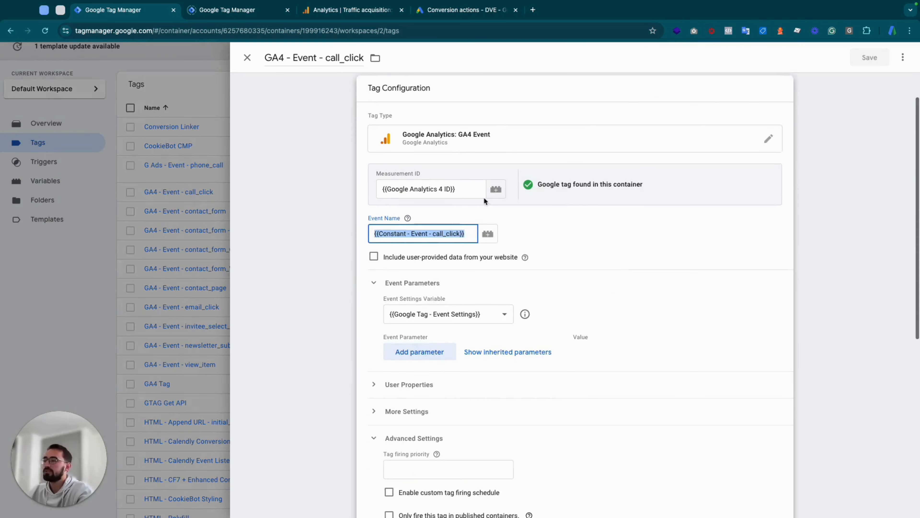
scroll(584, 245, "down", 6)
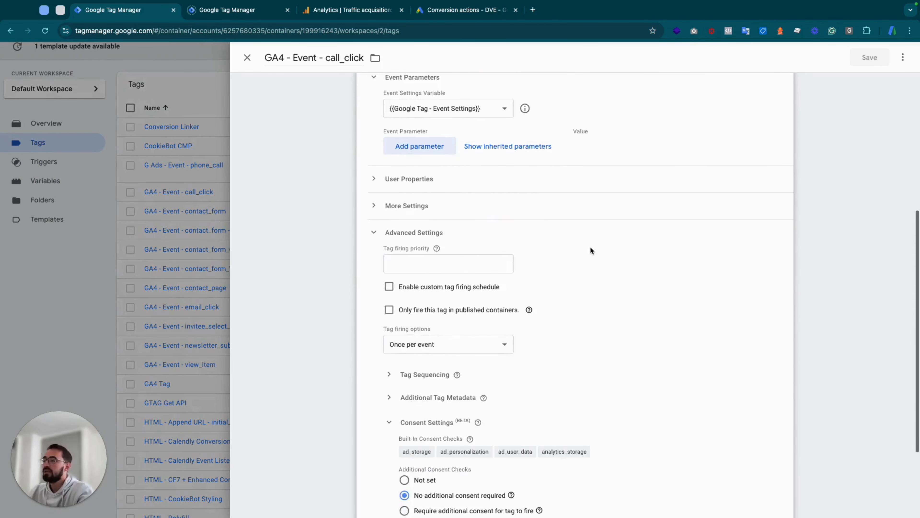
scroll(590, 250, "down", 3)
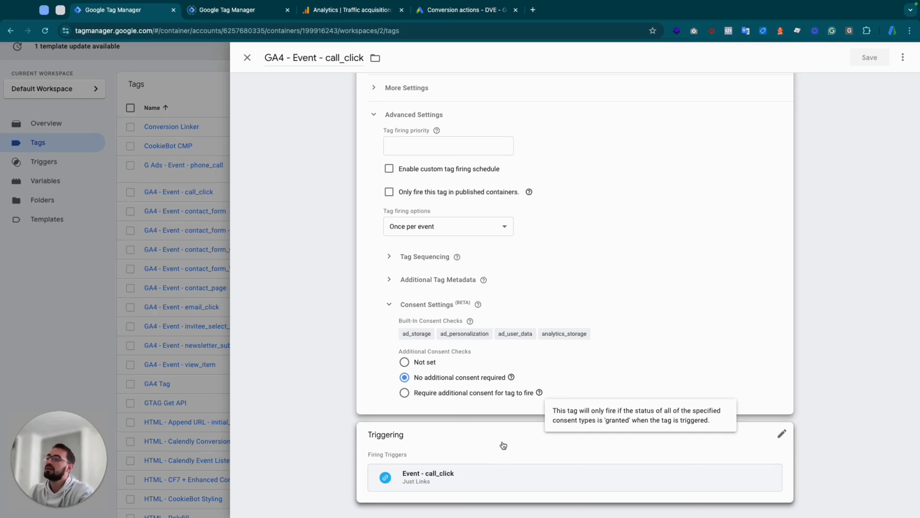
scroll(503, 445, "up", 7)
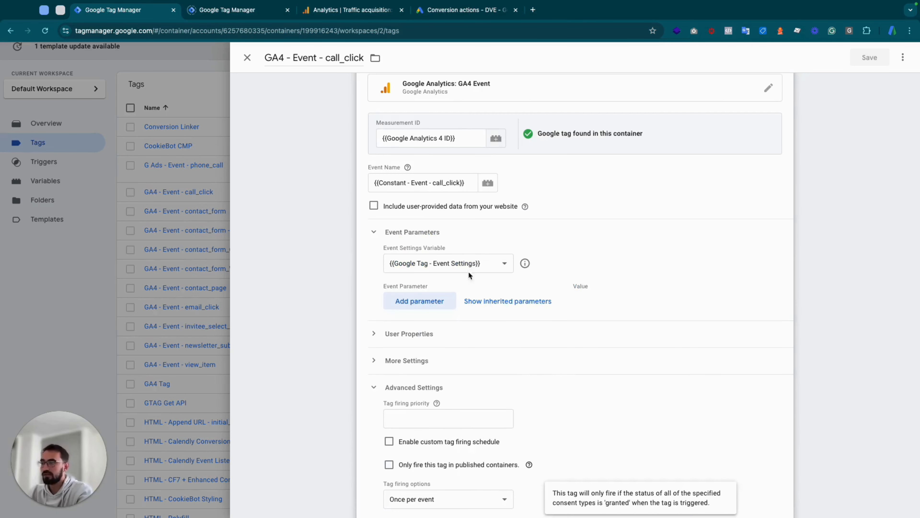
left_click(329, 268)
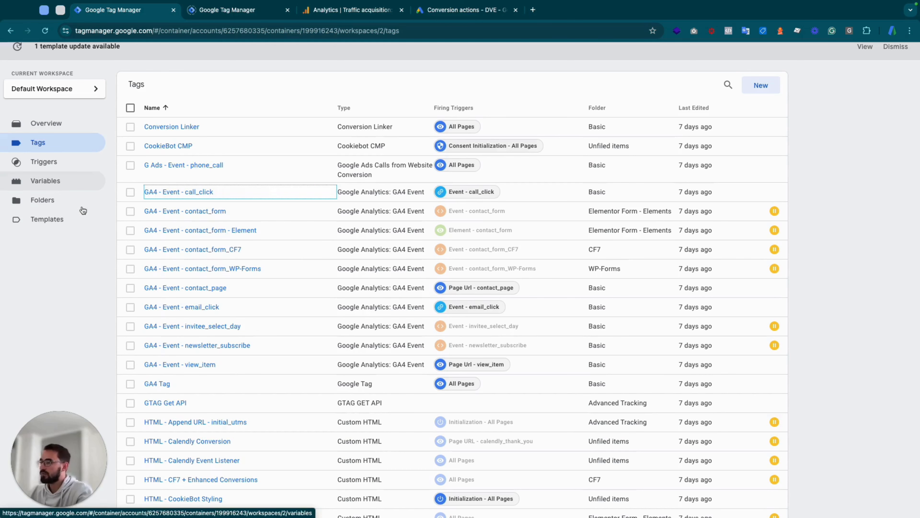
Step: Select the GA4 call_click, contact_form, contact_form - Element, contact_form_CF7 and contact_form_WP-Forms tags in the tag list
scroll(189, 225, "up", 1)
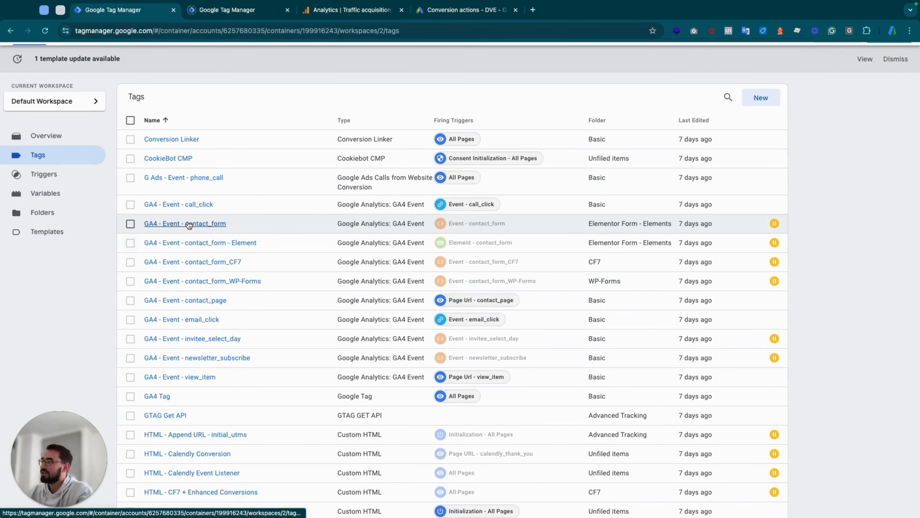
left_click(130, 204)
left_click(131, 224)
left_click(133, 242)
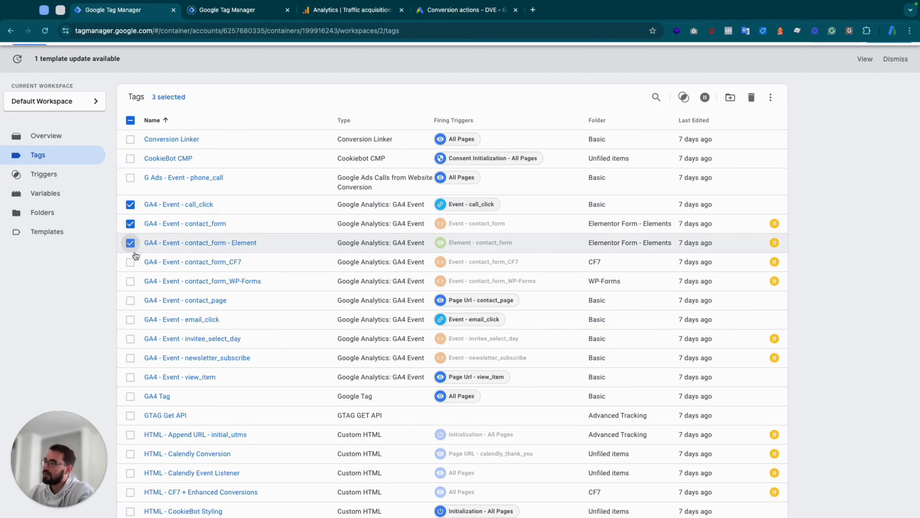
left_click(130, 262)
left_click(130, 282)
left_click(130, 300)
left_click(130, 320)
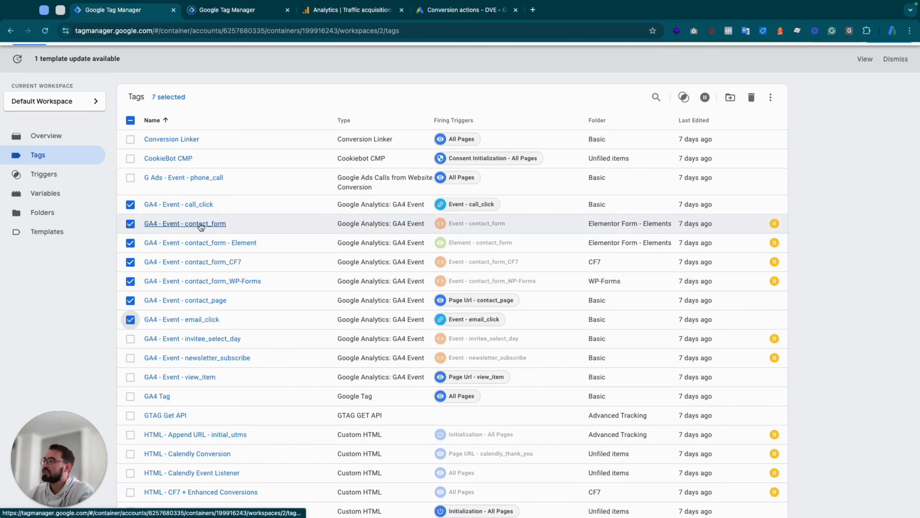
left_click(130, 319)
left_click(130, 300)
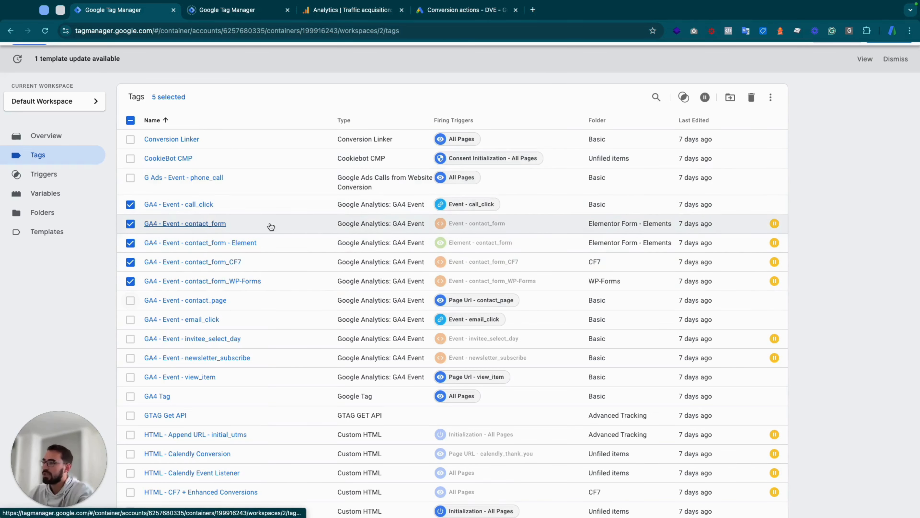
Step: Examine the configuration of the GA4 - Event - contact_form_WP-Forms tag and return to the tag list
left_click(200, 224)
left_click(226, 284)
left_click(219, 281)
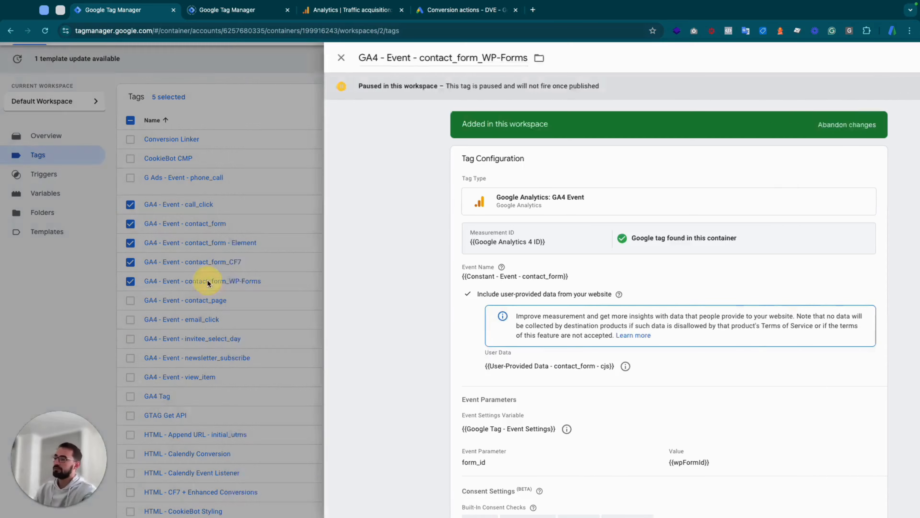
left_click(208, 283)
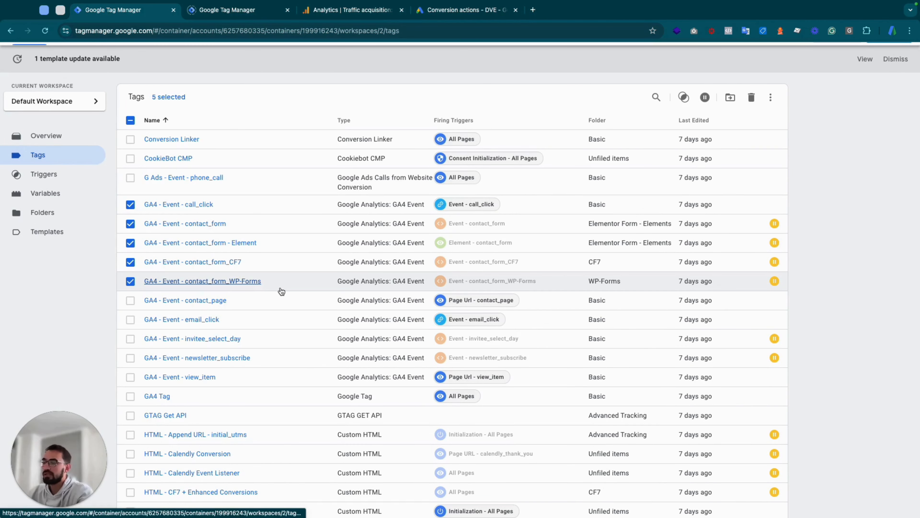
scroll(281, 291, "up", 2)
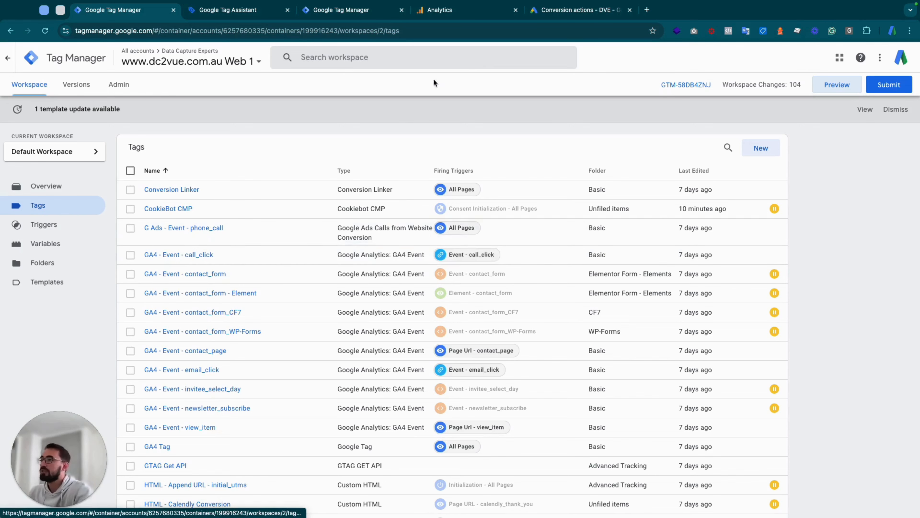
Step: Switch to Google Analytics and copy the measurement ID G-9QS409NSGP from the DC2Vue Web Site data stream
left_click(457, 11)
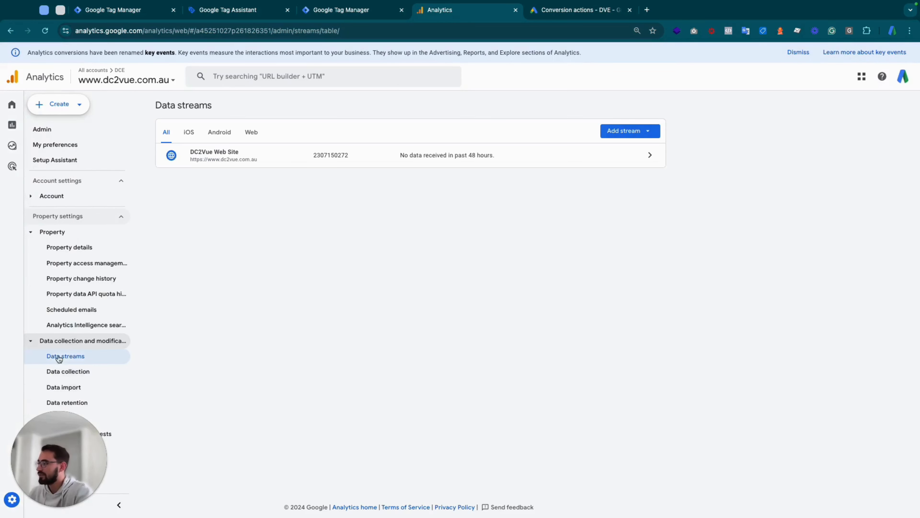
left_click(283, 159)
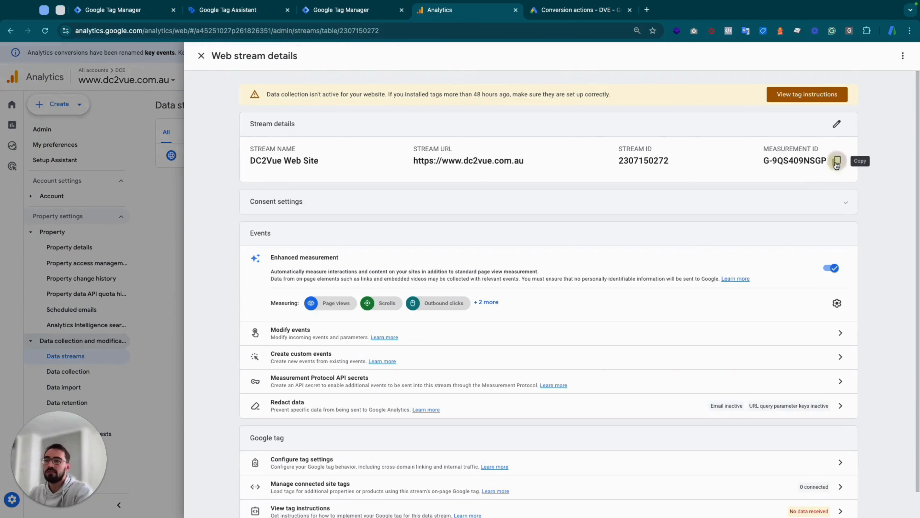
left_click(837, 161)
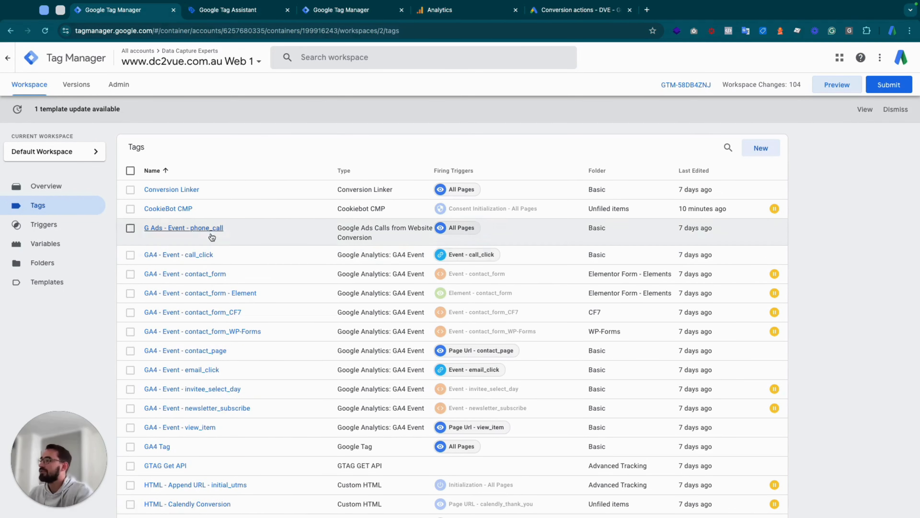
Step: Check which variable the GA4 - Event - call_click tag uses as its measurement ID, then close the tag
left_click(201, 256)
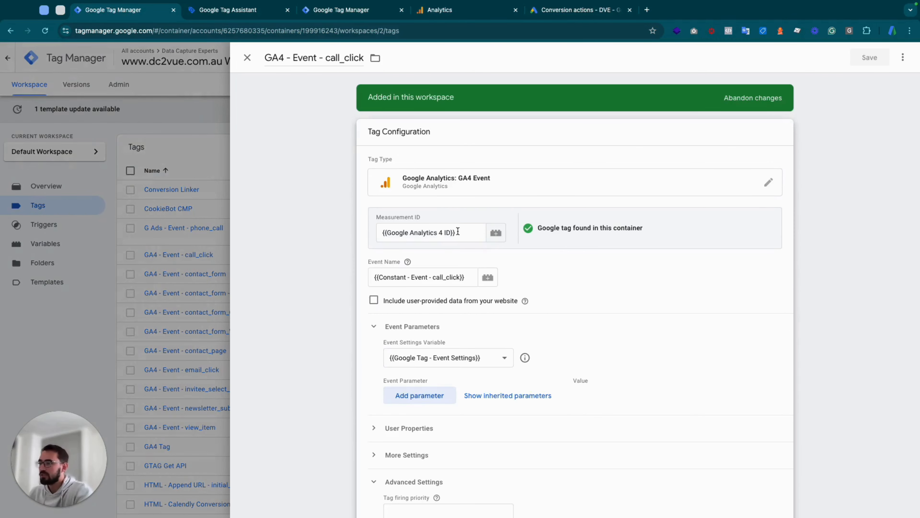
left_click_drag(457, 233, 382, 233)
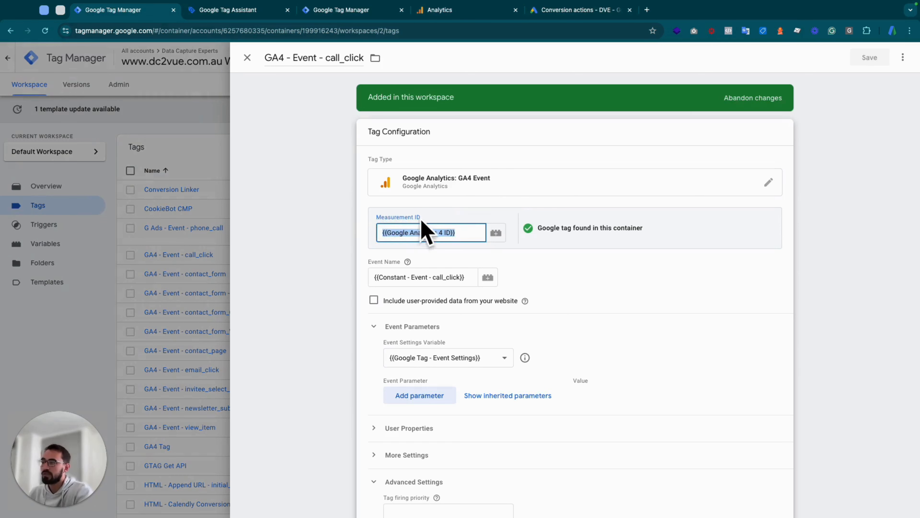
left_click(82, 317)
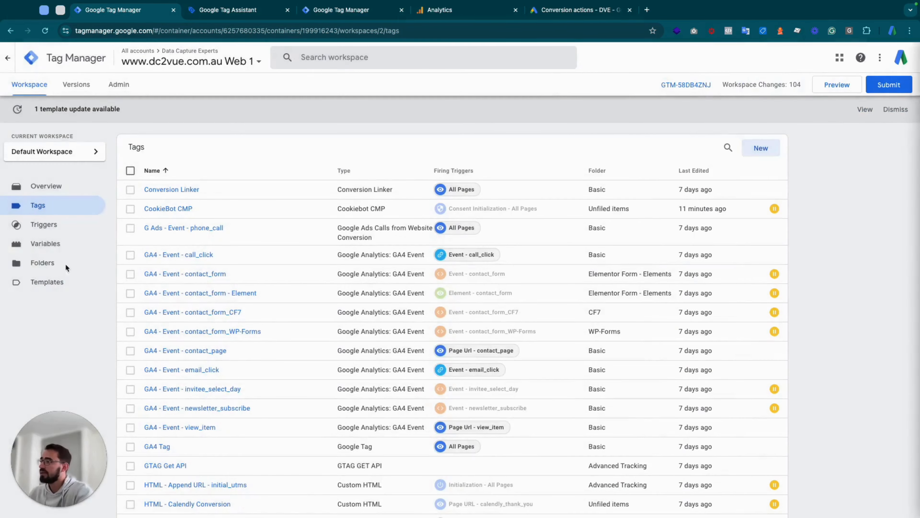
Step: Open the user-defined Google Analytics 4 ID variable, review its constant value, and close it
left_click(51, 243)
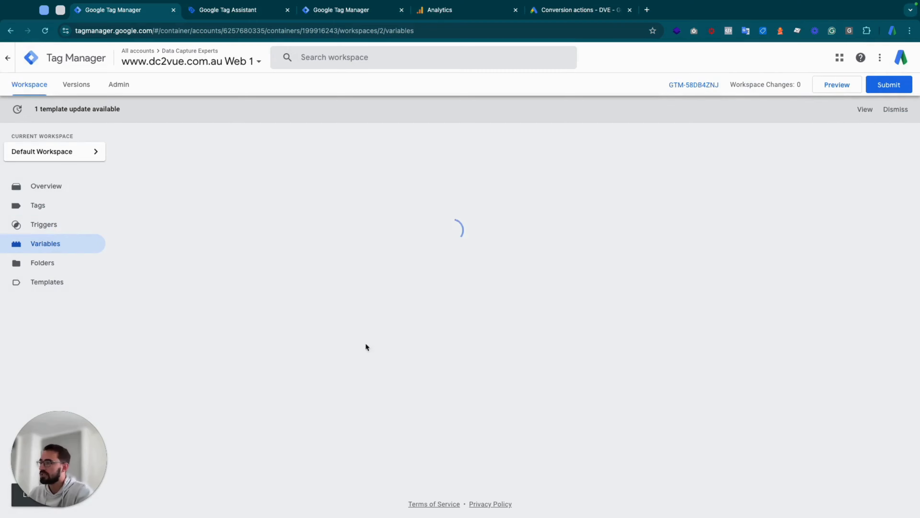
scroll(365, 340, "down", 15)
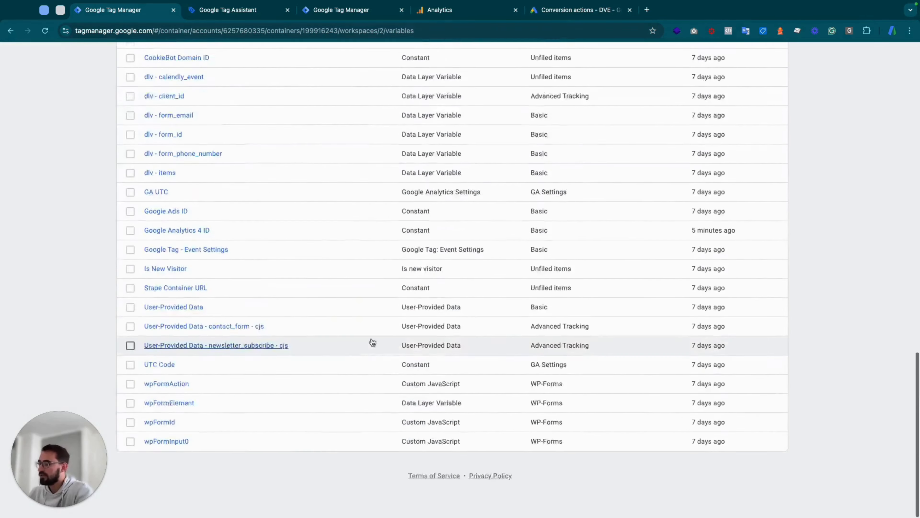
scroll(312, 339, "up", 1)
left_click(190, 260)
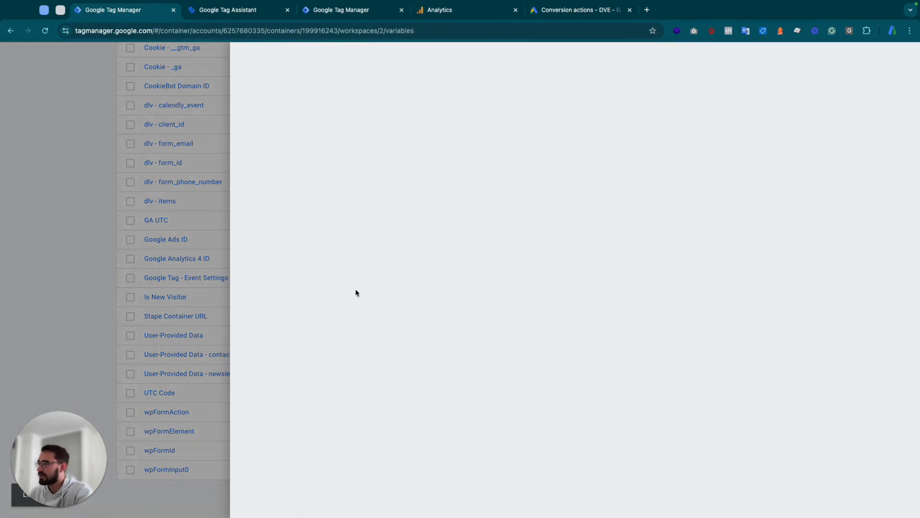
left_click(462, 212)
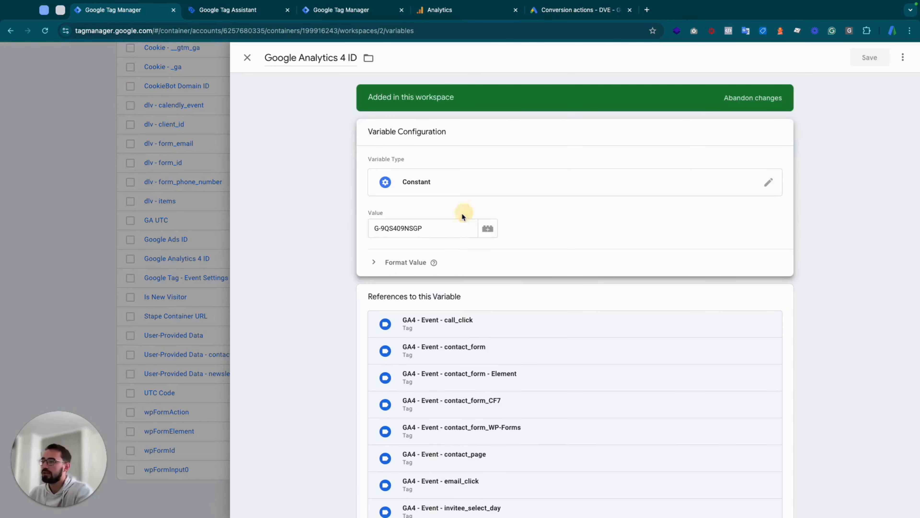
left_click(443, 228)
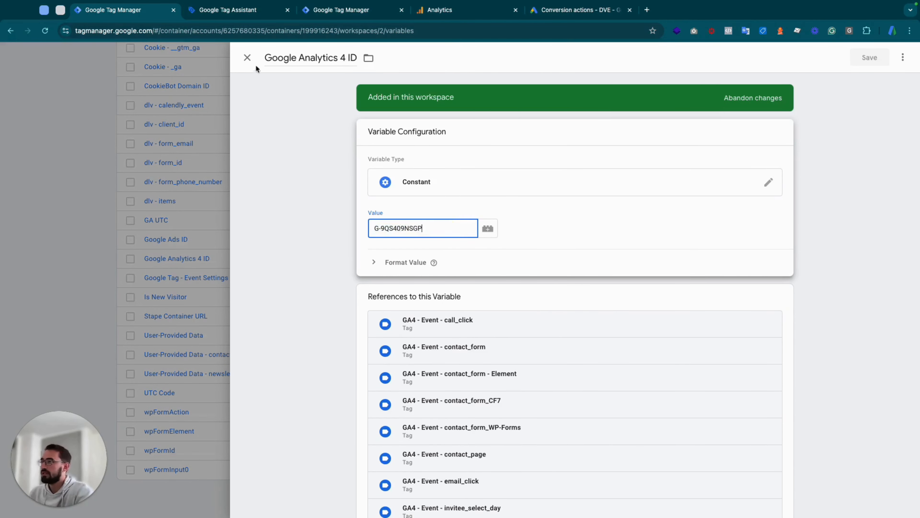
left_click(247, 58)
scroll(247, 311, "up", 20)
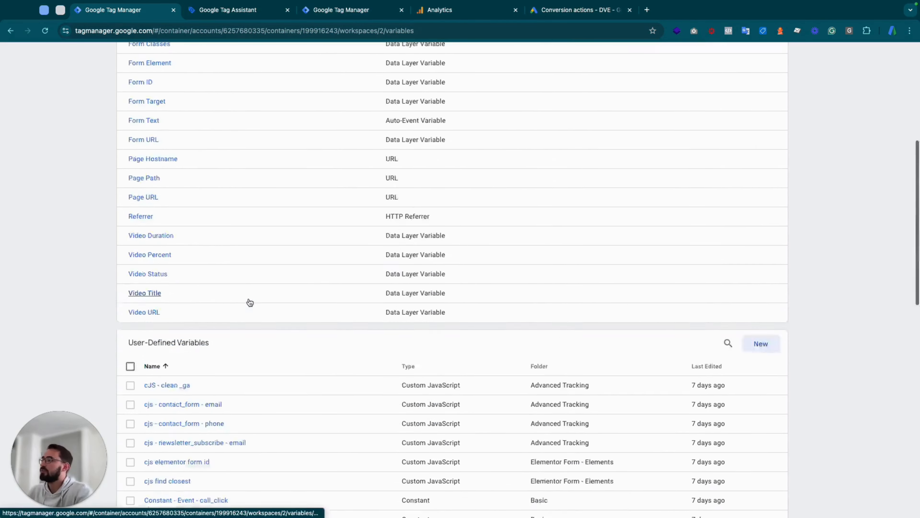
left_click(38, 205)
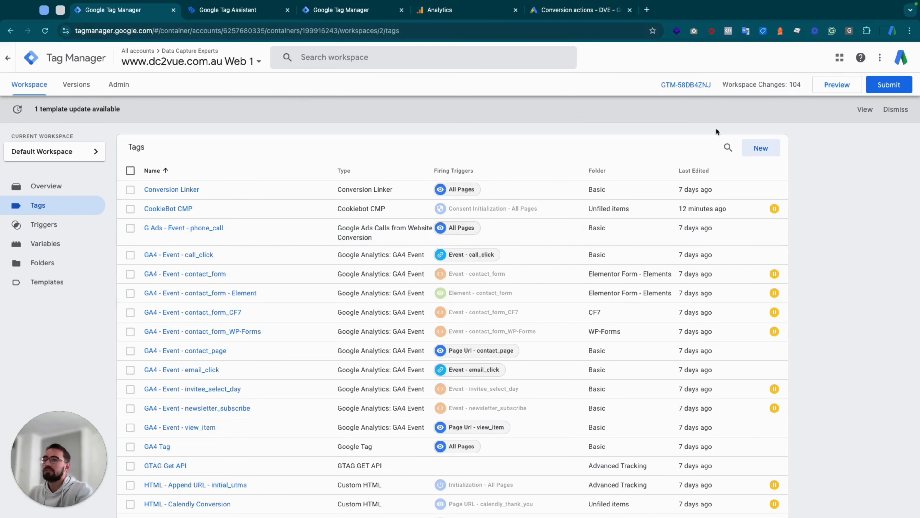
left_click(836, 84)
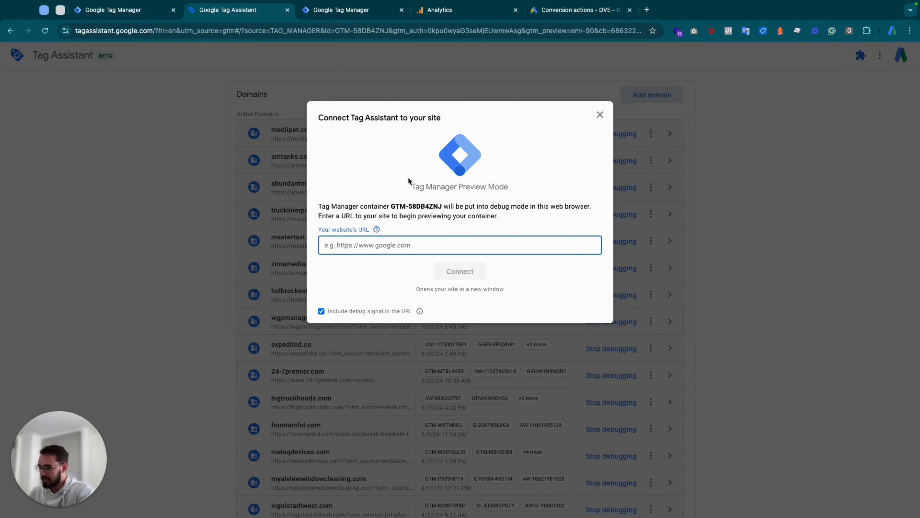
type("https://www.dc2vue.com.au/")
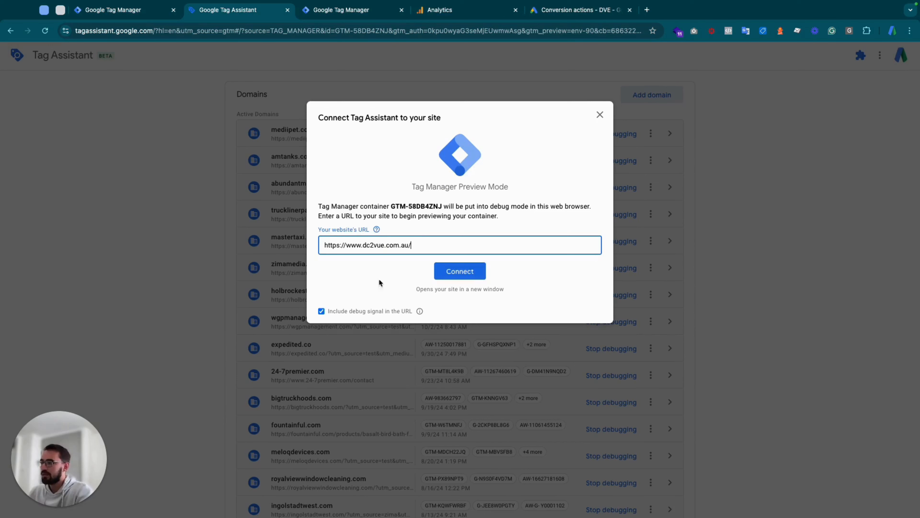
left_click(321, 310)
left_click(433, 250)
type("?u")
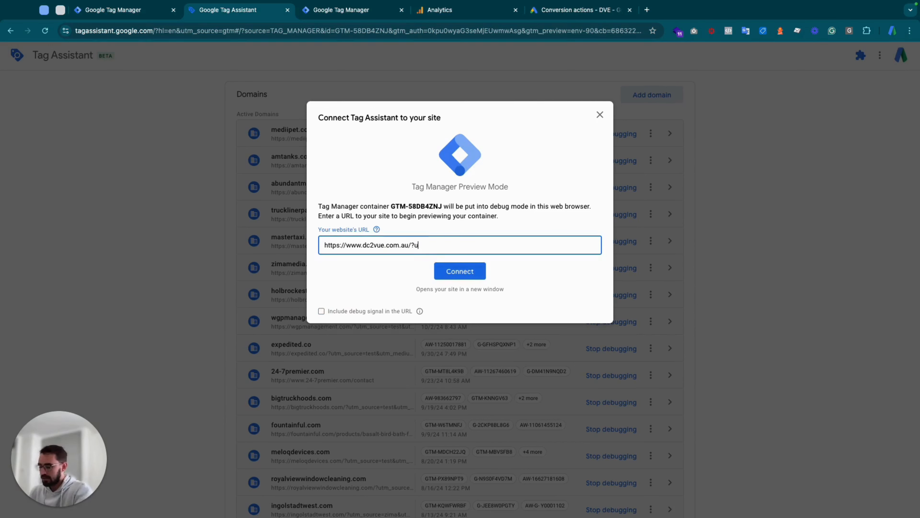
type("tm_")
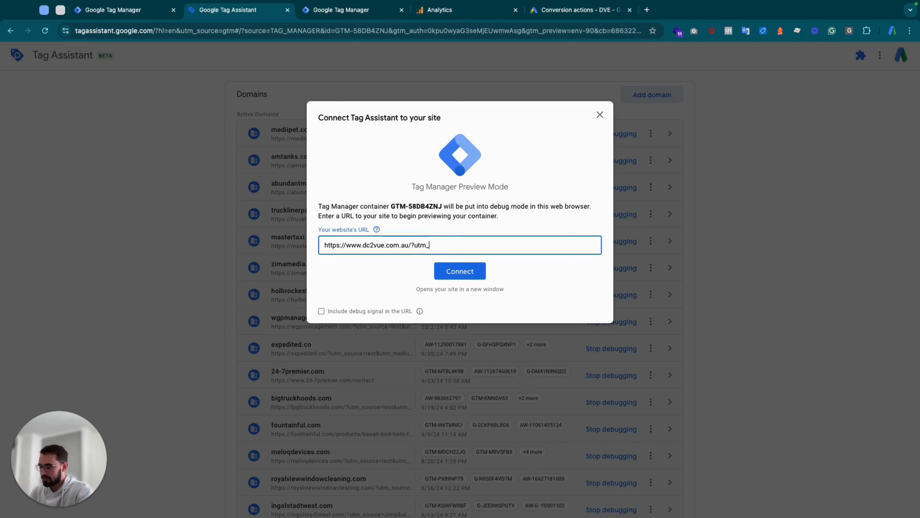
type("source=test")
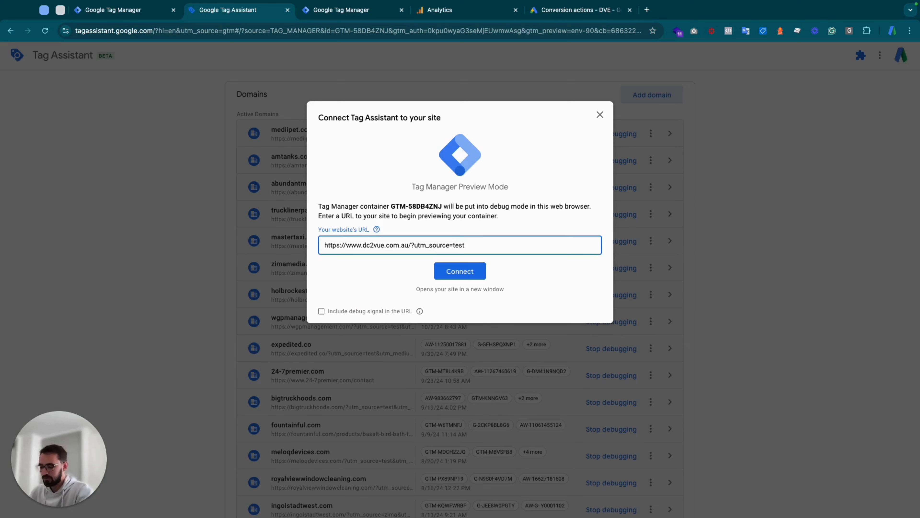
type("&utm_m")
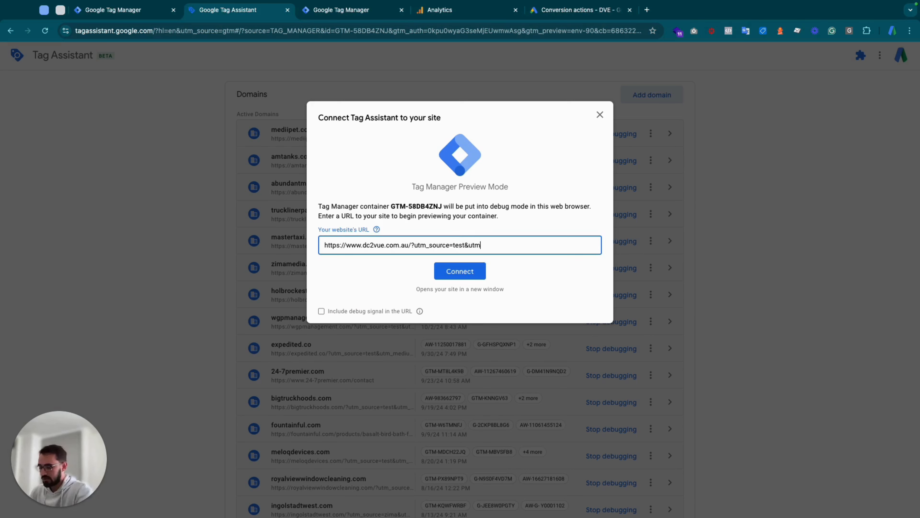
type("edium=test")
left_click(460, 271)
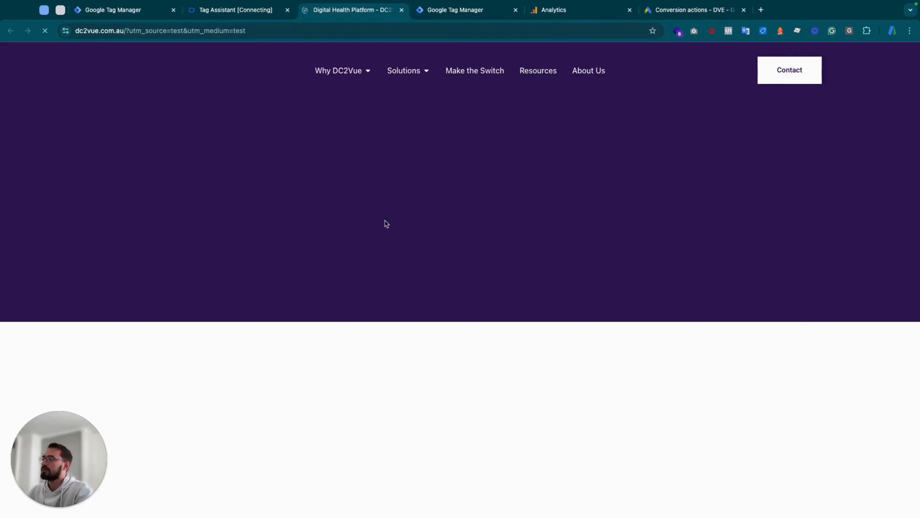
Step: Check in Tag Assistant and on the opened site whether the container GTM-58DB4ZNJ is detected
left_click(246, 11)
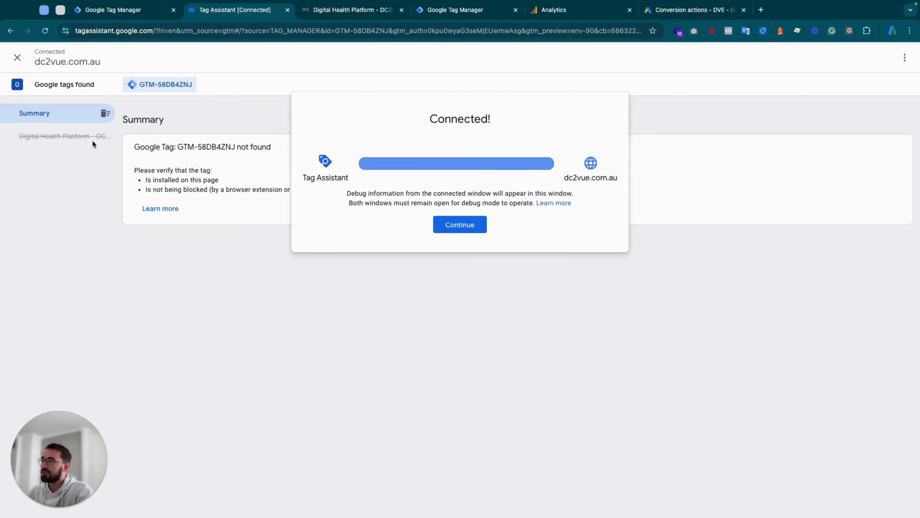
left_click(442, 223)
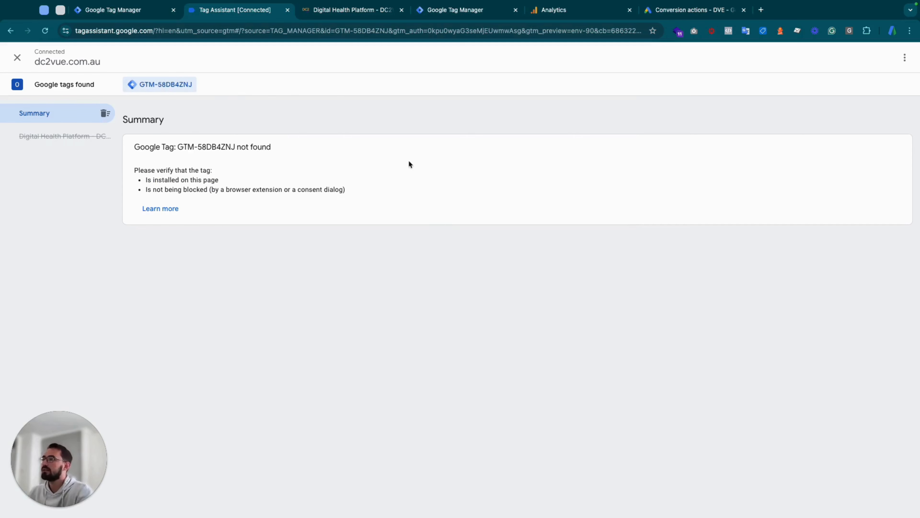
left_click(344, 11)
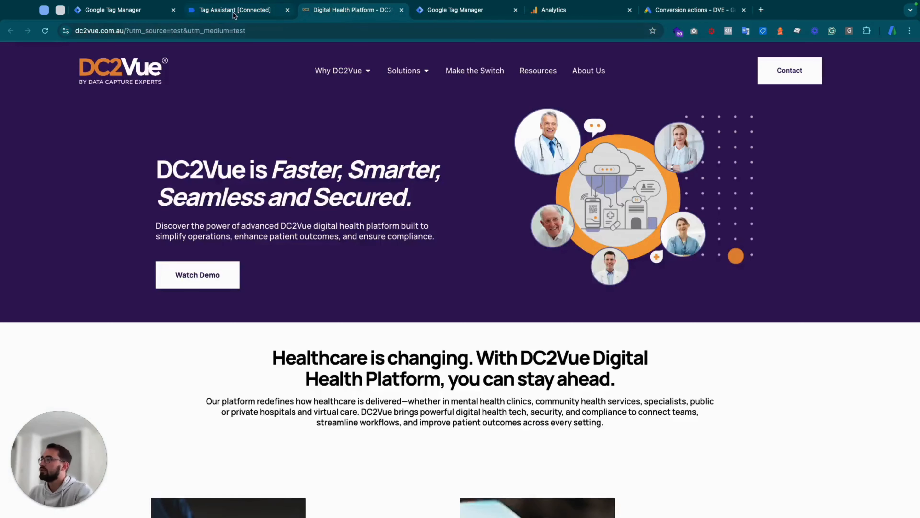
left_click(233, 11)
left_click(45, 30)
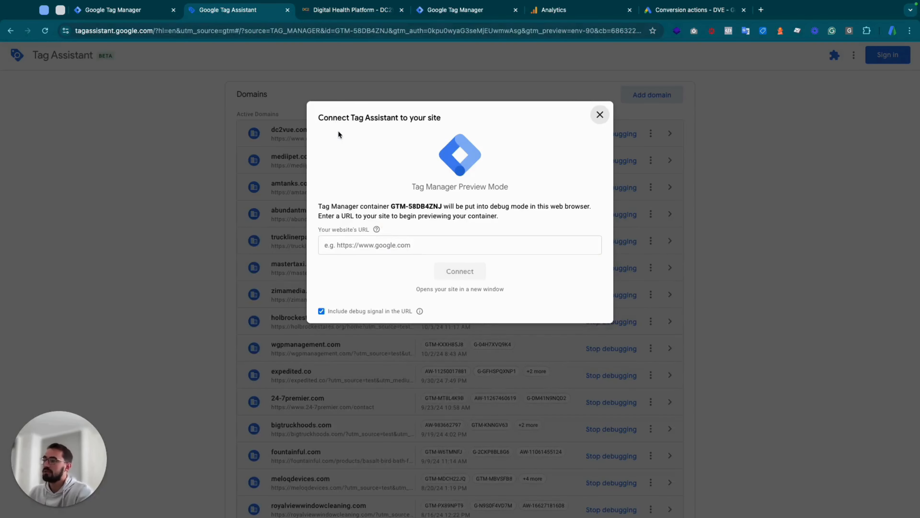
left_click(392, 244)
type("https://www.dc2vue.com.au/?utm_source=test&utm_medium=test")
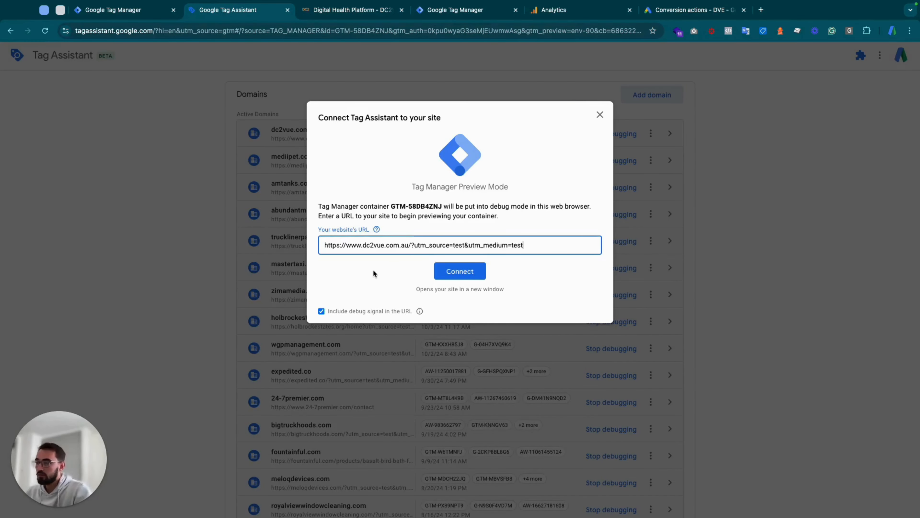
left_click(455, 271)
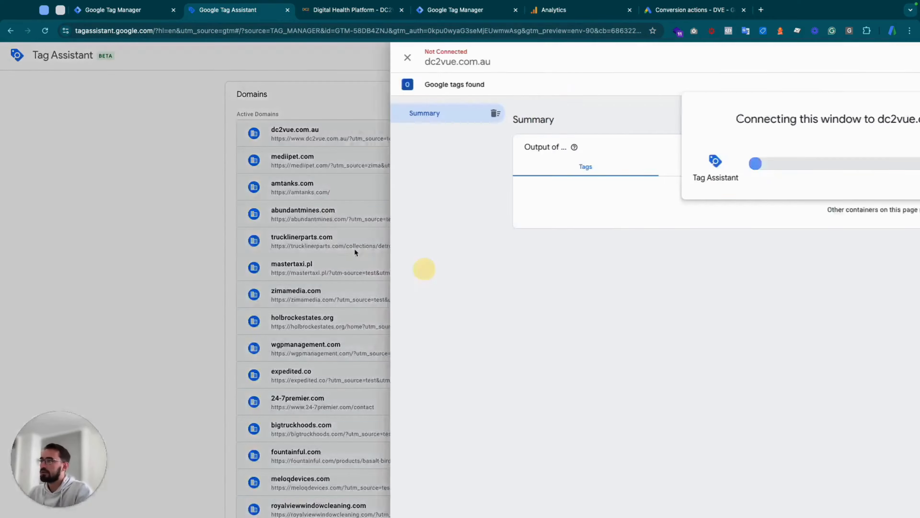
left_click(343, 16)
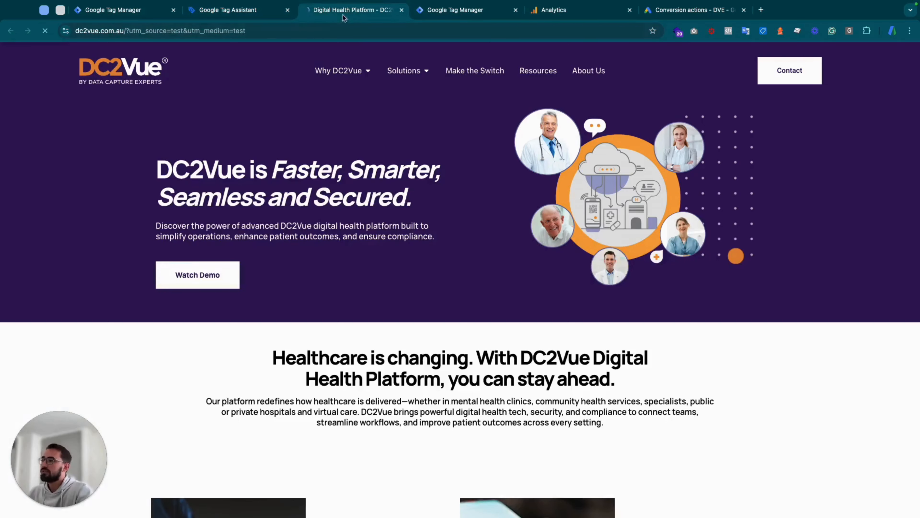
left_click(236, 15)
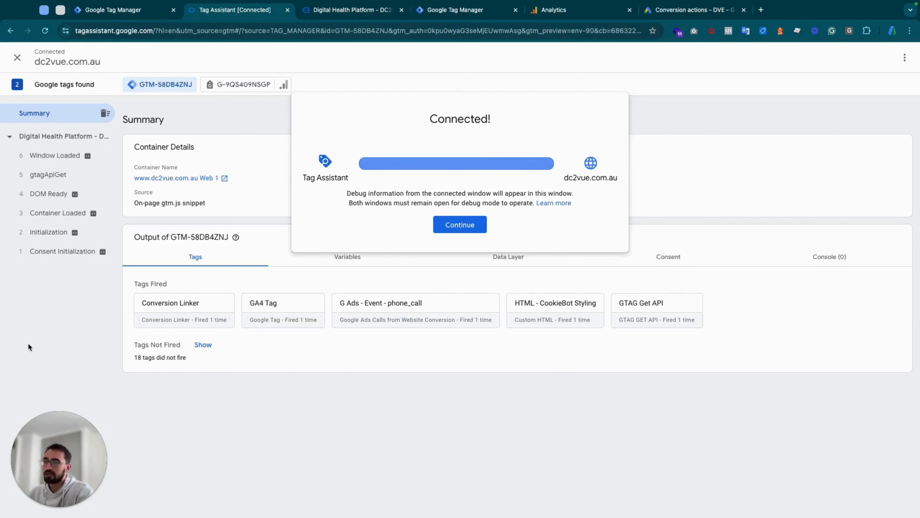
left_click(455, 227)
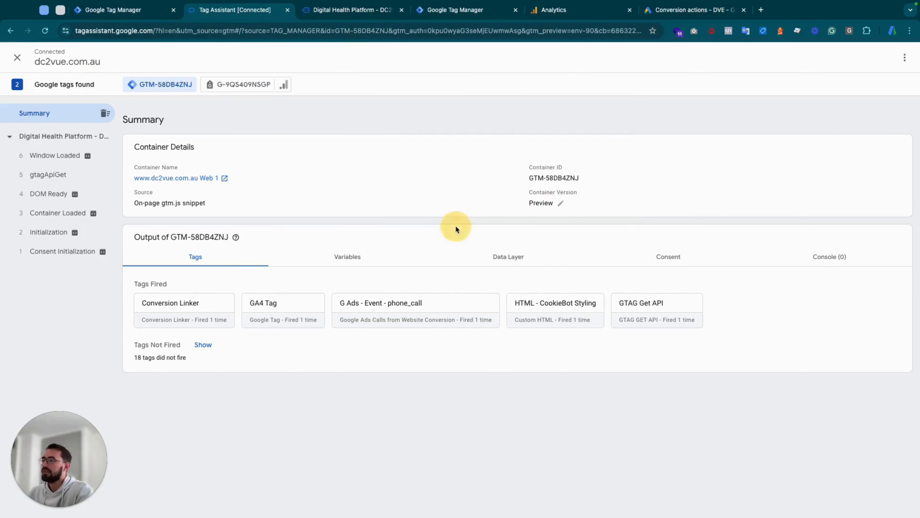
Step: Browse the DC2Vue homepage in debug mode and open the Public Health solution page
key("ctrl+Tab")
scroll(460, 238, "down", 10)
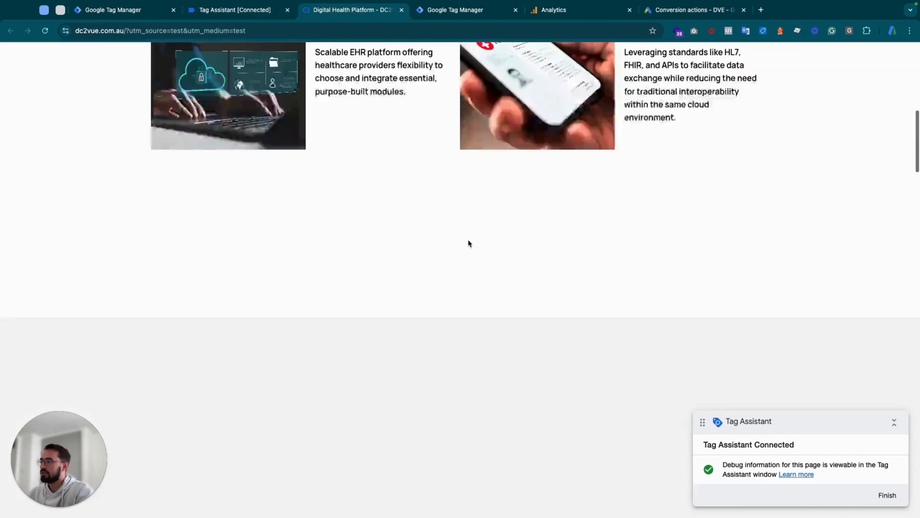
scroll(468, 242, "down", 10)
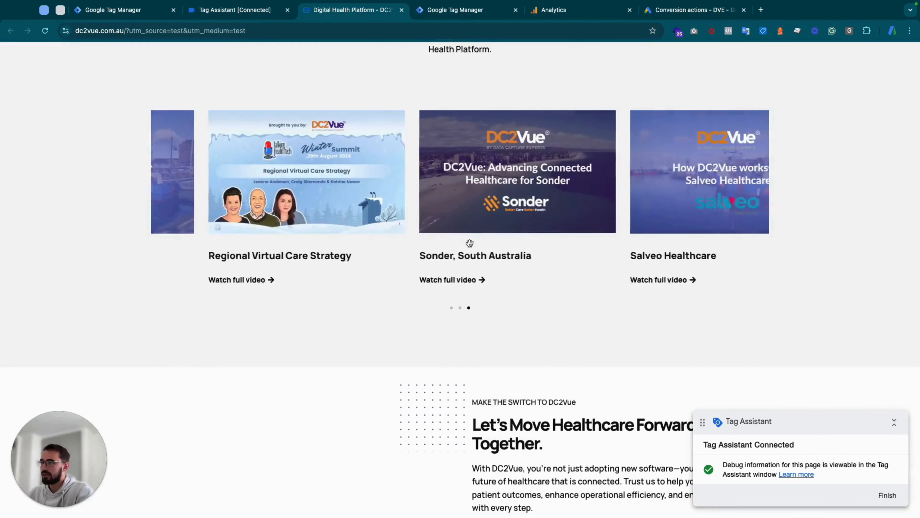
scroll(121, 196, "up", 10)
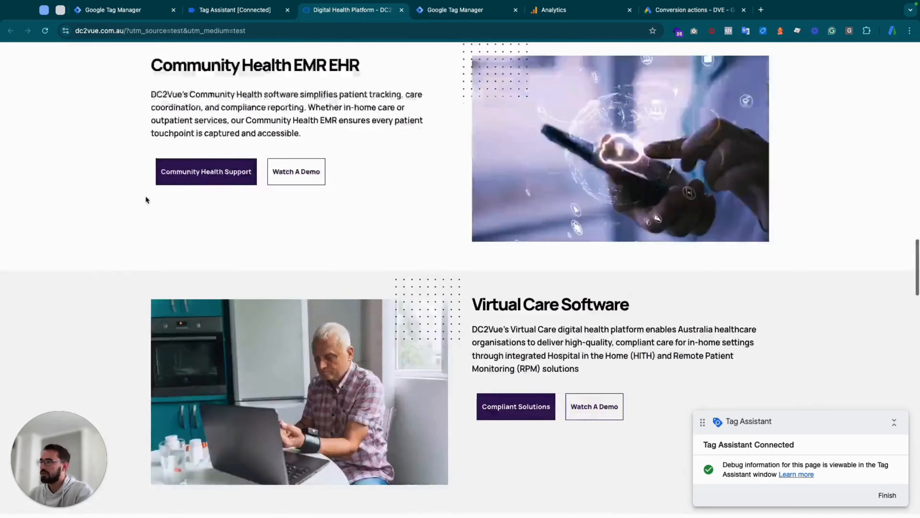
scroll(146, 199, "up", 15)
mouse_move(408, 70)
left_click(420, 106)
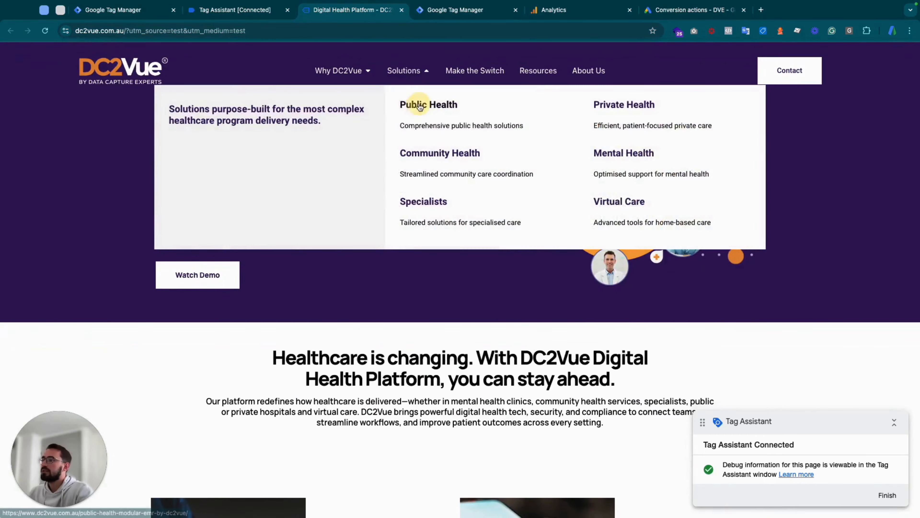
Step: Examine the GA4 - Event - view_item tag under the Public Health page's Container Loaded event in Tag Assistant, then close its details
left_click(232, 10)
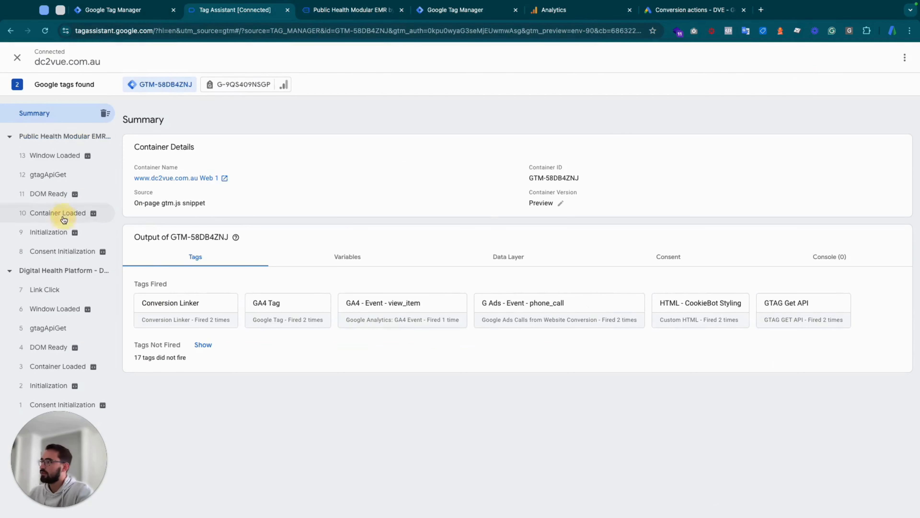
left_click(63, 218)
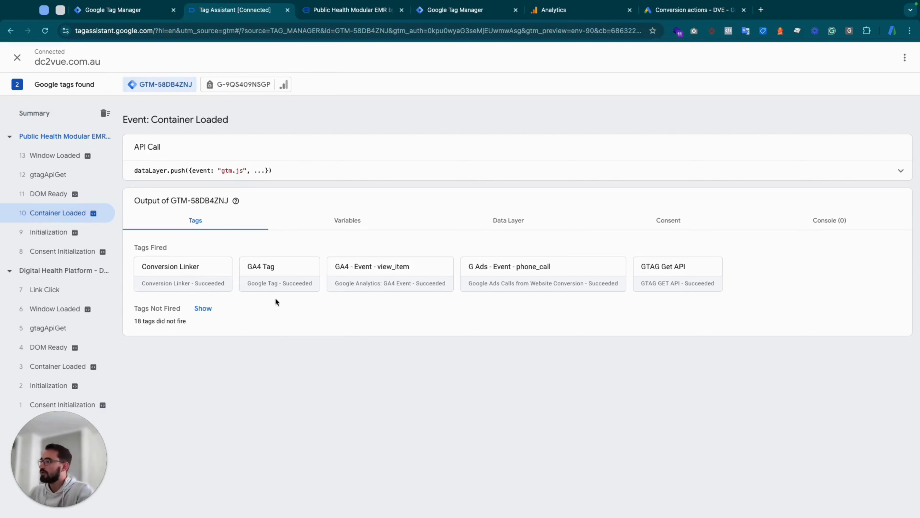
left_click(396, 274)
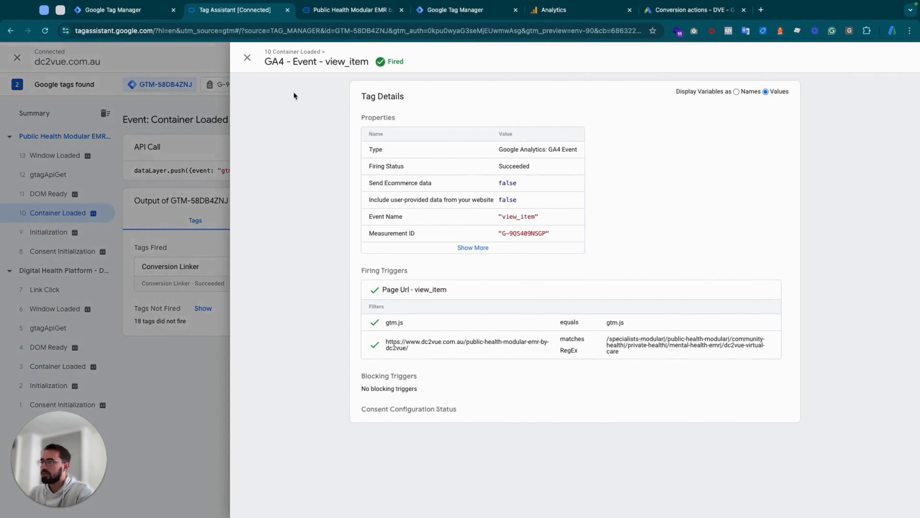
left_click(247, 58)
Step: Return to the DC2Vue website and open its Contact page in debug mode
left_click(348, 10)
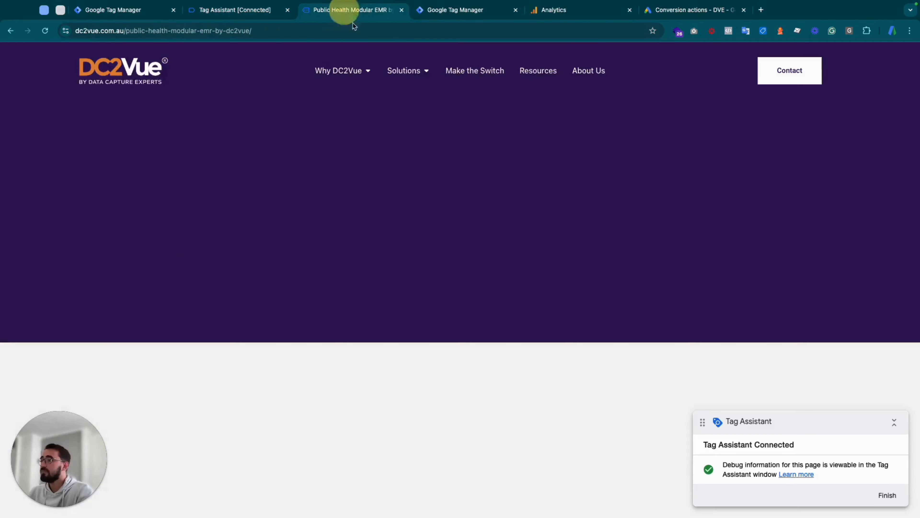
left_click(793, 75)
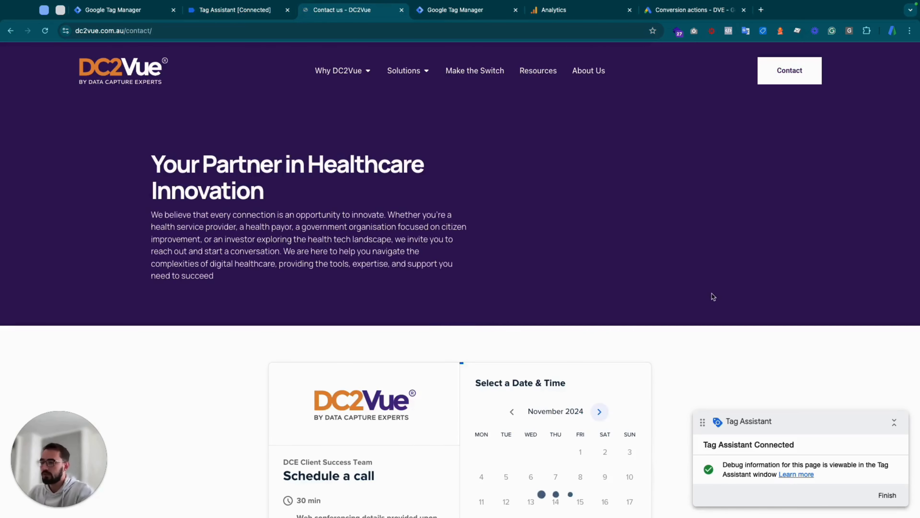
Step: Enter Zima Media as the full name and company name in the Contact Us form, and fill in the test phone number
scroll(713, 296, "down", 10)
scroll(716, 298, "down", 1)
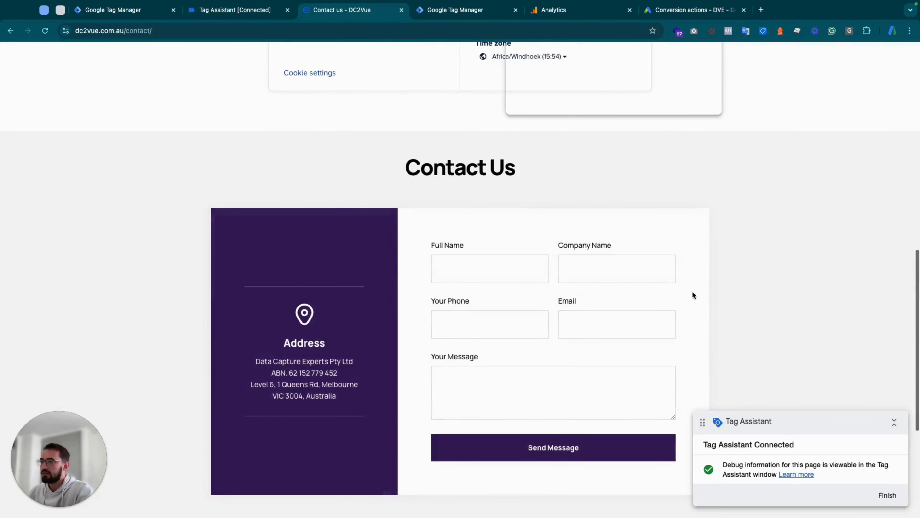
left_click(478, 270)
left_click(498, 298)
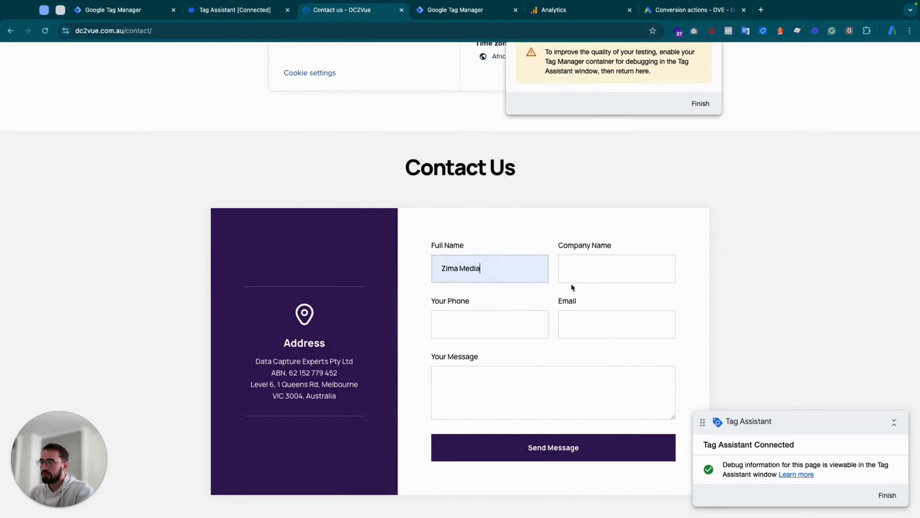
left_click(577, 270)
left_click(634, 298)
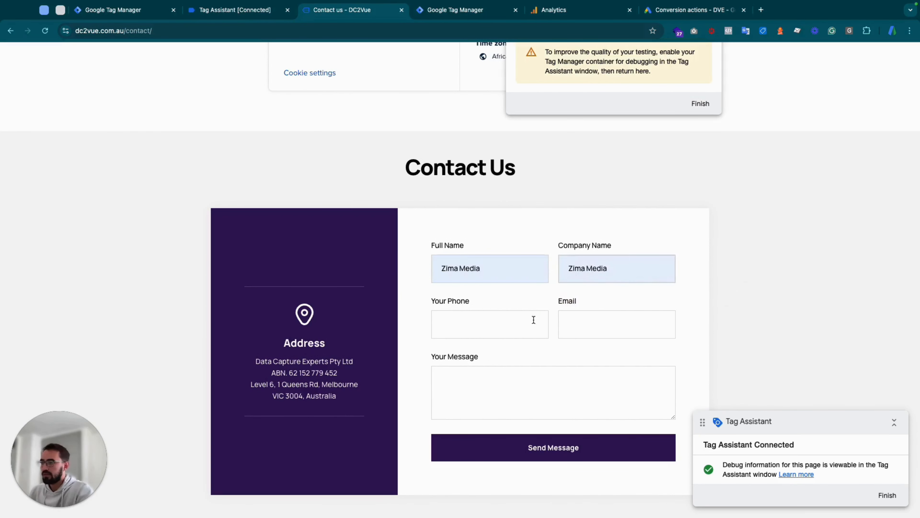
left_click(471, 325)
type("0000000000")
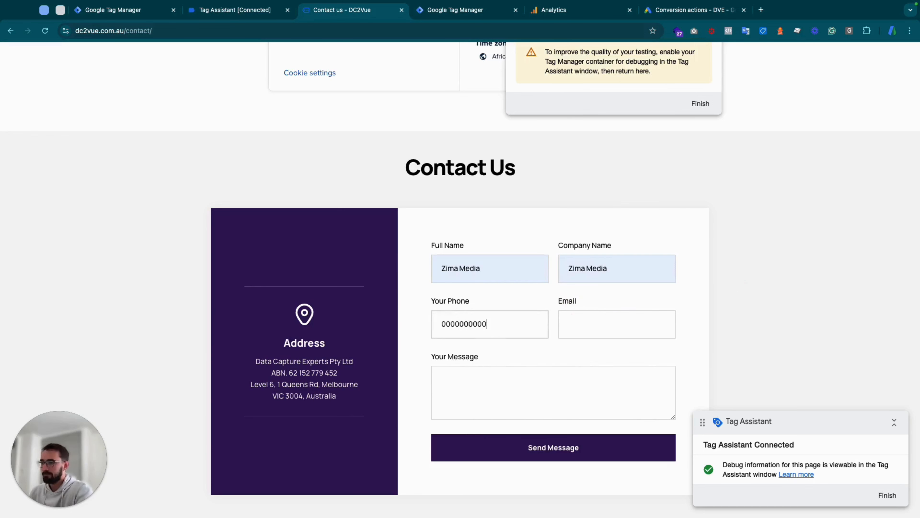
Step: Fill in the contact form's test e-mail, enter Test as the message, and send the form
type("test@")
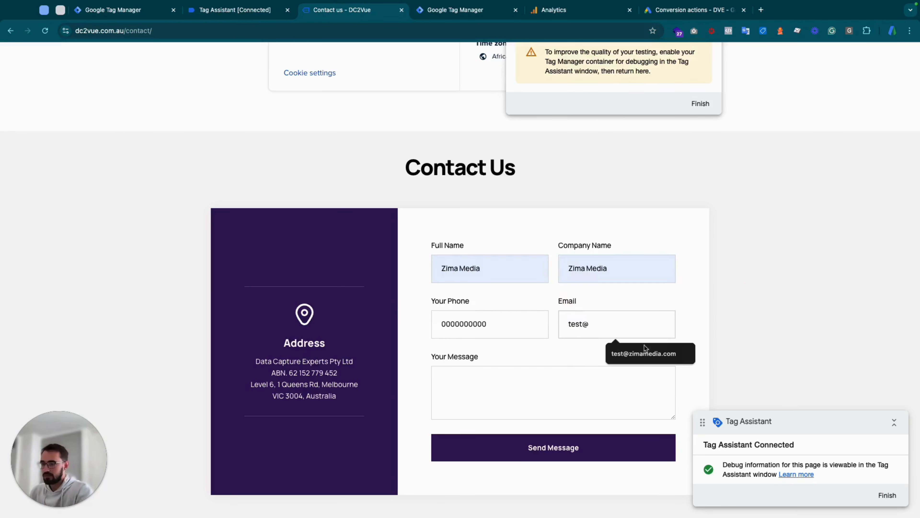
left_click(644, 347)
left_click(533, 377)
type("Test")
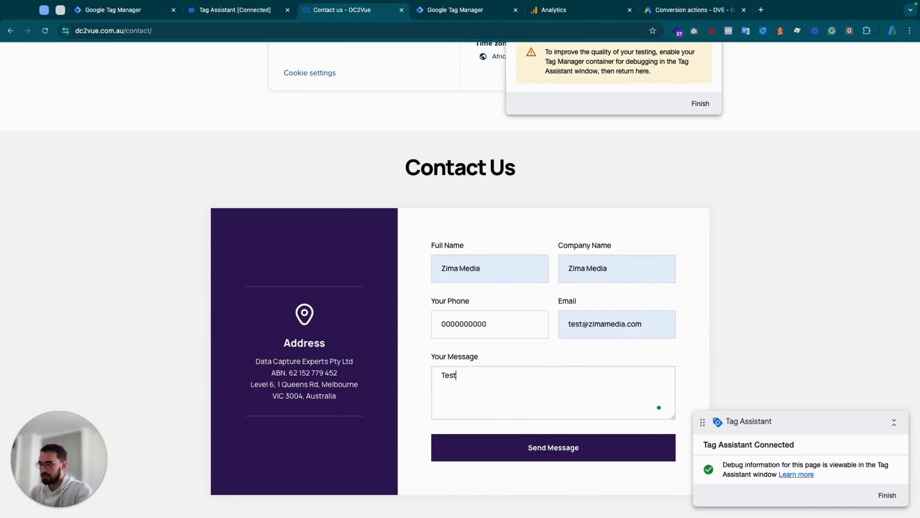
left_click(561, 449)
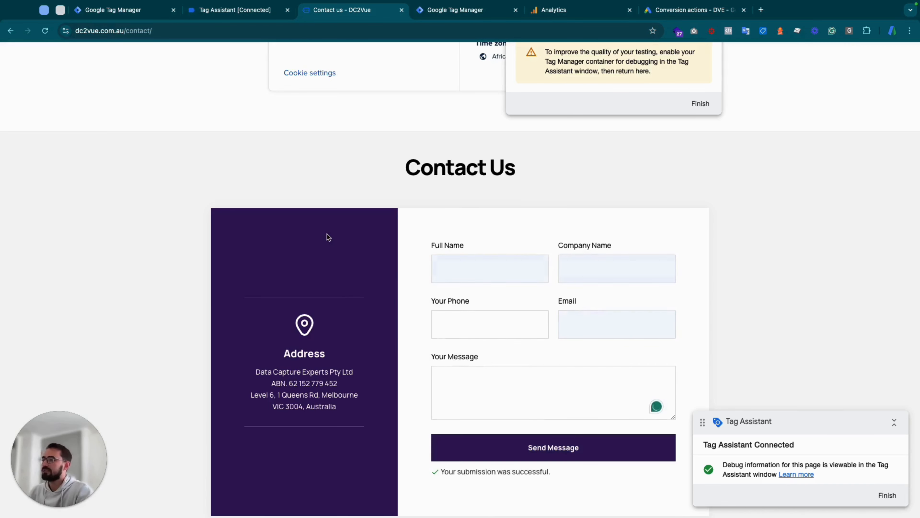
Step: Switch to Tag Assistant and open the Contact page's form_submit event
scroll(519, 421, "down", 2)
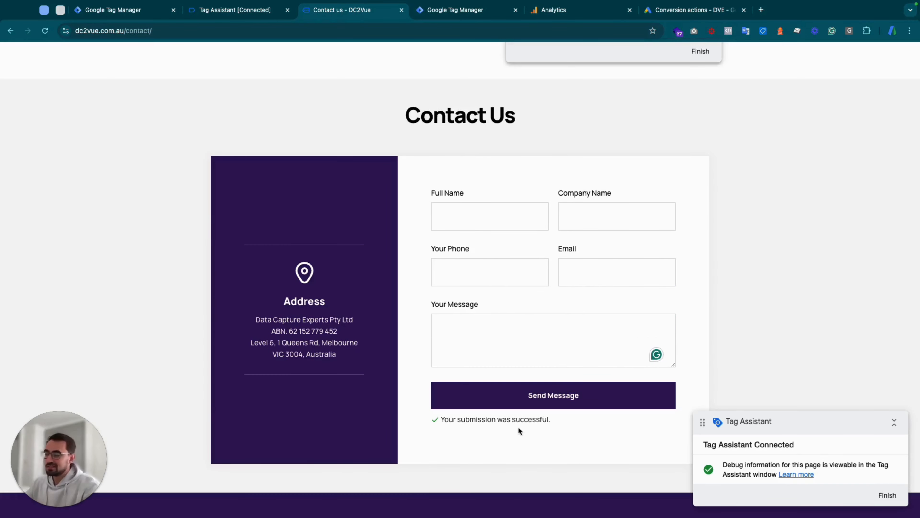
left_click(246, 10)
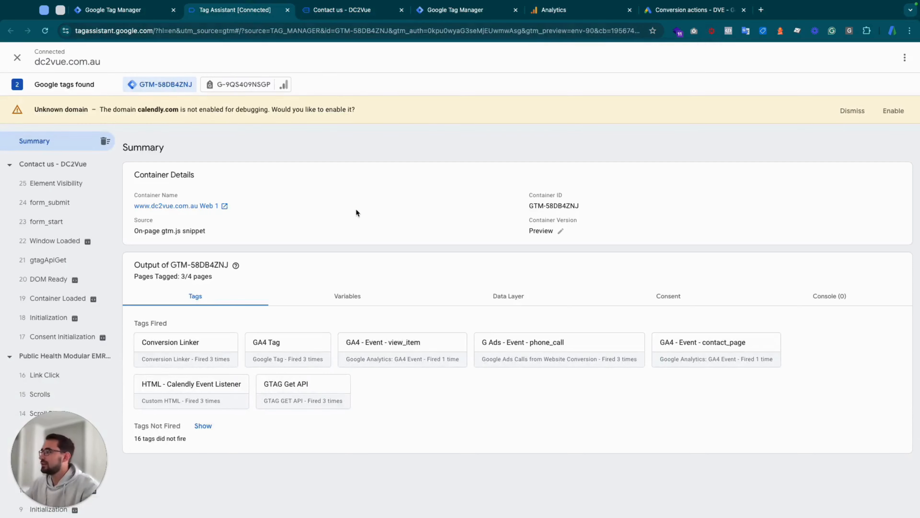
left_click(65, 207)
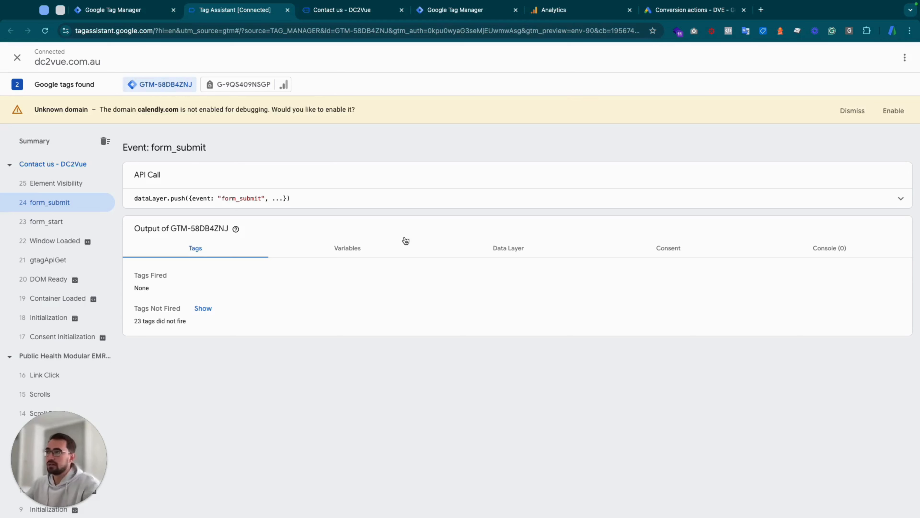
Step: In Google Analytics, examine the Form interactions option in the DC2Vue Web Site stream's enhanced measurement settings, then close those settings
left_click(575, 14)
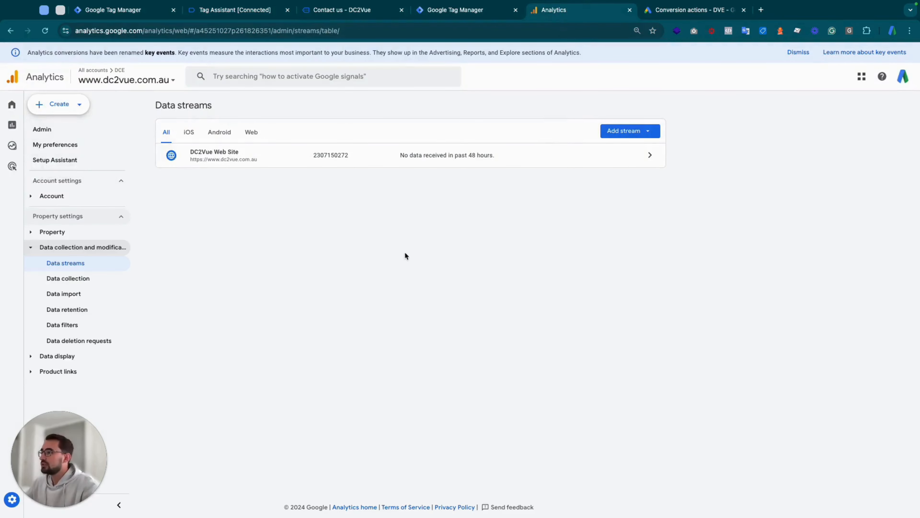
left_click(364, 160)
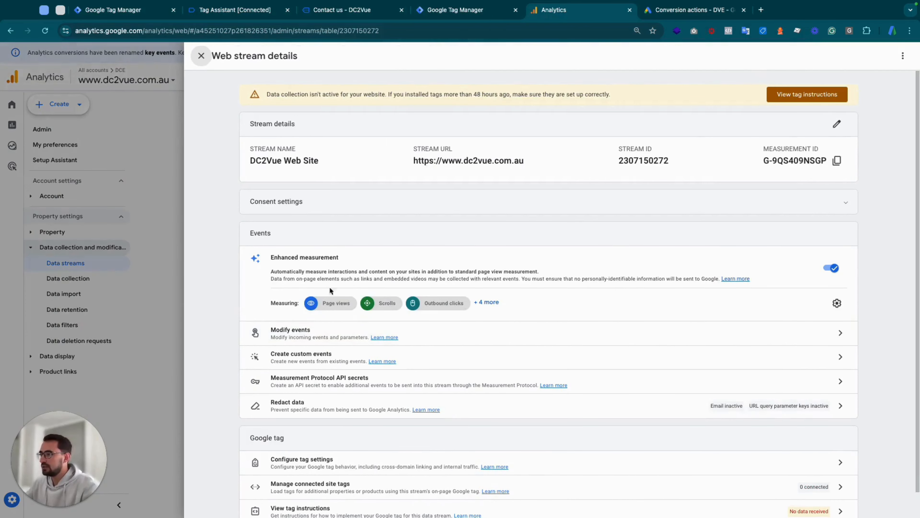
left_click(837, 304)
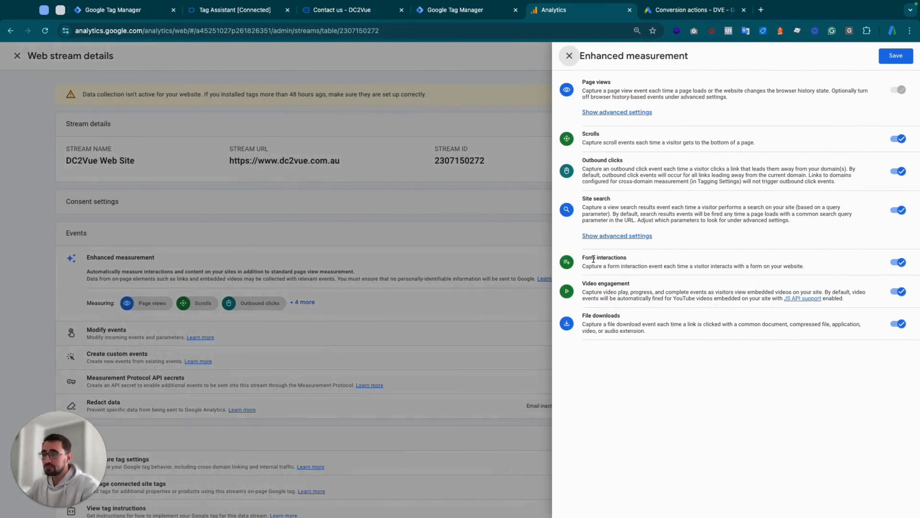
left_click_drag(606, 258, 637, 256)
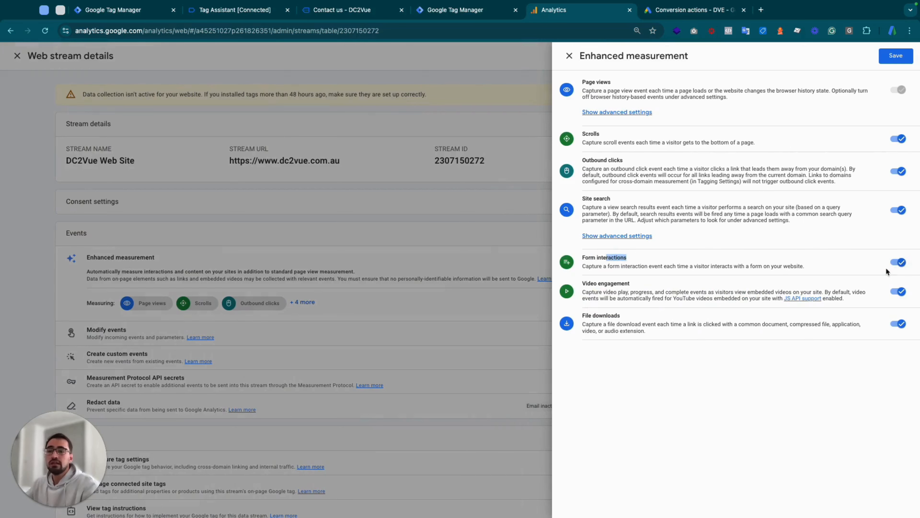
left_click(569, 55)
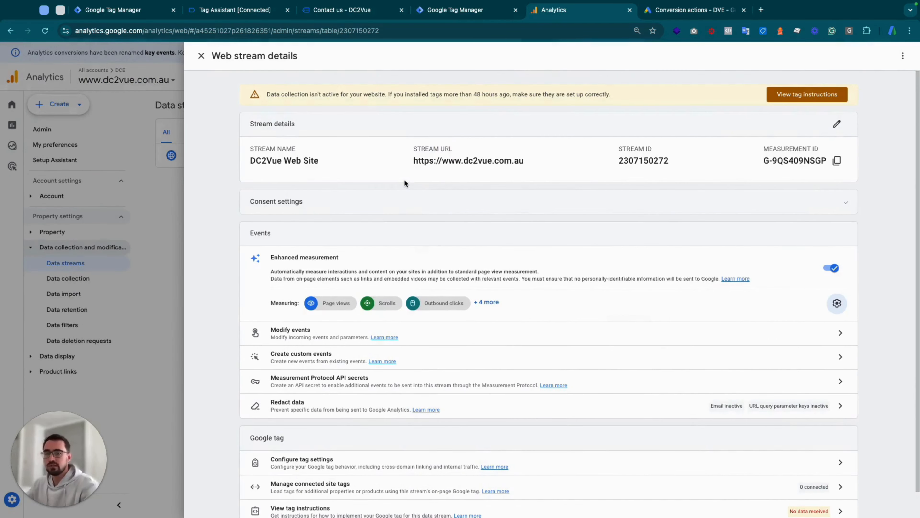
Step: Return to Tag Assistant, expand the form_submit event's API call, and copy the eventModel key
left_click(228, 11)
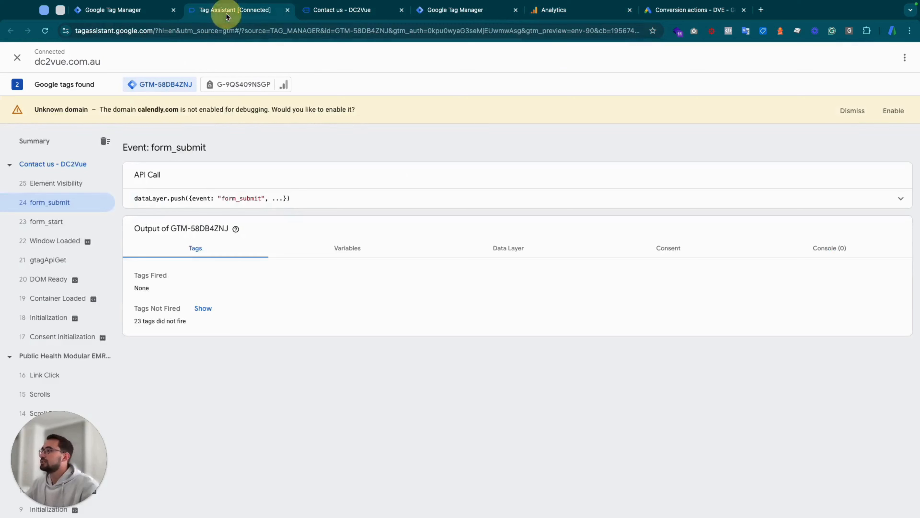
left_click(657, 201)
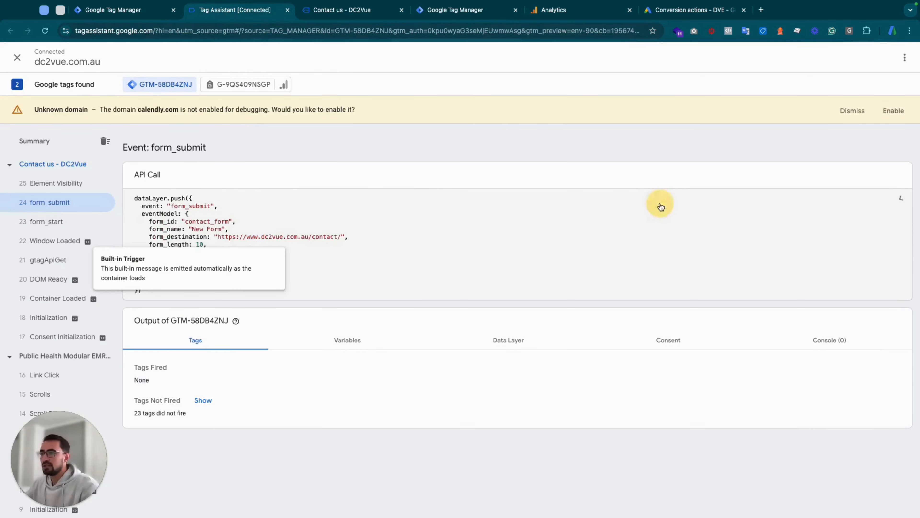
left_click_drag(144, 216, 179, 213)
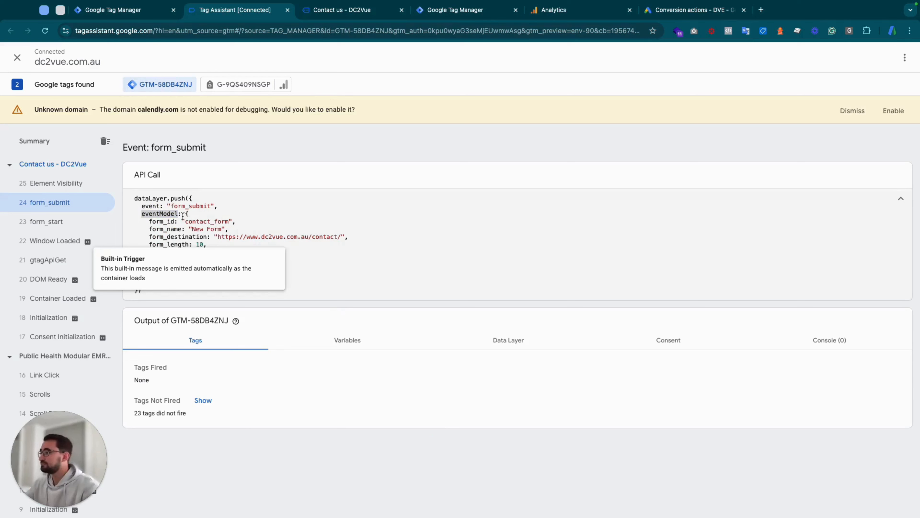
left_click(137, 215)
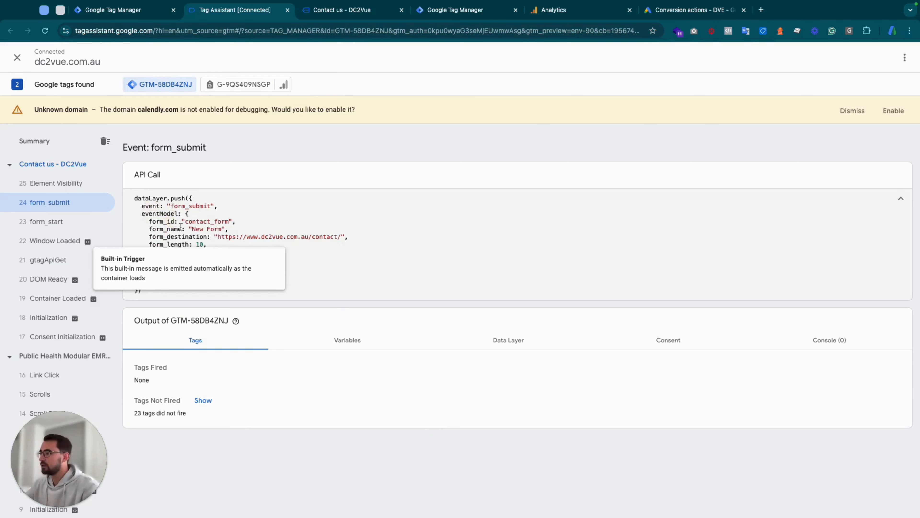
left_click_drag(185, 222, 229, 221)
left_click(153, 206)
double_click(174, 213)
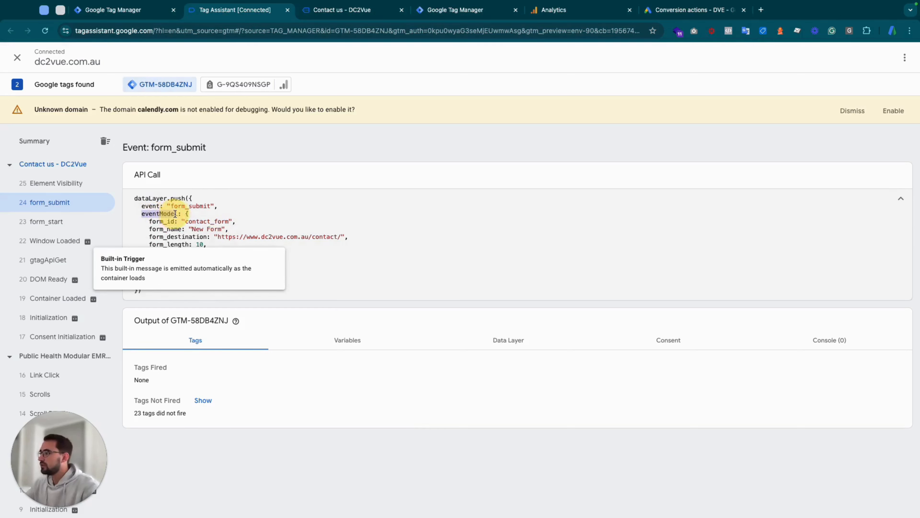
right_click(173, 216)
left_click(194, 236)
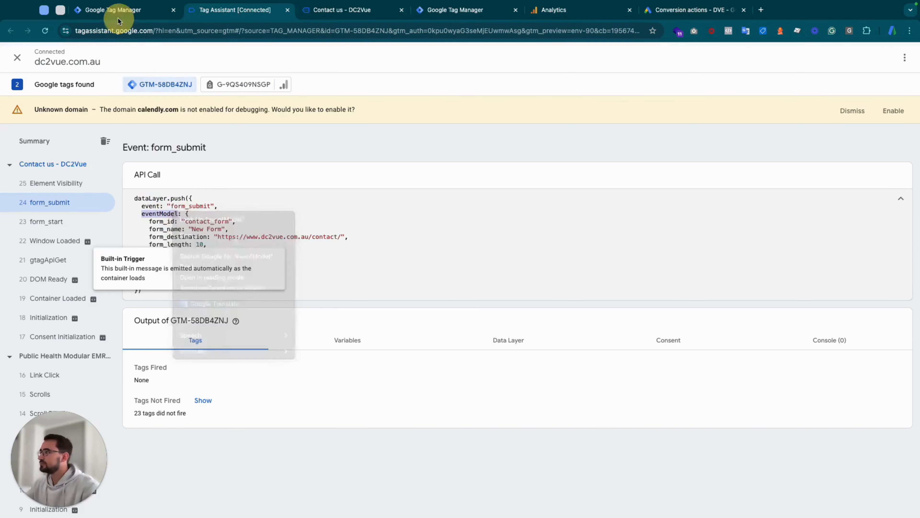
Step: In the Google Tag Manager web container, create a Data Layer Variable and enter "eventModel." as its data layer variable name
key("ctrl+shift+Tab")
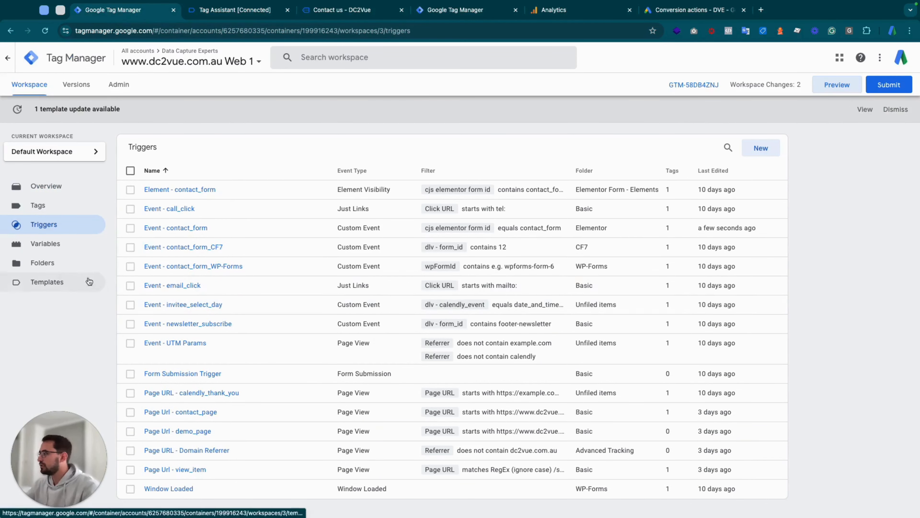
left_click(58, 250)
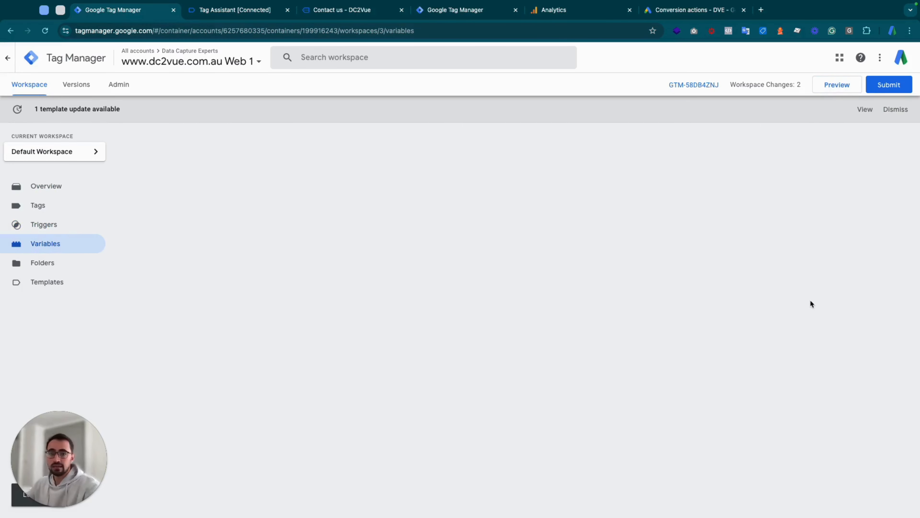
scroll(810, 299, "down", 7)
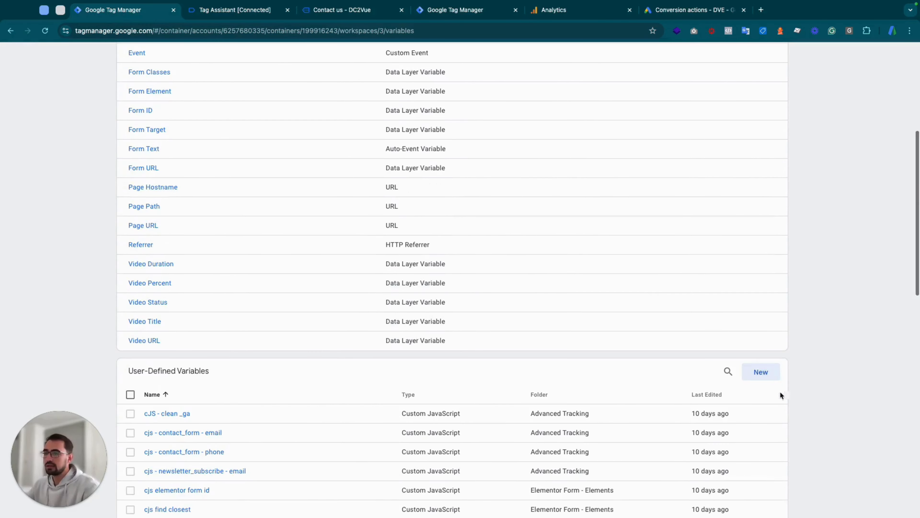
left_click(769, 372)
left_click(456, 150)
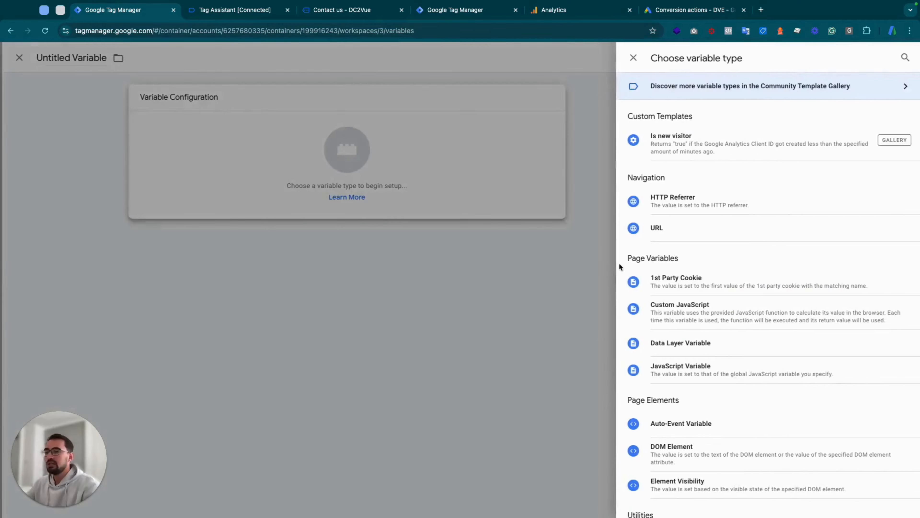
left_click(684, 348)
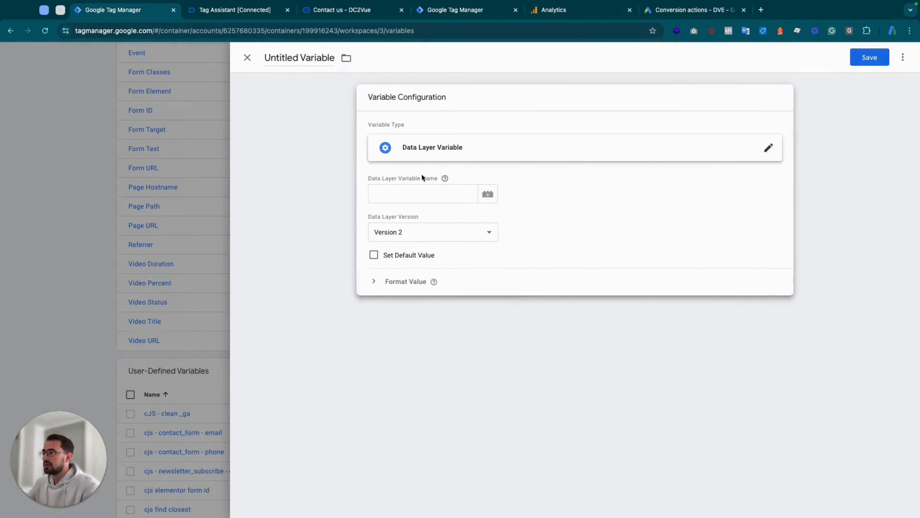
left_click(402, 190)
type("eventModel")
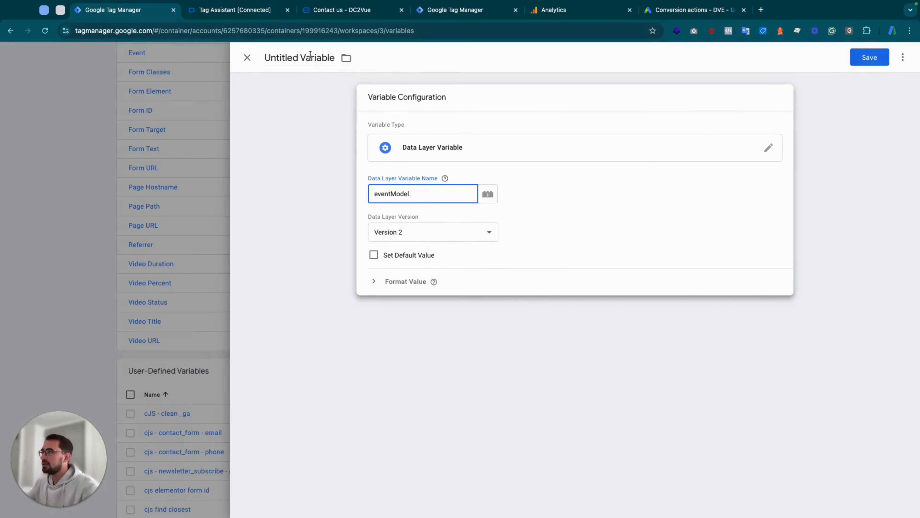
type(".")
Step: Copy the form_id key from the form_submit API call in Tag Assistant and complete the data layer variable name as eventModel.form_id
left_click(235, 15)
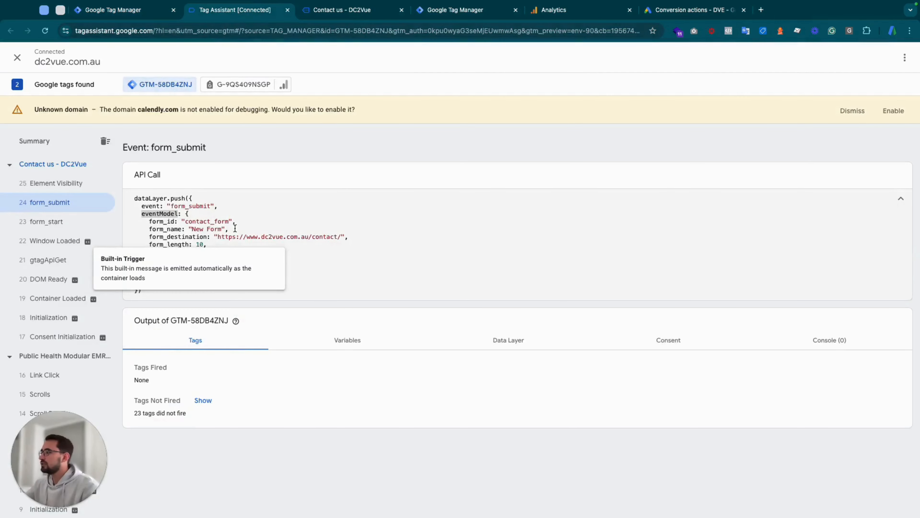
left_click(189, 214)
left_click(215, 255)
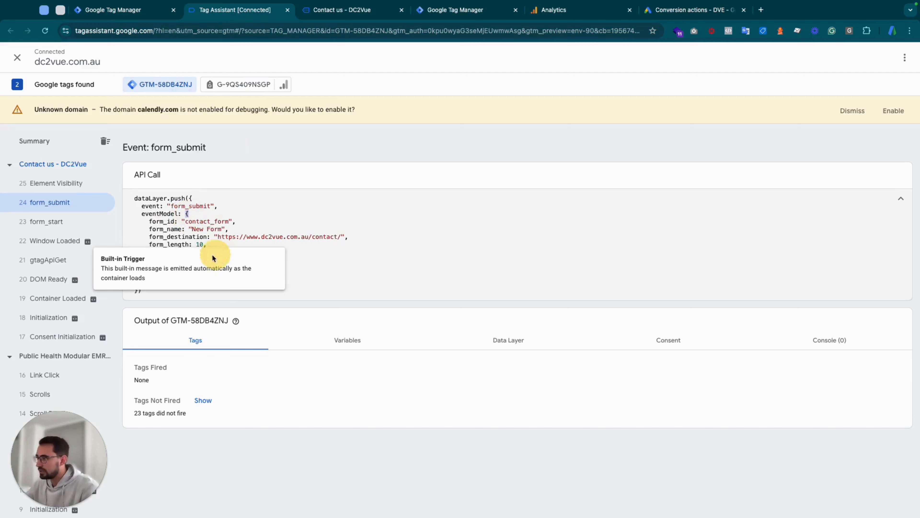
left_click_drag(150, 222, 176, 221)
right_click(170, 217)
left_click(199, 246)
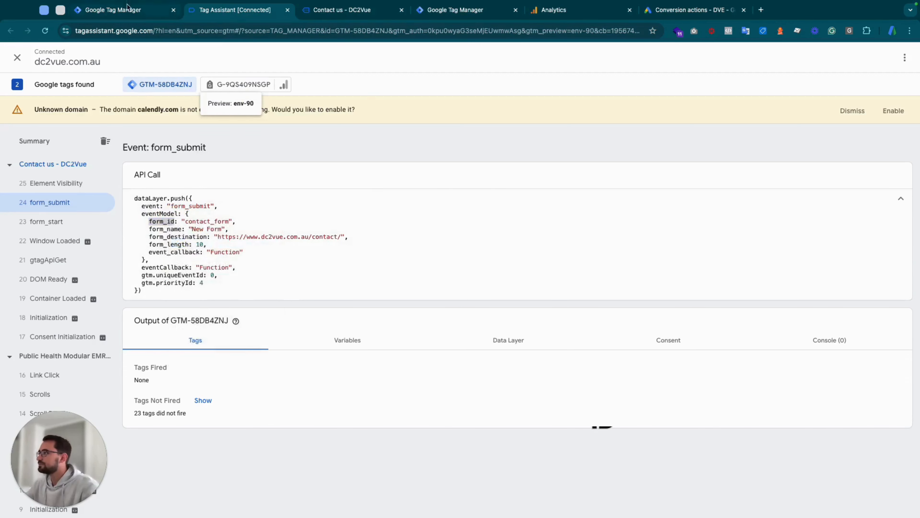
left_click(128, 7)
key("ctrl+v")
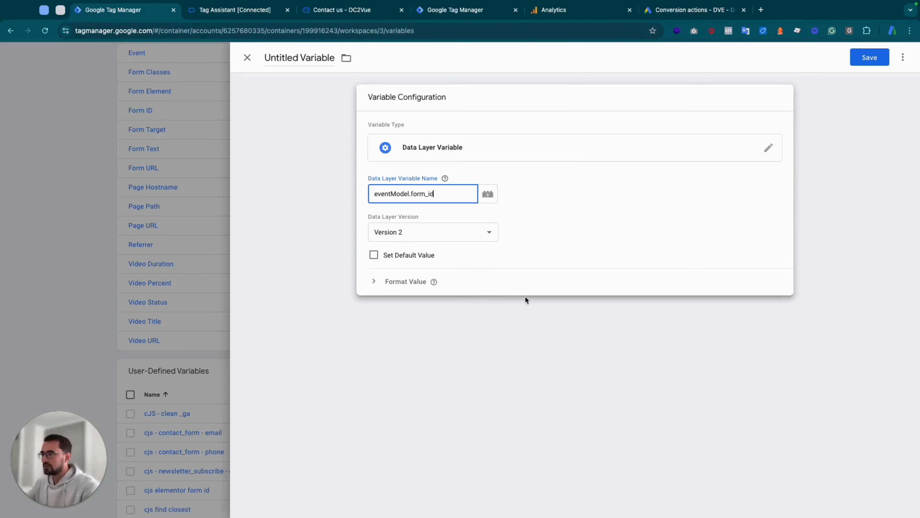
Step: Return to Tag Assistant and examine the eventModel key and its form_id value in the form_submit API call
left_click(312, 59)
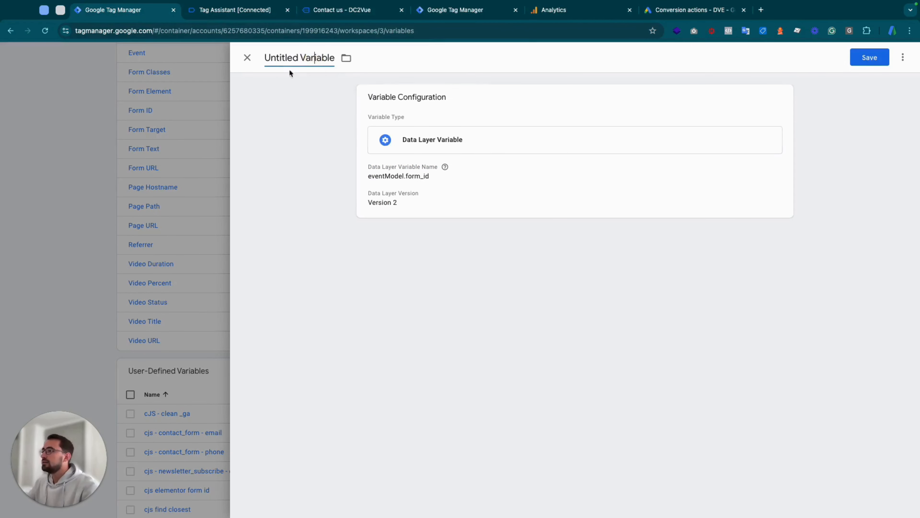
left_click(240, 11)
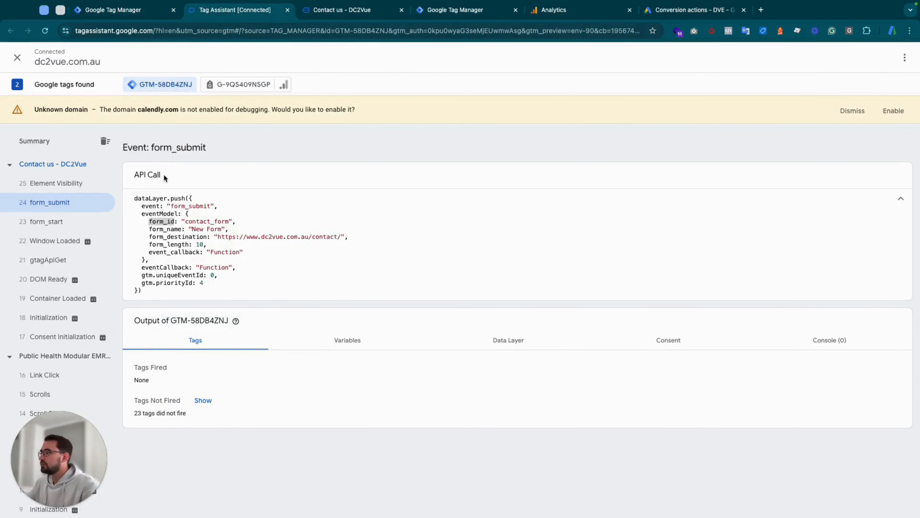
left_click_drag(142, 213, 177, 213)
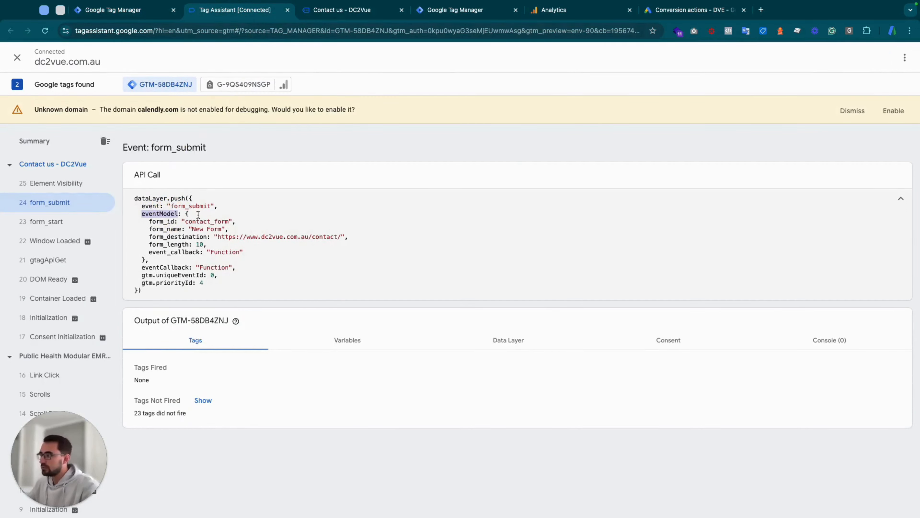
left_click_drag(149, 221, 228, 222)
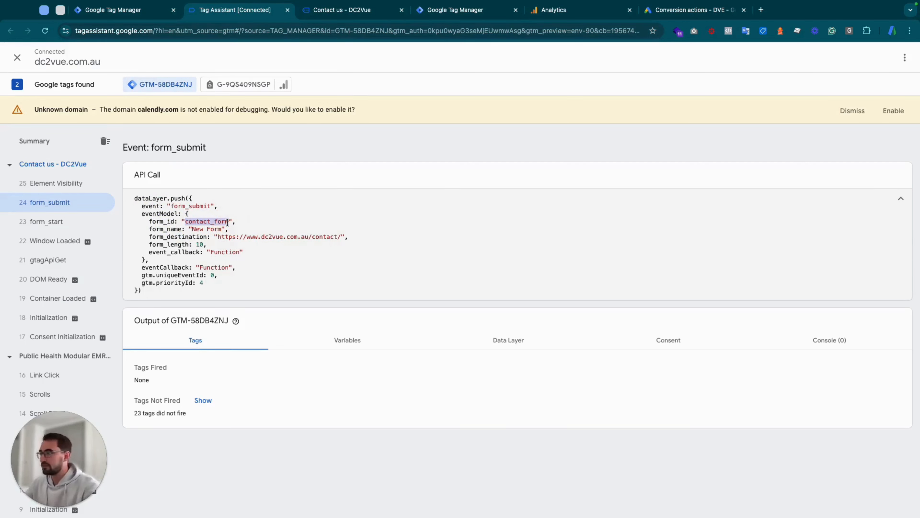
Step: Copy the form_id value contact_form from the form_submit API call
right_click(222, 222)
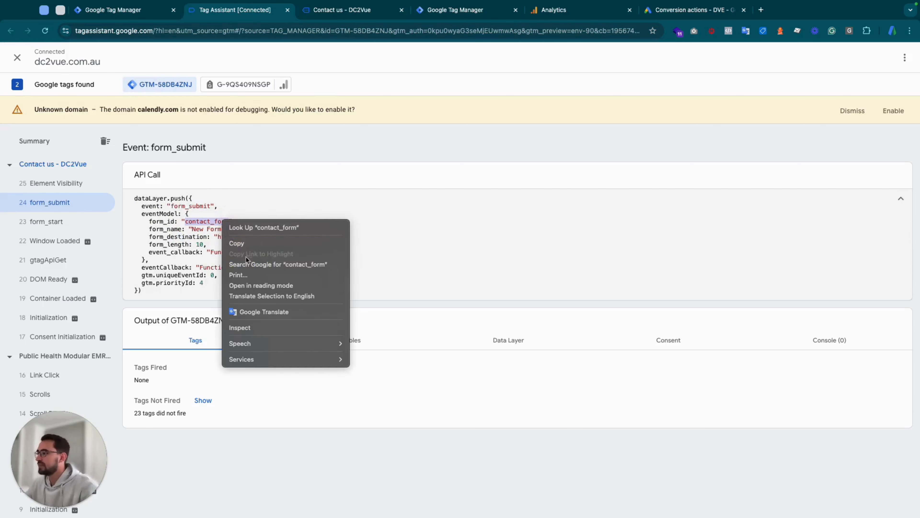
left_click(239, 244)
Step: Return to the data layer variable in Google Tag Manager, name it "dlv - eventModel.form_id", and save it
left_click(133, 14)
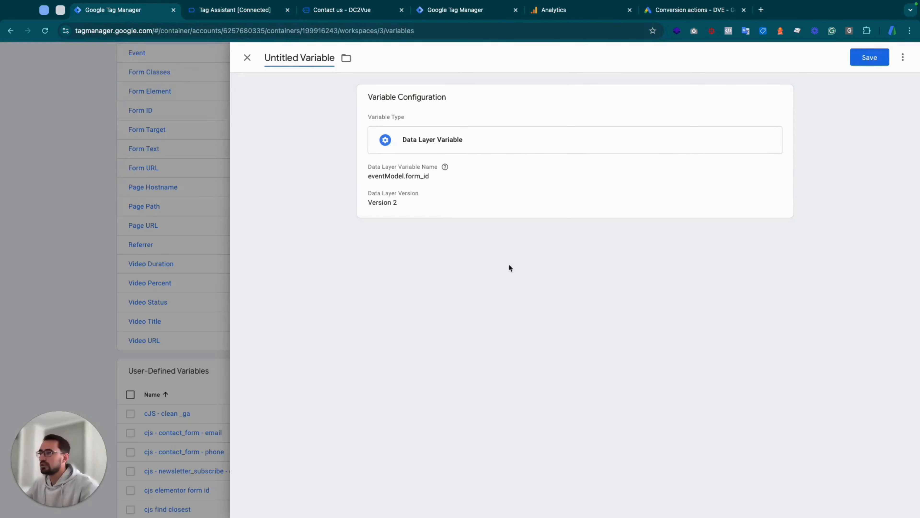
left_click(299, 58)
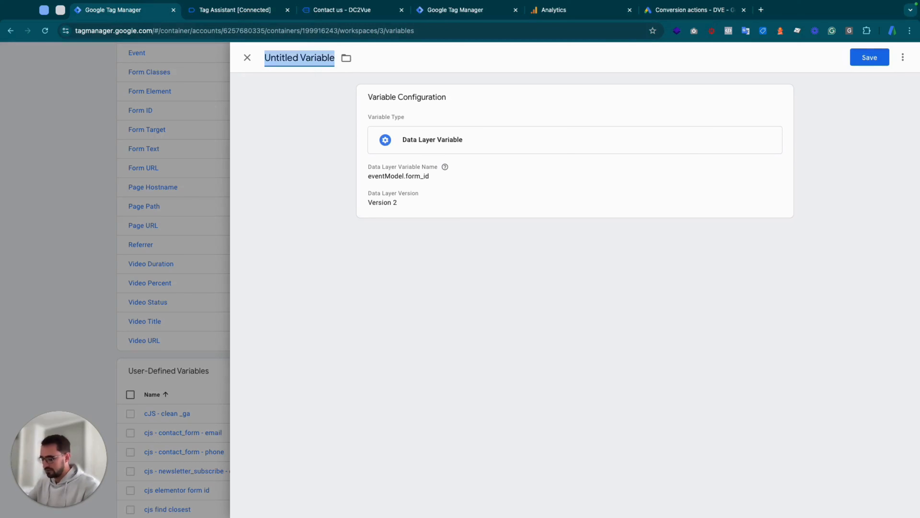
type("dlv -")
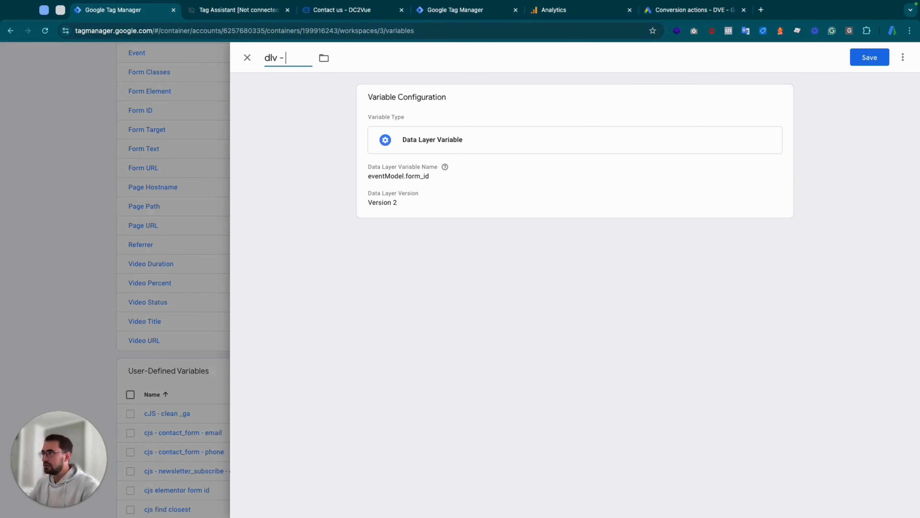
left_click(460, 206)
left_click(452, 195)
key("super+a")
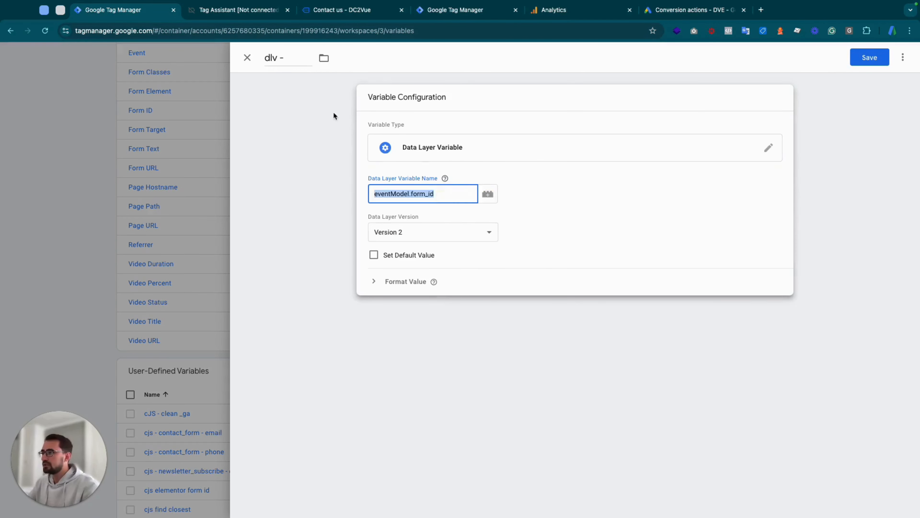
key("super+c")
left_click(302, 58)
key("super+v")
left_click(869, 58)
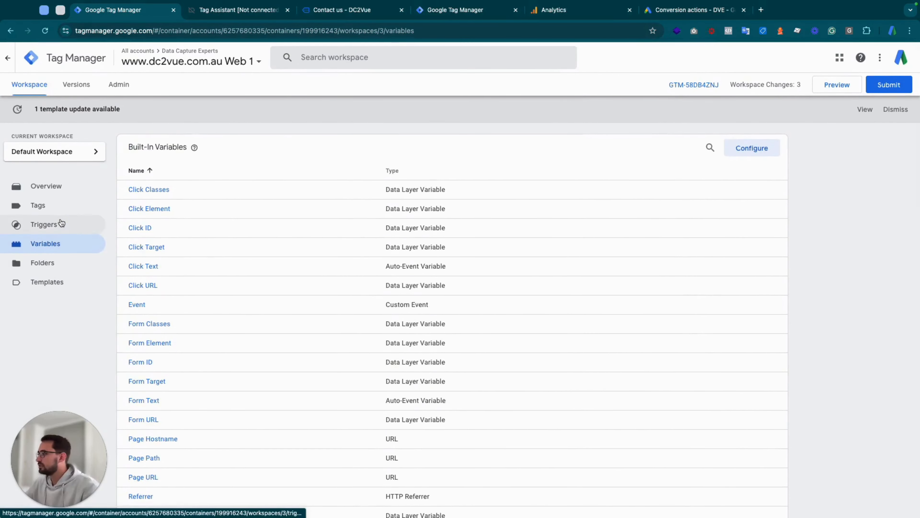
Step: Open the Event - contact_form trigger for editing and compare its event name with the form_submit event in Tag Assistant
left_click(62, 223)
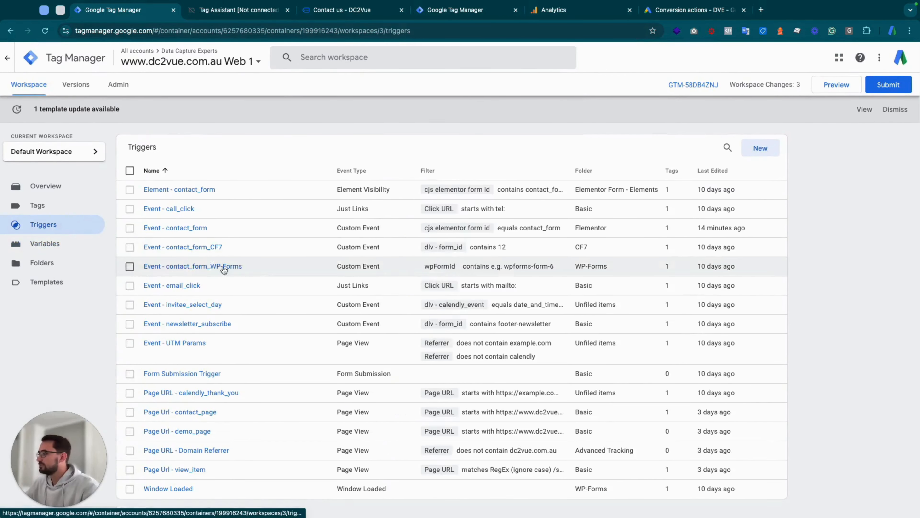
left_click(196, 228)
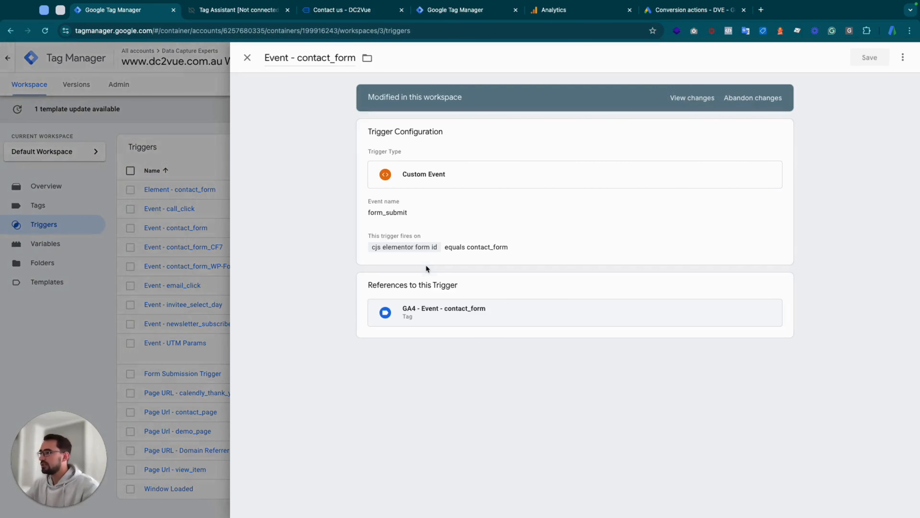
left_click(426, 264)
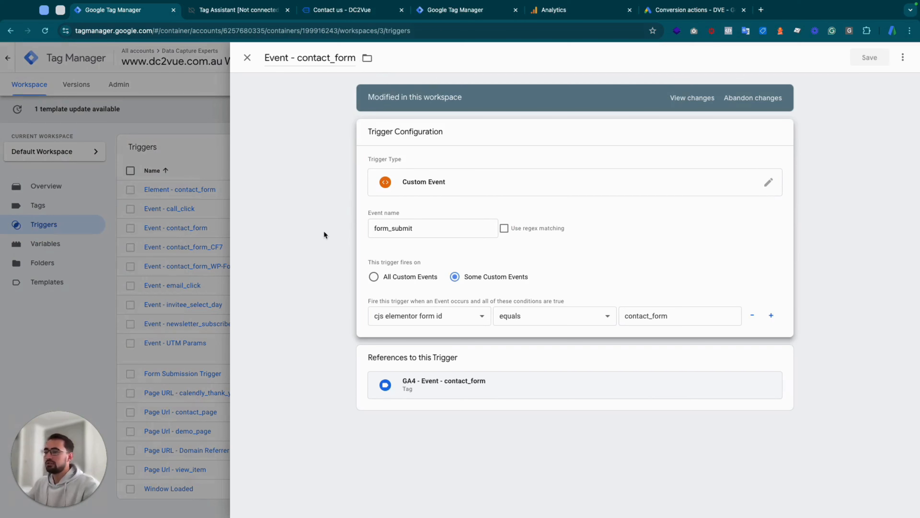
left_click_drag(368, 213, 399, 212)
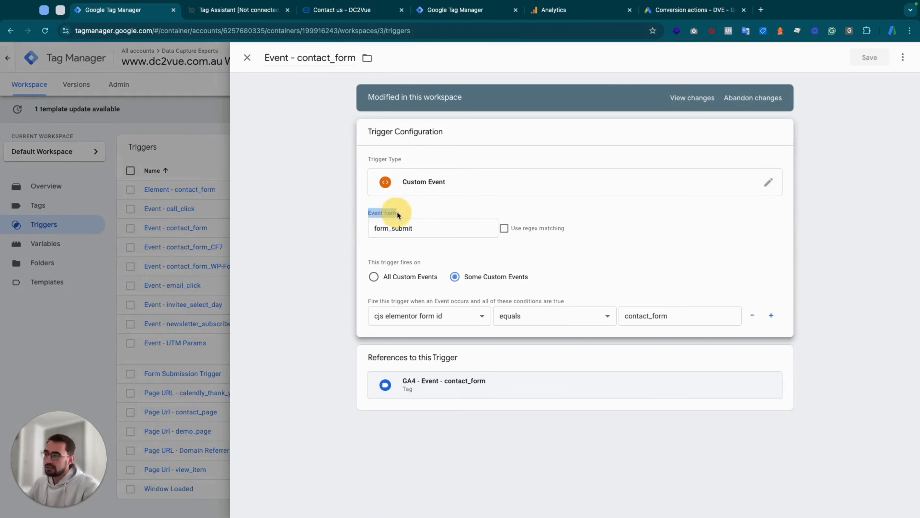
left_click(242, 10)
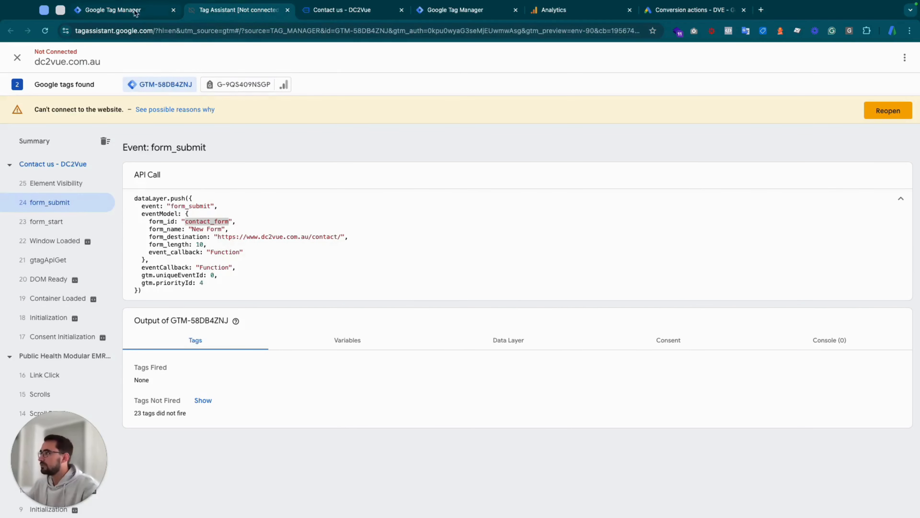
left_click(153, 11)
Step: Change the variable in the Event - contact_form trigger's firing condition to dlv - eventModel.form_id
left_click(437, 318)
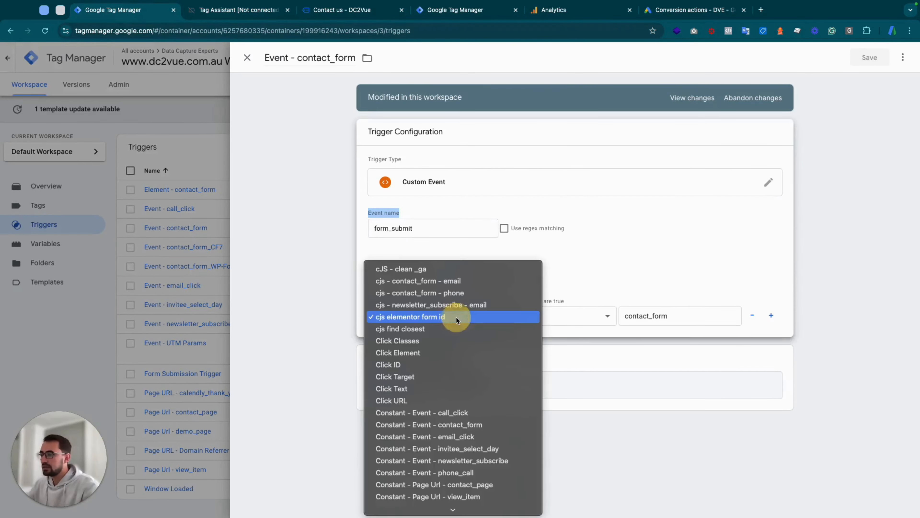
scroll(447, 323, "down", 5)
scroll(448, 326, "down", 6)
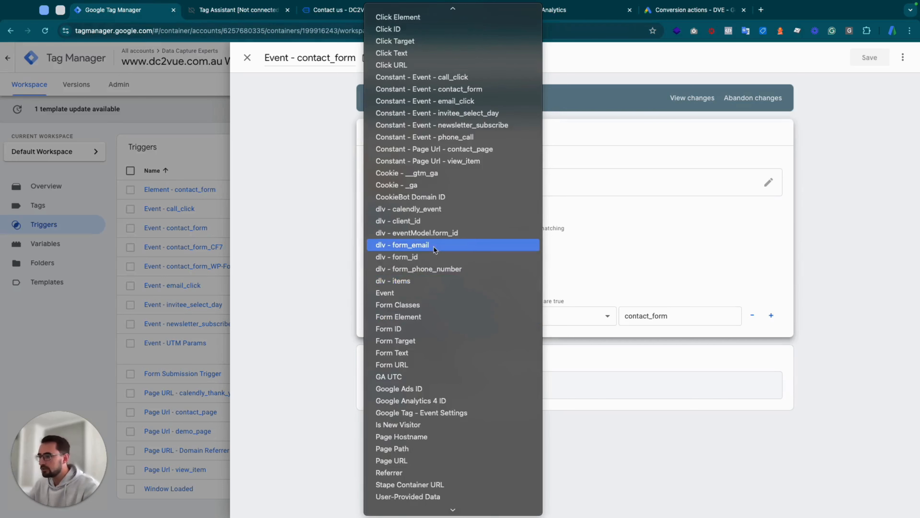
scroll(436, 249, "down", 5)
scroll(440, 306, "up", 7)
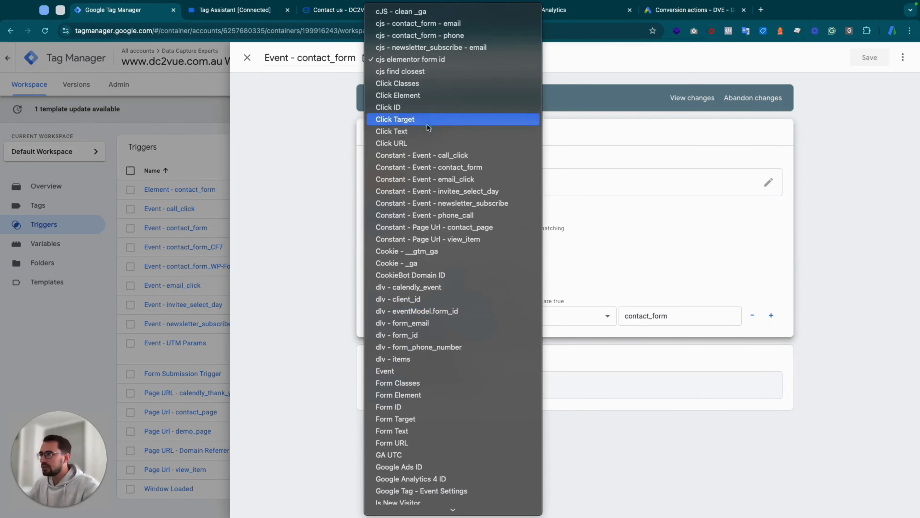
left_click(384, 311)
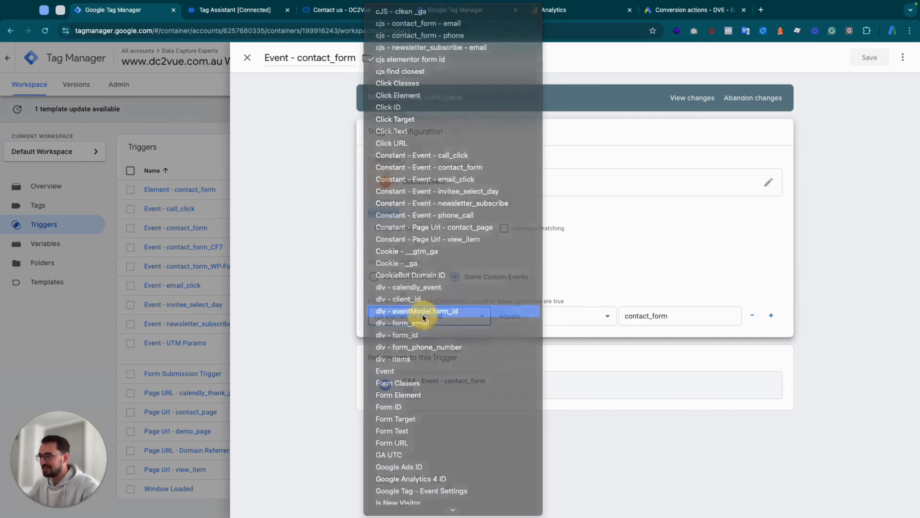
Step: Copy the form_id value from Tag Assistant, set the trigger condition's value to contact_form, and save the trigger
left_click(236, 12)
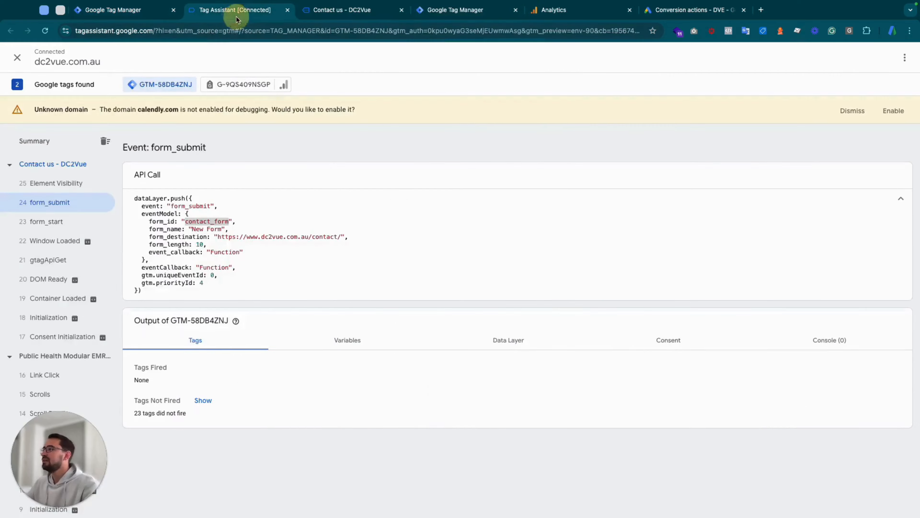
right_click(211, 221)
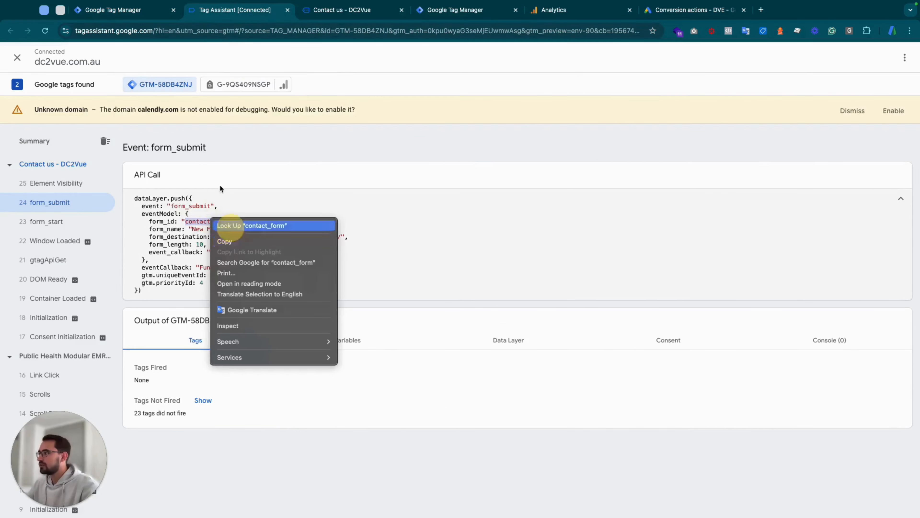
left_click(235, 242)
left_click(127, 9)
left_click(646, 316)
key("ctrl+a")
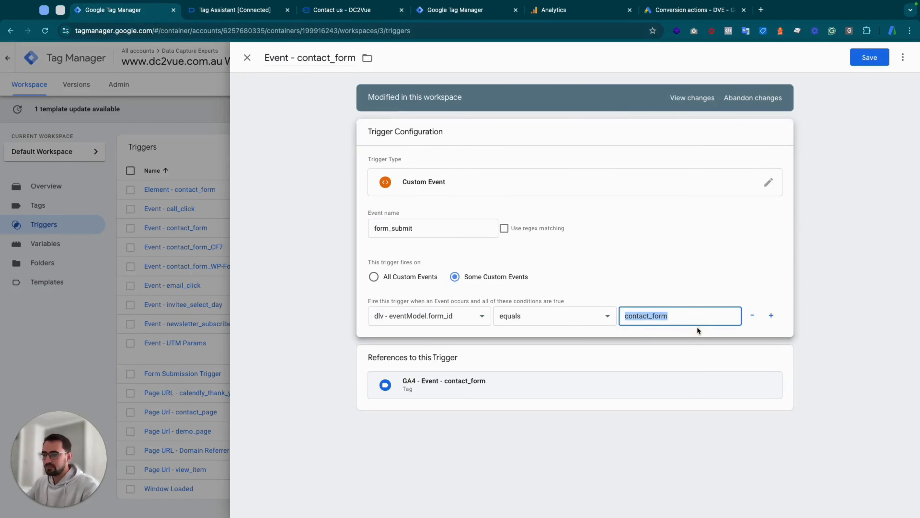
type("contact_form")
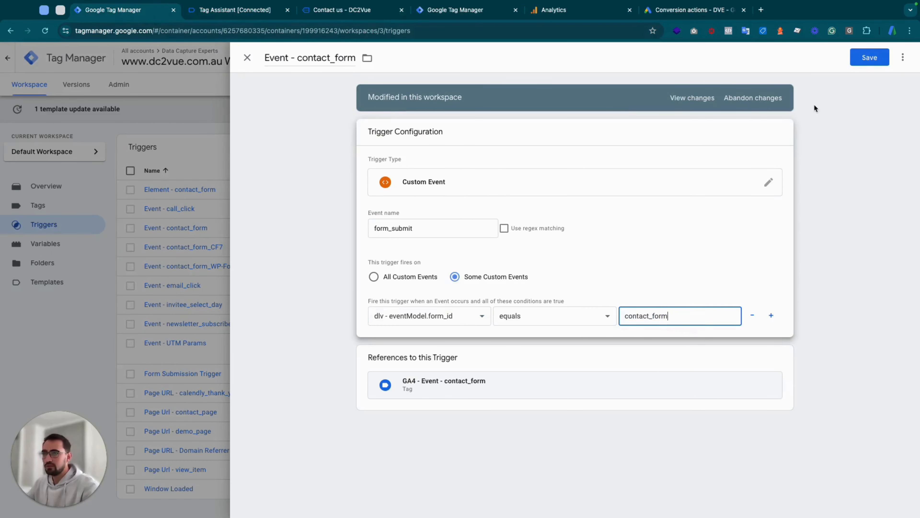
left_click(864, 62)
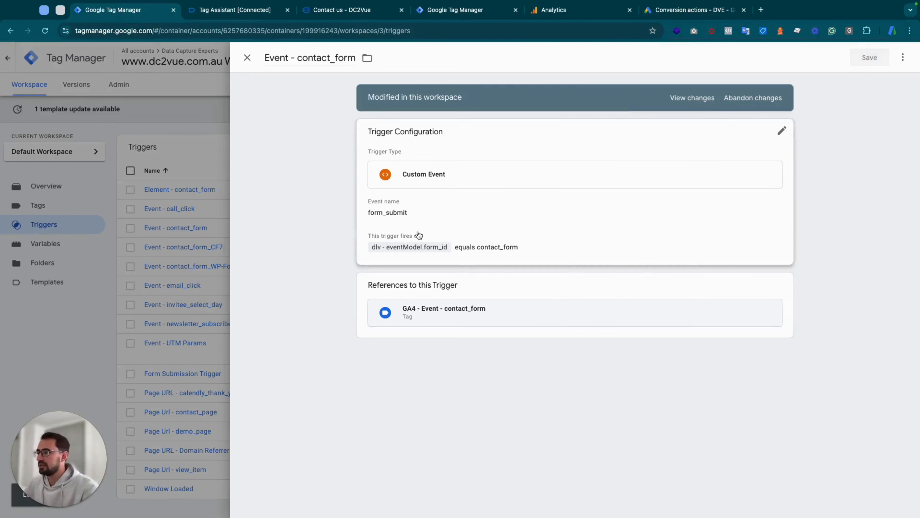
left_click(197, 279)
Step: Open the User-Provided Data - contact_form - cjs variable and examine its manual configuration for email and phone
left_click(50, 209)
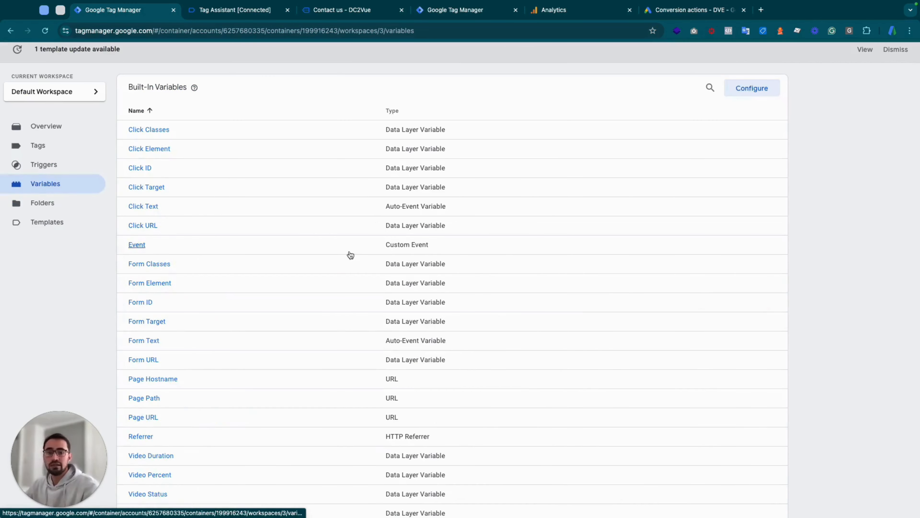
scroll(377, 256, "down", 15)
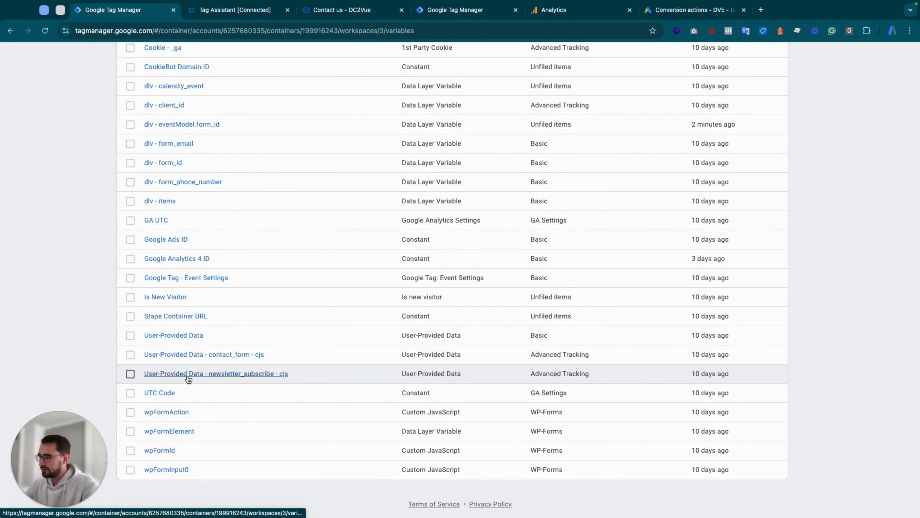
left_click(204, 355)
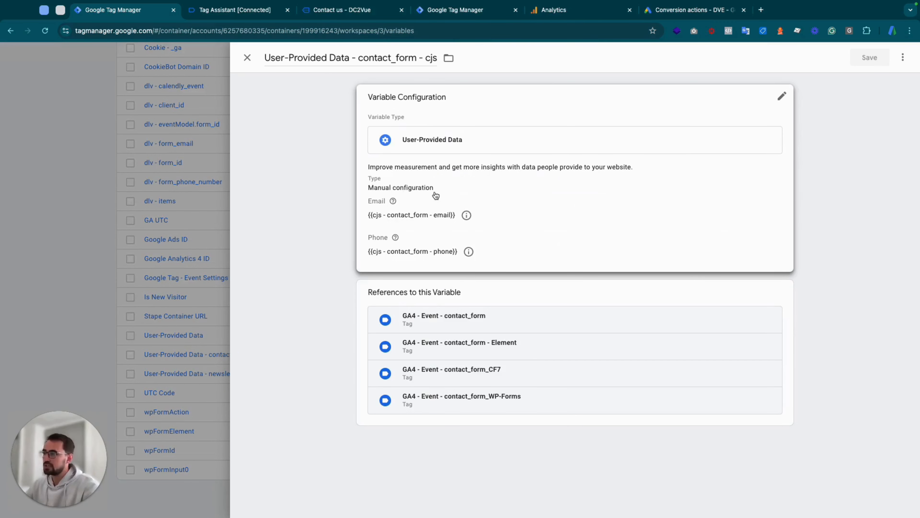
left_click(561, 205)
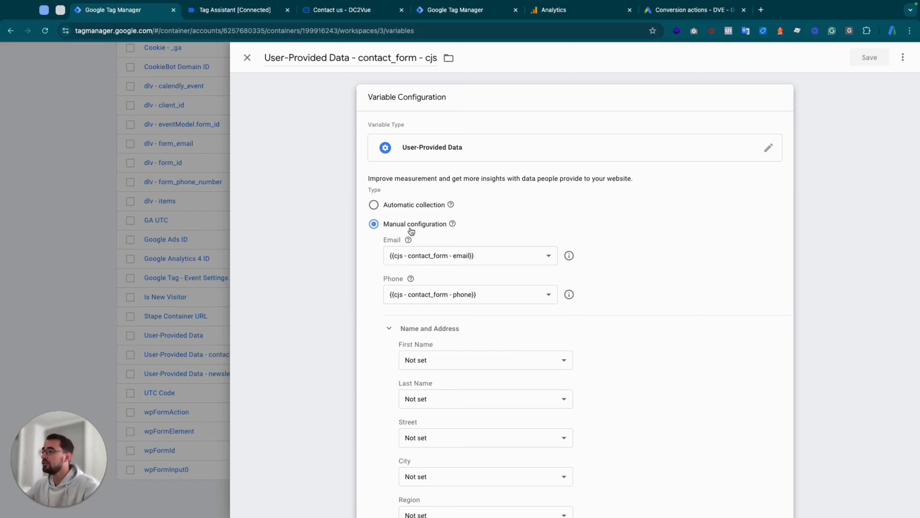
left_click(247, 58)
Step: Open the cjs - contact_form - email variable for editing and select the #insert-email-field-id placeholder in its JavaScript
scroll(236, 294, "up", 15)
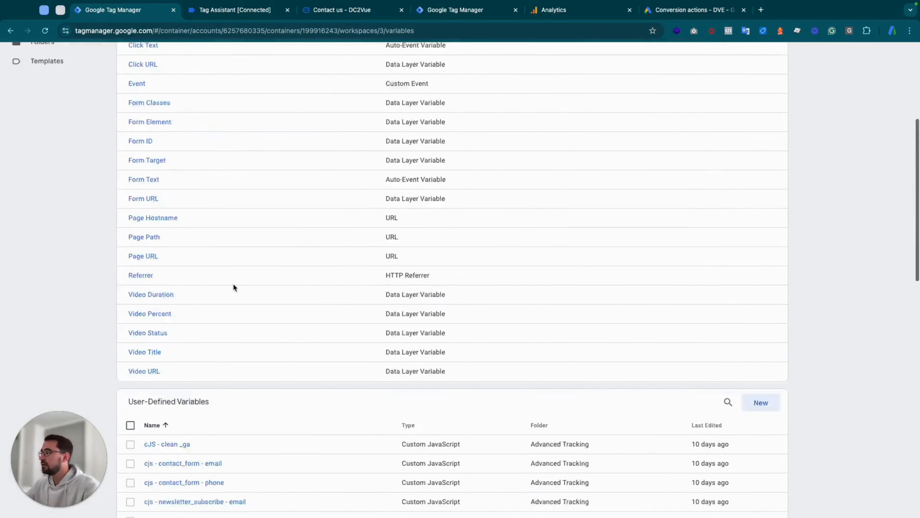
scroll(236, 288, "down", 10)
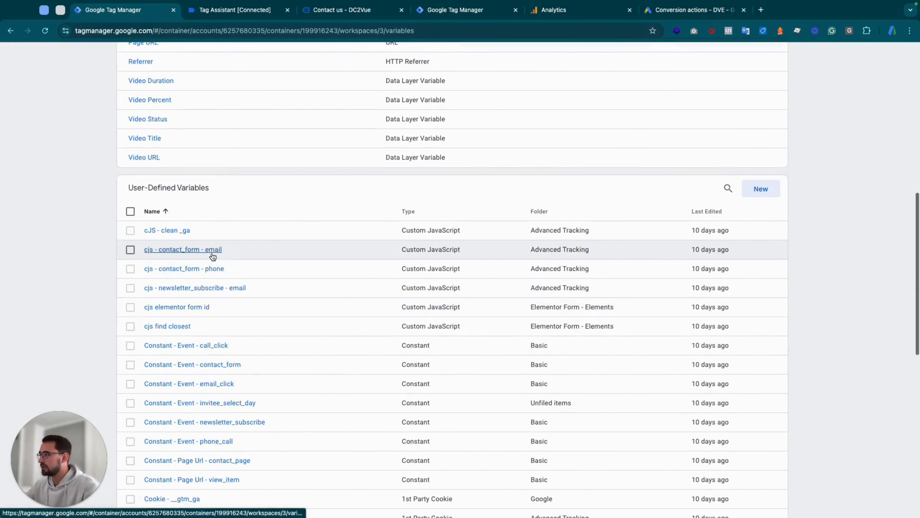
left_click(206, 250)
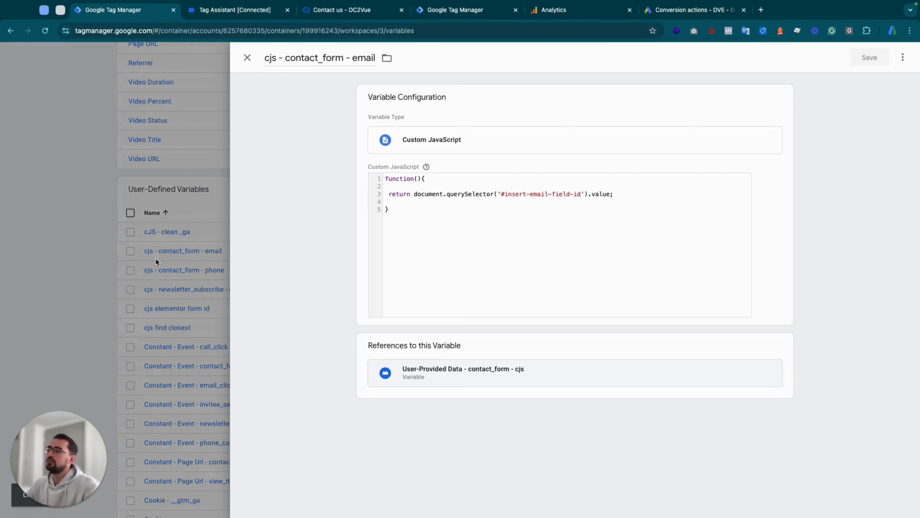
left_click(410, 181)
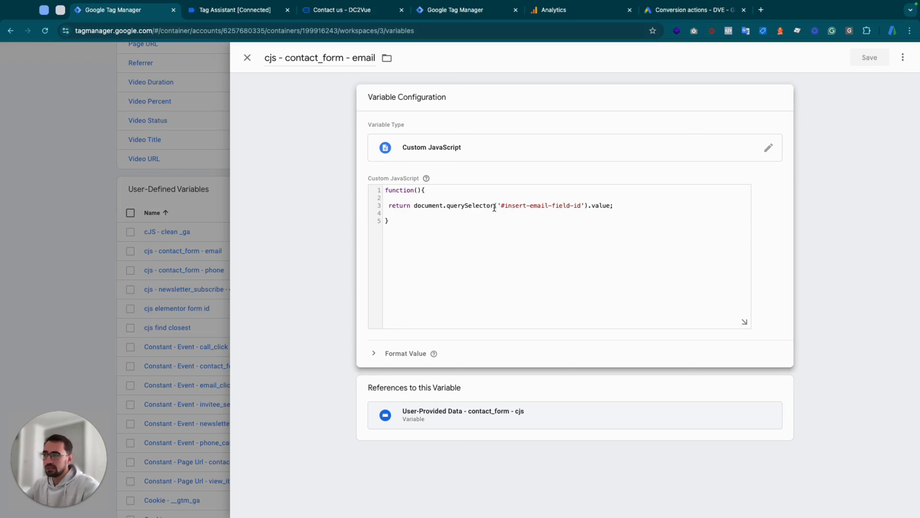
left_click_drag(502, 206, 581, 206)
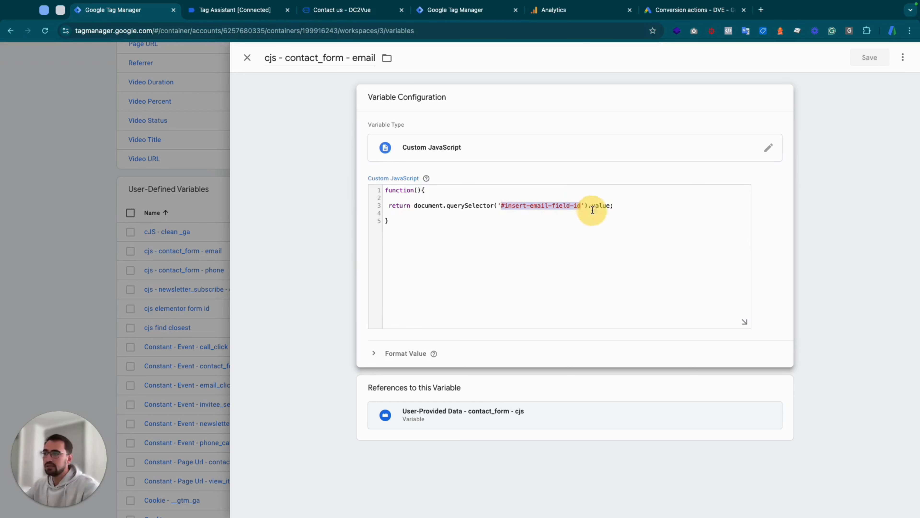
Step: Inspect the Email field of the website's contact form and copy the input element's selector
left_click(344, 11)
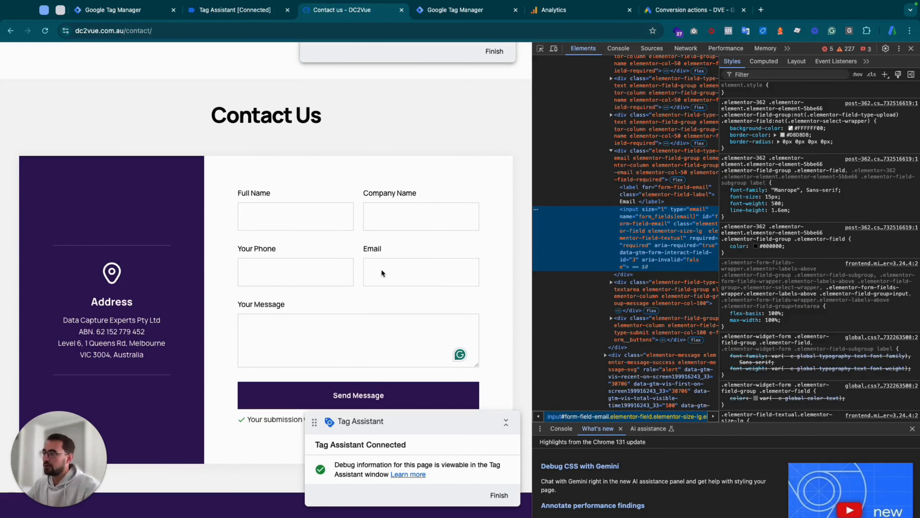
right_click(381, 271)
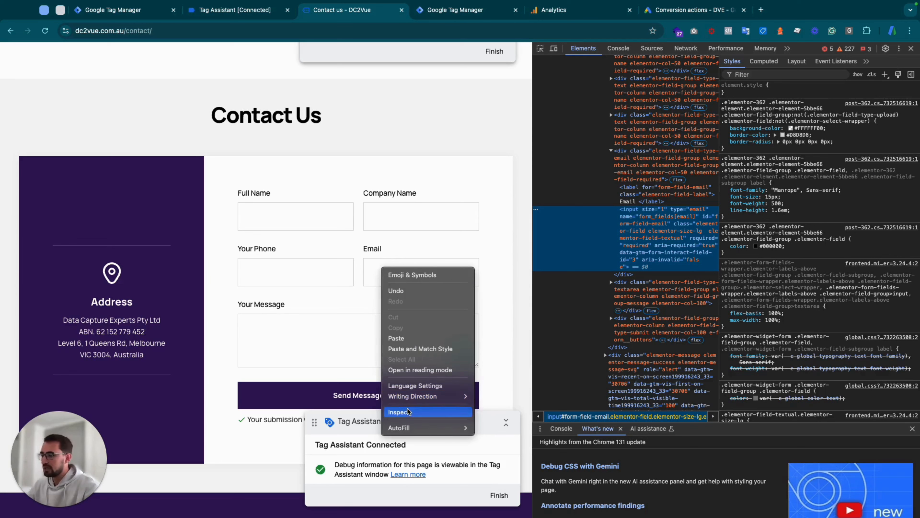
left_click(399, 412)
right_click(644, 224)
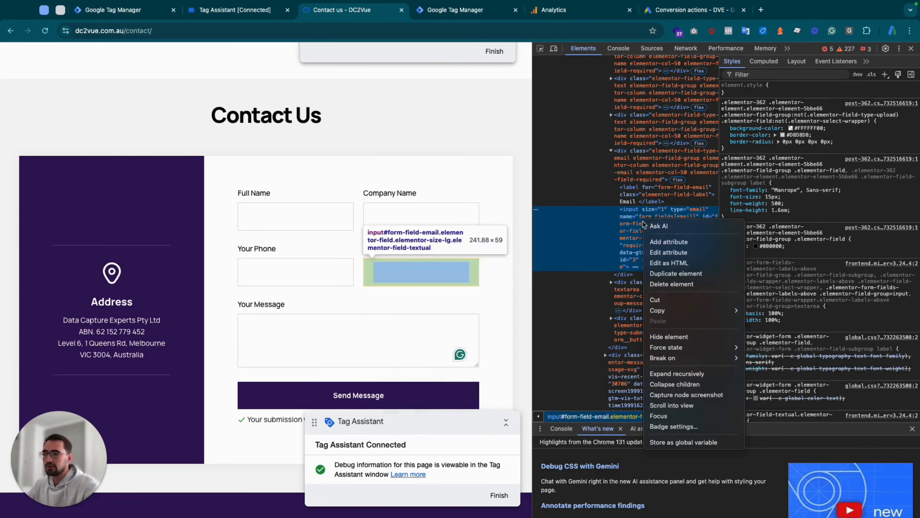
mouse_move(663, 310)
left_click(759, 338)
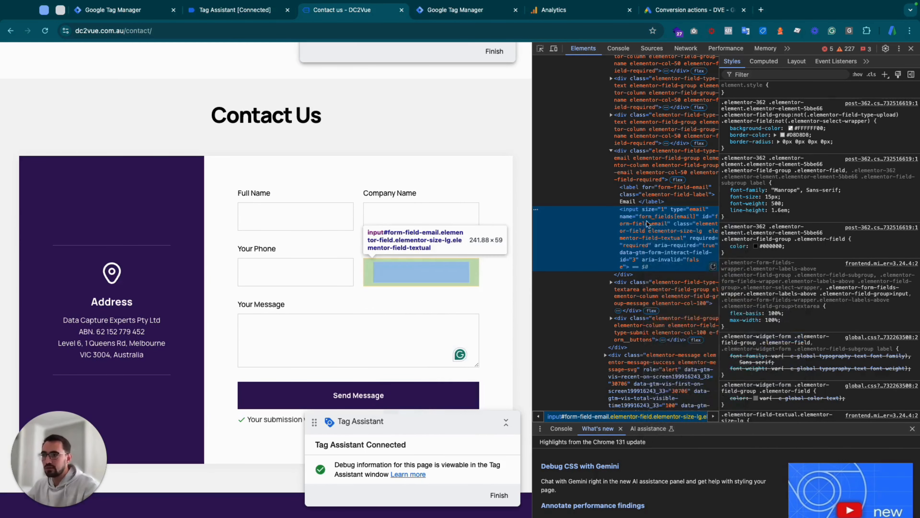
Step: Return to the cjs - contact_form - email variable and replace the placeholder selector with #form-field-email
left_click(235, 16)
left_click(136, 15)
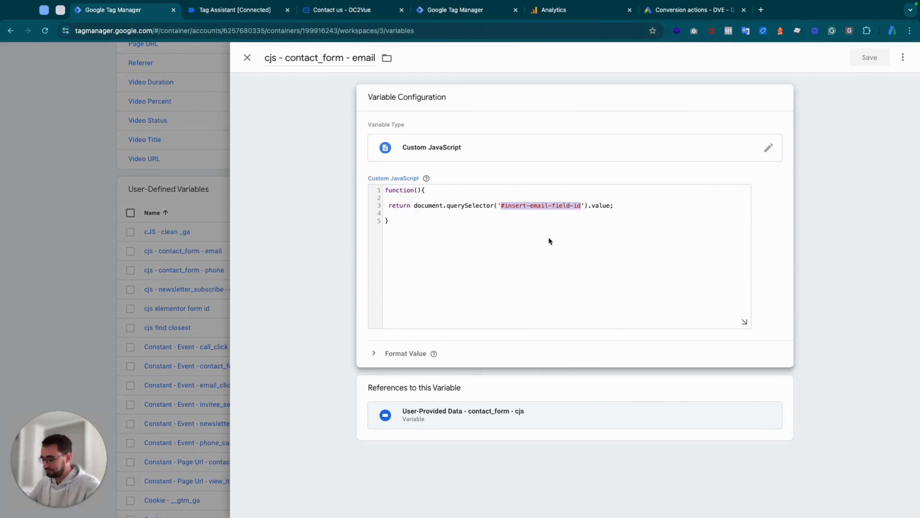
key("ctrl+v")
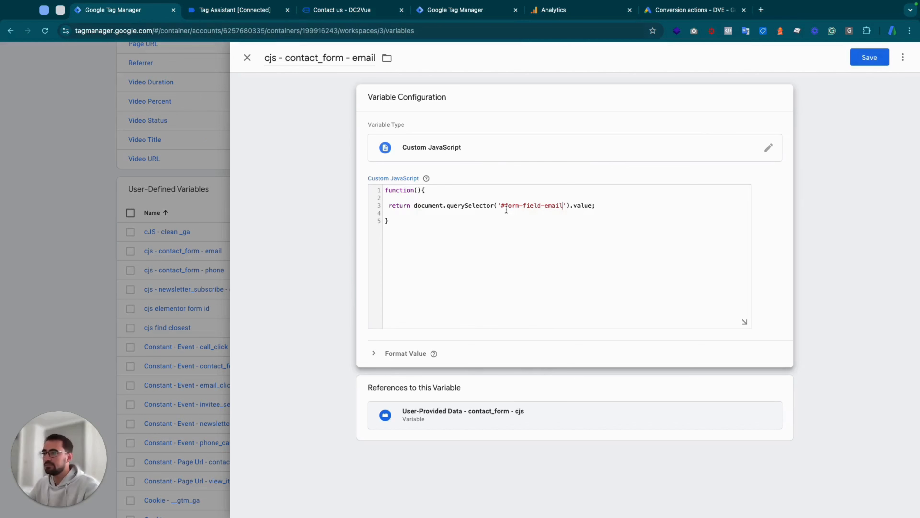
Step: Check the #form-field-email selector against the website's Email input element and save the cjs - contact_form - email variable
left_click_drag(505, 205, 562, 205)
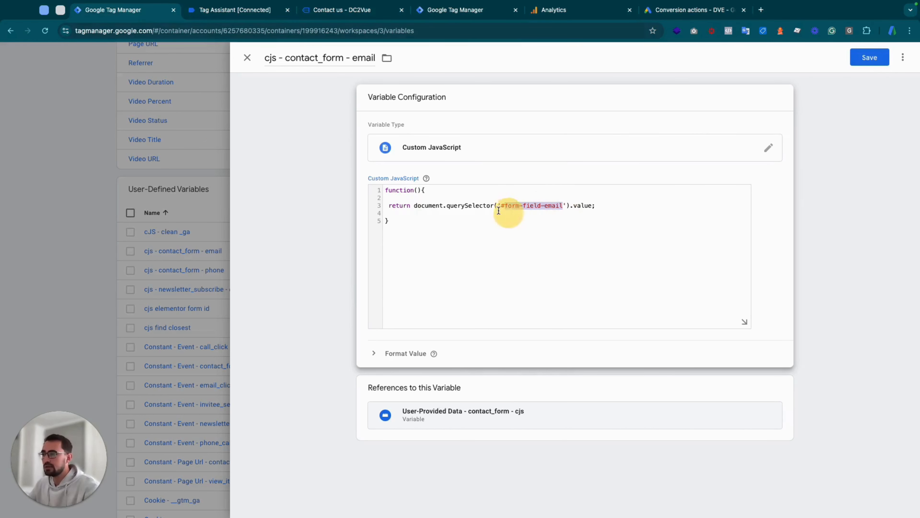
key("ctrl+Tab")
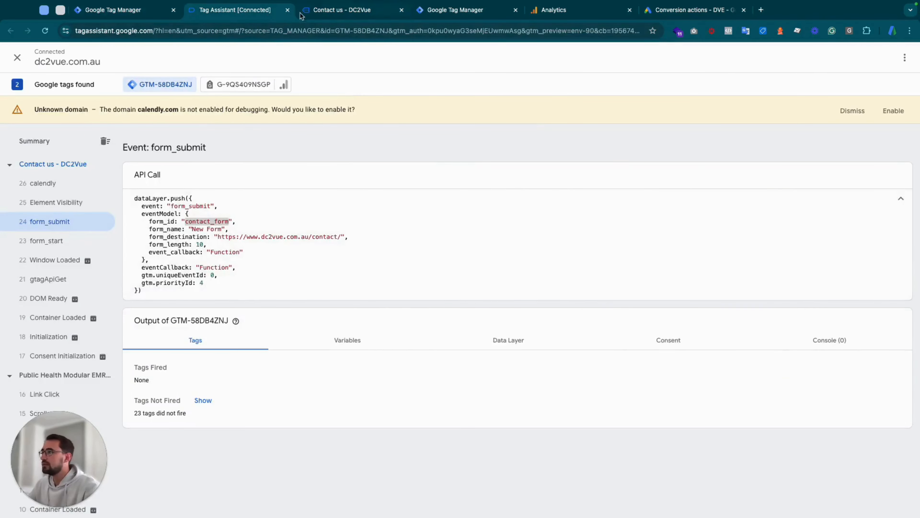
key("ctrl+Tab")
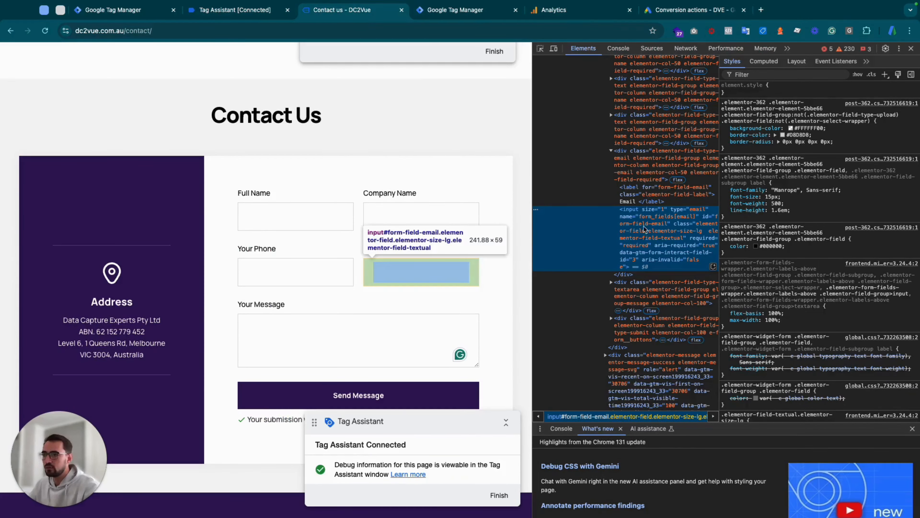
left_click(117, 18)
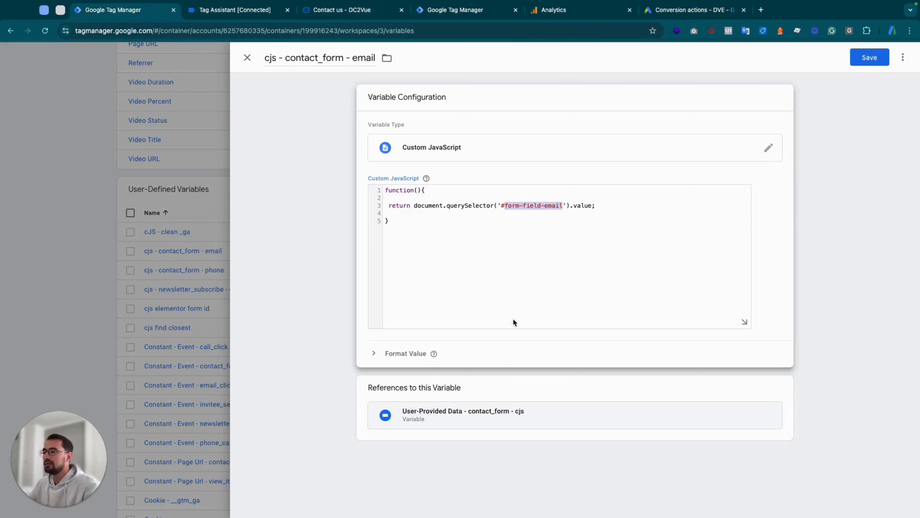
left_click(503, 205)
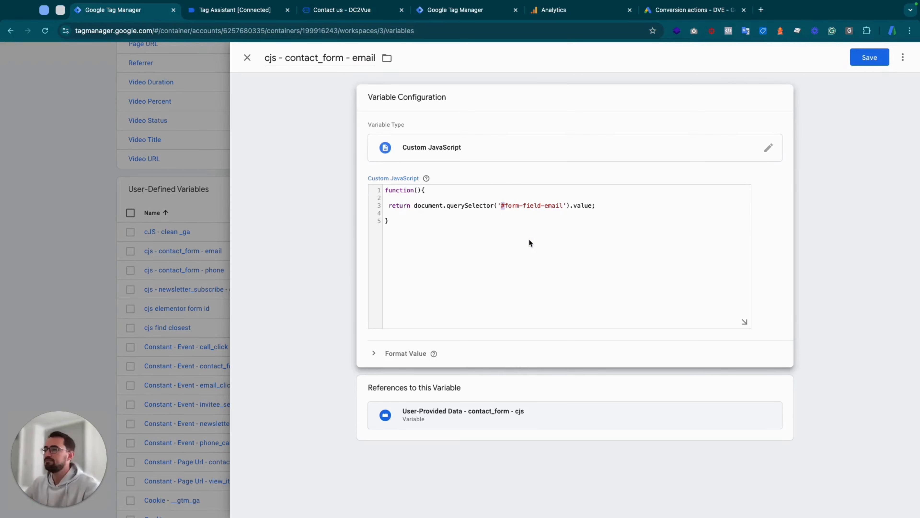
left_click(871, 58)
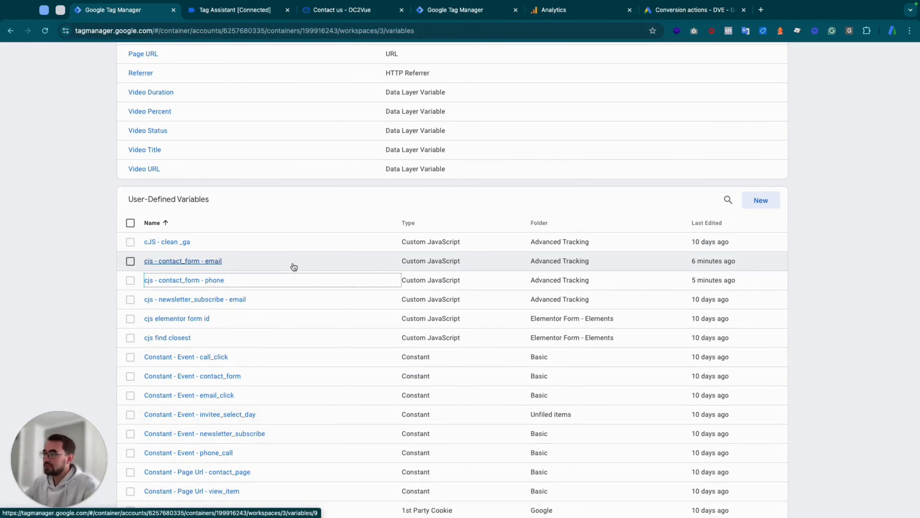
Step: Inspect the Your Phone field of the website's contact form and copy the input element's selector
left_click(353, 10)
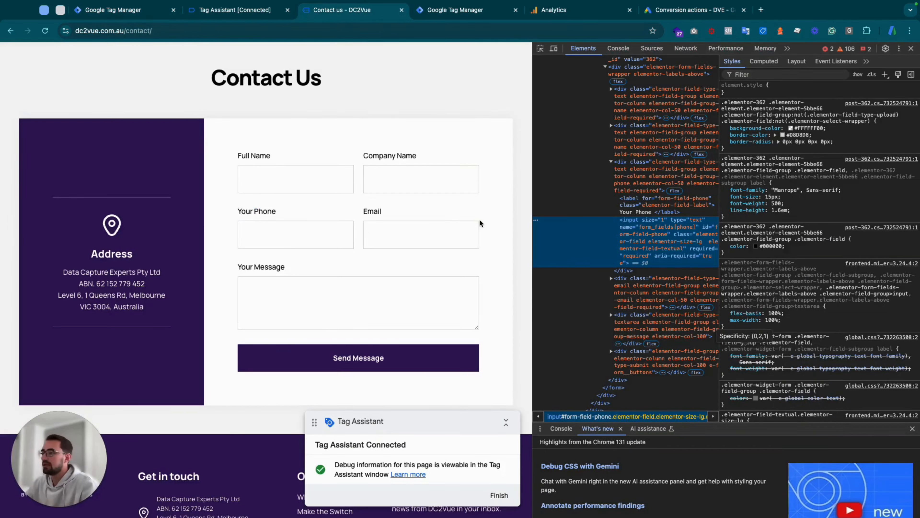
right_click(264, 237)
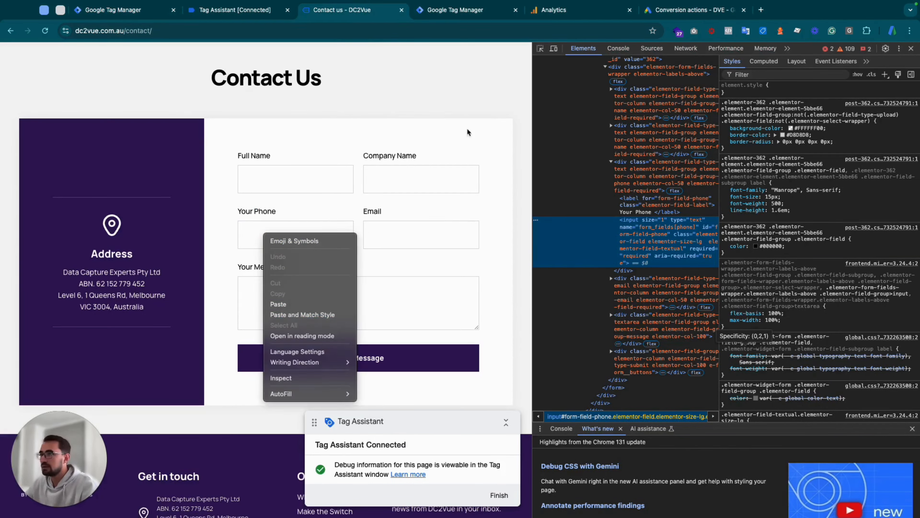
left_click(303, 378)
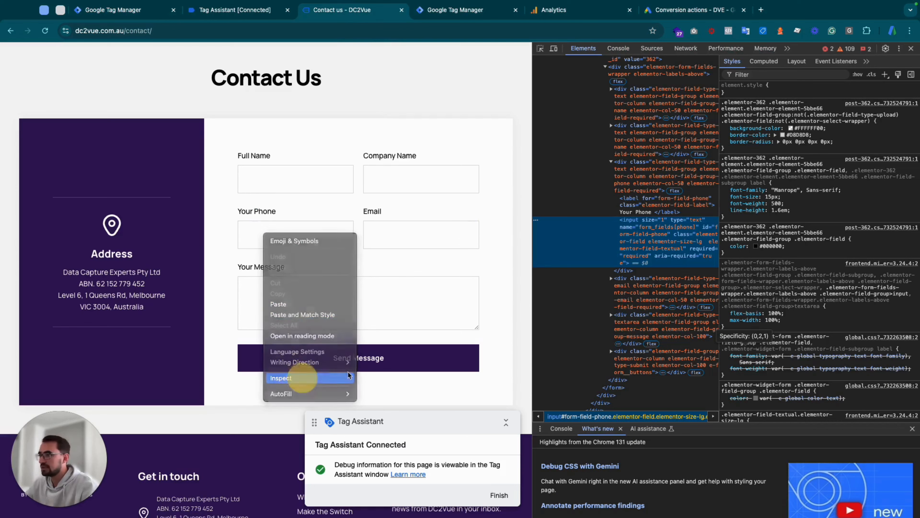
right_click(640, 238)
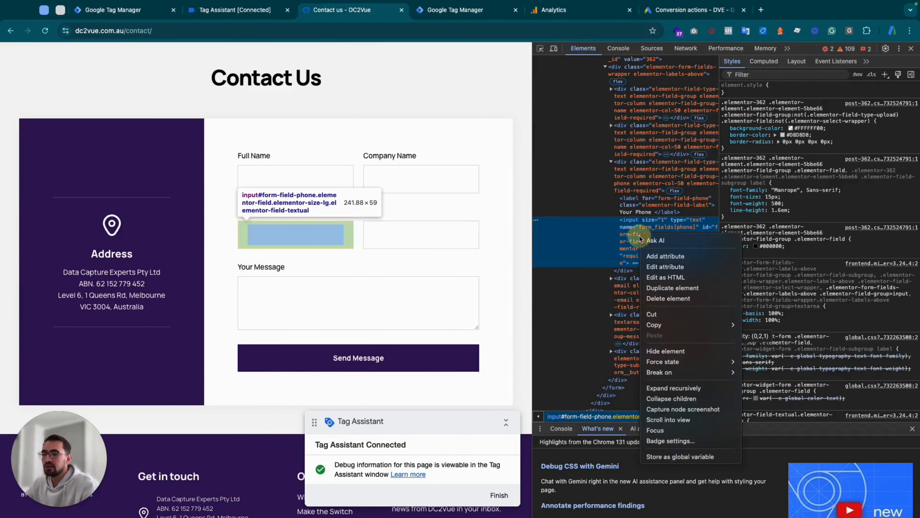
mouse_move(681, 325)
left_click(760, 350)
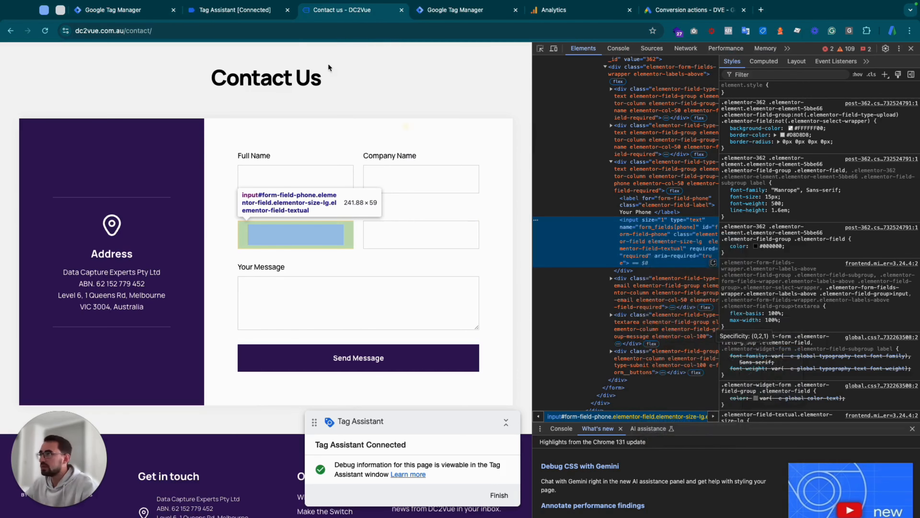
Step: Replace the selector in the cjs - contact_form - phone variable's JavaScript with #form-field-phone and save the variable
left_click(135, 10)
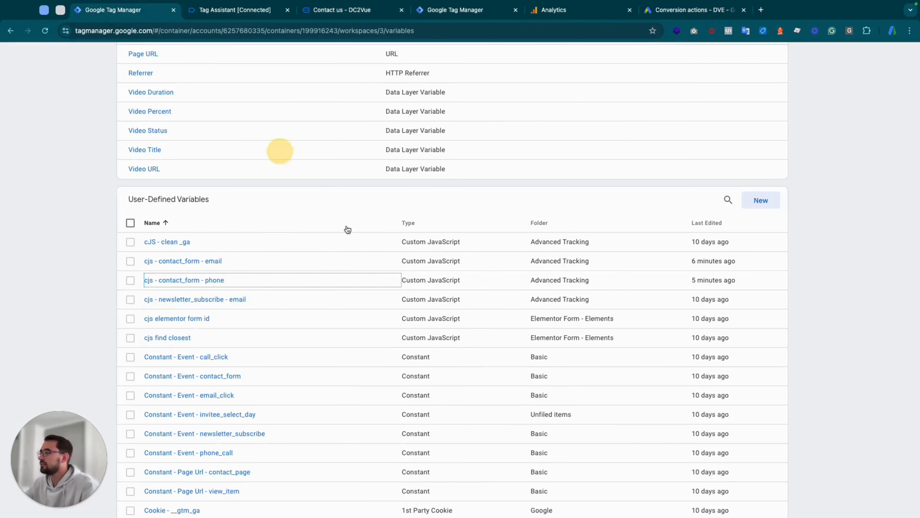
left_click(207, 281)
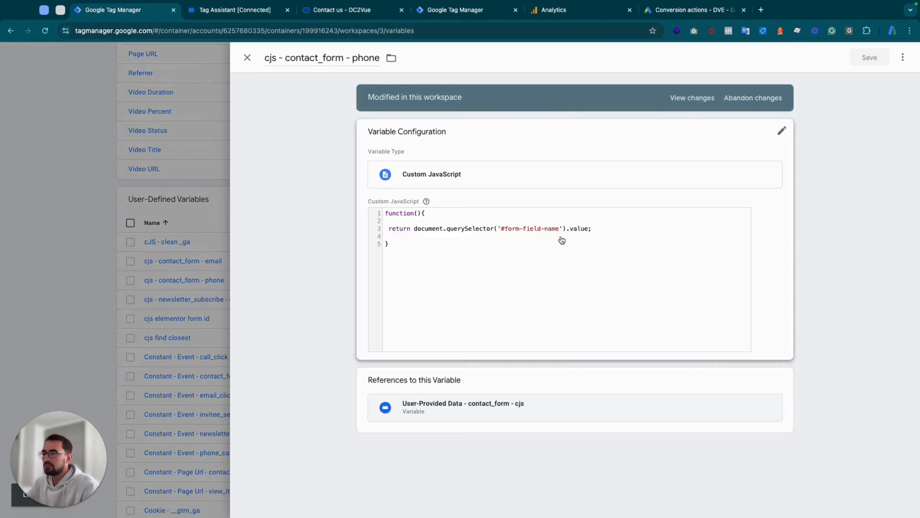
left_click(560, 234)
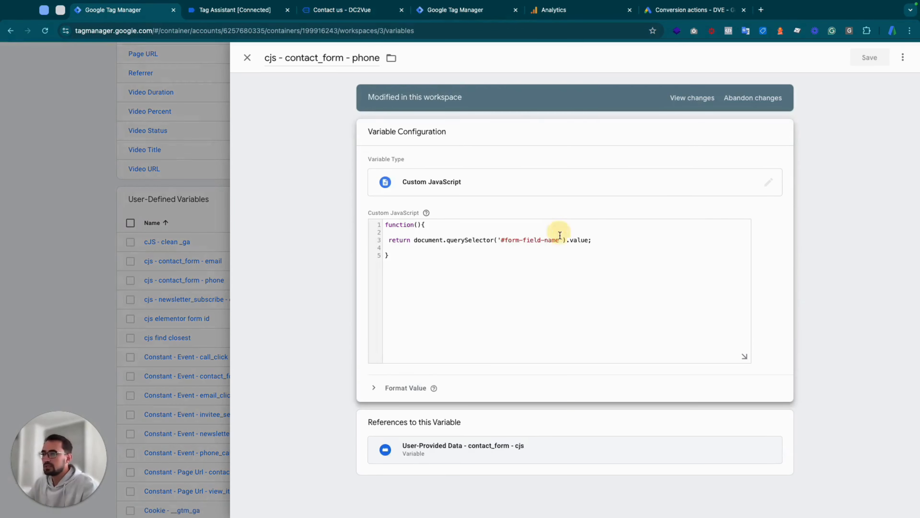
left_click_drag(559, 240, 501, 241)
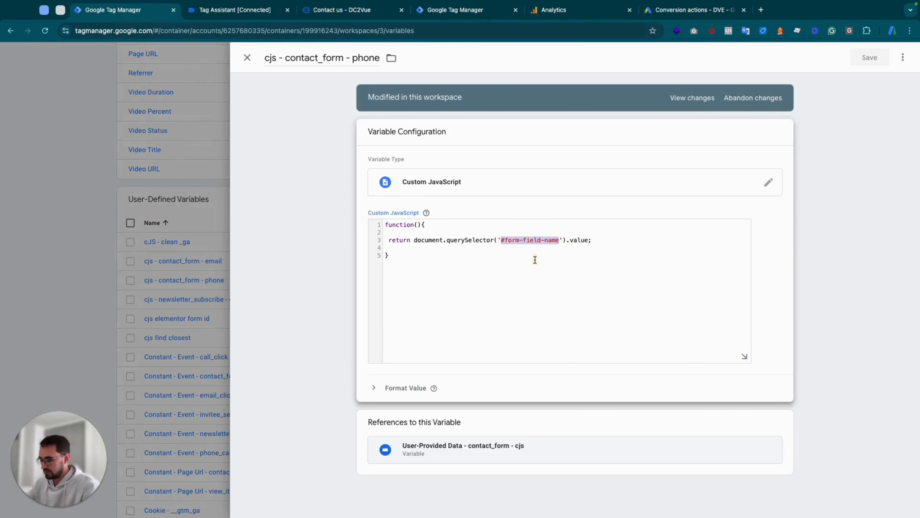
key("ctrl+v")
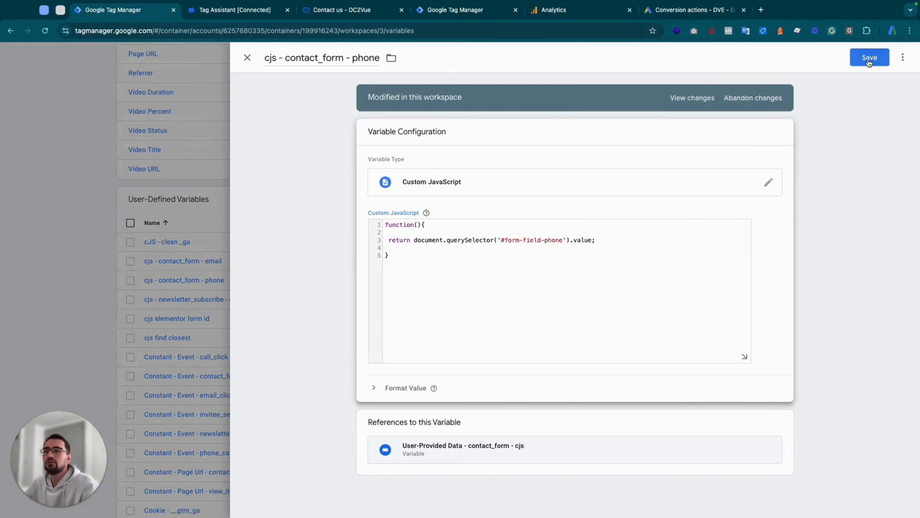
left_click(869, 59)
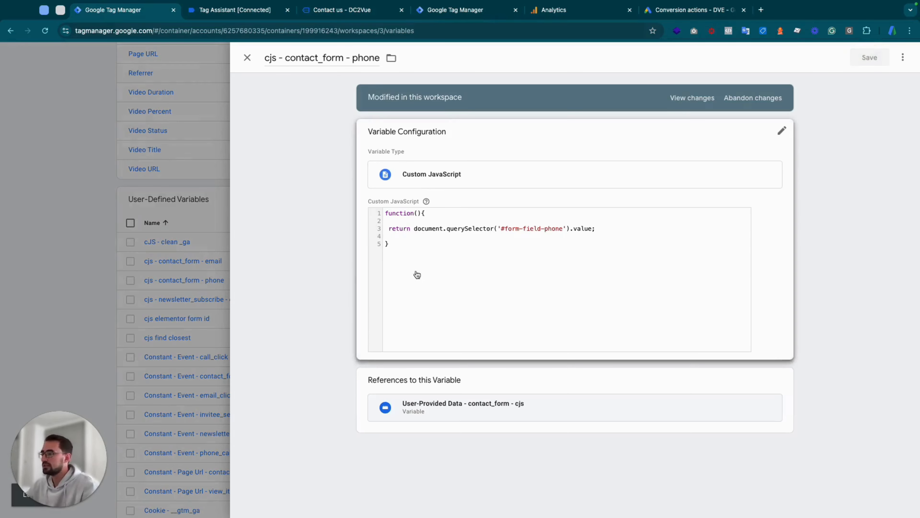
Step: Review the email and phone assignments in the User-Provided Data - contact_form - cjs variable and close it without changes
scroll(314, 302, "down", 12)
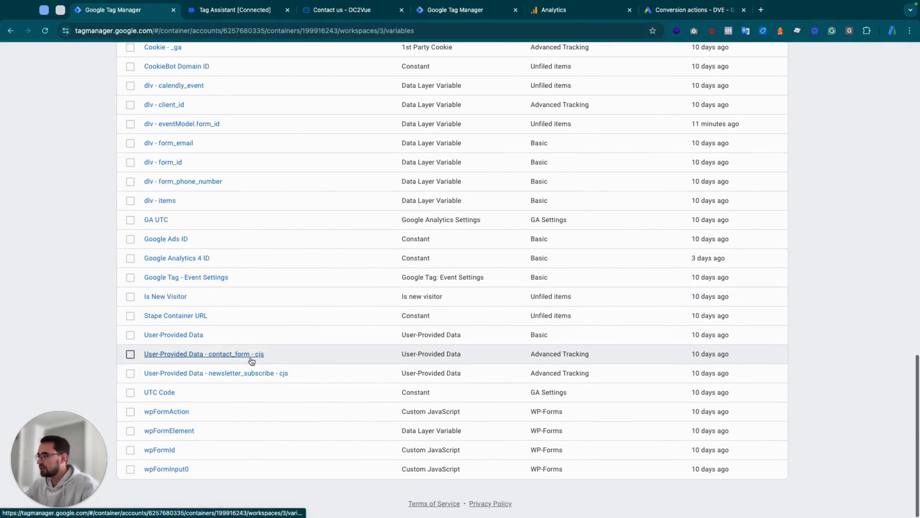
left_click(235, 353)
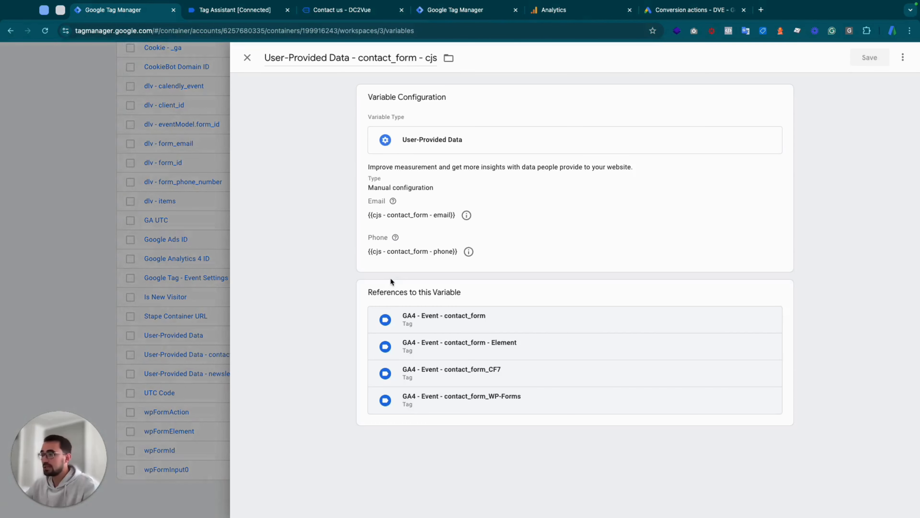
left_click(578, 218)
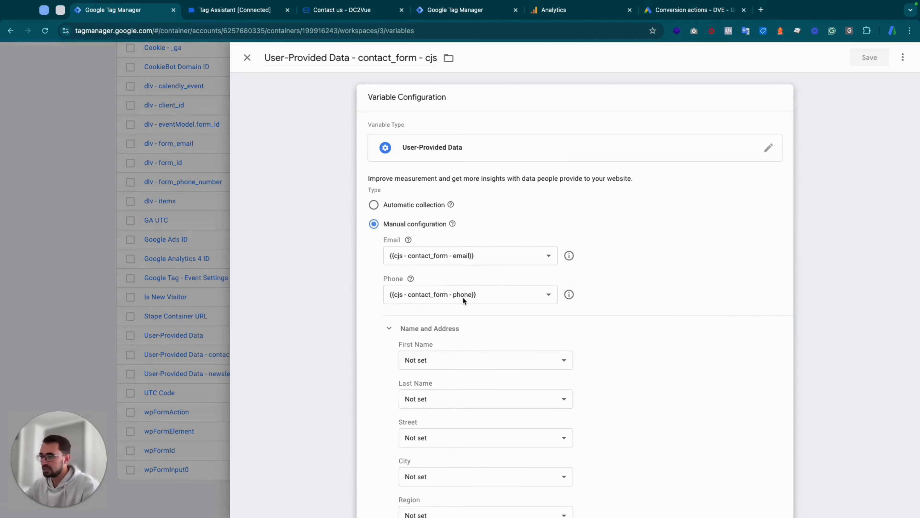
left_click(248, 58)
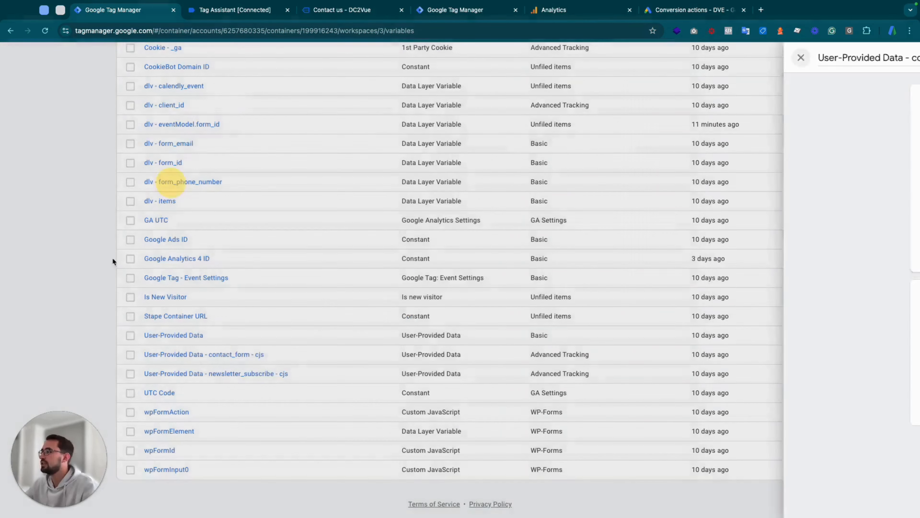
Step: Check the user-provided data option and User Data variable in the GA4 - Event - contact_form tag and close it without changes
scroll(70, 310, "up", 10)
left_click(41, 205)
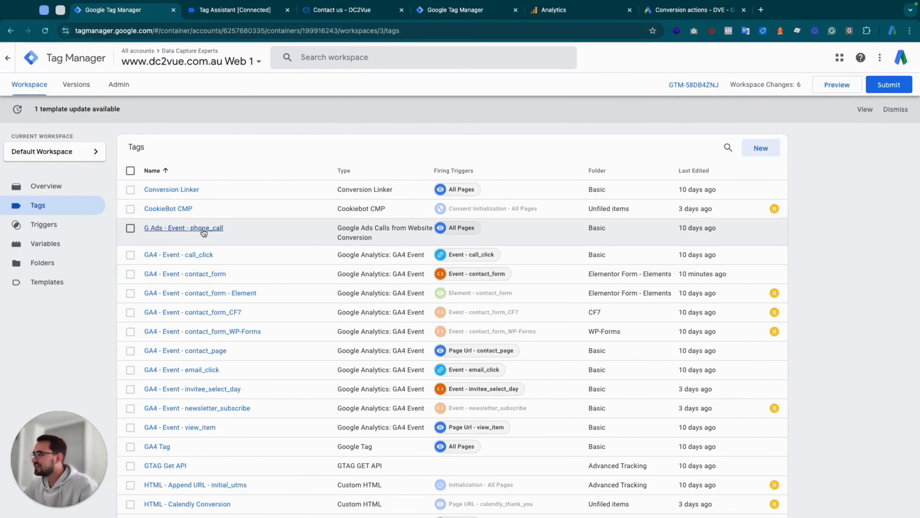
left_click(212, 274)
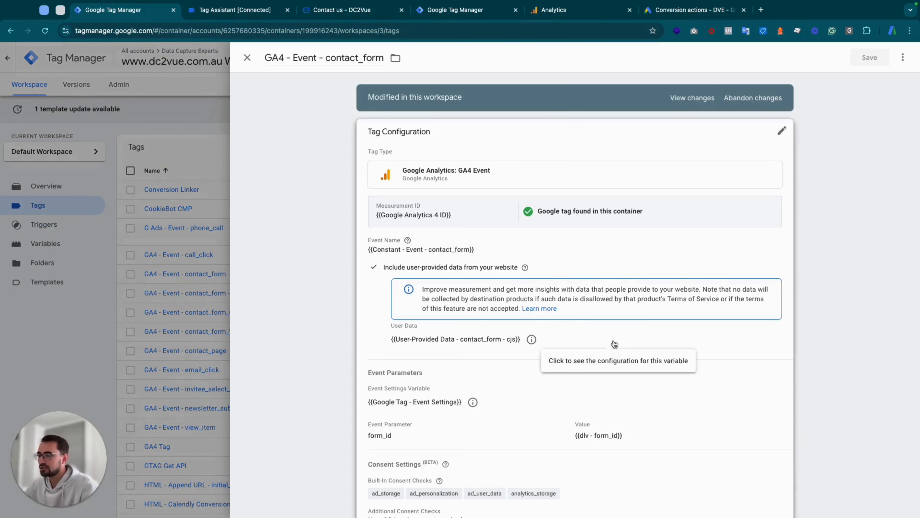
left_click(688, 344)
scroll(695, 337, "down", 2)
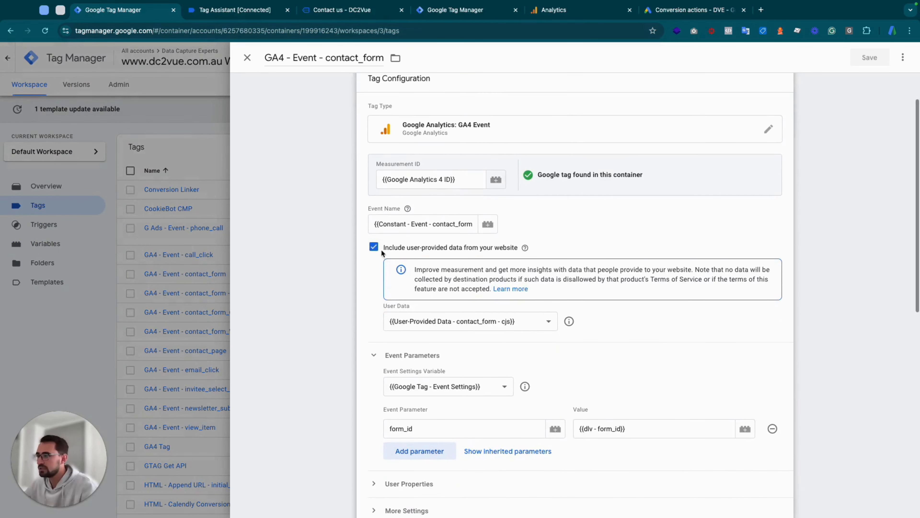
mouse_move(526, 250)
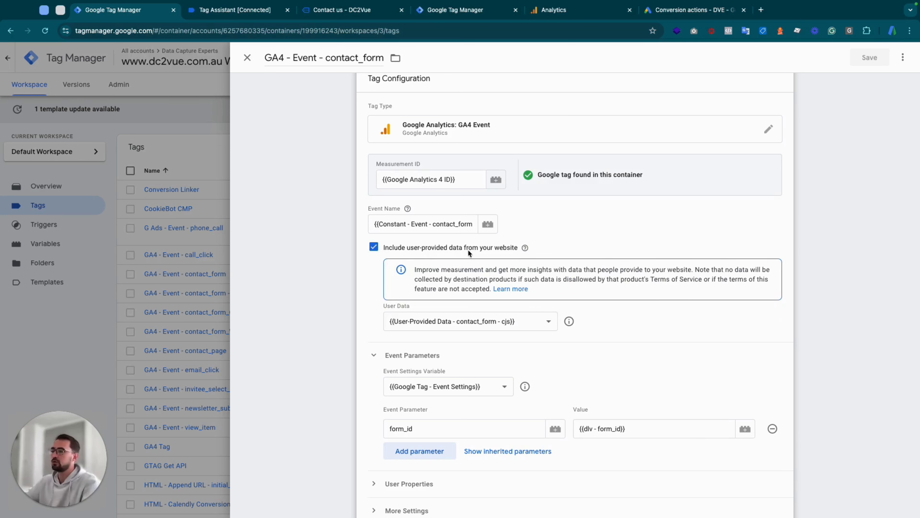
left_click(524, 324)
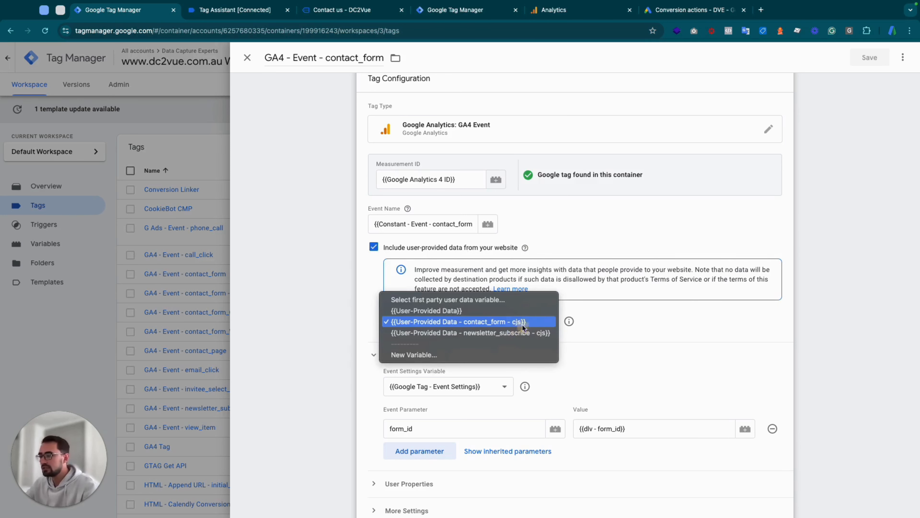
left_click(691, 324)
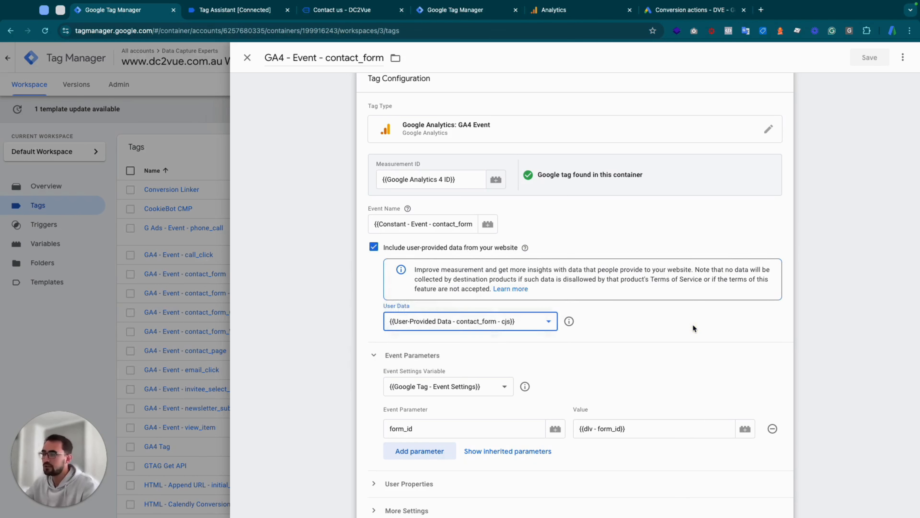
left_click(247, 57)
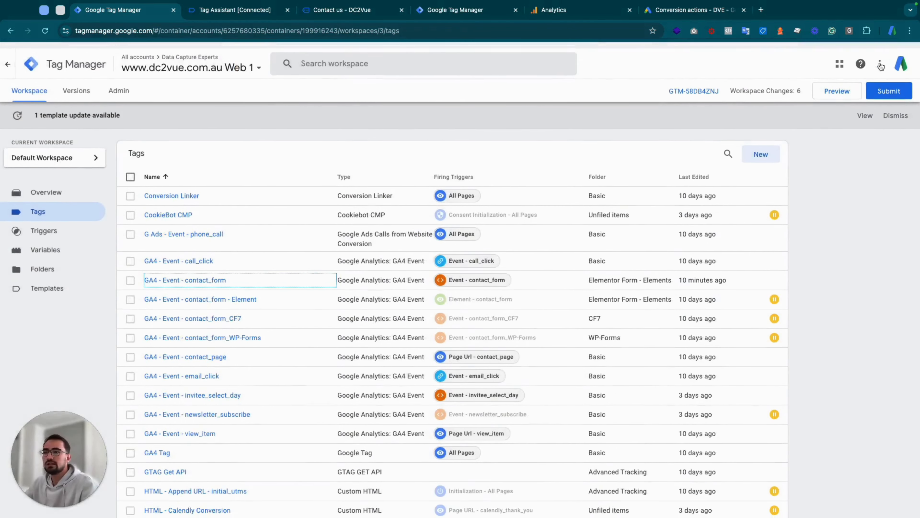
Step: Start a preview of the container in Tag Assistant and switch to the connected DC2Vue website
left_click(837, 89)
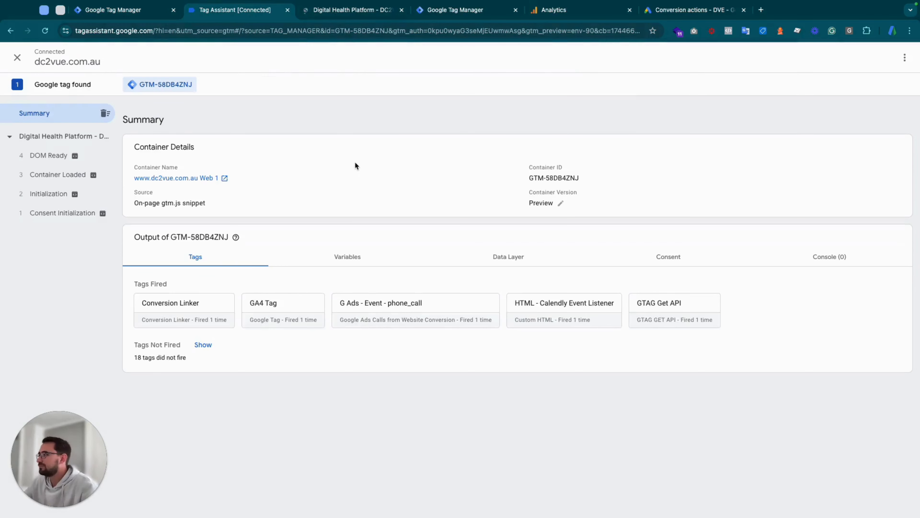
left_click(333, 10)
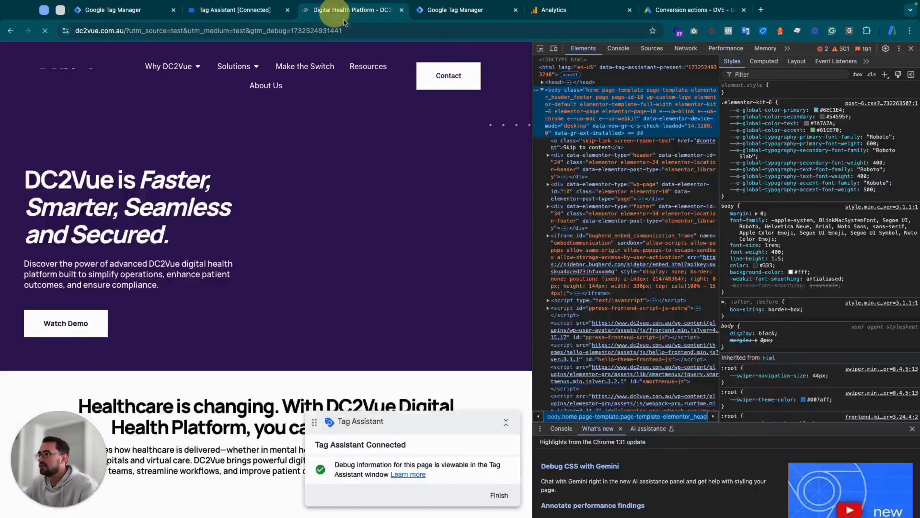
Step: Close the developer tools on the website and view the contact page's recorded events in Tag Assistant
left_click(911, 48)
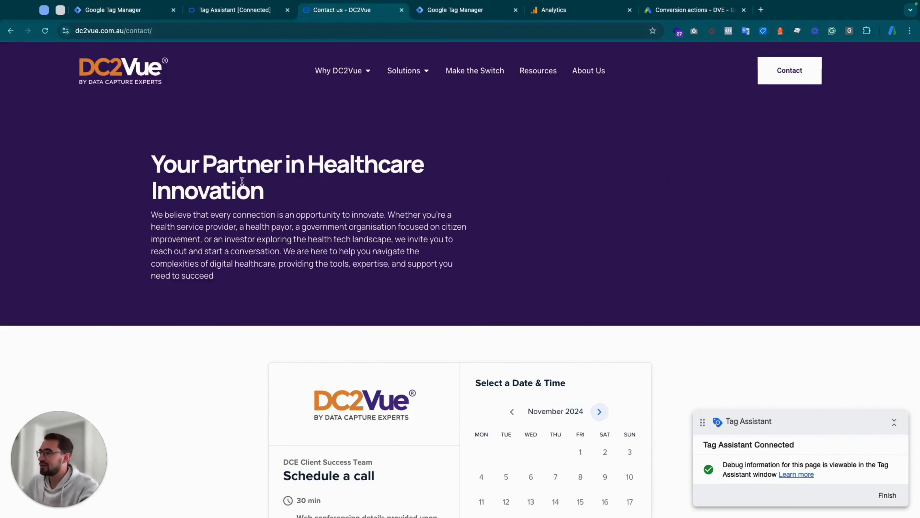
left_click(241, 13)
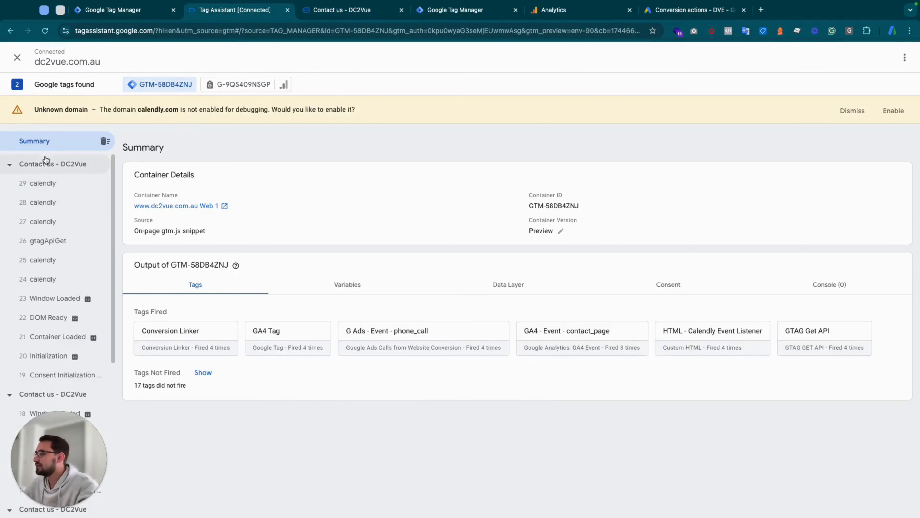
Step: Enter Zima Media as both the full name and the company name in the website's Contact Us form
left_click(344, 12)
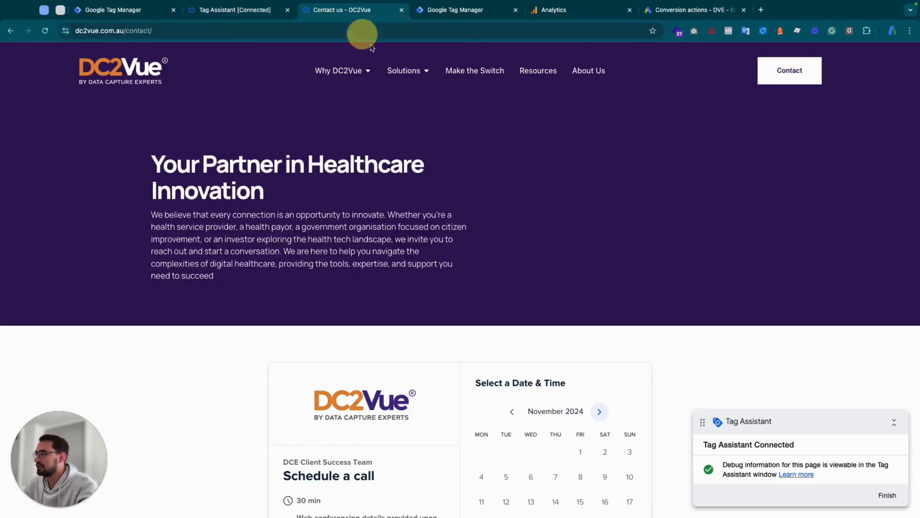
scroll(614, 276, "down", 15)
scroll(614, 281, "up", 4)
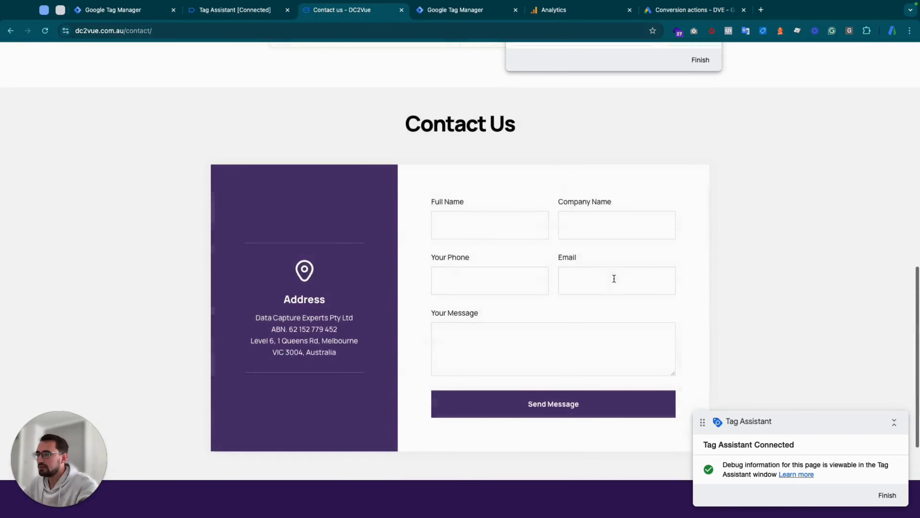
left_click(456, 226)
left_click(486, 255)
left_click(602, 229)
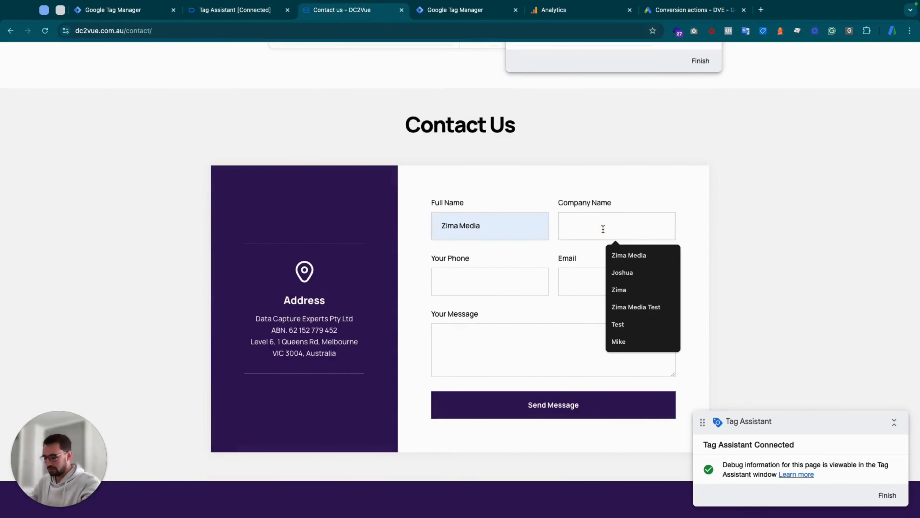
left_click(626, 254)
Step: Fill in the phone number, the test email address and the message Test, and send the contact form
left_click(468, 278)
type("00")
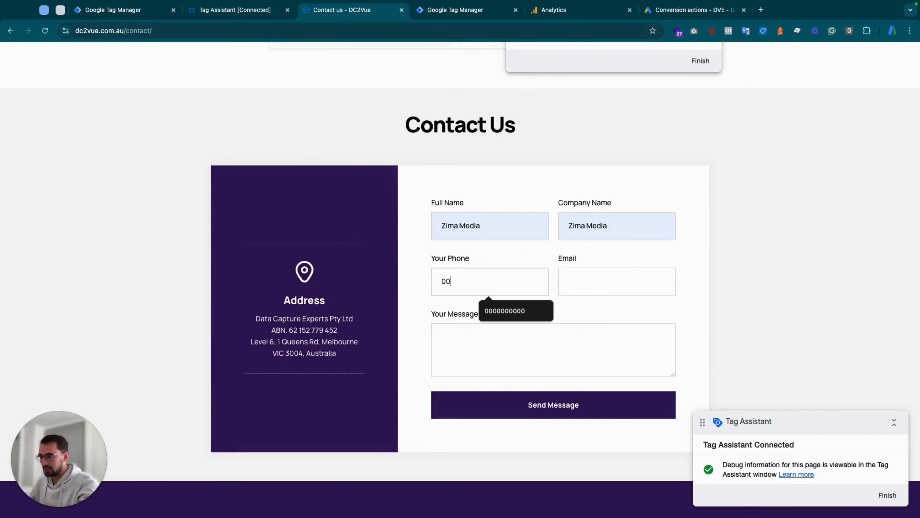
type("00000000")
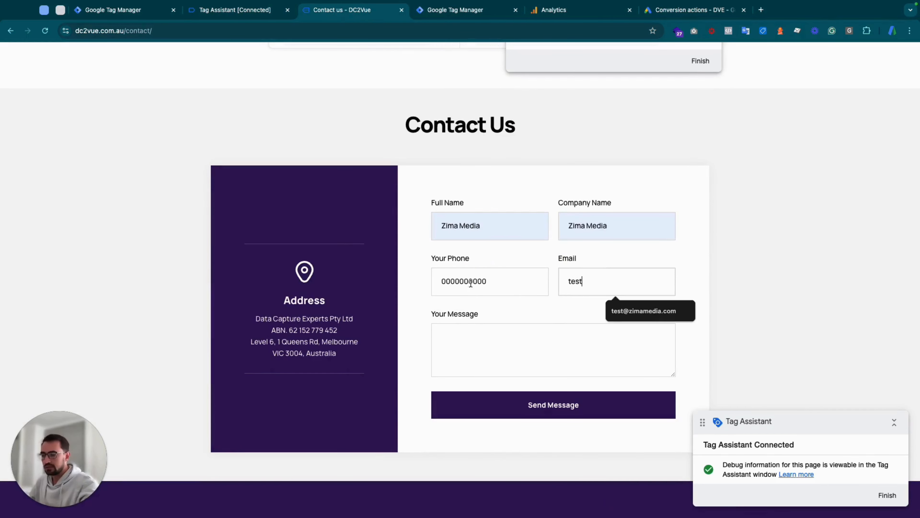
left_click(612, 312)
left_click(499, 335)
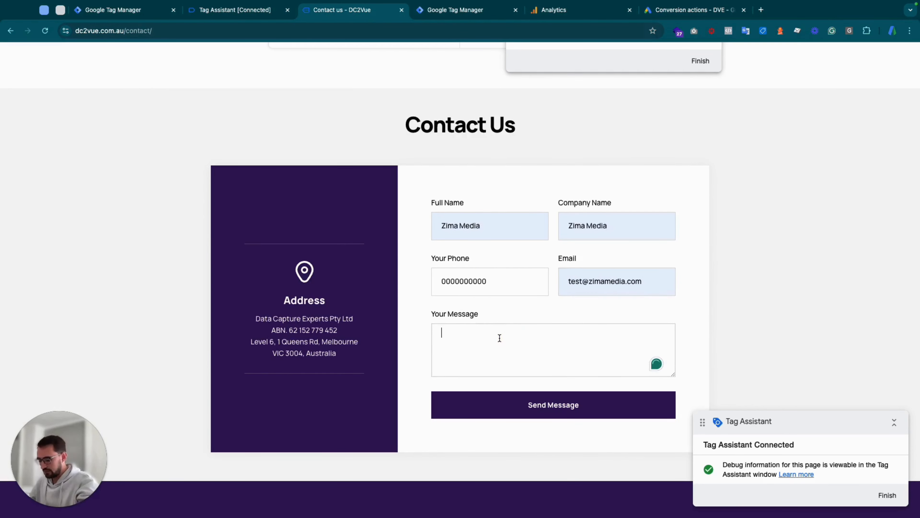
type("Test")
left_click(565, 417)
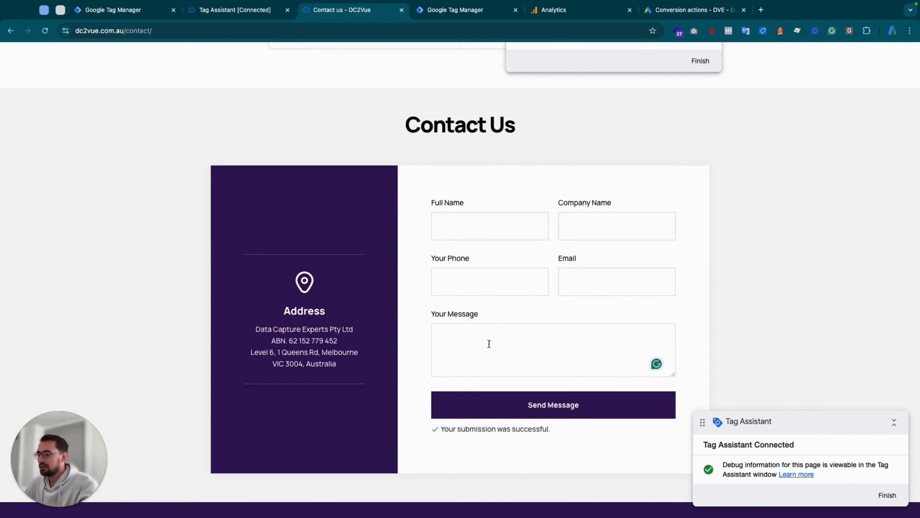
Step: Inspect the user data that the GA4 - Event - contact_form tag sent on the form_submit event in Tag Assistant
left_click(239, 10)
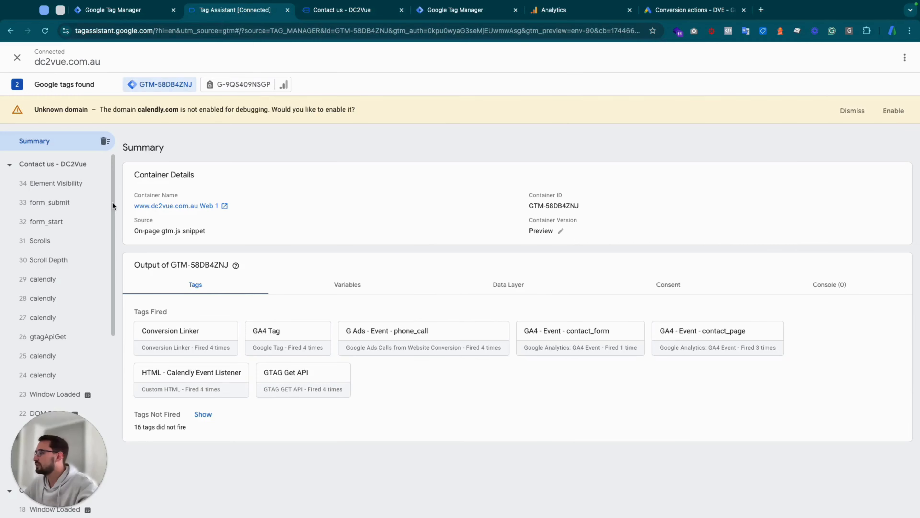
left_click(58, 205)
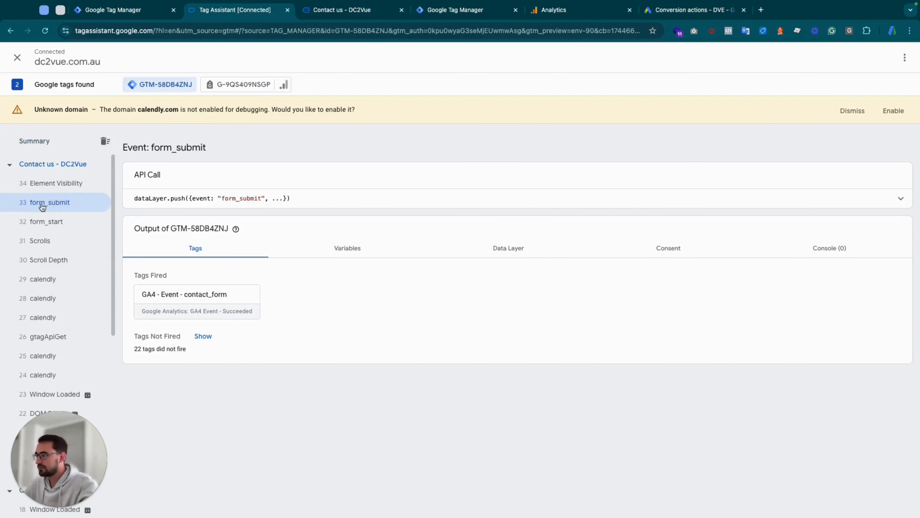
left_click(183, 299)
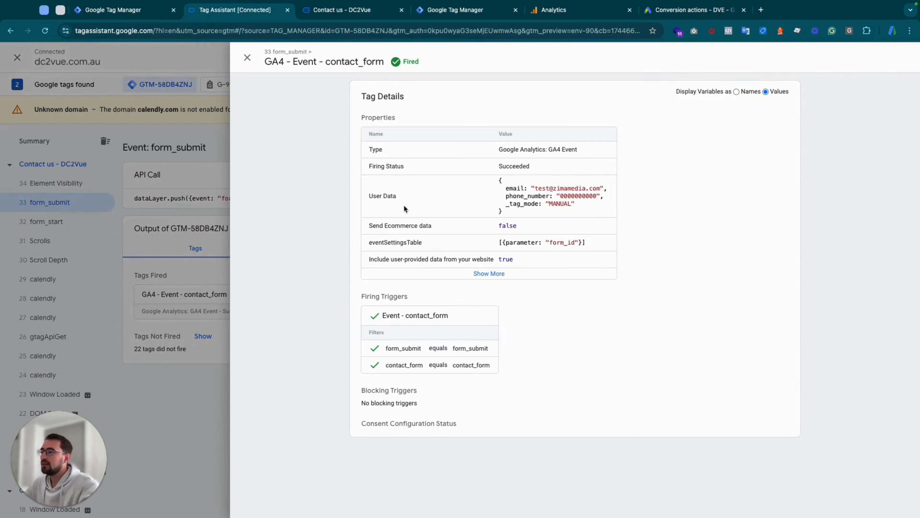
left_click(506, 188)
left_click_drag(506, 188, 576, 203)
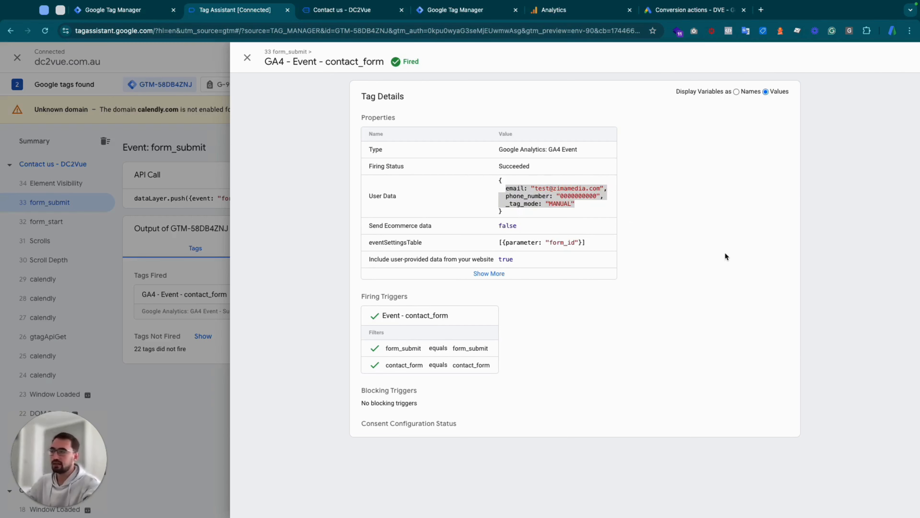
key("Escape")
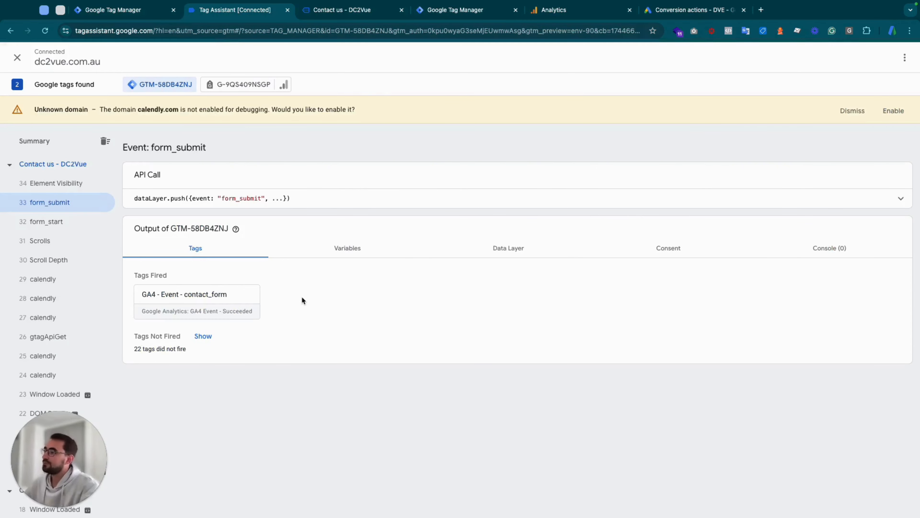
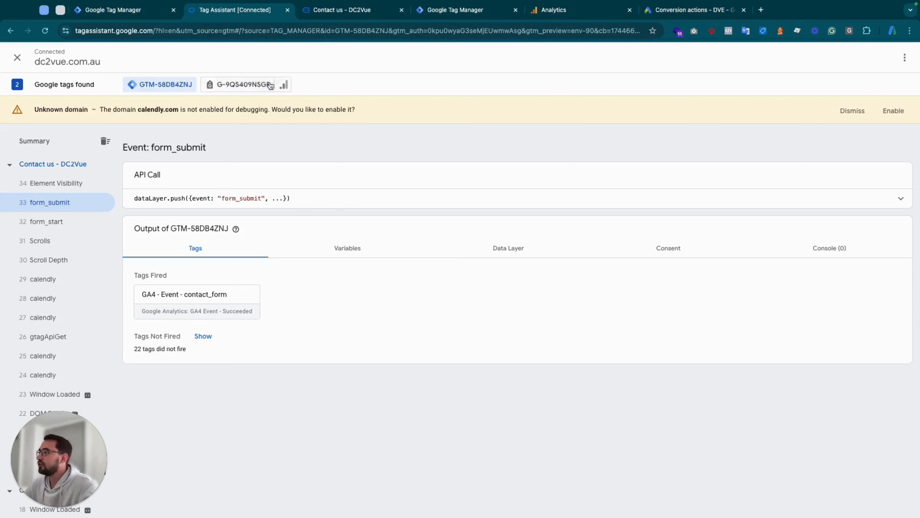
Step: View the contact page's Calendly booking widget and review the HTML - Calendly Event Listener tag in Google Tag Manager
left_click(340, 11)
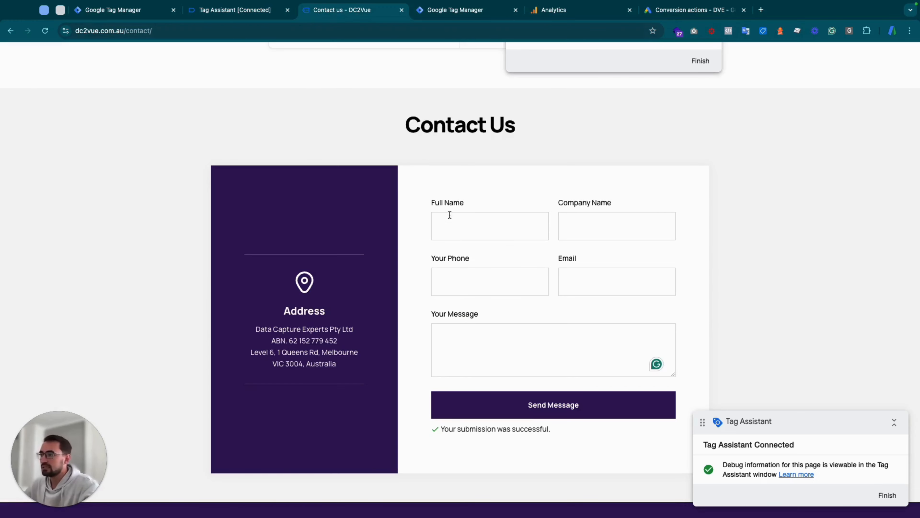
scroll(450, 214, "up", 10)
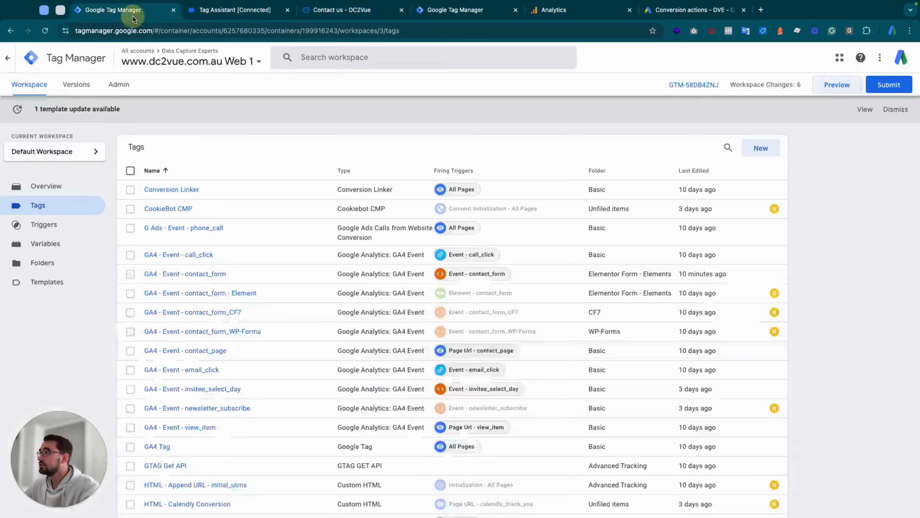
left_click(132, 11)
scroll(260, 325, "down", 5)
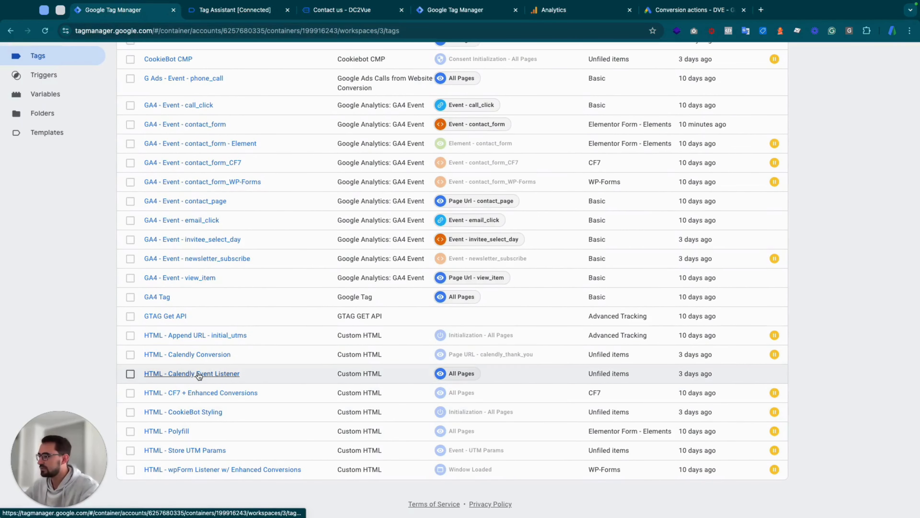
left_click(199, 374)
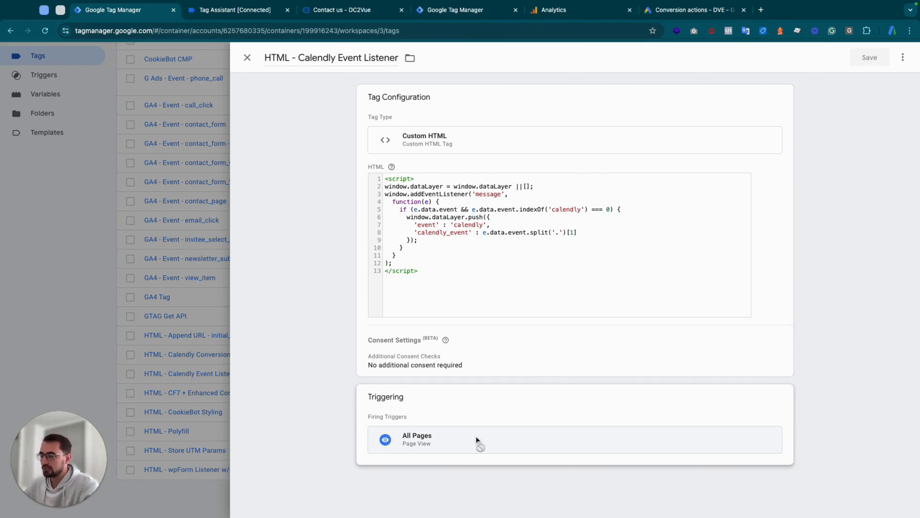
left_click(248, 59)
Step: Expand the API call of the most recent calendly event in Tag Assistant and highlight its calendly_event value
left_click(342, 10)
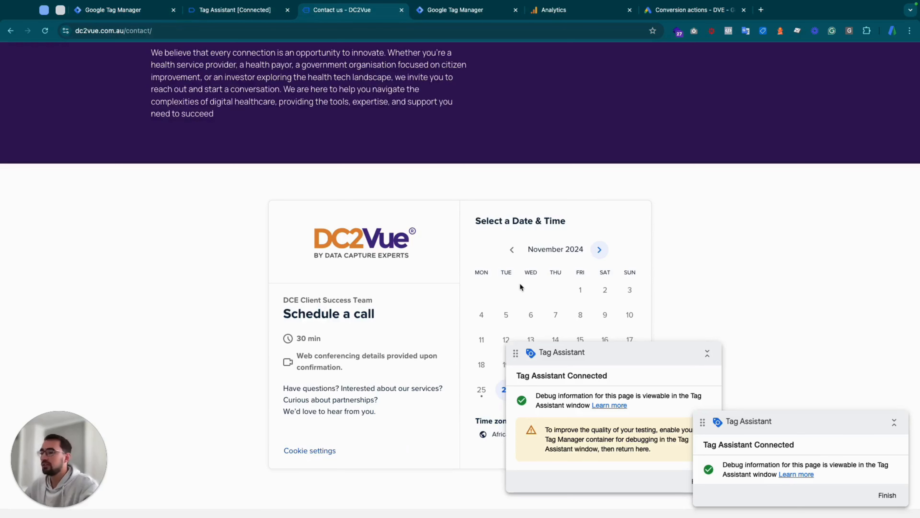
left_click(236, 11)
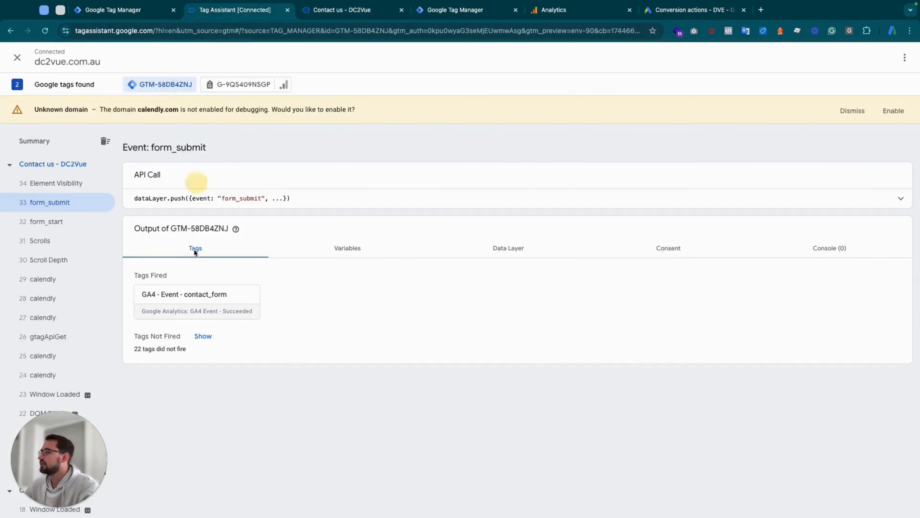
left_click(51, 282)
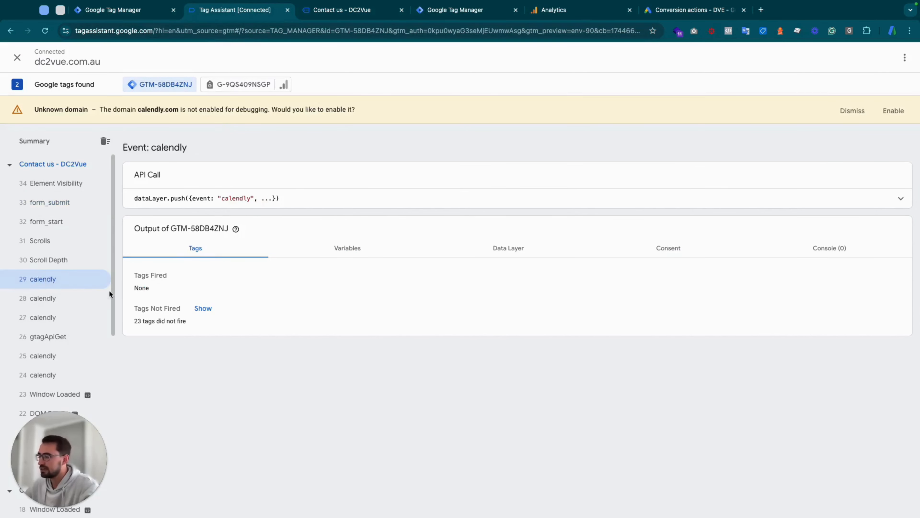
left_click(496, 207)
left_click_drag(323, 198, 384, 199)
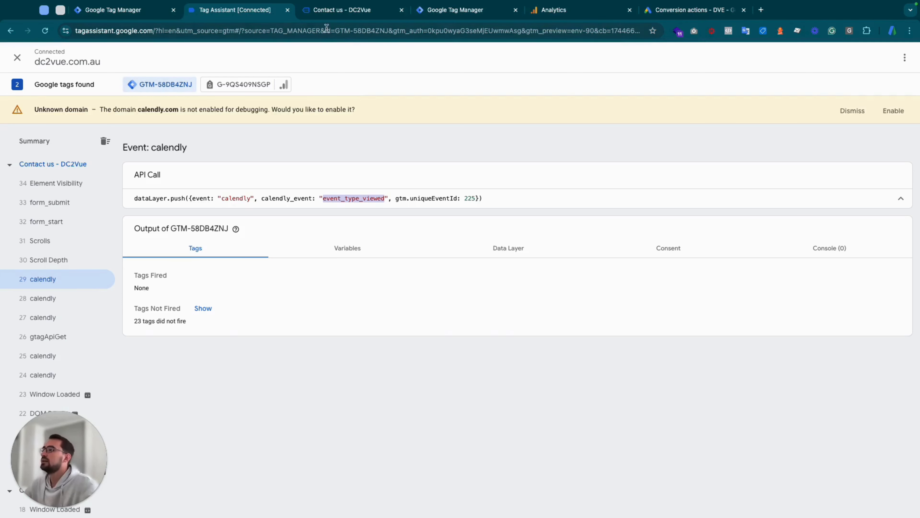
Step: Review the container's list of tags and their firing triggers in Google Tag Manager
left_click(114, 16)
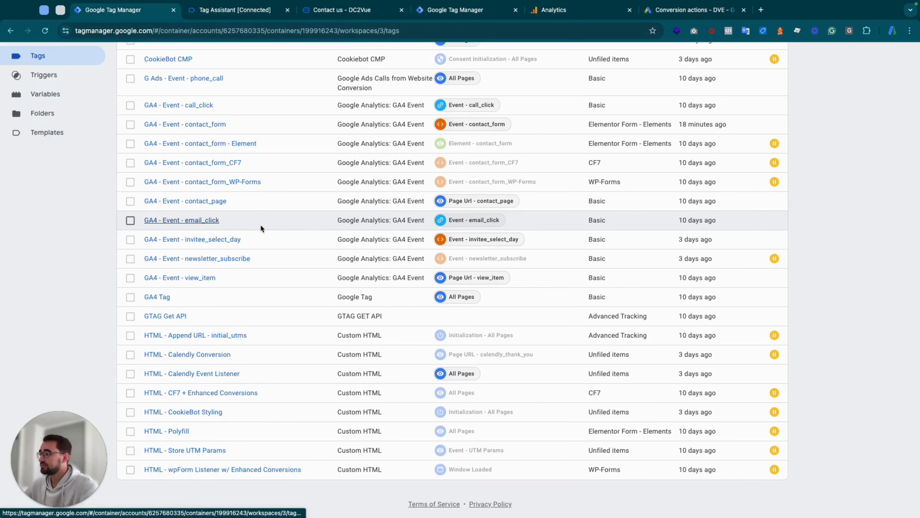
scroll(281, 238, "up", 5)
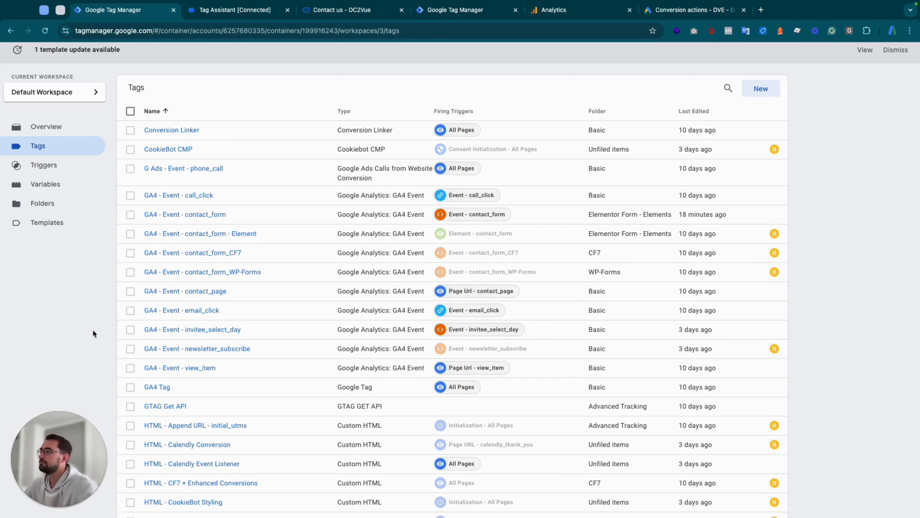
scroll(217, 330, "up", 3)
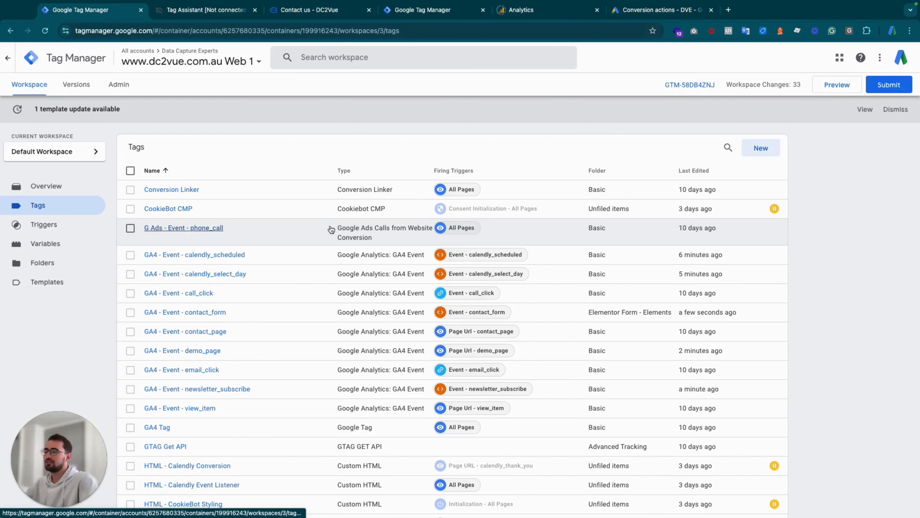
scroll(380, 269, "down", 3)
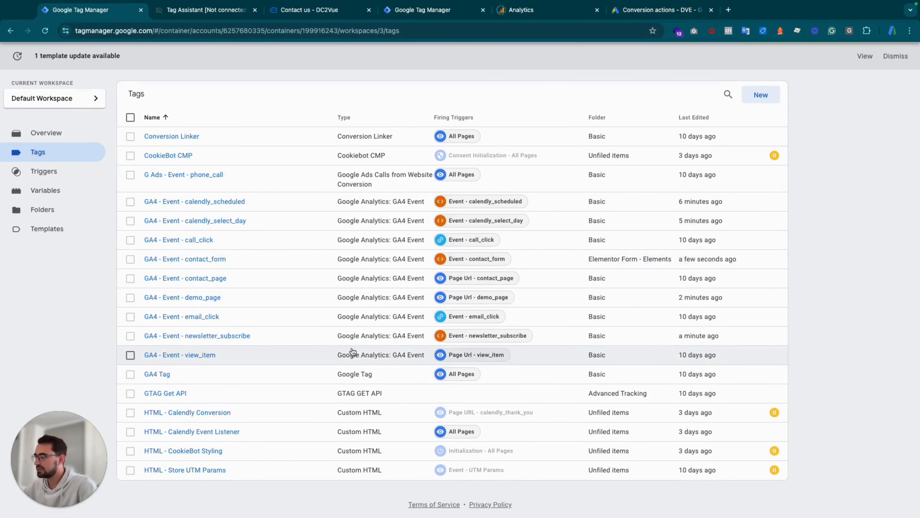
scroll(352, 351, "up", 3)
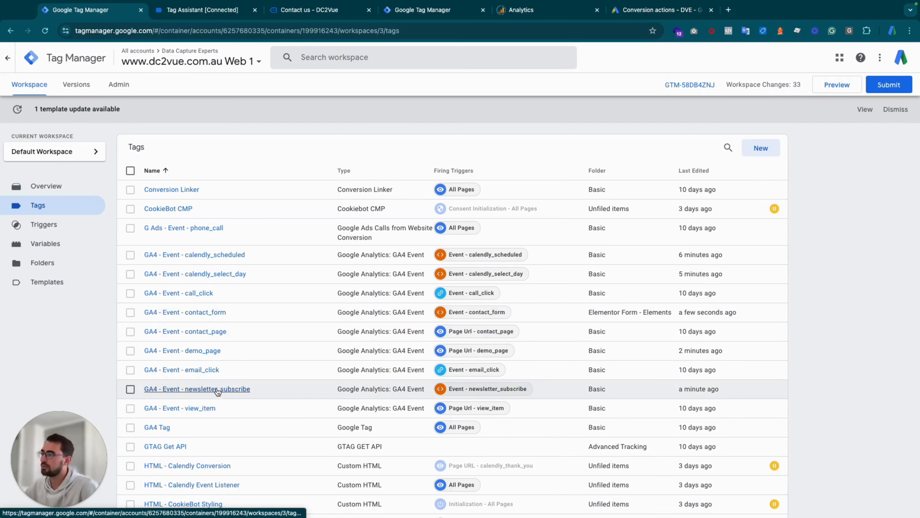
Step: Check the GA4 - Event - contact_form tag's configuration against the latest form_submit event in Tag Assistant
left_click(214, 314)
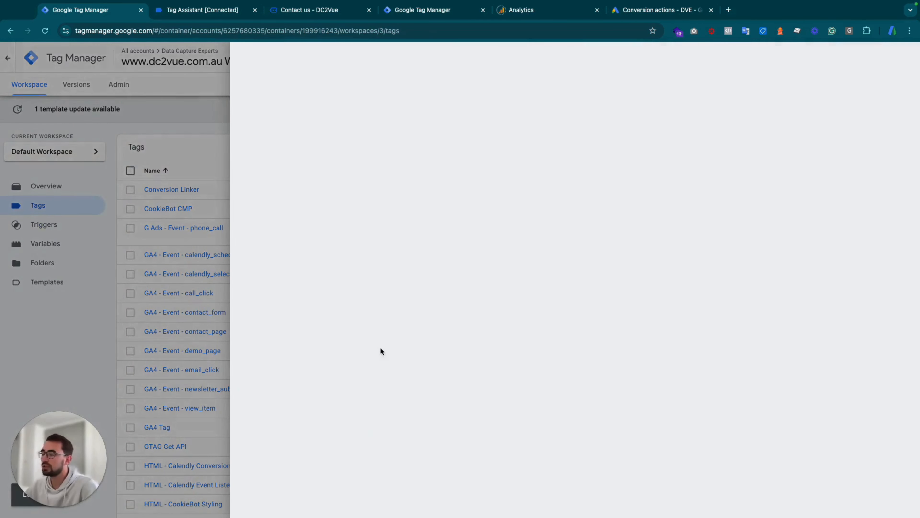
scroll(381, 351, "down", 5)
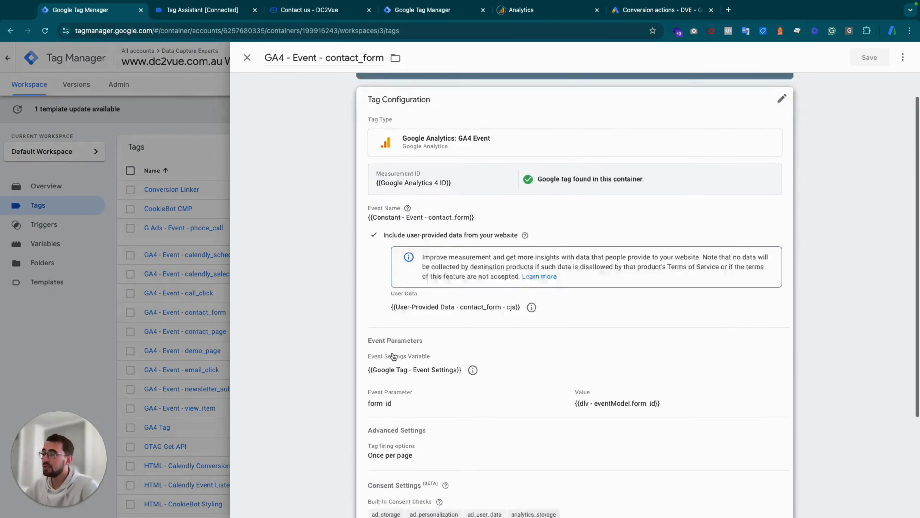
left_click(214, 12)
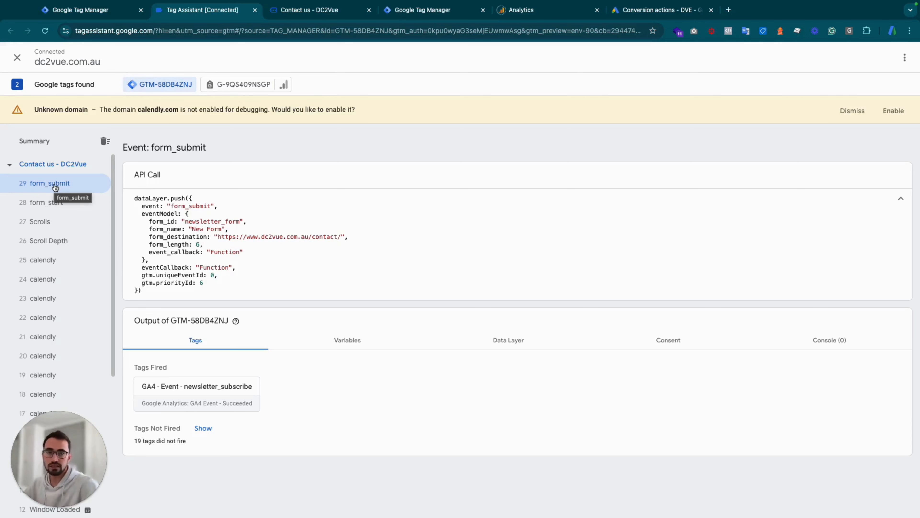
Step: Review the tag firing options of the GA4 - Event - contact_form tag in the web container and close the tag
left_click(108, 11)
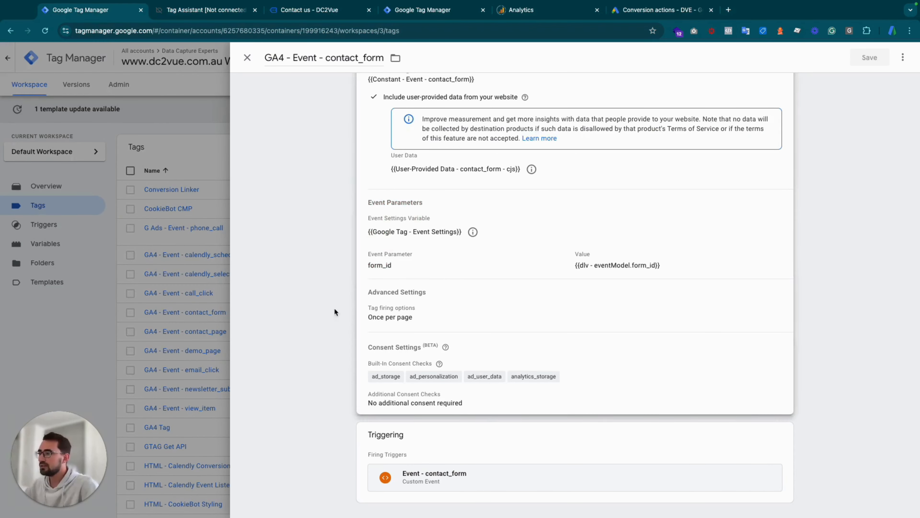
left_click(374, 318)
scroll(567, 350, "down", 5)
scroll(567, 349, "up", 5)
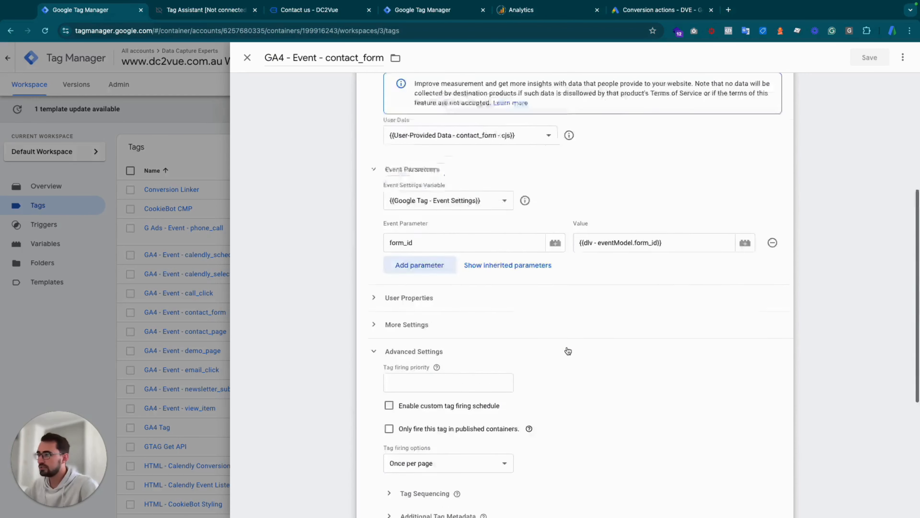
scroll(348, 181, "down", 5)
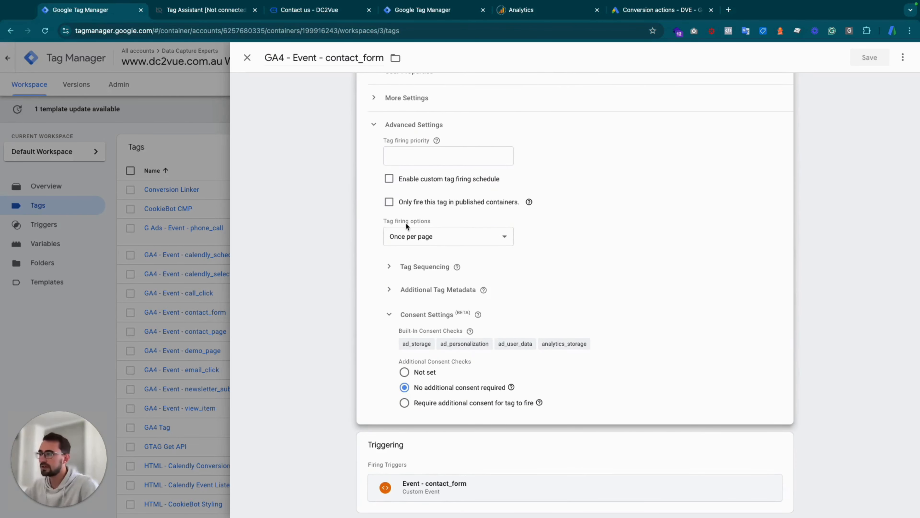
left_click(496, 237)
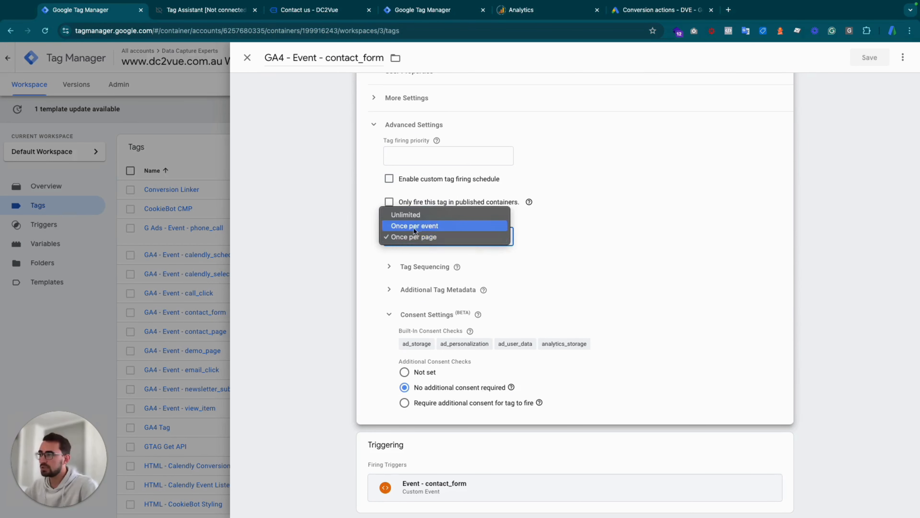
left_click(333, 288)
left_click(327, 277)
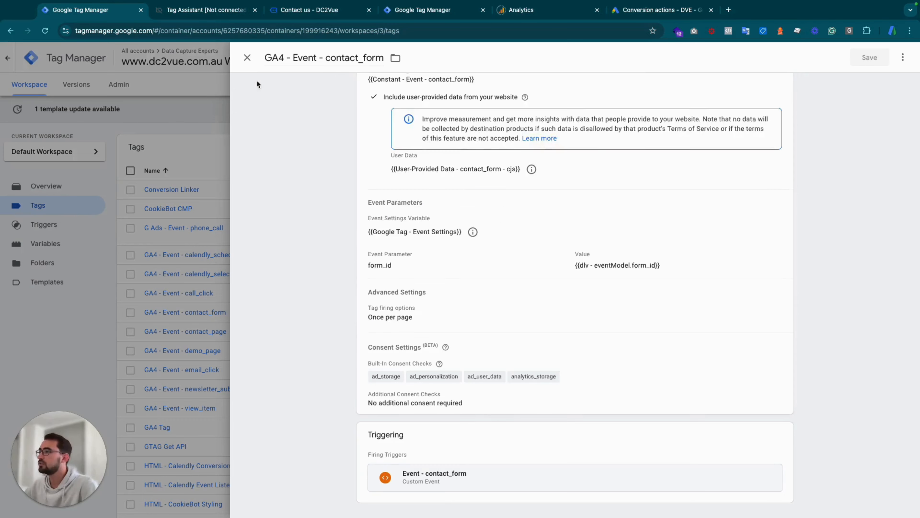
left_click(247, 58)
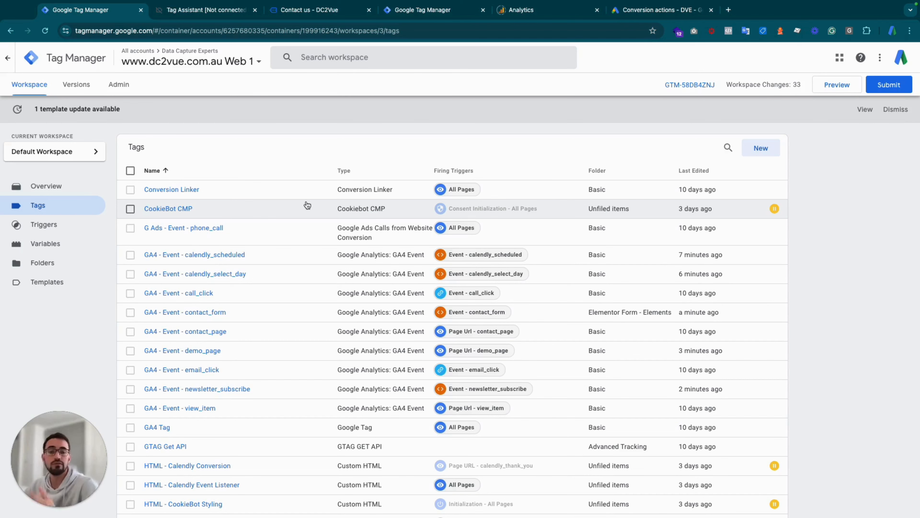
Step: Examine the GA4 Tag's server_container_url parameter and its {{Stape Container URL}} value
scroll(306, 285, "down", 2)
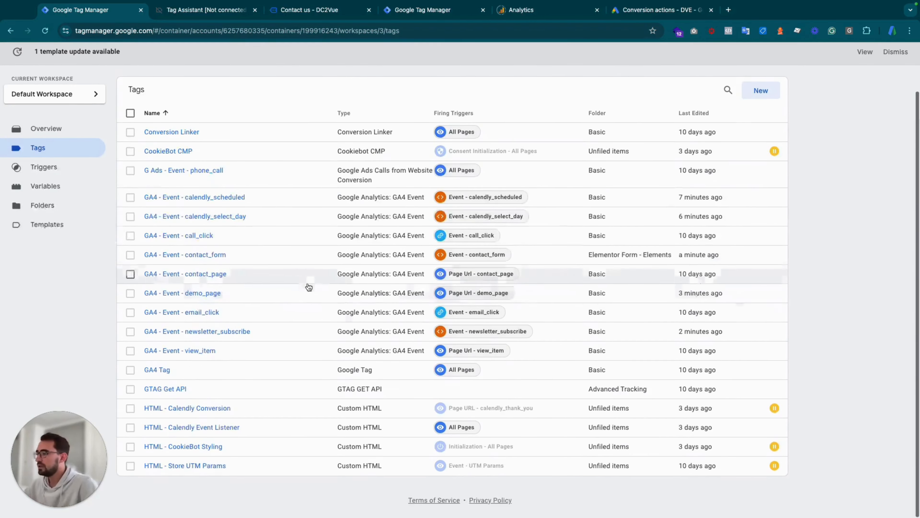
scroll(307, 297, "up", 2)
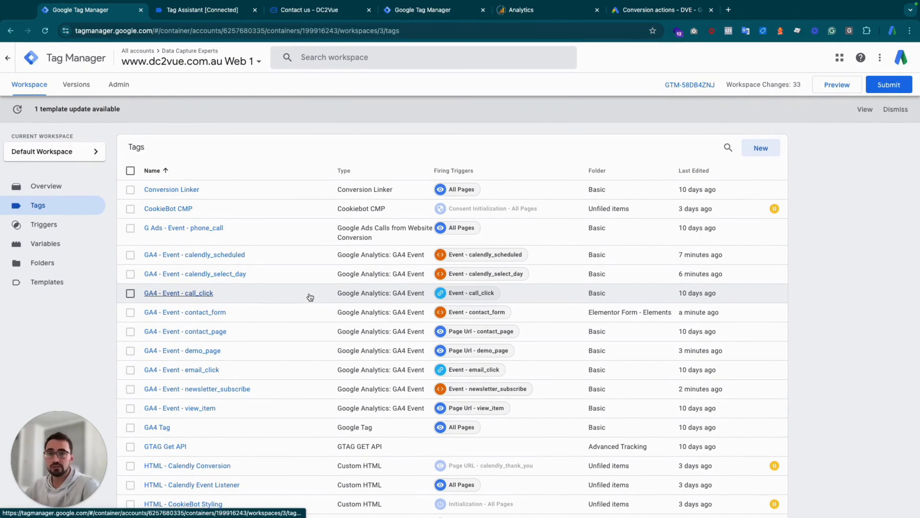
scroll(310, 297, "down", 2)
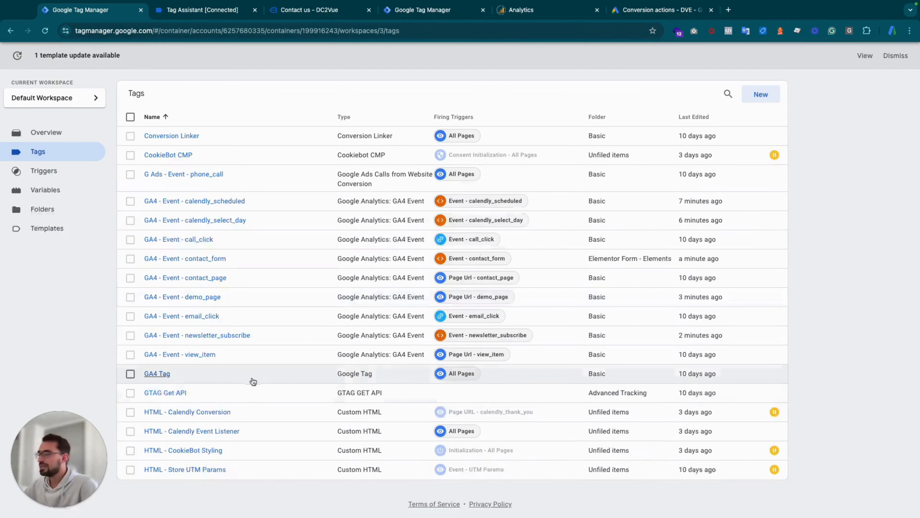
left_click(157, 373)
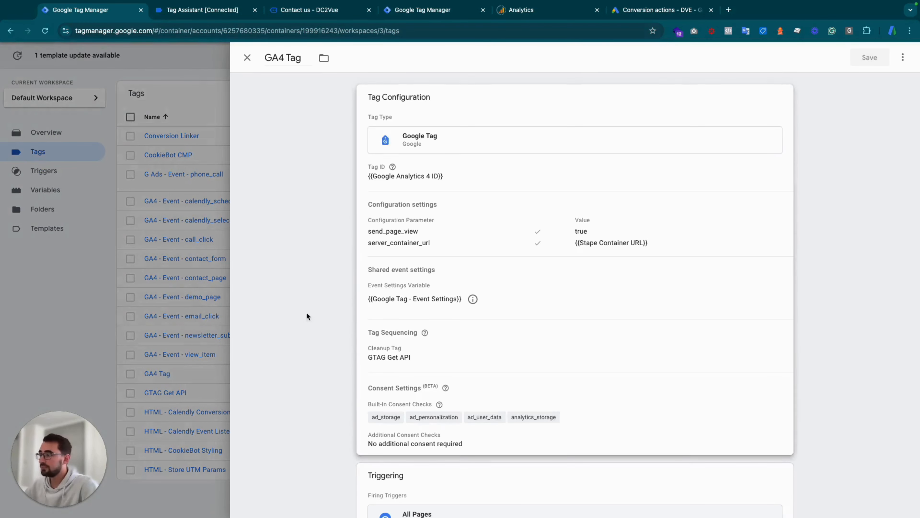
left_click(166, 377)
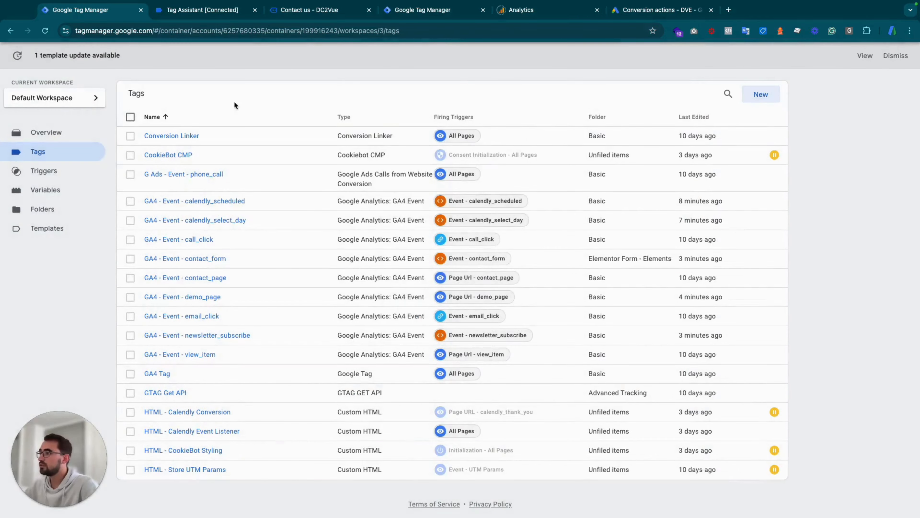
left_click(165, 377)
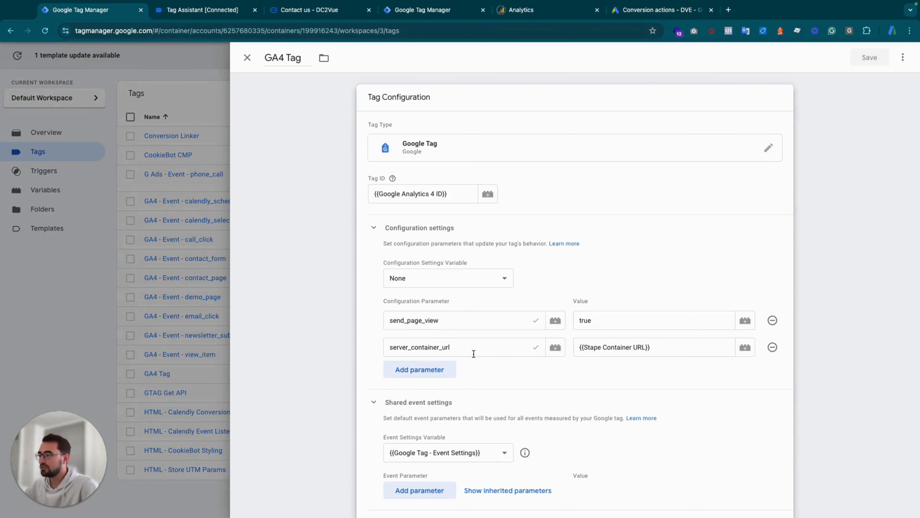
left_click_drag(460, 347, 388, 348)
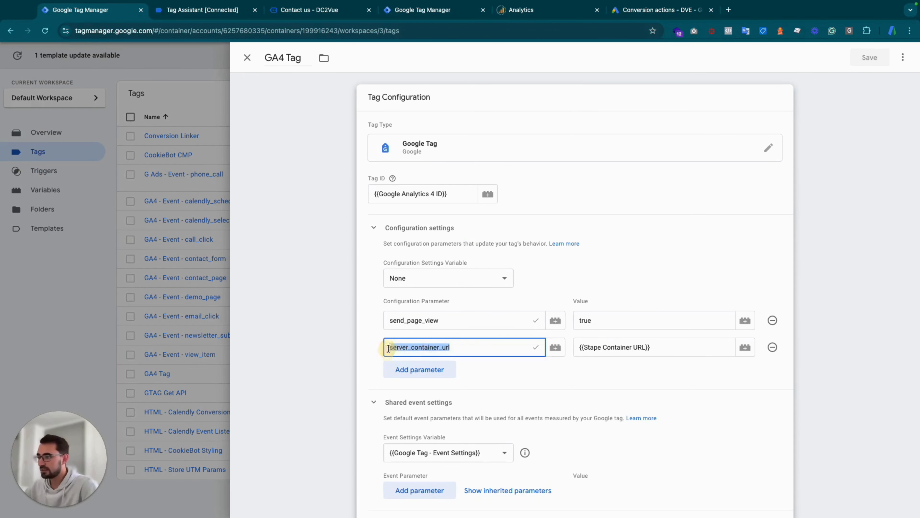
left_click(633, 370)
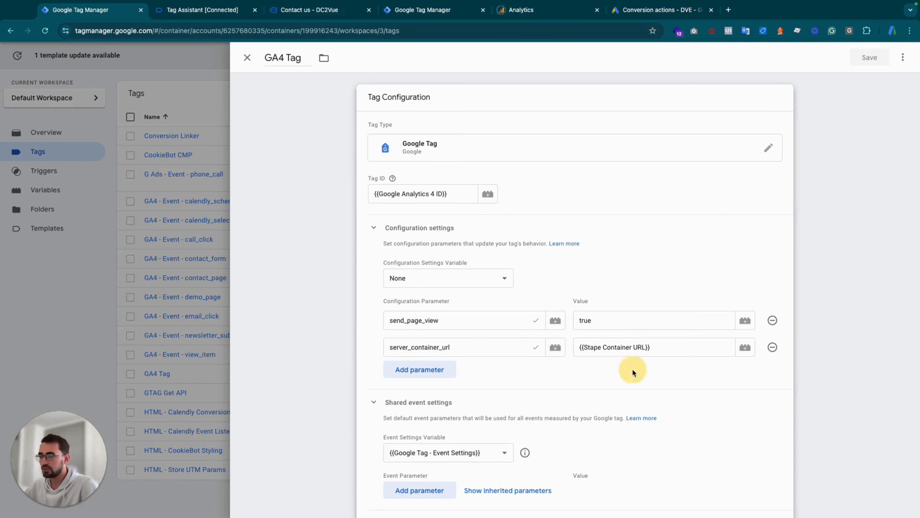
triple_click(663, 346)
left_click_drag(656, 347, 578, 347)
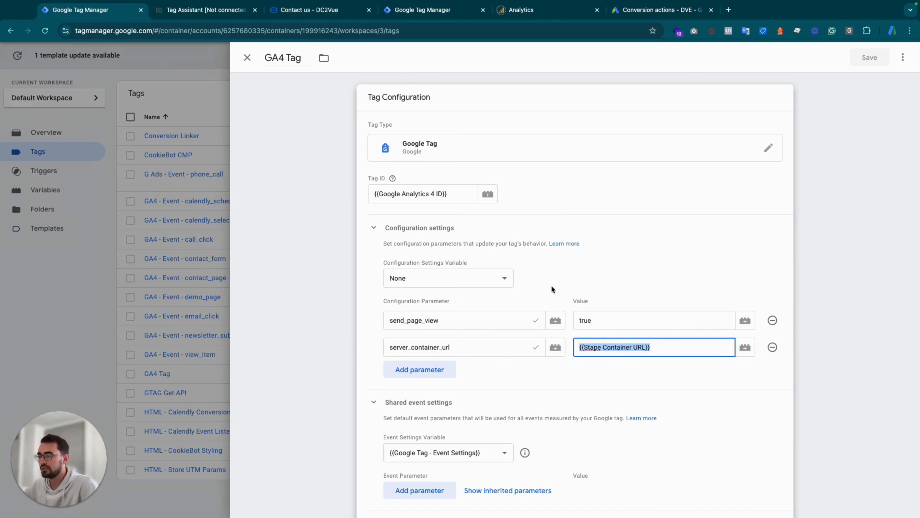
left_click(554, 383)
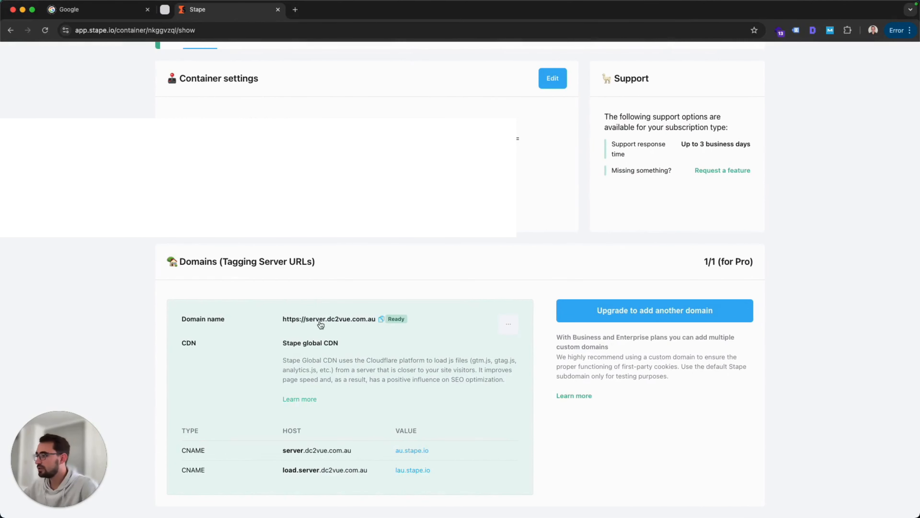
left_click(381, 319)
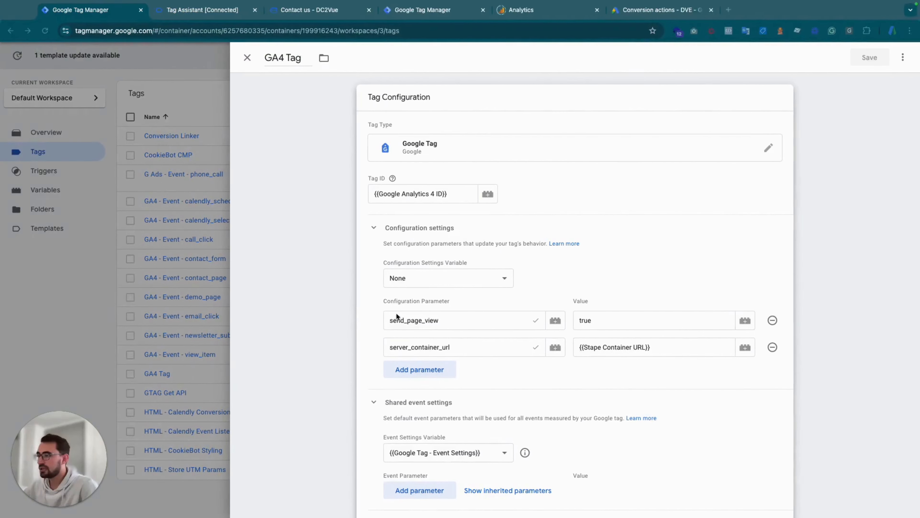
left_click(663, 347)
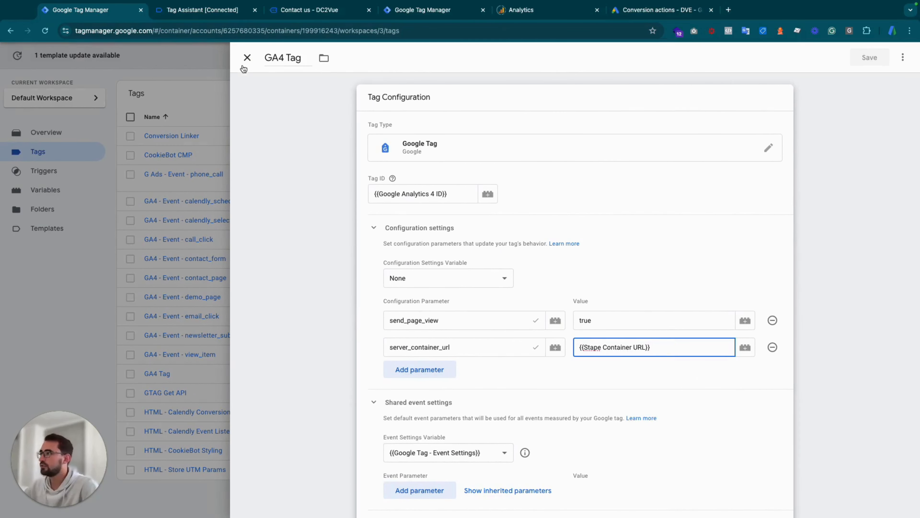
left_click(247, 57)
left_click(83, 193)
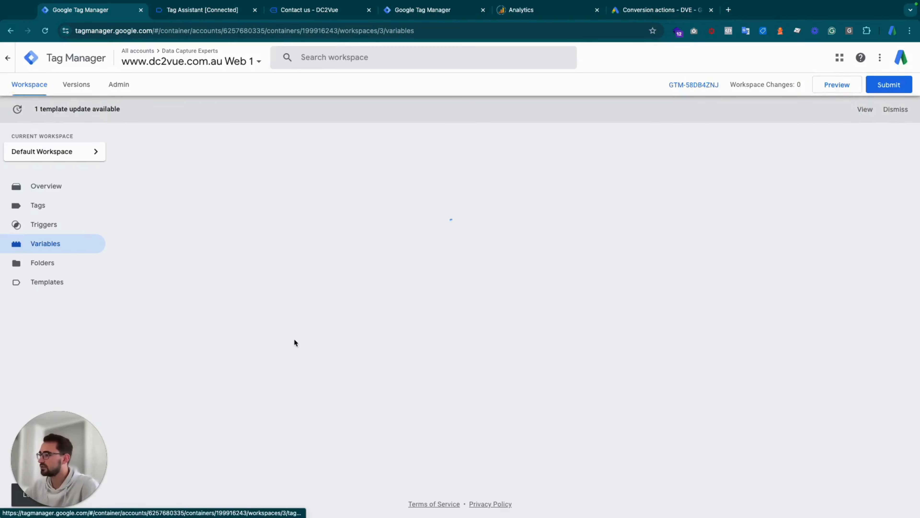
scroll(351, 360, "down", 15)
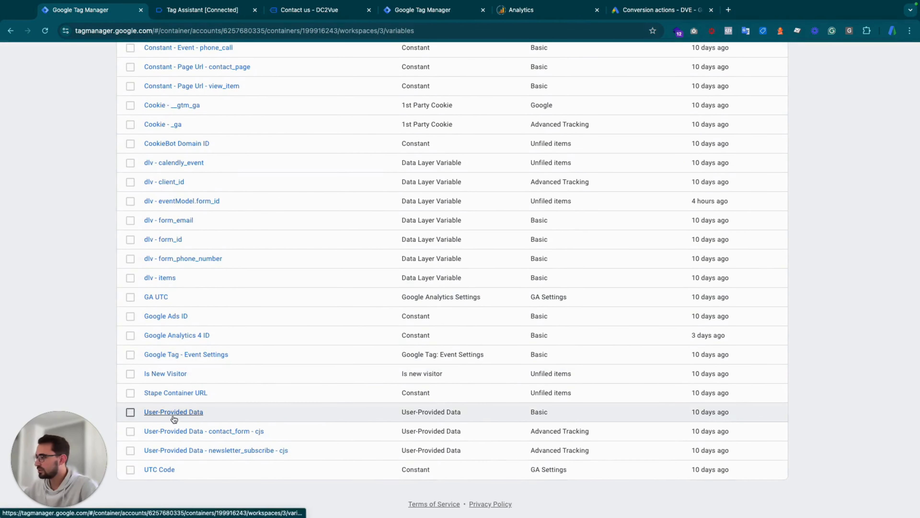
left_click(174, 392)
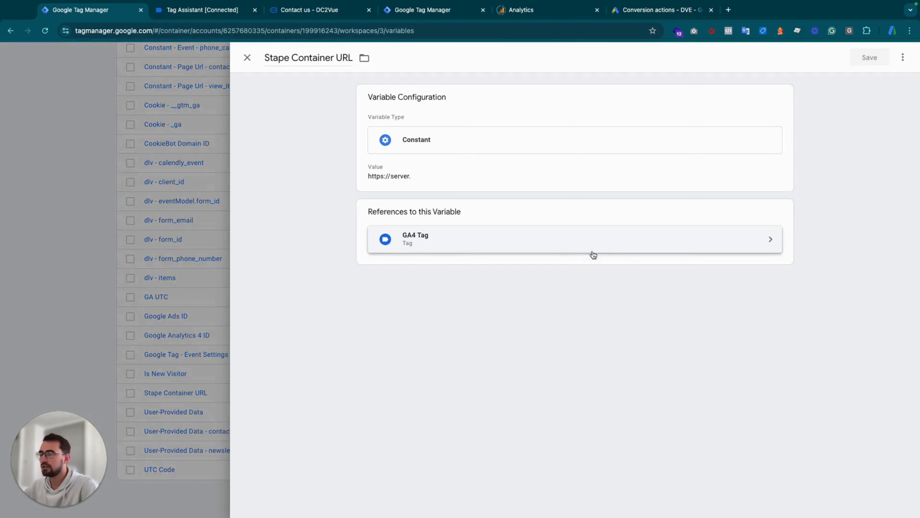
left_click(470, 175)
left_click(456, 201)
triple_click(458, 201)
key("super+v")
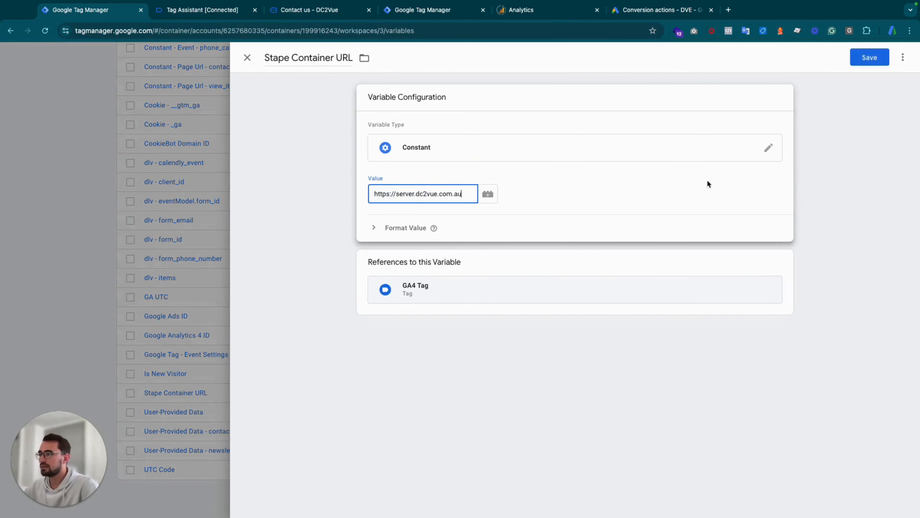
left_click(869, 58)
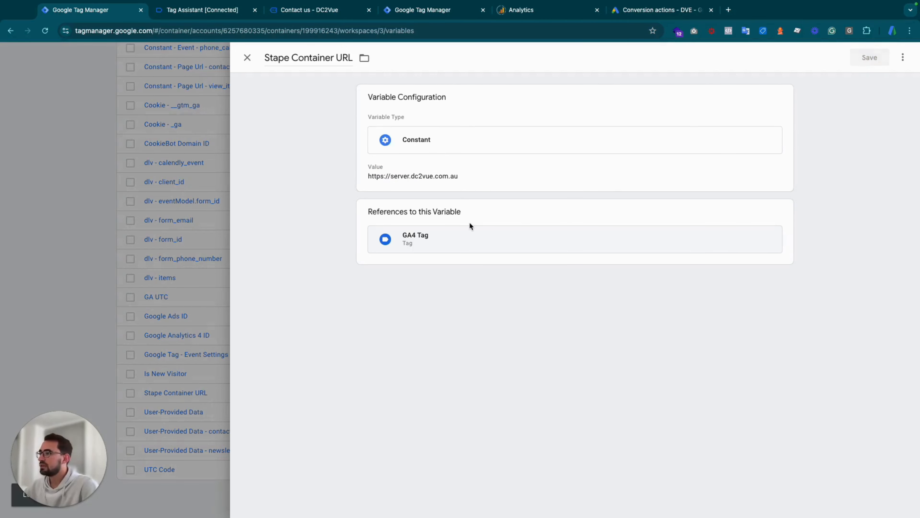
Step: Go back to the web container's list of tags
scroll(275, 321, "up", 15)
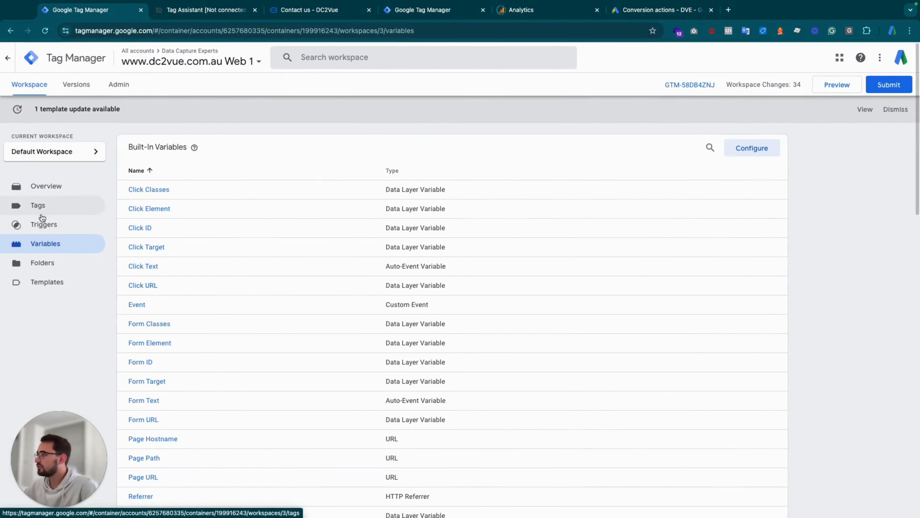
left_click(45, 226)
left_click(39, 206)
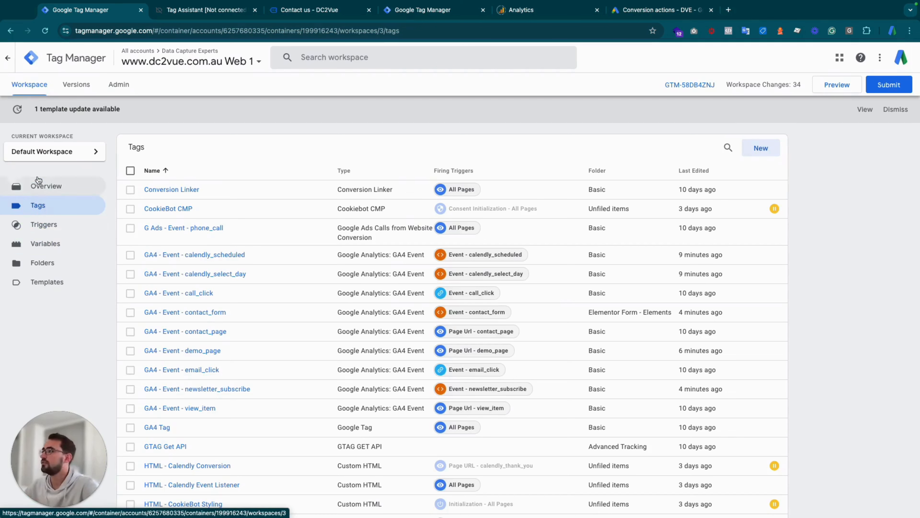
left_click(424, 10)
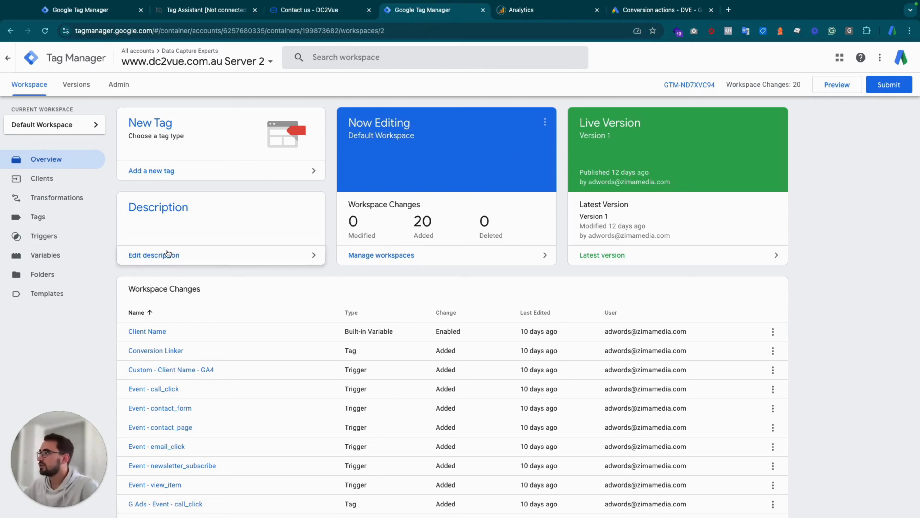
left_click(122, 87)
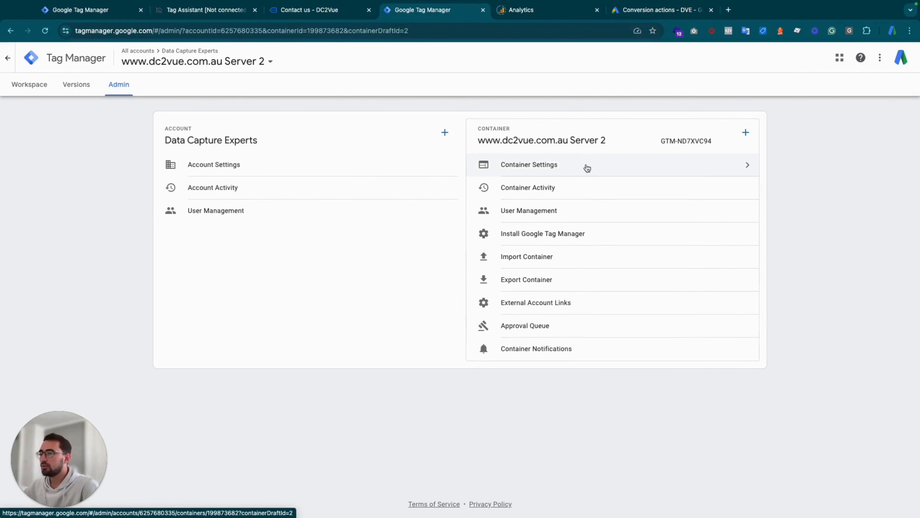
left_click(581, 170)
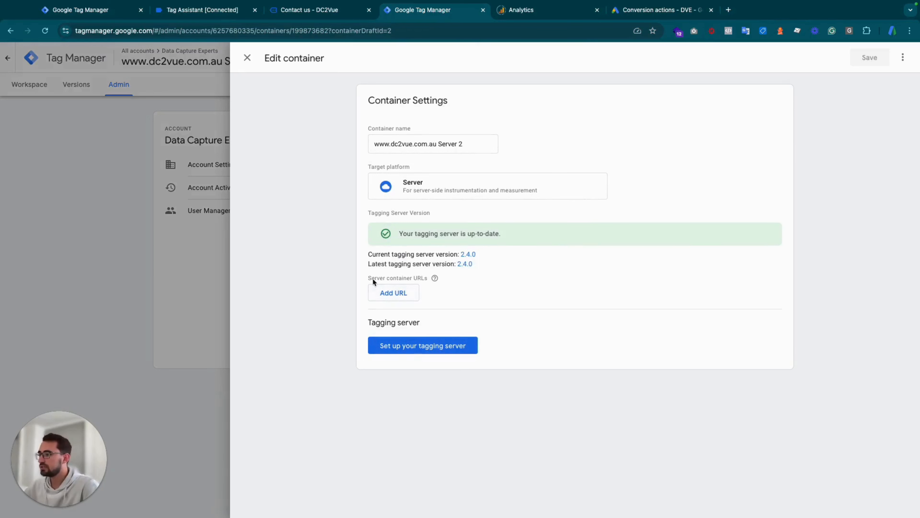
left_click_drag(423, 281, 429, 278)
left_click(394, 292)
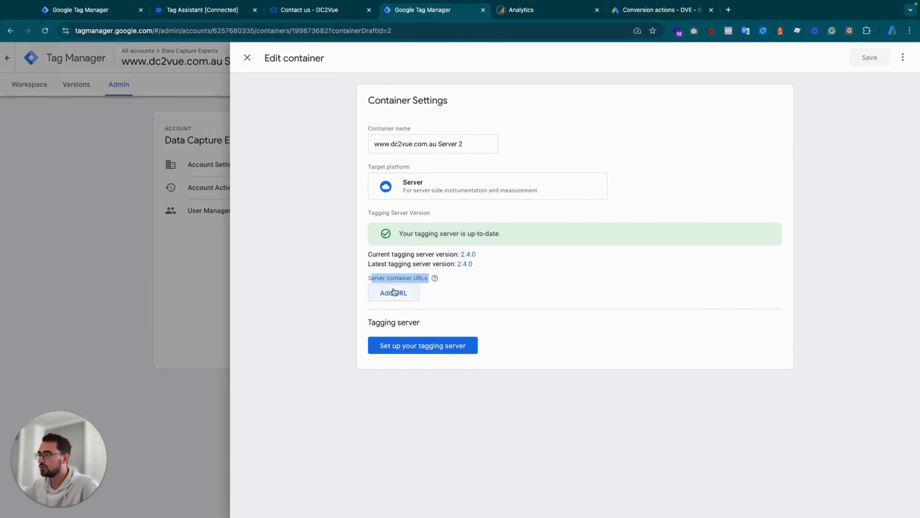
left_click(469, 295)
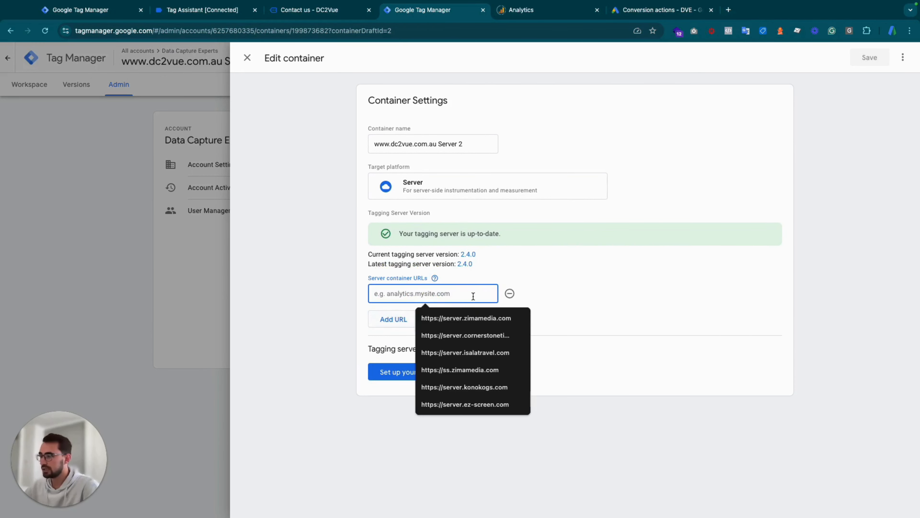
type("https://server.dc2vue.com.au")
left_click(596, 297)
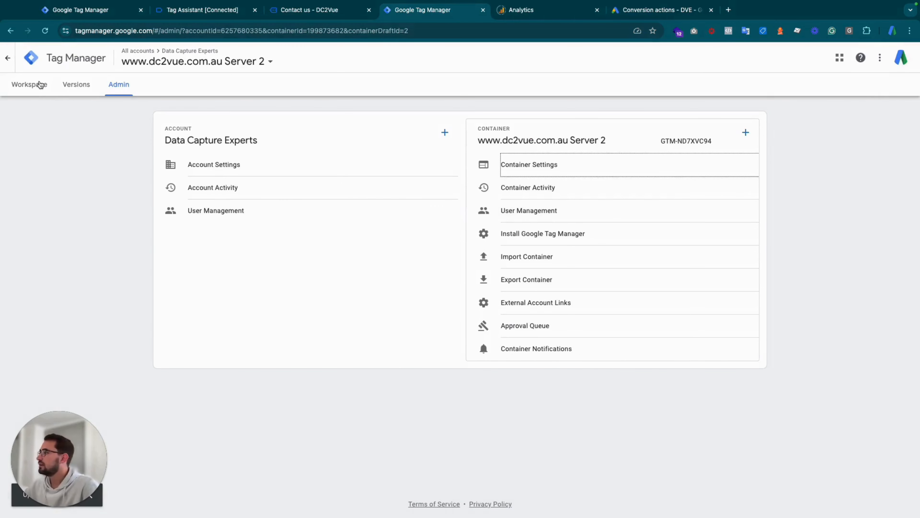
Step: Open the GA4 client in the server container's workspace and enable default gtag.js paths for specific IDs
left_click(55, 90)
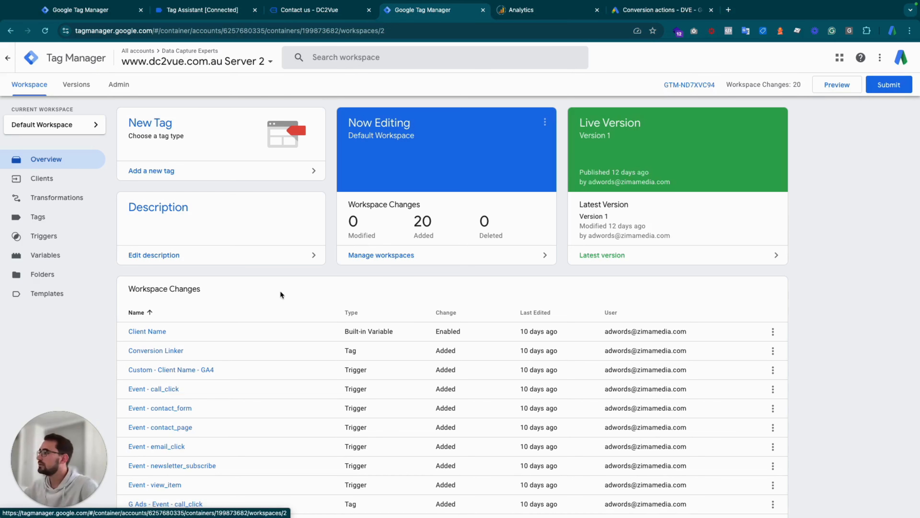
left_click(41, 178)
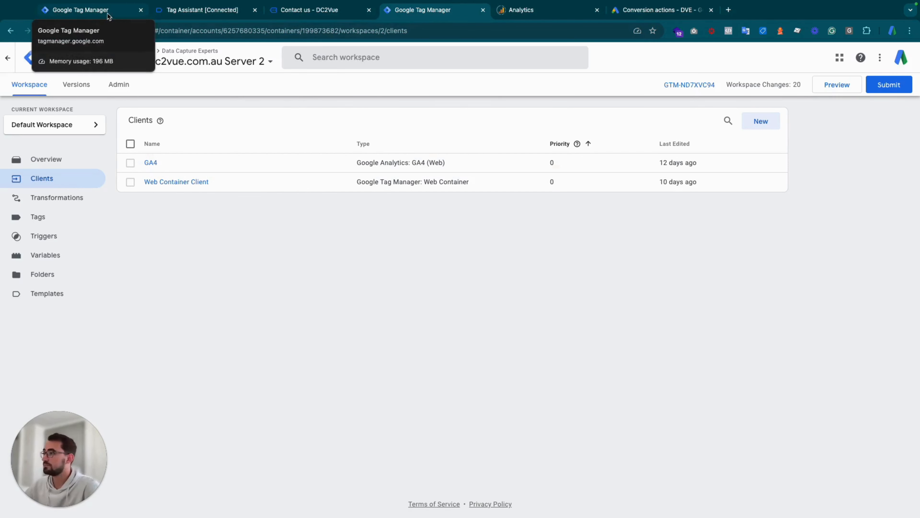
left_click(155, 163)
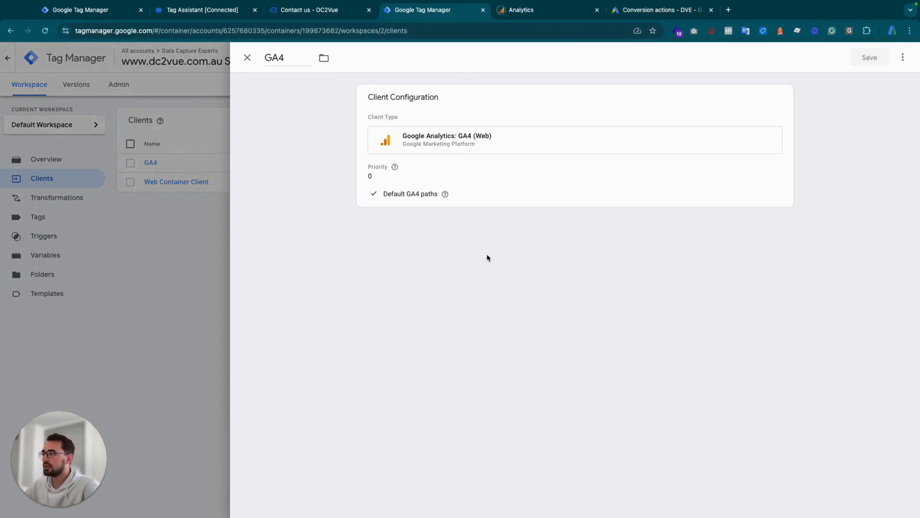
left_click(516, 175)
left_click(374, 248)
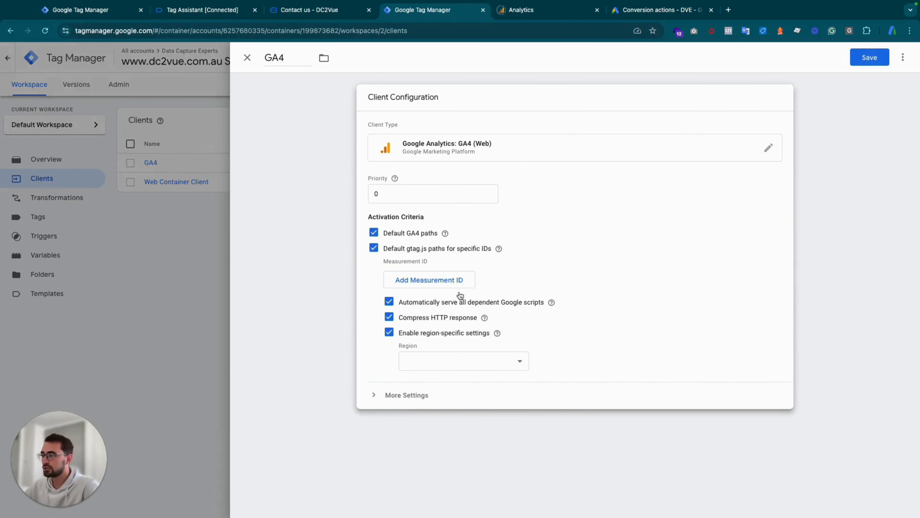
Step: Create a Visitor Region variable named Visitor Region that reads from Request Headers, and save it as the GA4 client's region
left_click(444, 363)
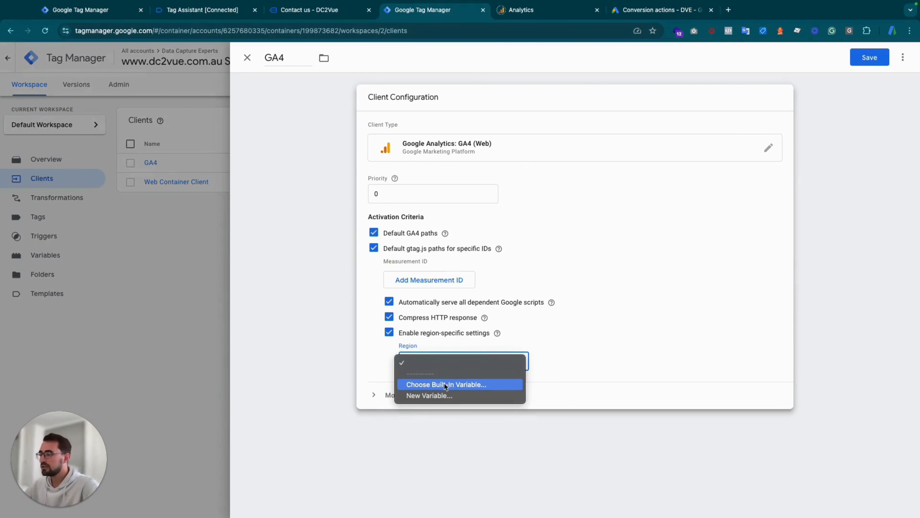
left_click(432, 396)
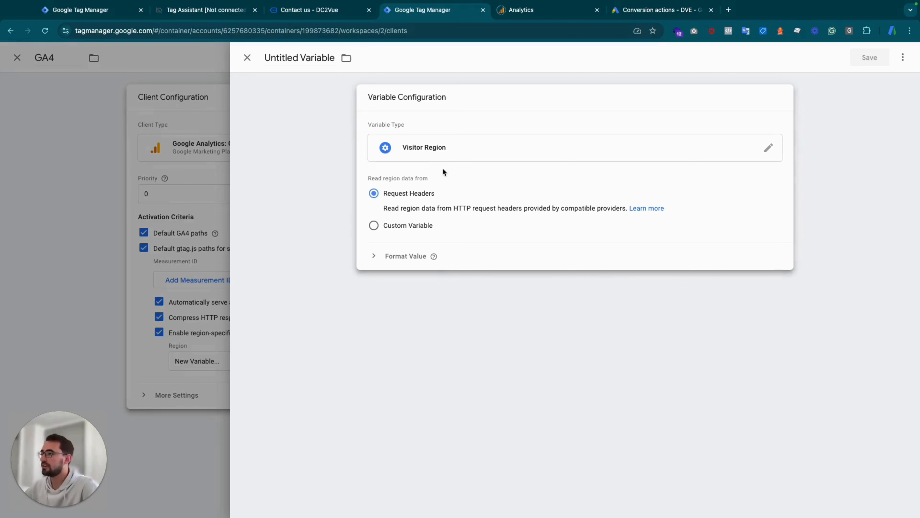
left_click(320, 60)
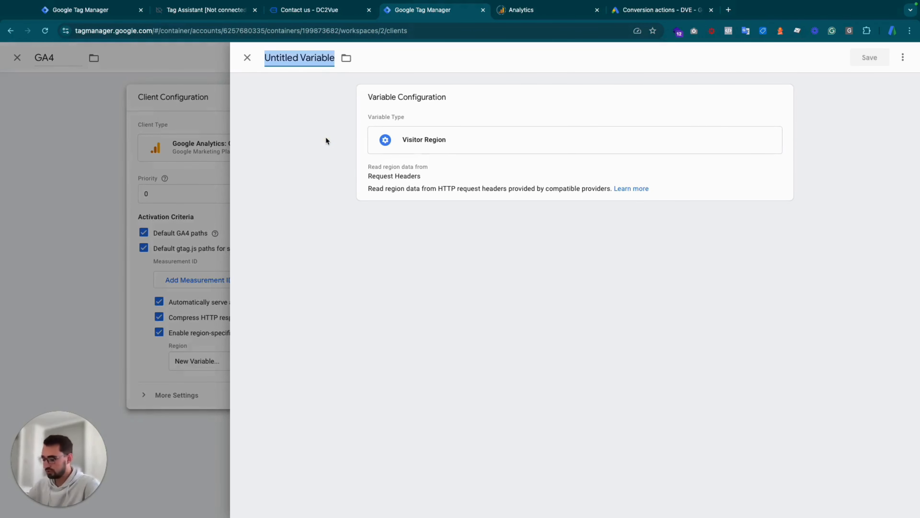
type("Visitor Region")
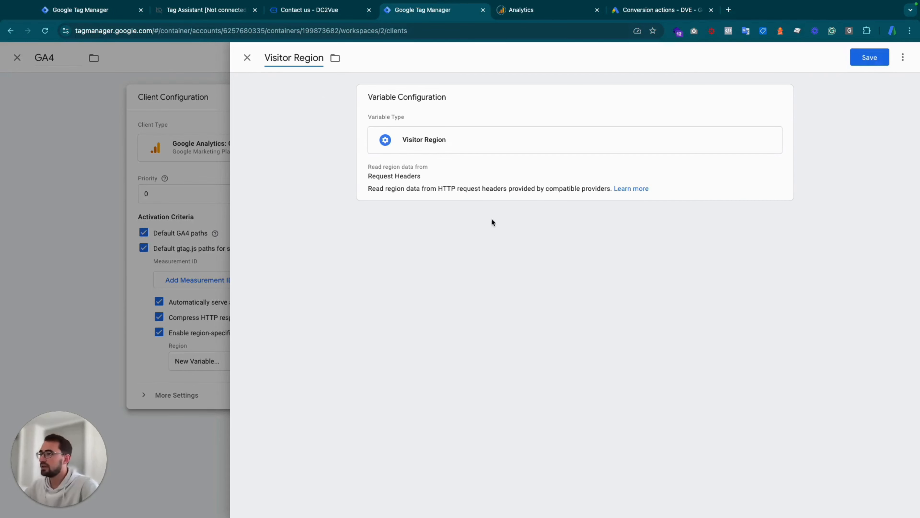
left_click(491, 180)
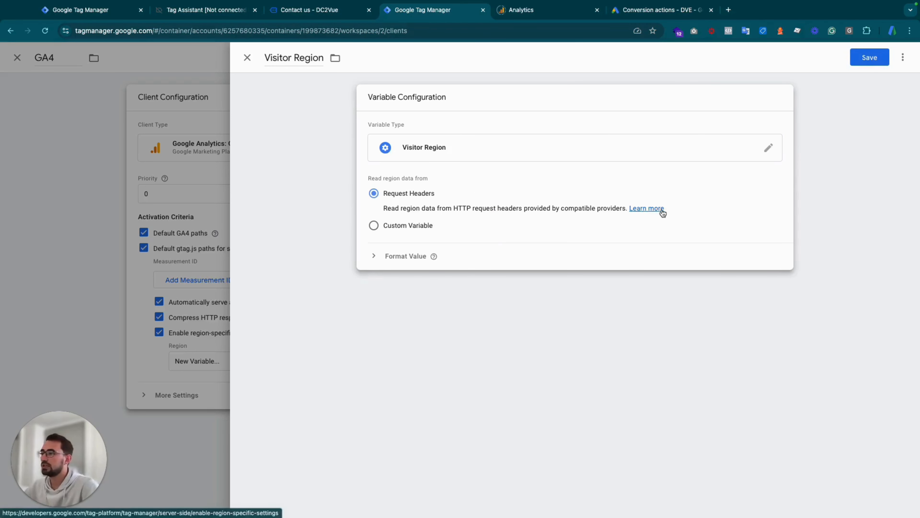
left_click(867, 58)
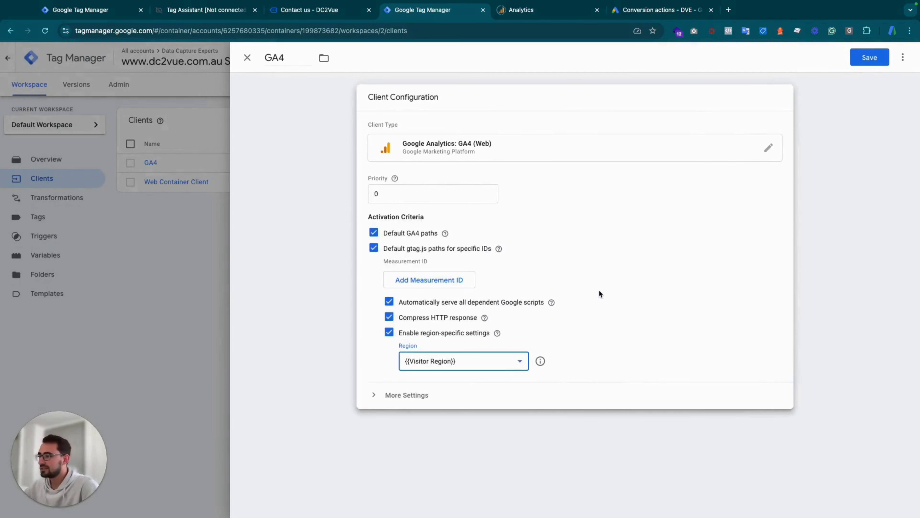
Step: Add {{Google Analytics 4 ID}} as the GA4 client's measurement ID, save the client and review its saved configuration
left_click(429, 286)
left_click(438, 274)
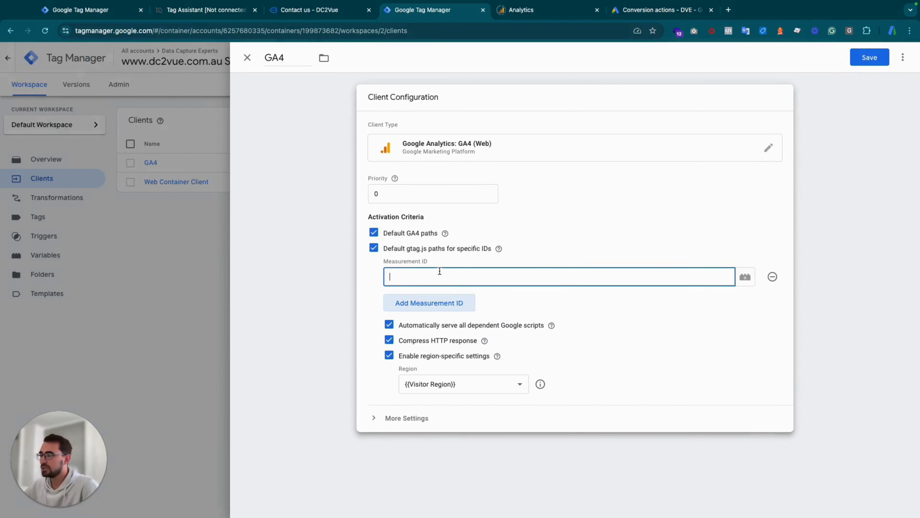
type("{")
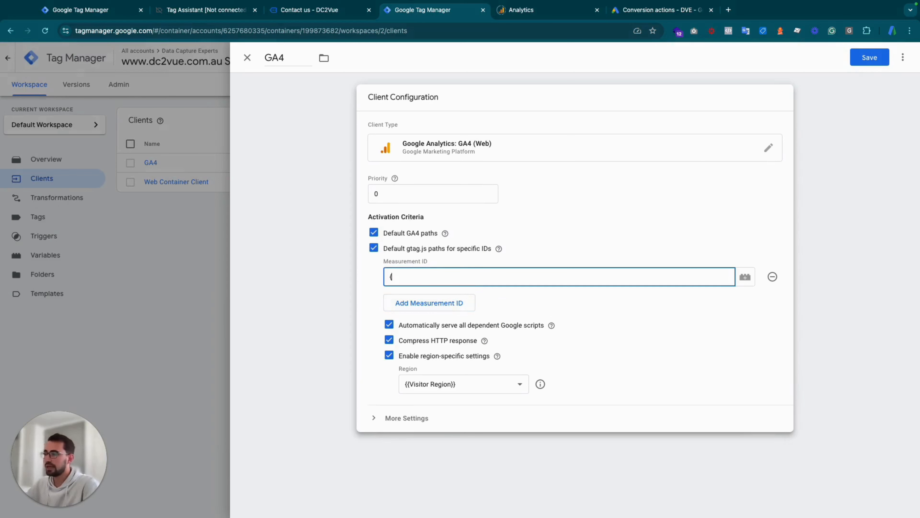
type("{")
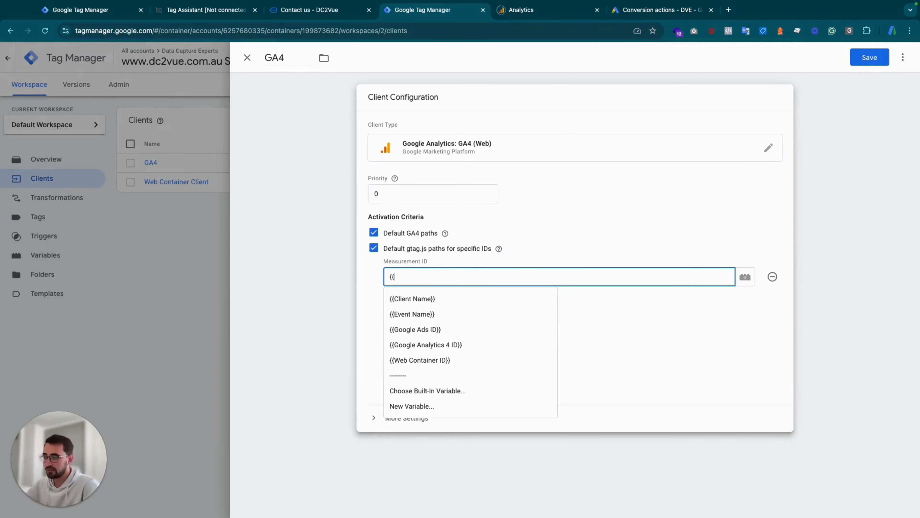
left_click(445, 347)
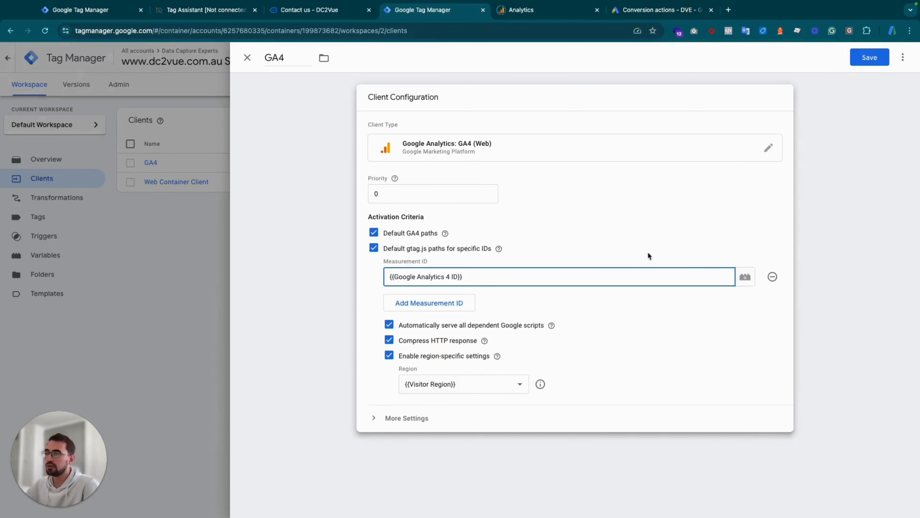
left_click(867, 56)
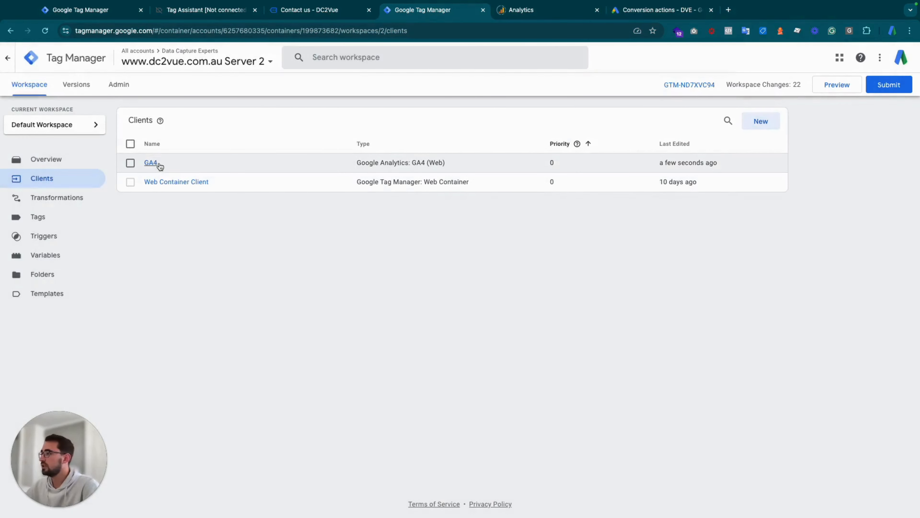
left_click(154, 163)
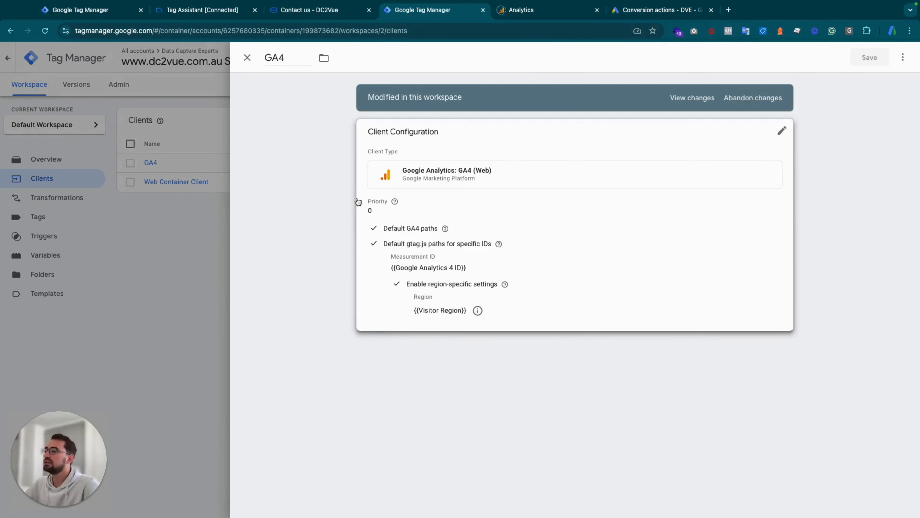
left_click(247, 58)
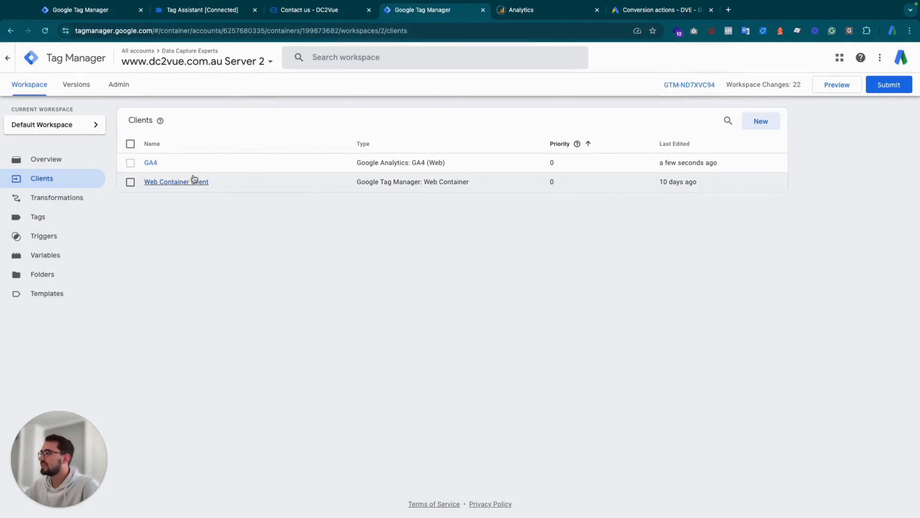
left_click(192, 181)
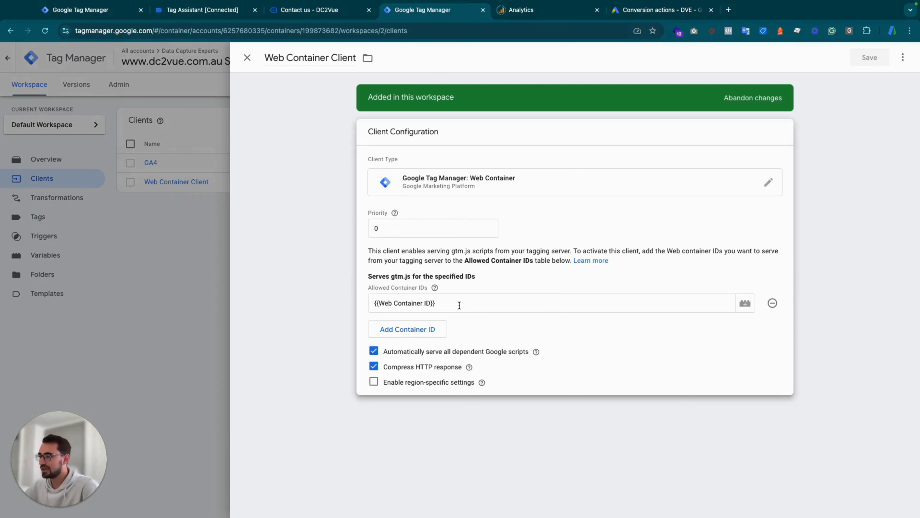
left_click_drag(373, 303, 454, 304)
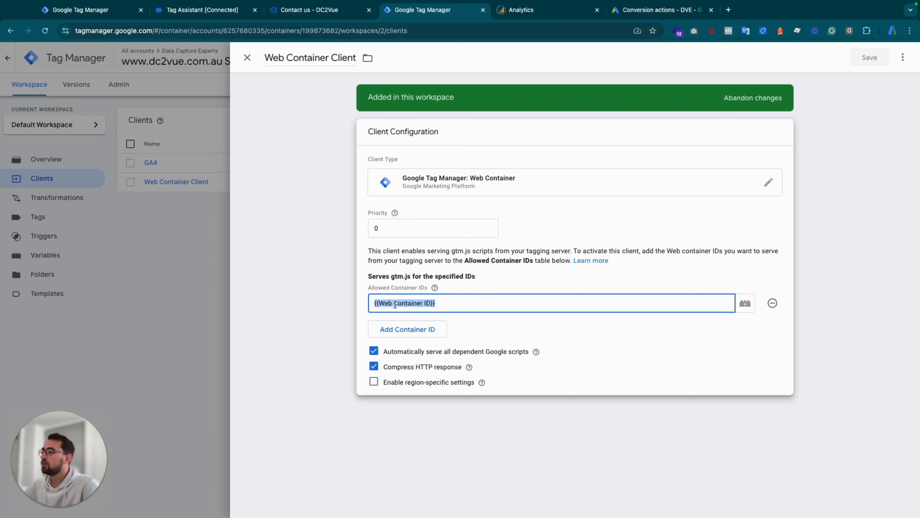
left_click(90, 10)
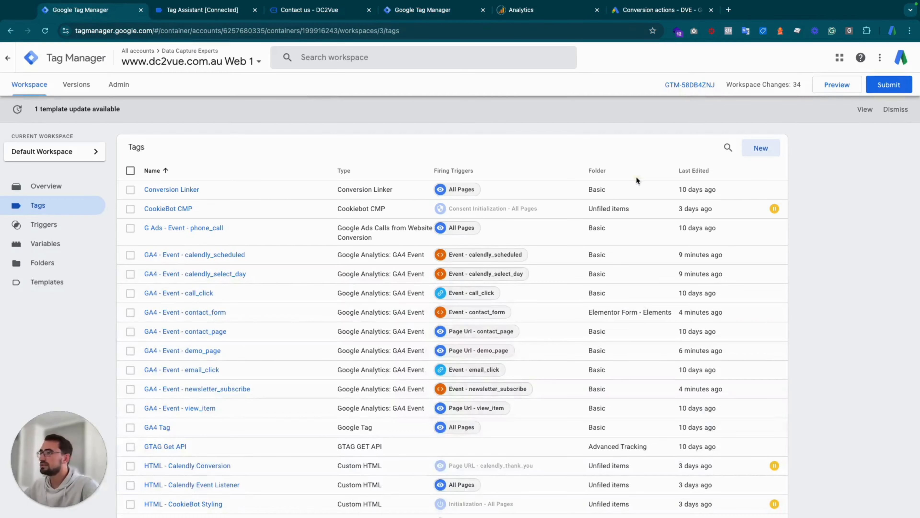
right_click(688, 88)
left_click(719, 163)
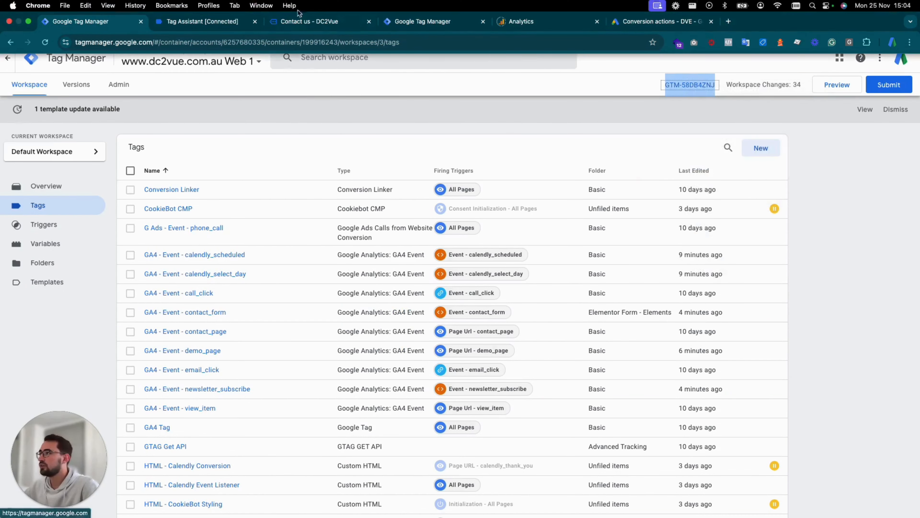
left_click(428, 22)
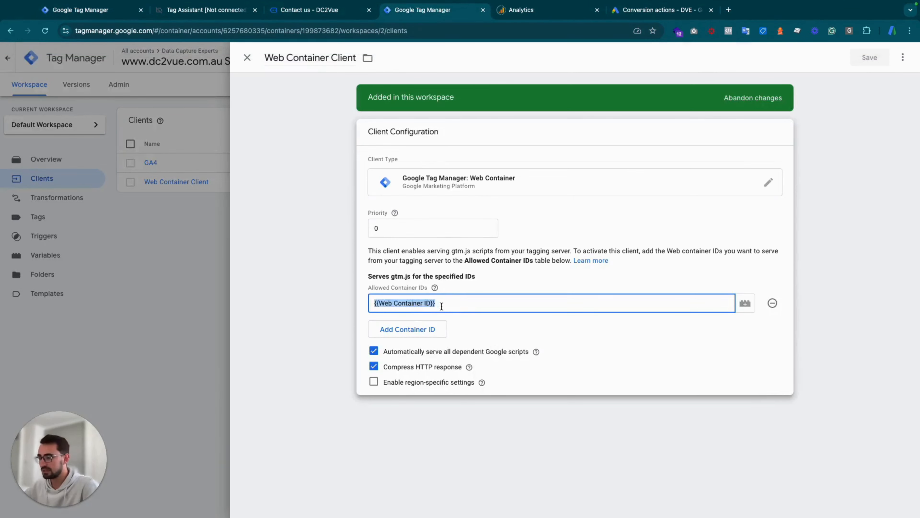
Step: Enable region-specific settings in the Web Container Client with {{Visitor Region}} as the region, and save the client
left_click(571, 337)
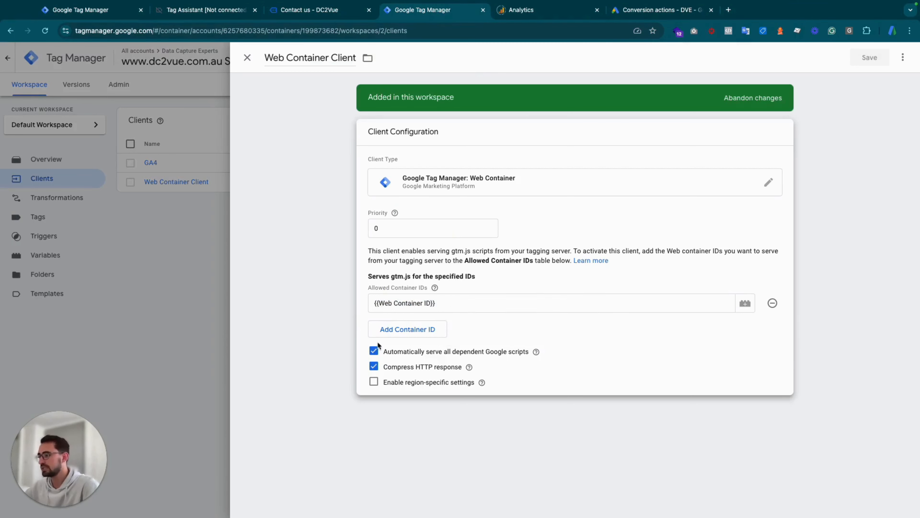
left_click(374, 381)
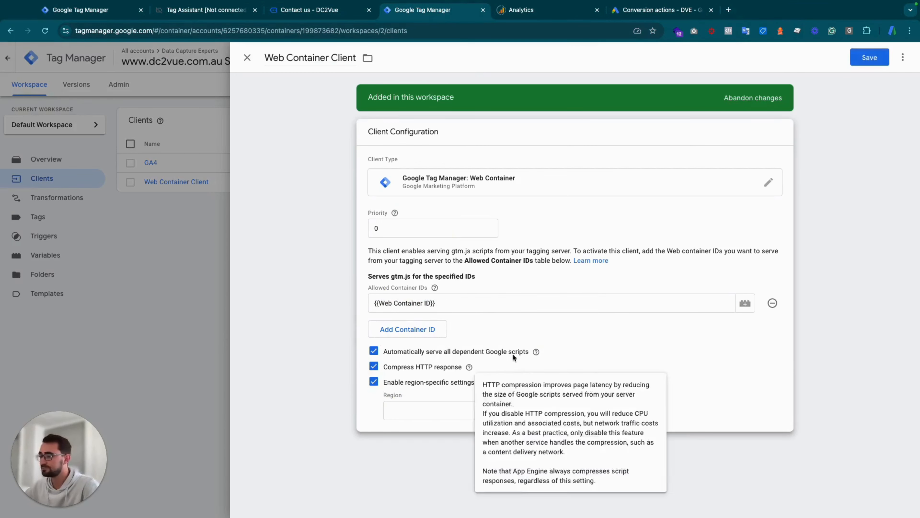
left_click(488, 413)
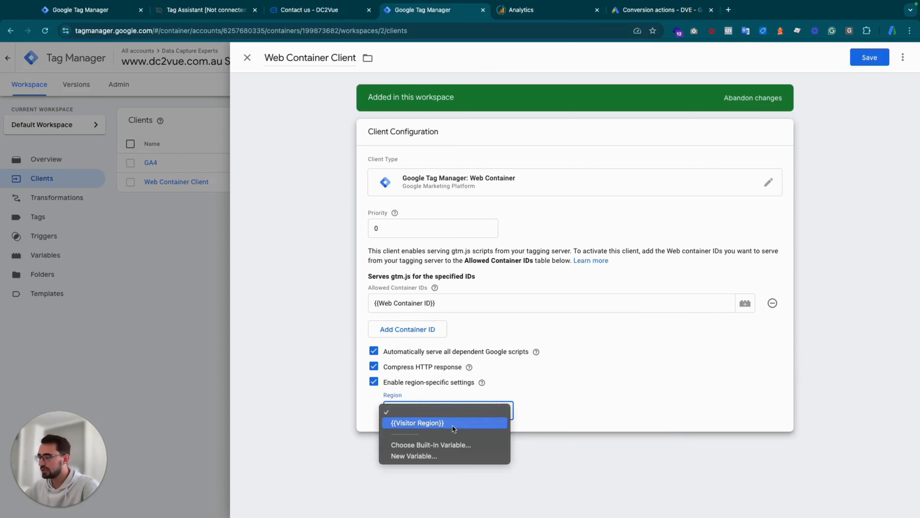
left_click(530, 431)
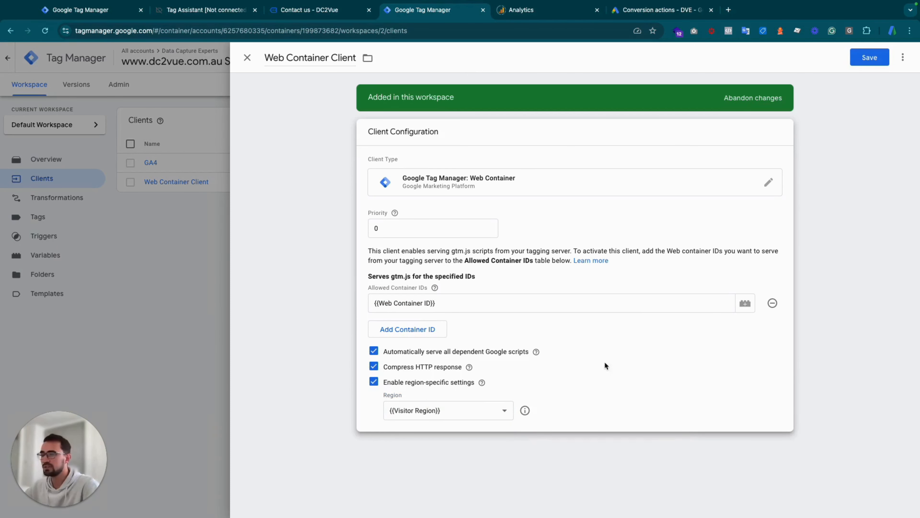
left_click(867, 63)
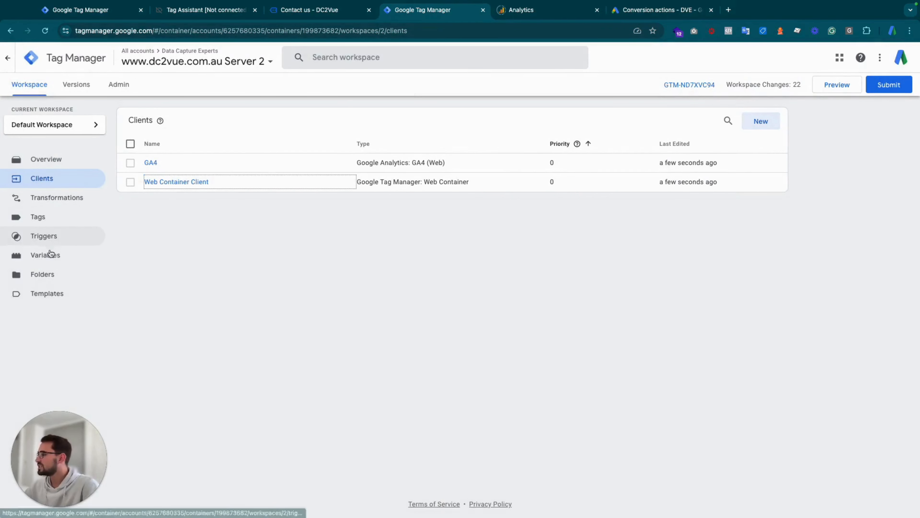
Step: Set the server container's Web Container ID constant variable to GTM-58DB4ZNJ, save it and close it
left_click(50, 254)
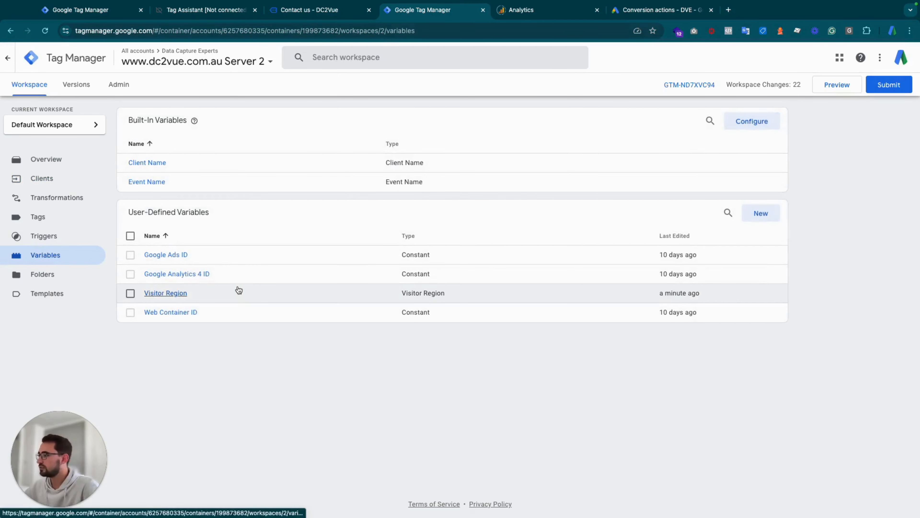
left_click(177, 318)
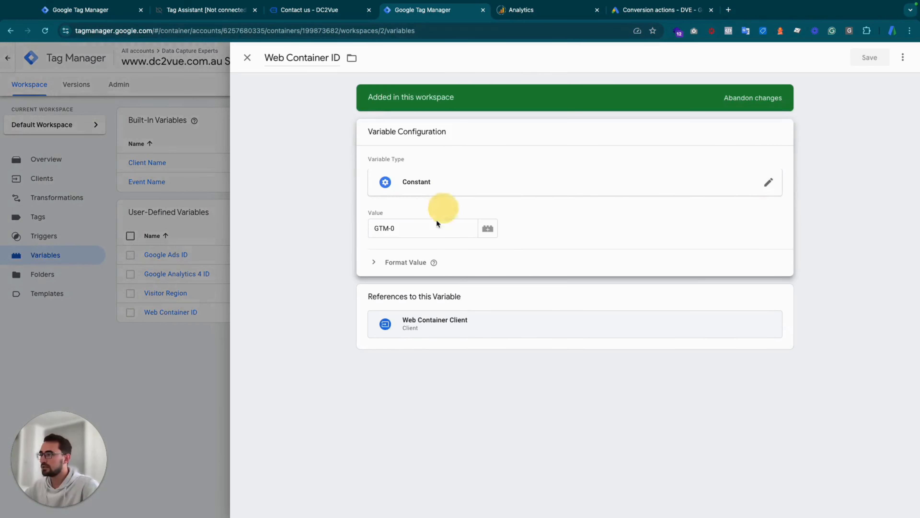
triple_click(436, 223)
key("ctrl+v")
left_click(869, 58)
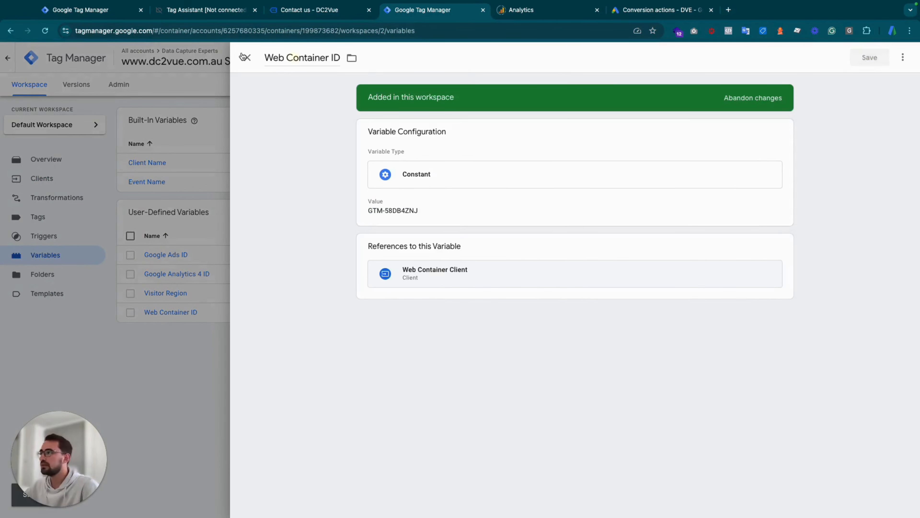
left_click(246, 58)
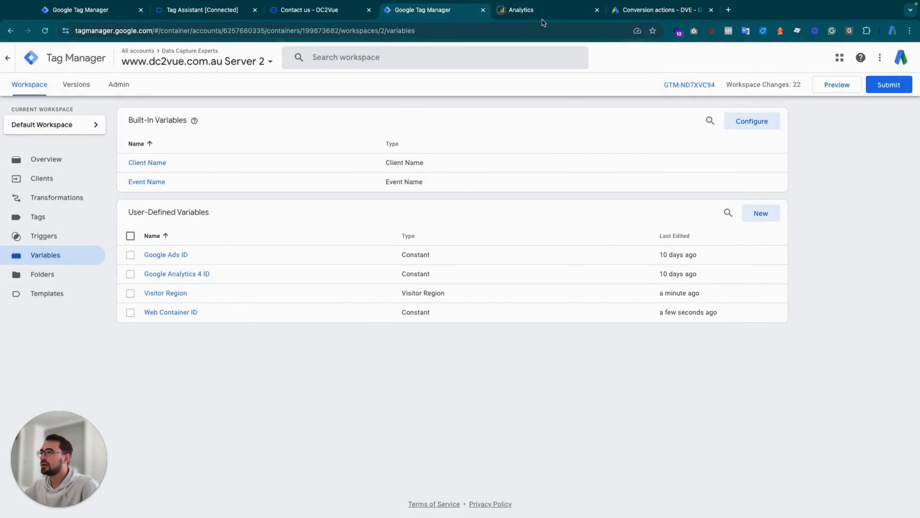
Step: Switch to Google Analytics and copy the measurement ID G-9QS409NSGP from the DC2Vue Web Site stream details
left_click(536, 10)
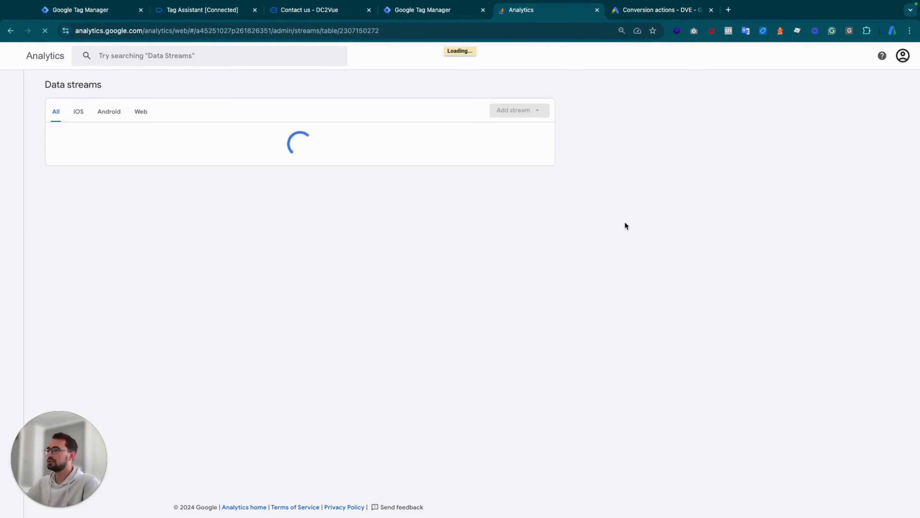
left_click(306, 170)
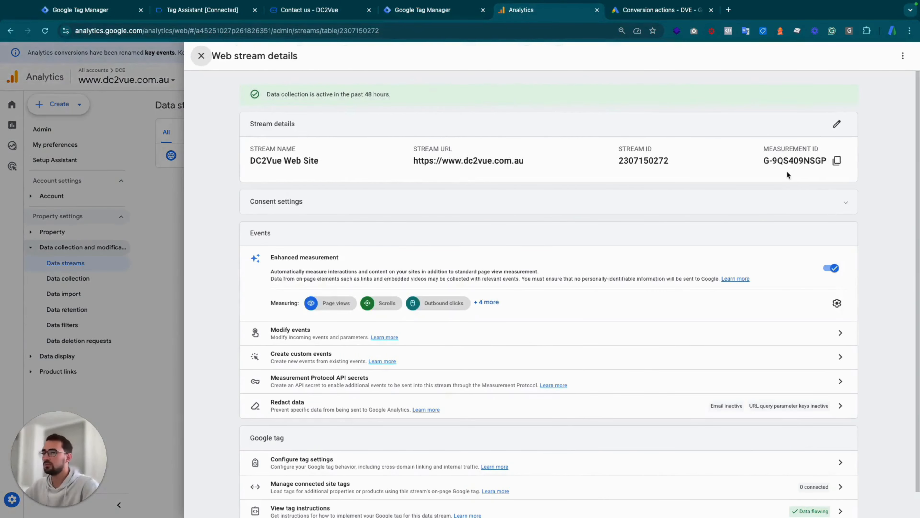
left_click(837, 160)
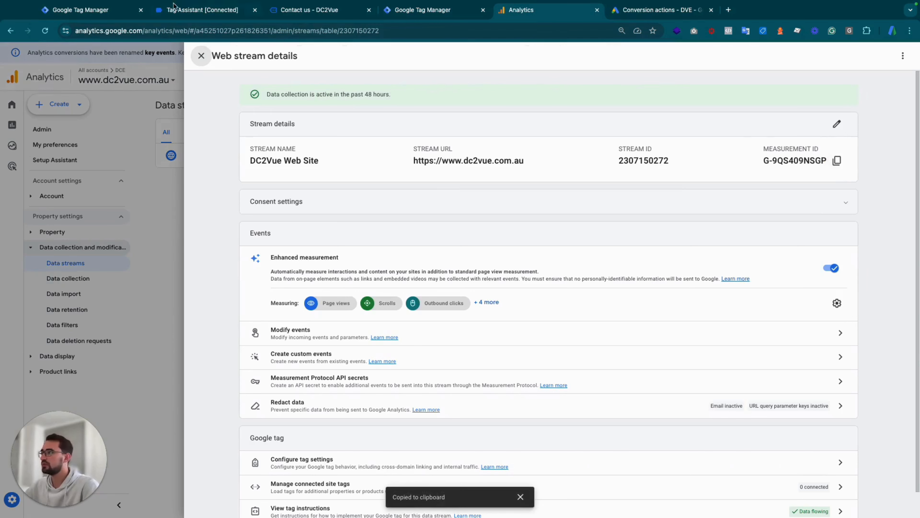
Step: Set the server container's Google Analytics 4 ID constant variable to G-9QS409NSGP and save it
left_click(407, 12)
left_click(198, 275)
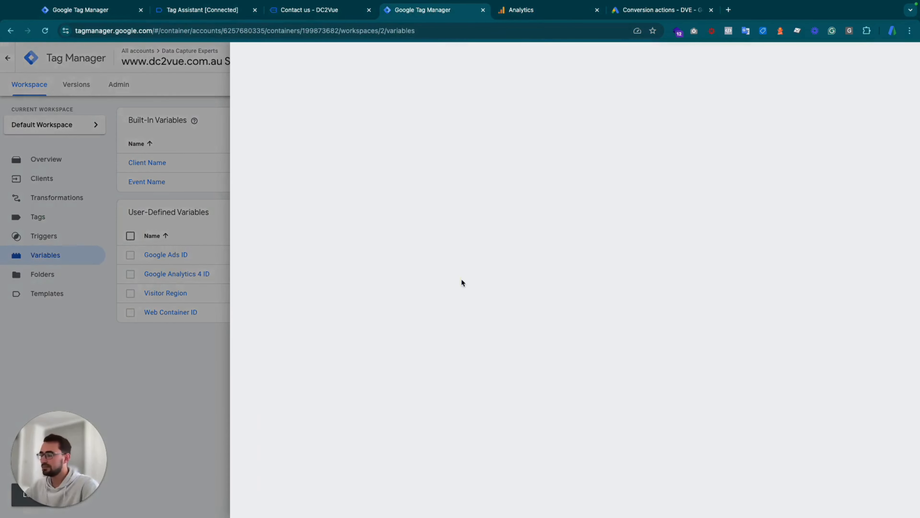
left_click(467, 213)
key("ctrl+a")
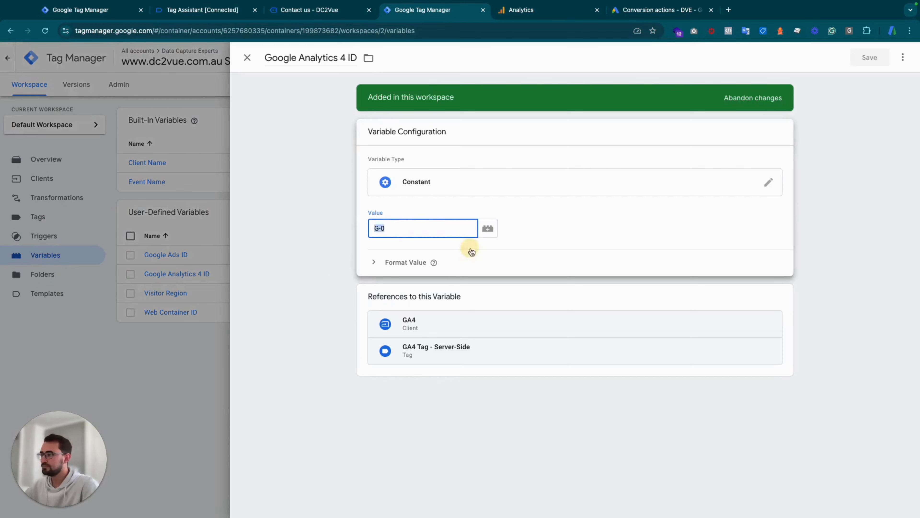
key("ctrl+v")
left_click(870, 58)
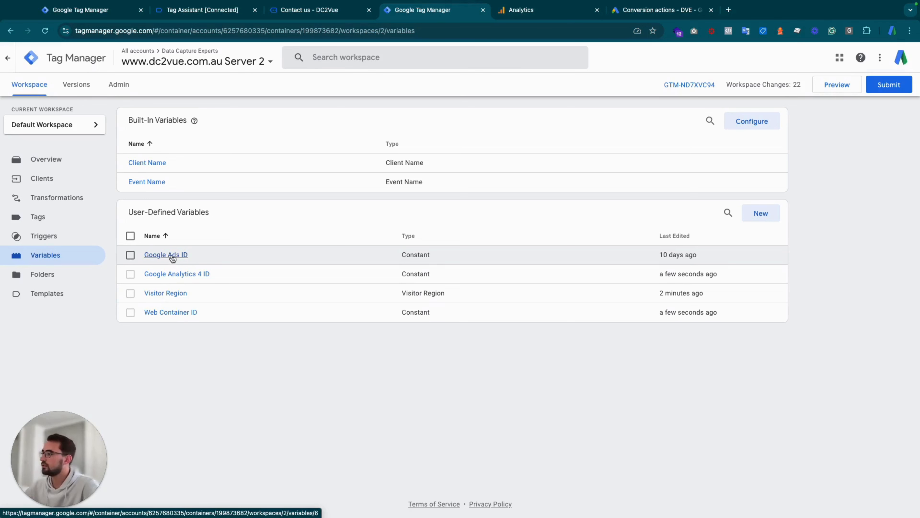
Step: Examine the firing condition of the server container's Custom - Client Name - GA4 trigger, including its variable choices, and close it
left_click(43, 235)
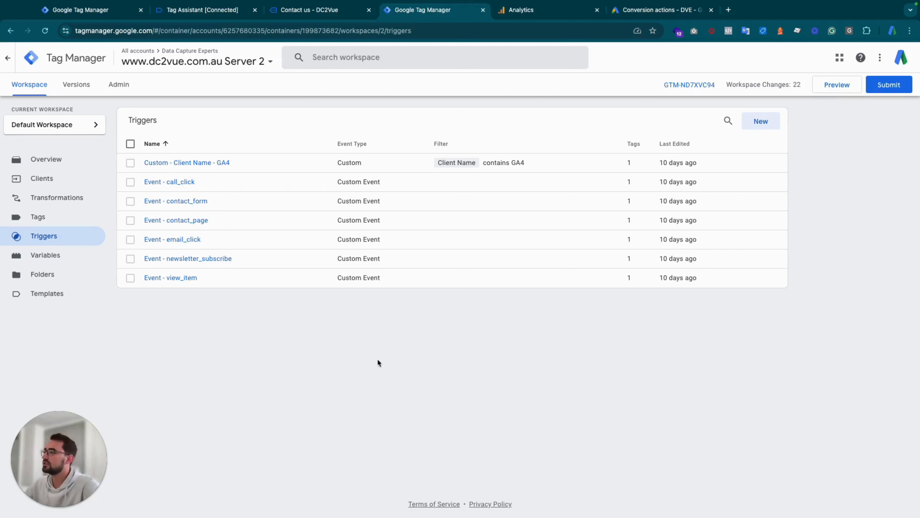
left_click(206, 164)
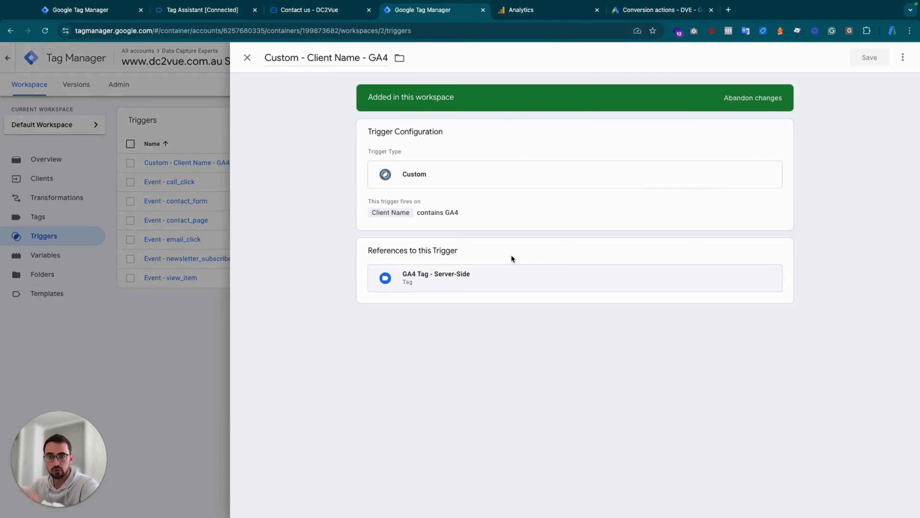
left_click(511, 220)
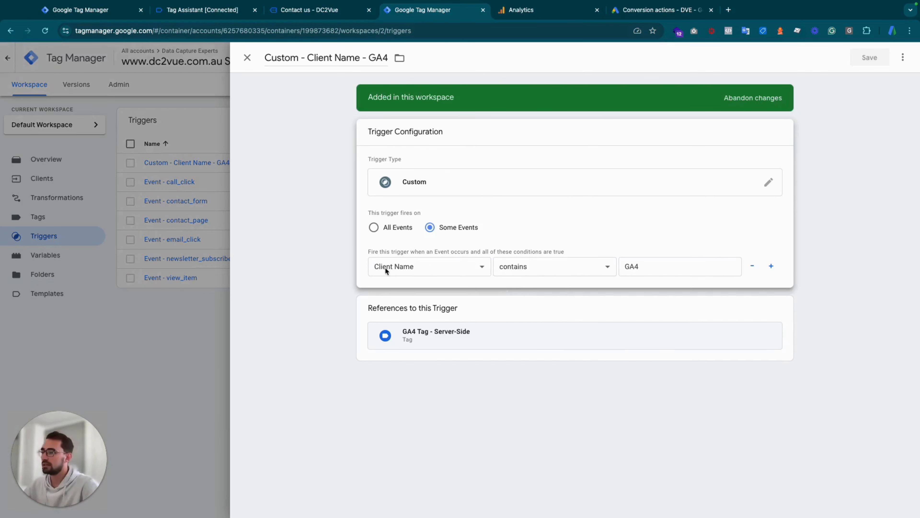
left_click(426, 268)
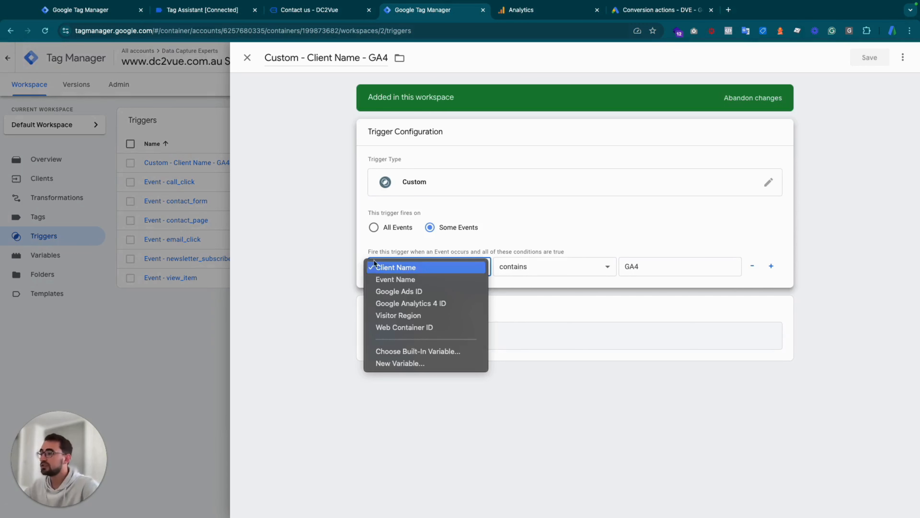
left_click(332, 260)
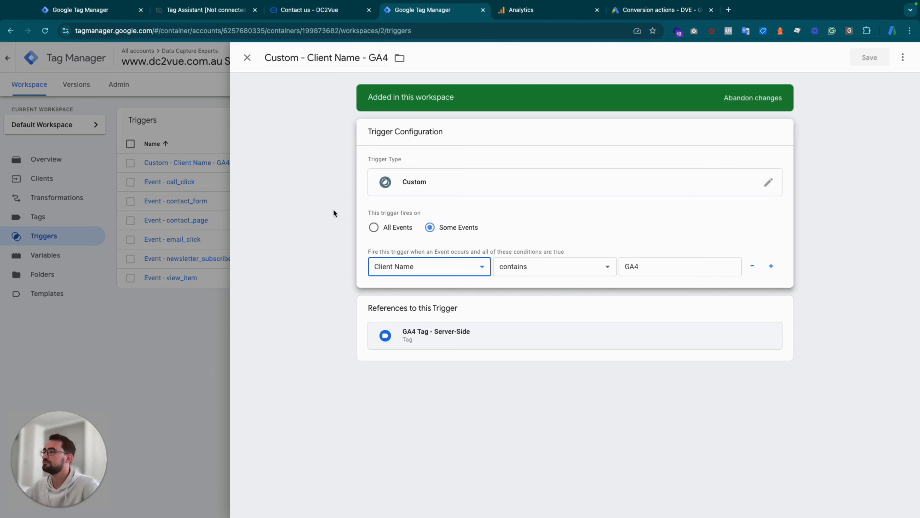
left_click(247, 57)
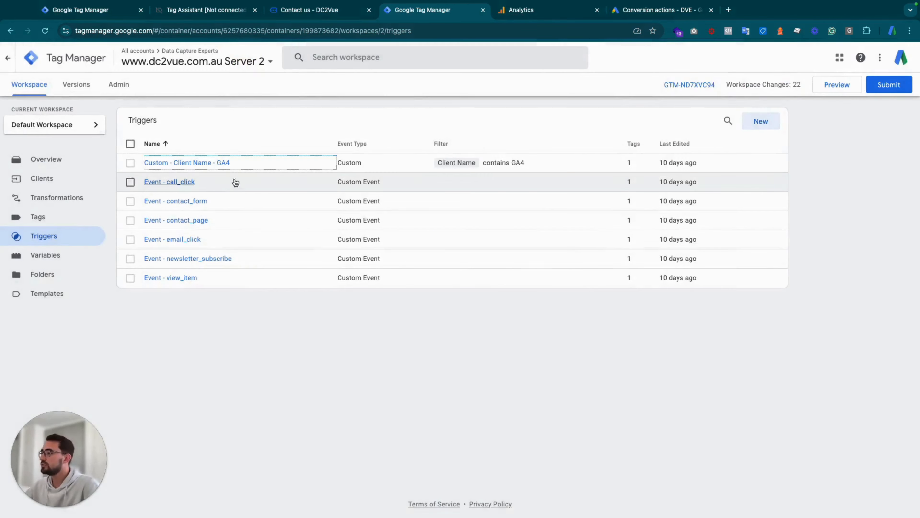
Step: Examine the event name, firing setting and tag reference of the Event - call_click trigger, and close it
left_click(185, 185)
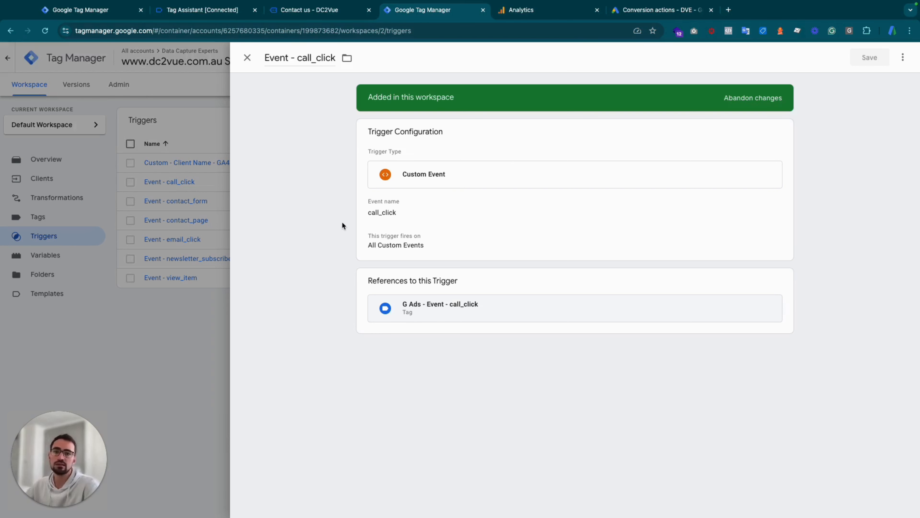
left_click(459, 205)
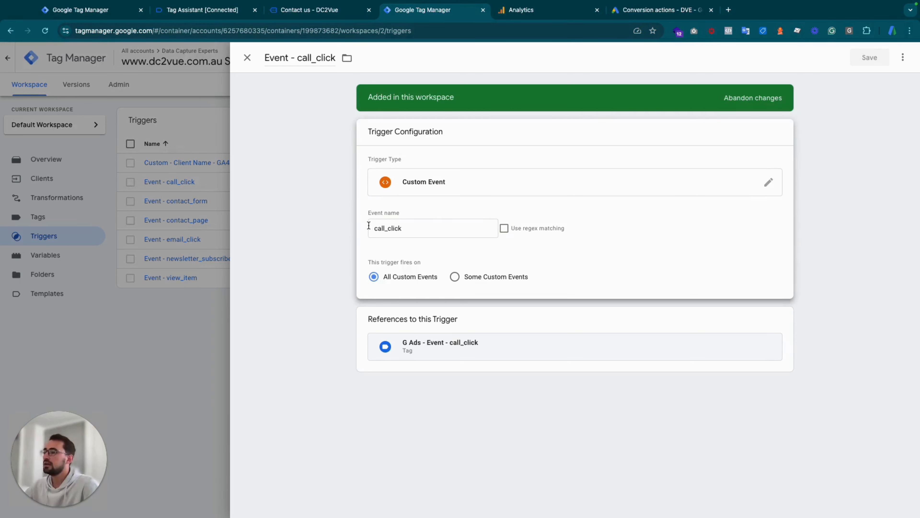
left_click_drag(373, 228, 407, 229)
left_click(285, 134)
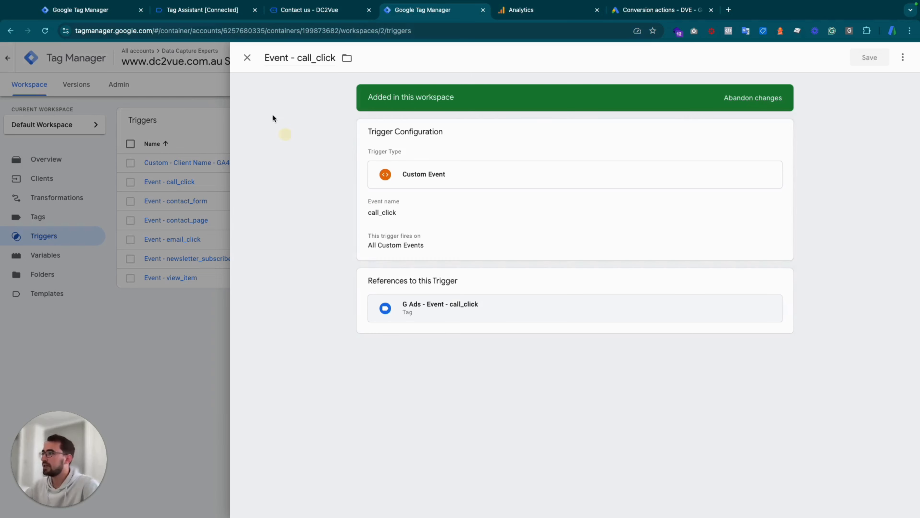
left_click(247, 58)
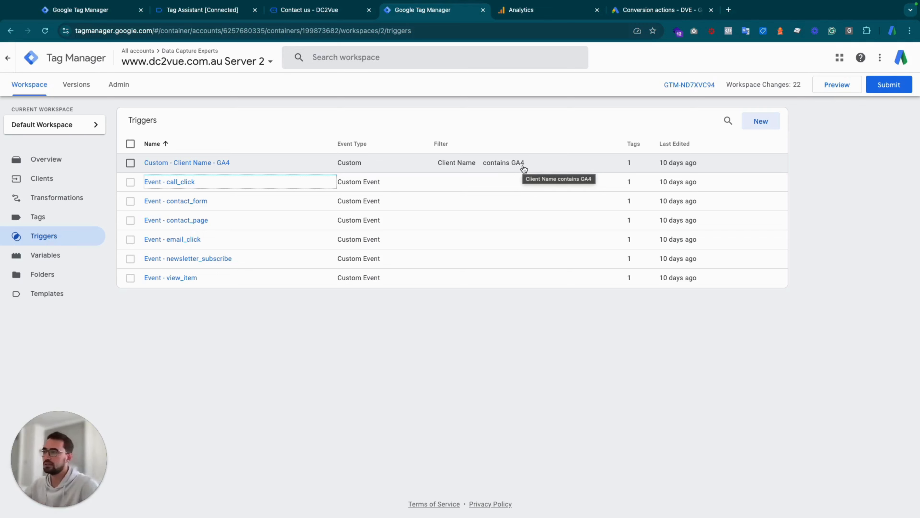
left_click(186, 185)
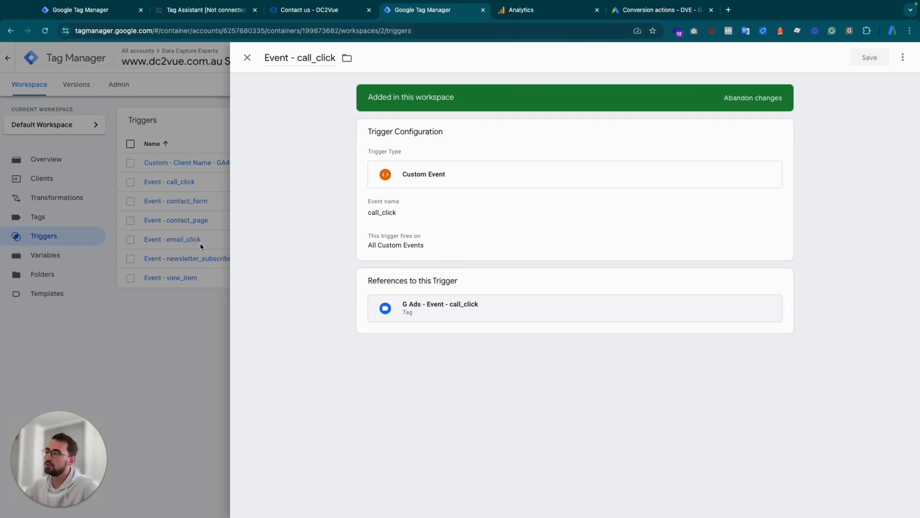
left_click(200, 242)
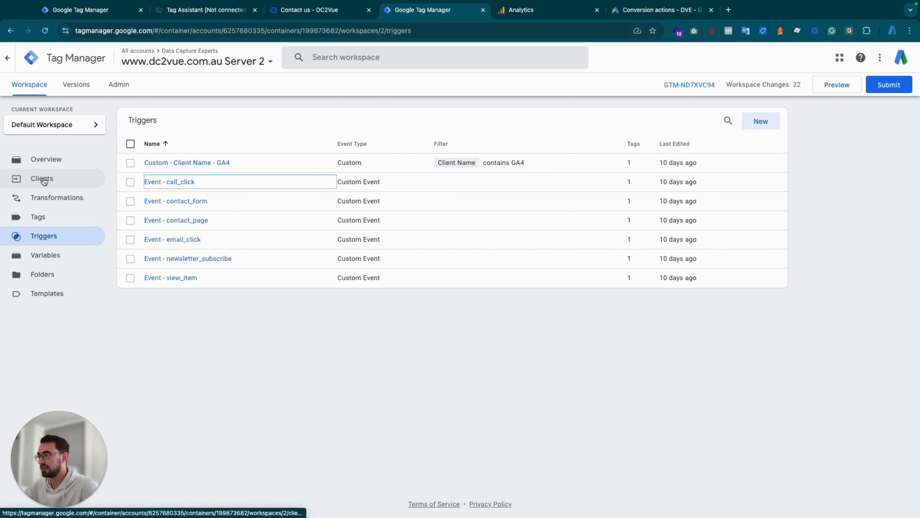
Step: Review the conversion settings and firing trigger of the G Ads - Event - call_click tag, and close it
left_click(43, 217)
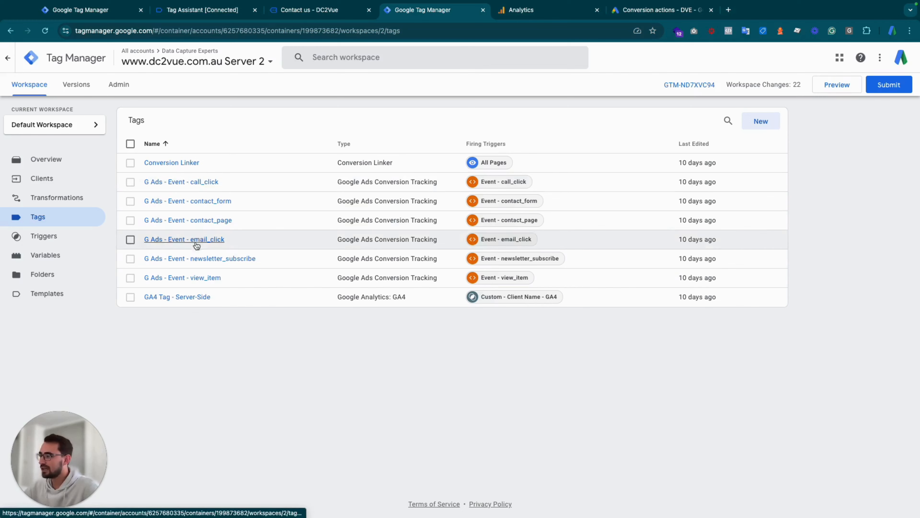
left_click(195, 182)
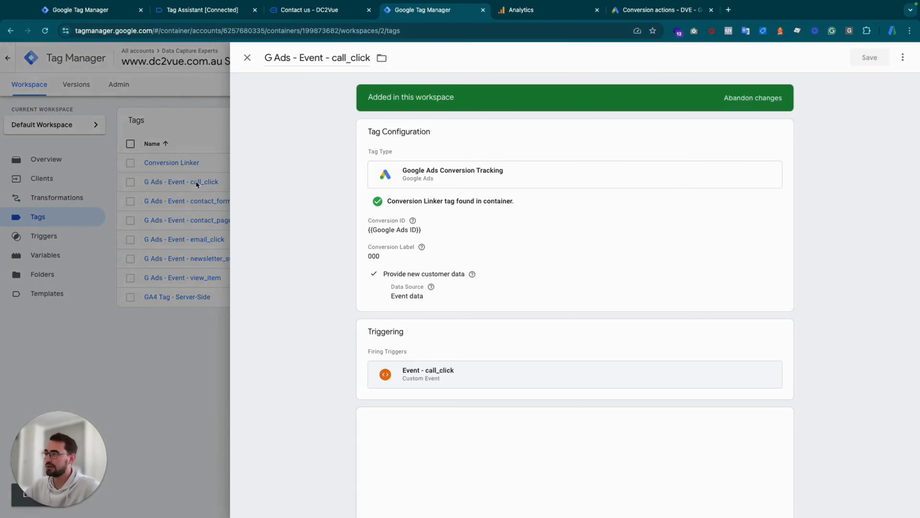
left_click(197, 182)
left_click(203, 183)
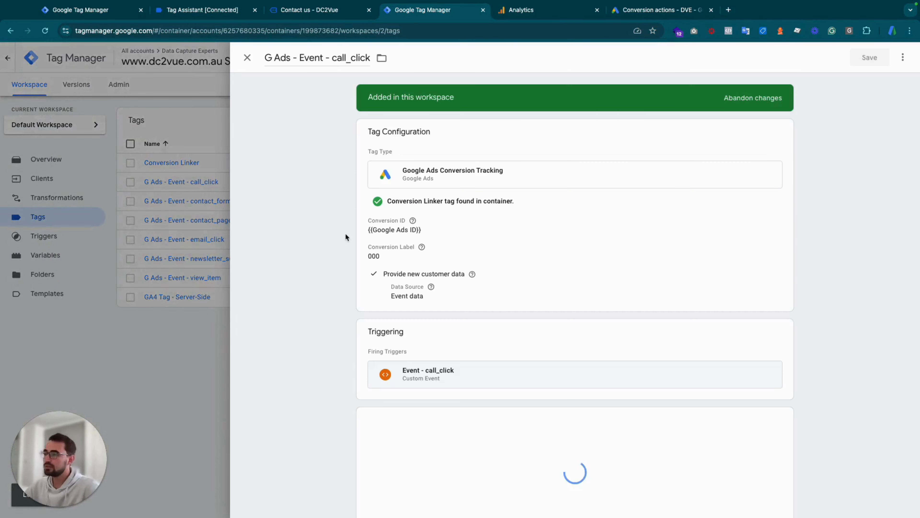
left_click(458, 237)
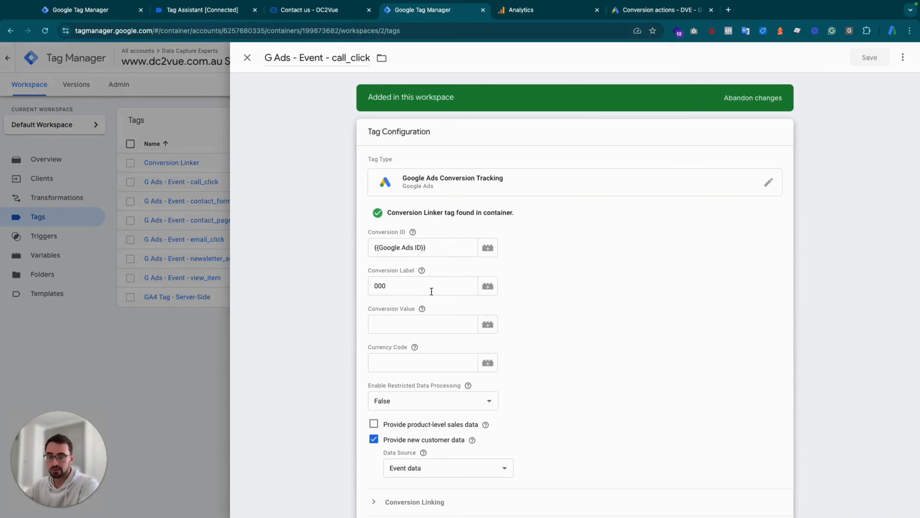
scroll(407, 218, "down", 3)
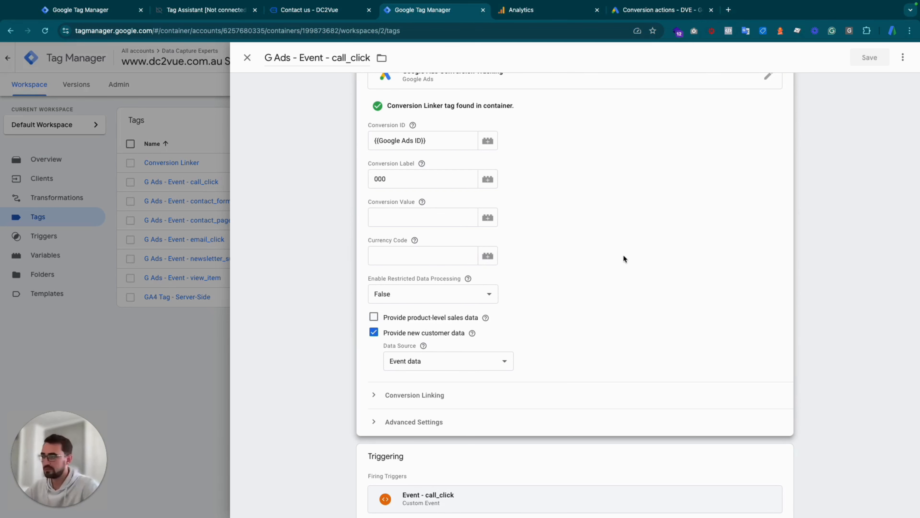
scroll(623, 255, "down", 3)
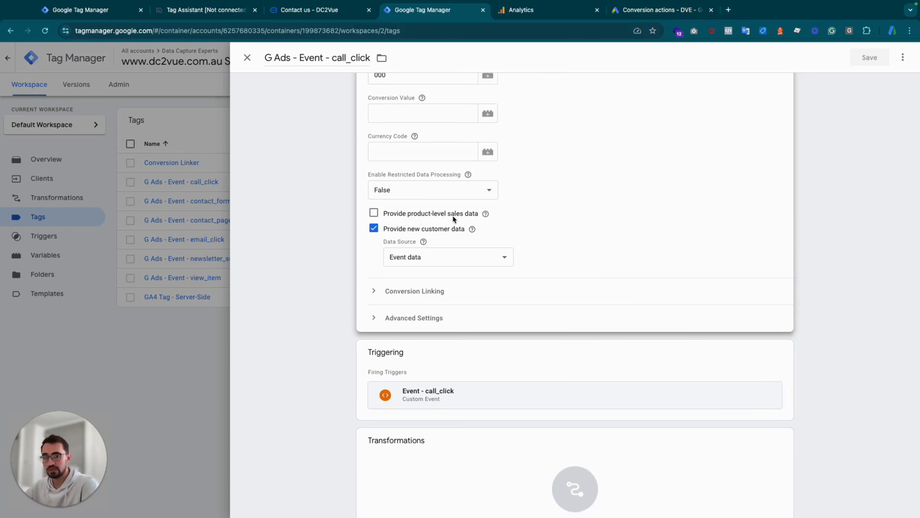
left_click(247, 58)
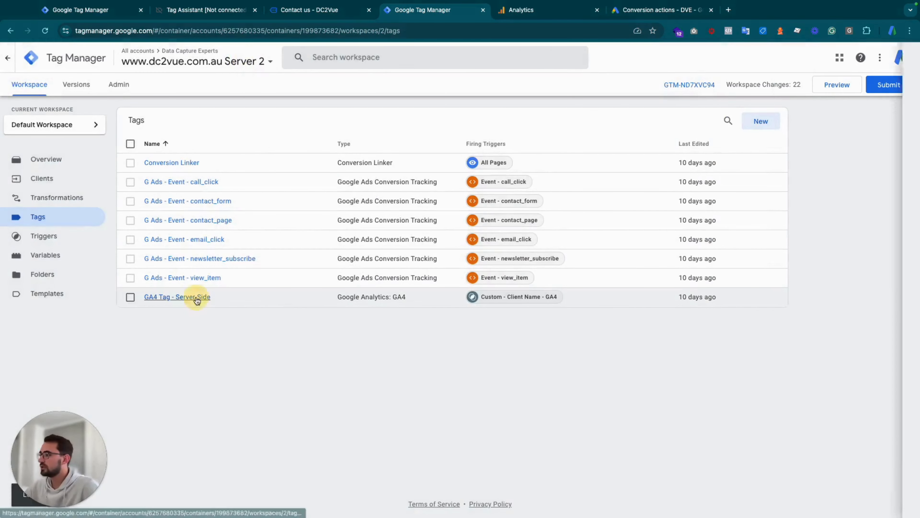
Step: Open the GA4 Tag - Server-Side tag and examine its measurement ID and event name settings
left_click(194, 298)
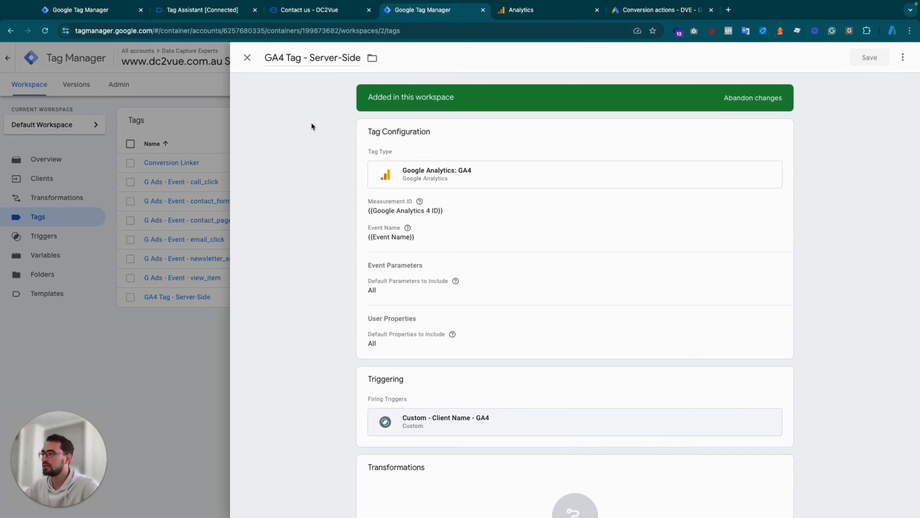
left_click(532, 243)
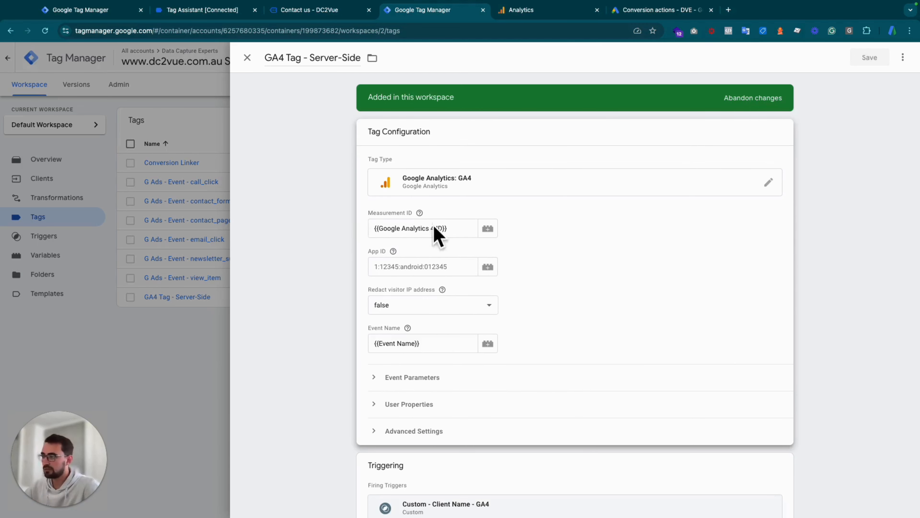
left_click(453, 229)
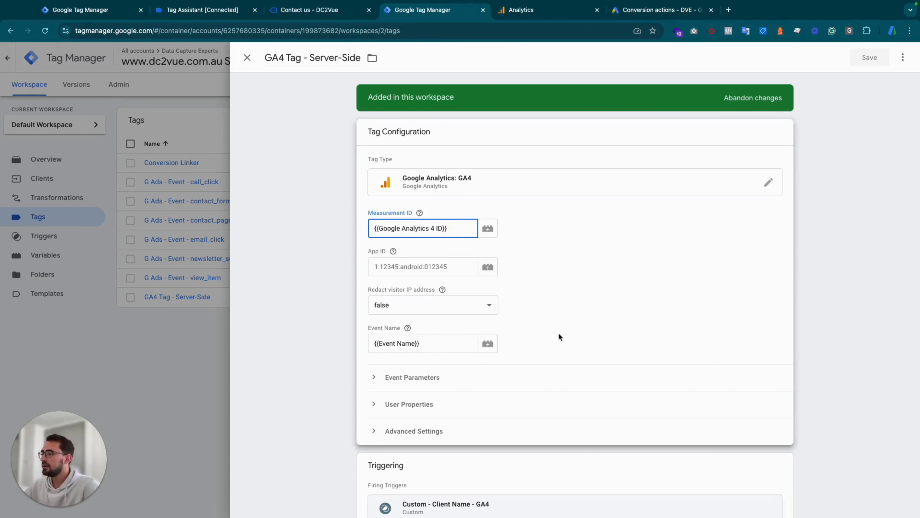
scroll(571, 339, "down", 3)
left_click_drag(372, 242, 399, 241)
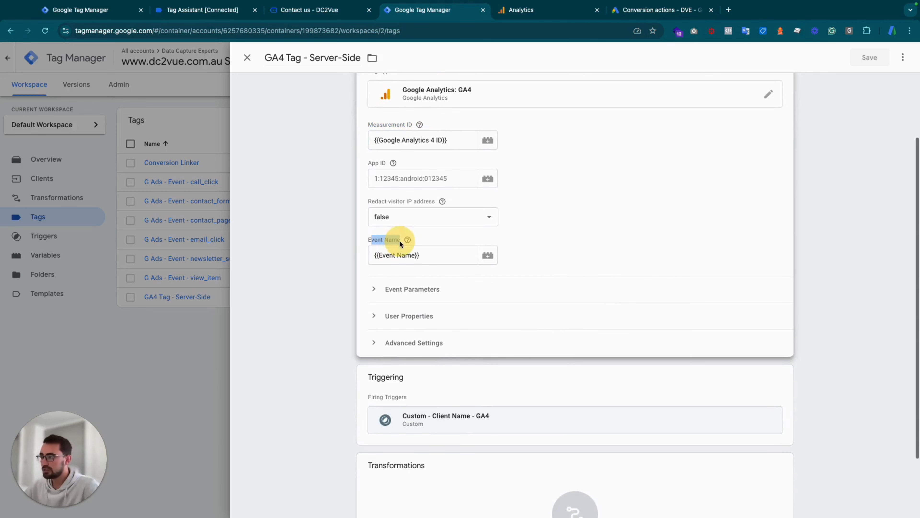
left_click(374, 258)
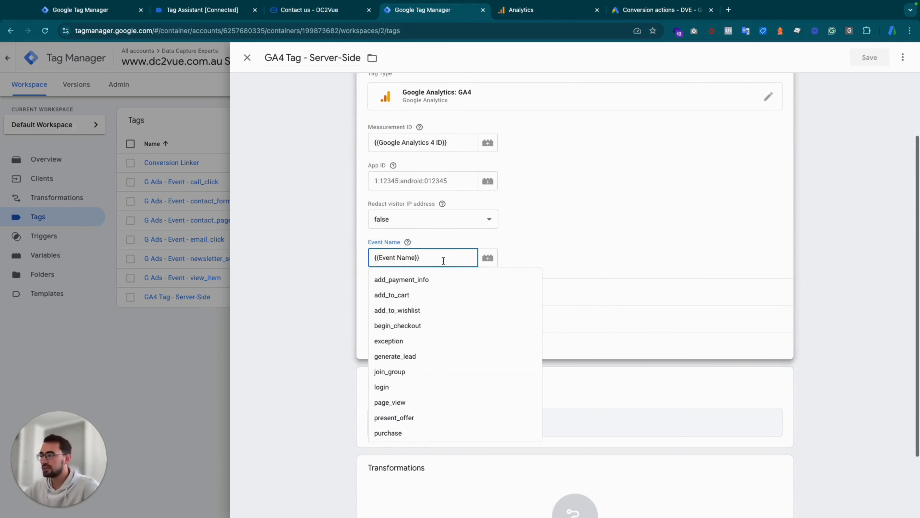
left_click_drag(435, 259, 371, 258)
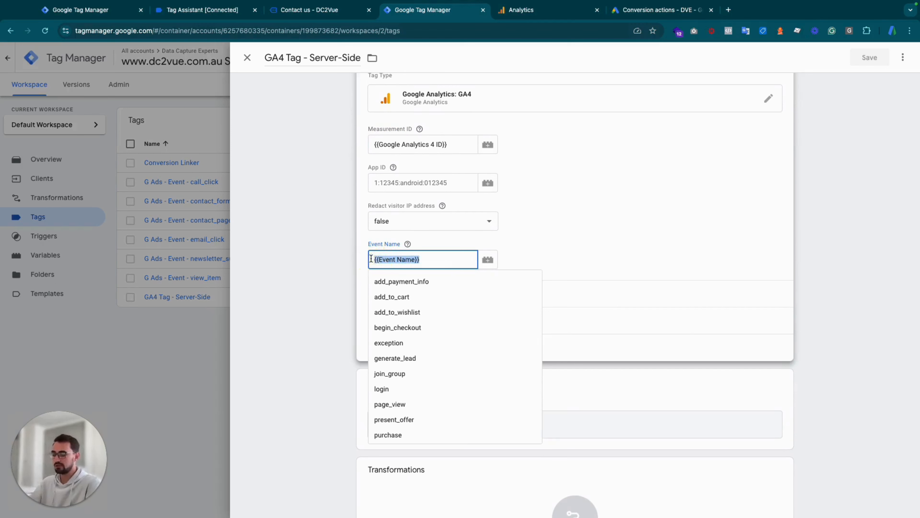
Step: Check the variables available for the GA4 tag's event name, including the built-in ones, and return to the tag's Event Name value
left_click(491, 260)
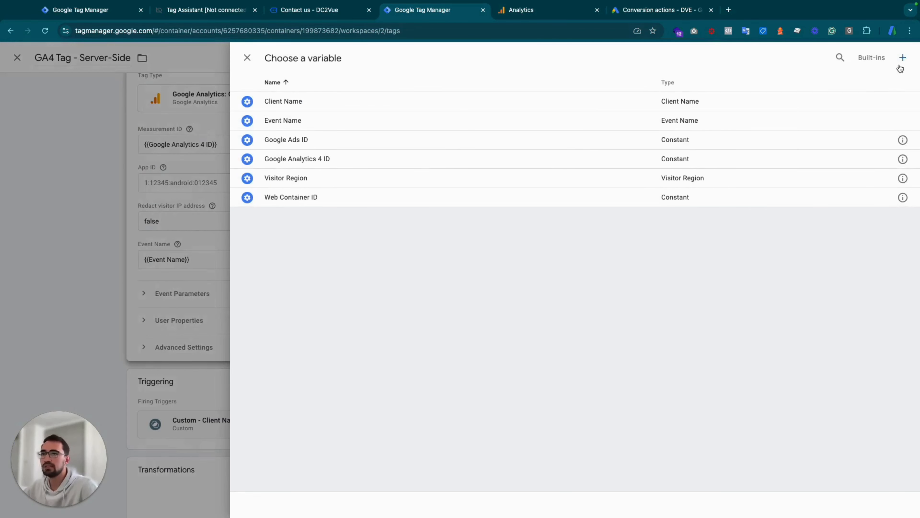
left_click(871, 57)
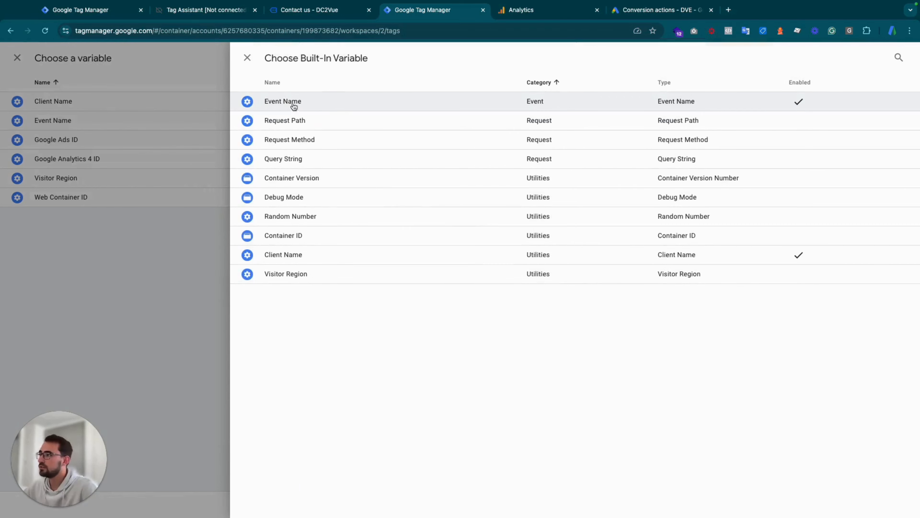
left_click(247, 58)
left_click(244, 58)
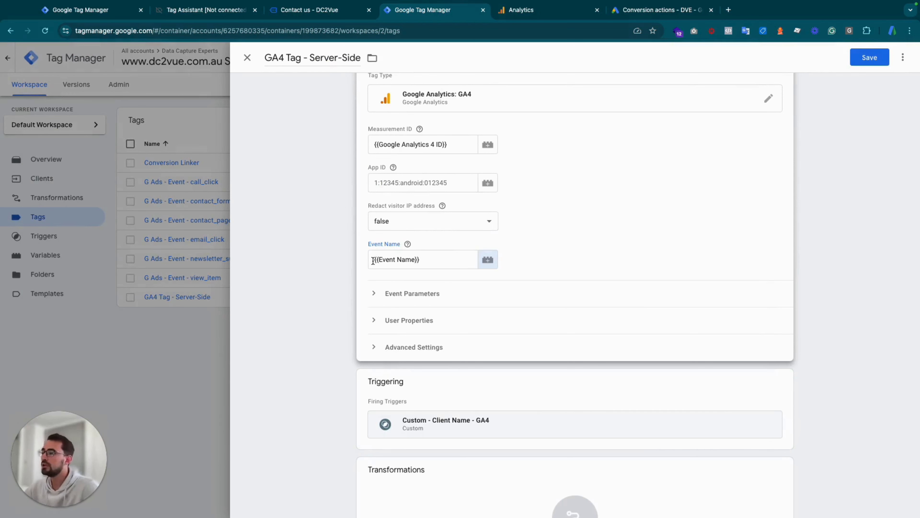
left_click_drag(373, 261, 433, 259)
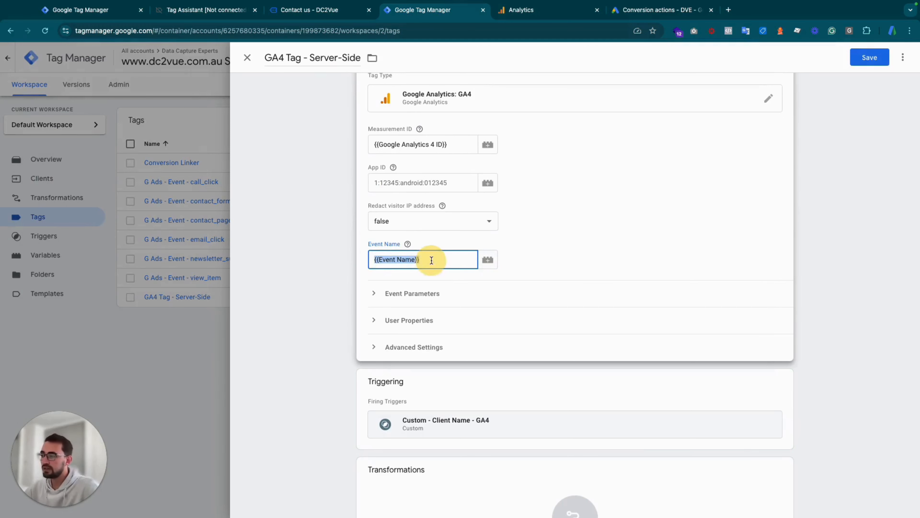
Step: Examine the GA4 tag's Custom - Client Name - GA4 firing trigger, and close both the trigger and the tag, discarding unsaved changes
left_click(340, 260)
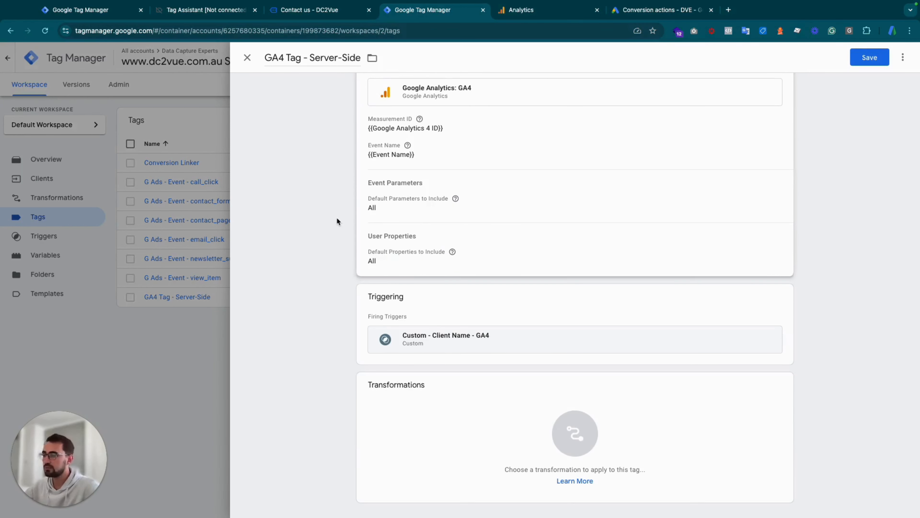
left_click(526, 310)
left_click(488, 345)
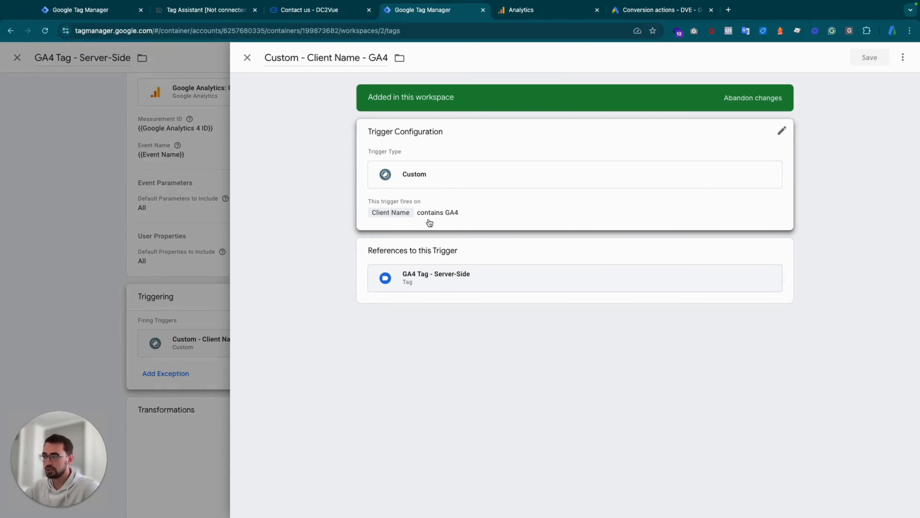
left_click(248, 59)
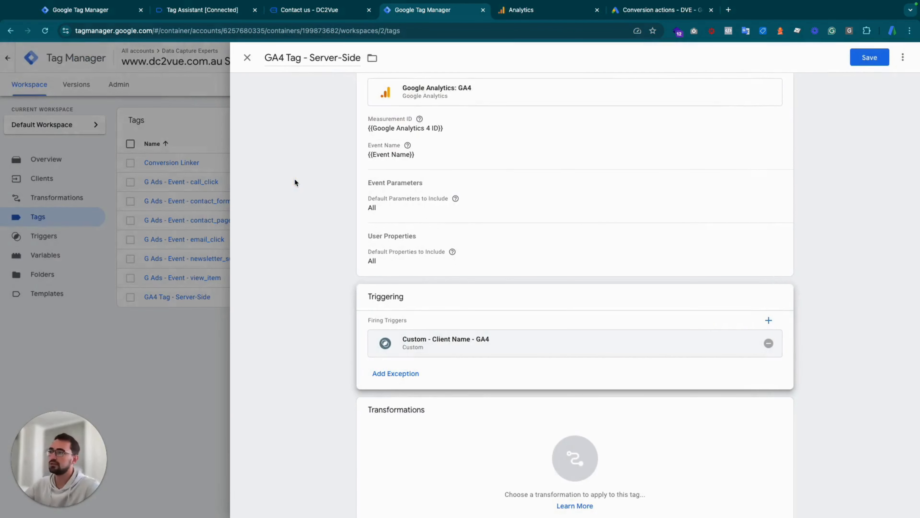
left_click(240, 57)
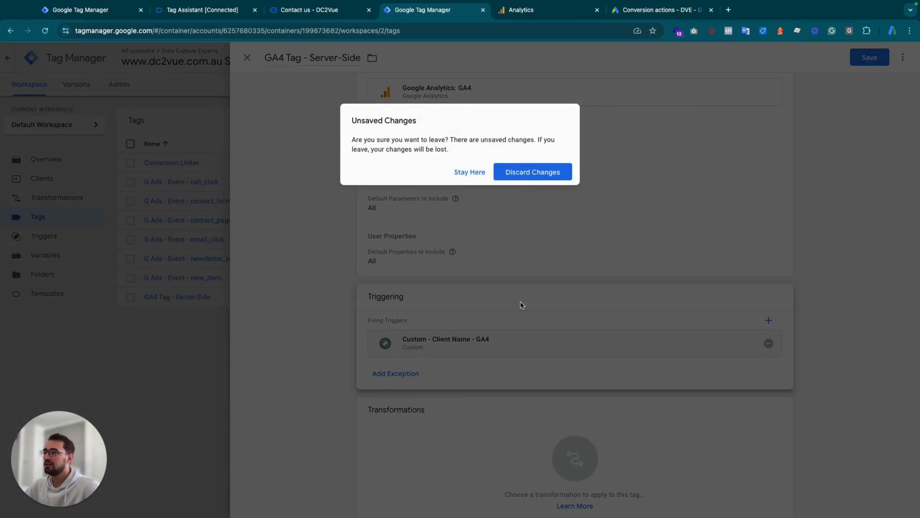
left_click(465, 174)
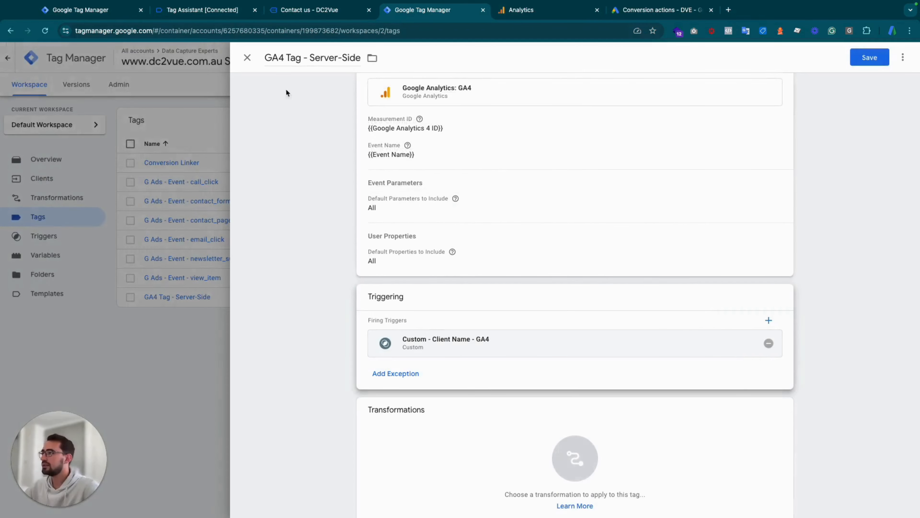
left_click(247, 58)
left_click(537, 167)
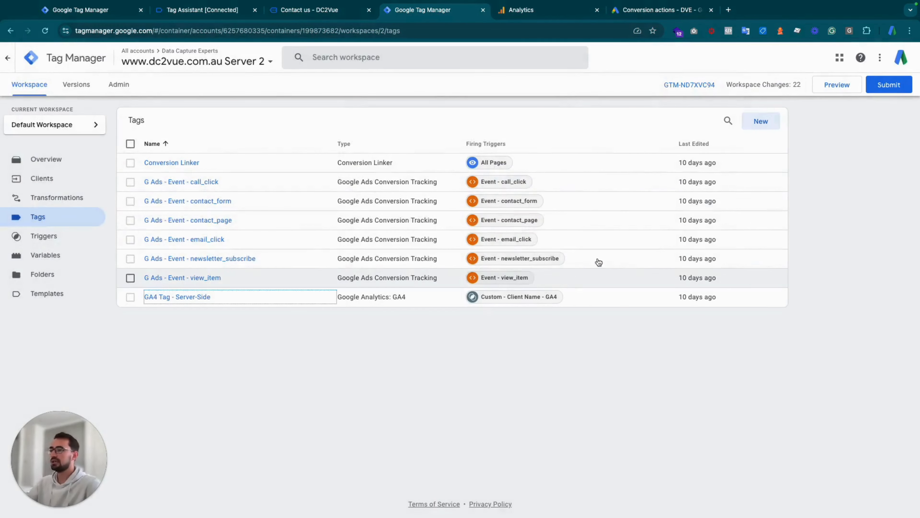
Step: Start preview mode for the dc2vue.com.au Server 2 container and the Web 1 container, and connect Tag Assistant to the site
left_click(829, 87)
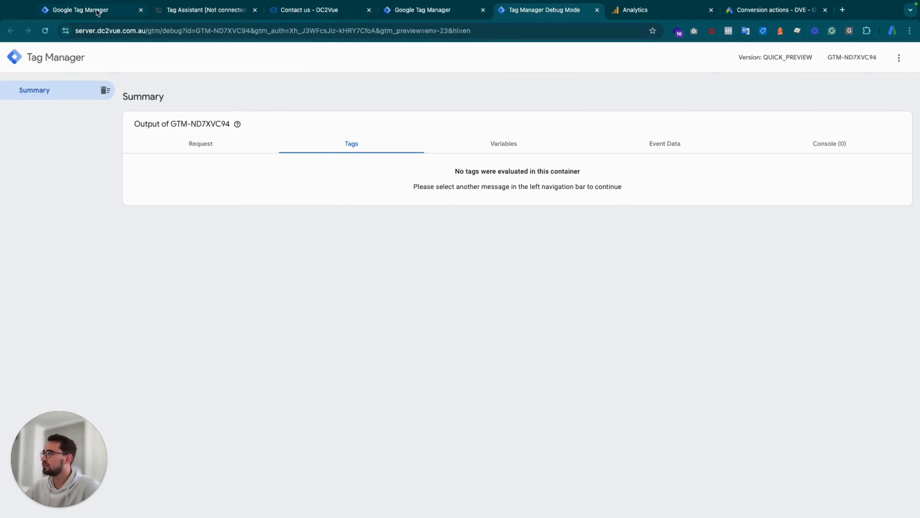
left_click(105, 12)
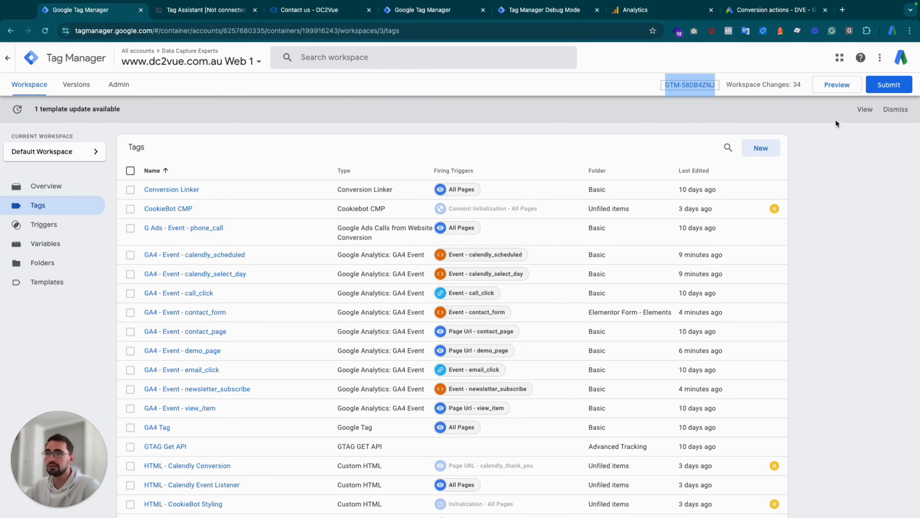
left_click(833, 84)
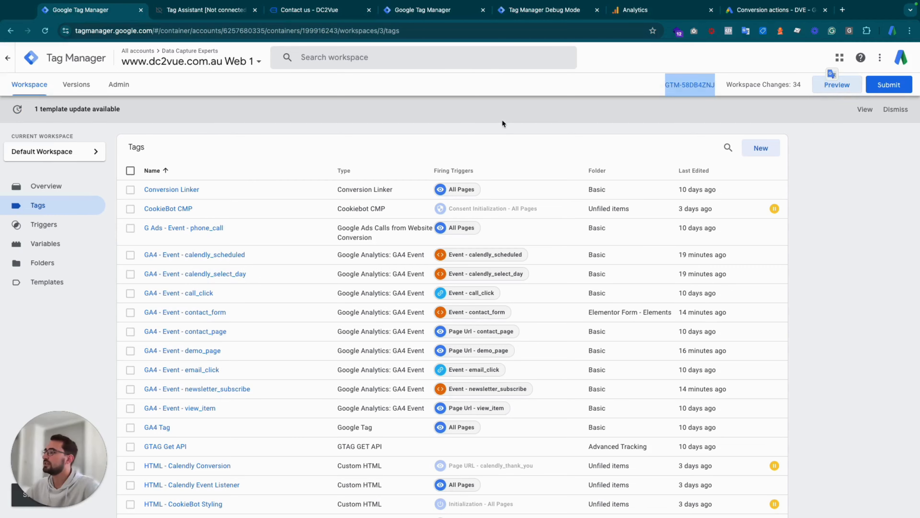
left_click(469, 221)
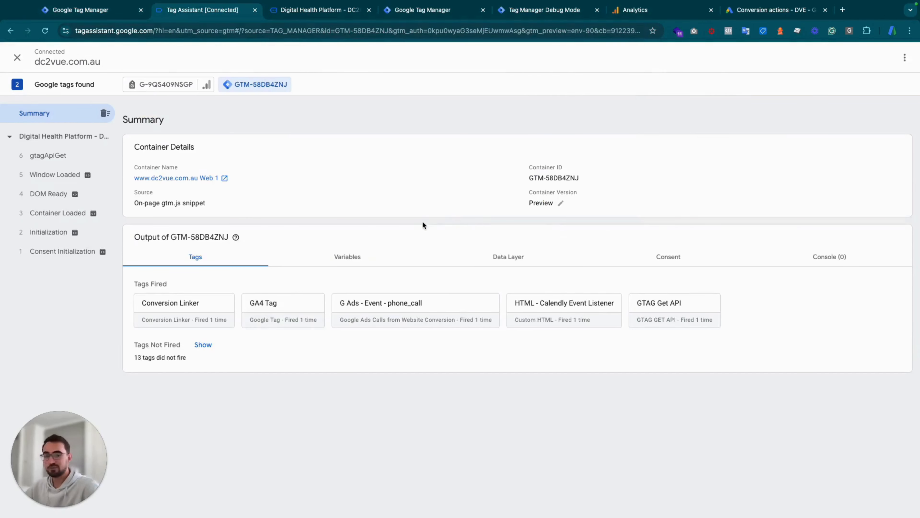
Step: Look through the connected DC2Vue home page and go to the site's contact page to generate test events
left_click(288, 12)
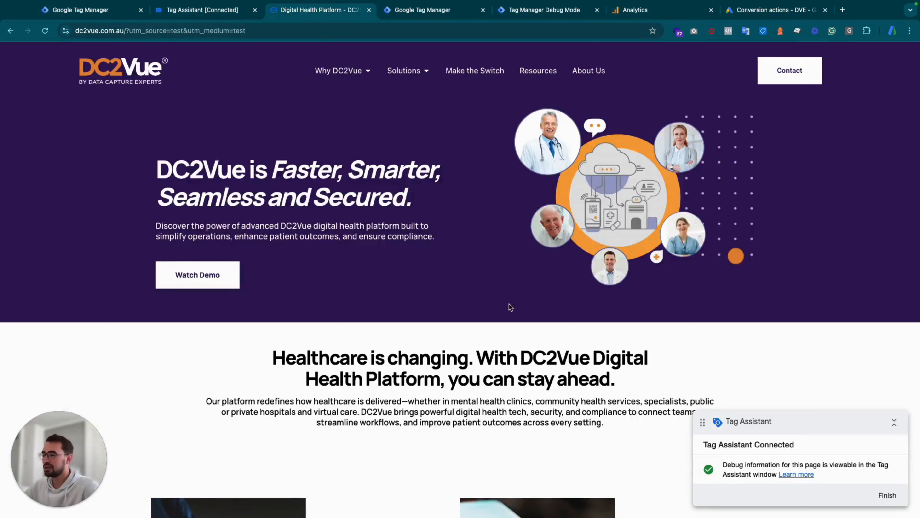
scroll(507, 303, "down", 15)
scroll(511, 304, "up", 10)
scroll(512, 304, "up", 5)
left_click(781, 70)
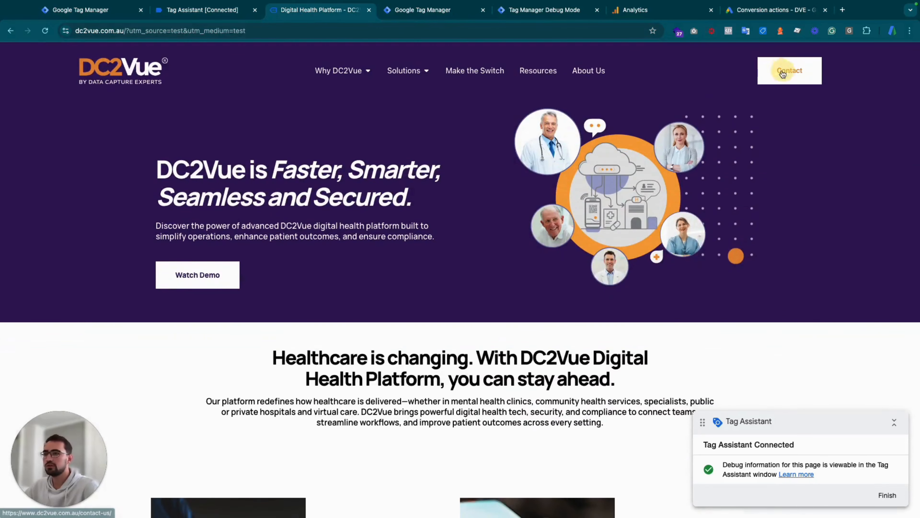
Step: Check which server container tags fired for the page_view, user_engagement and contact_page events in the debug session
left_click(219, 11)
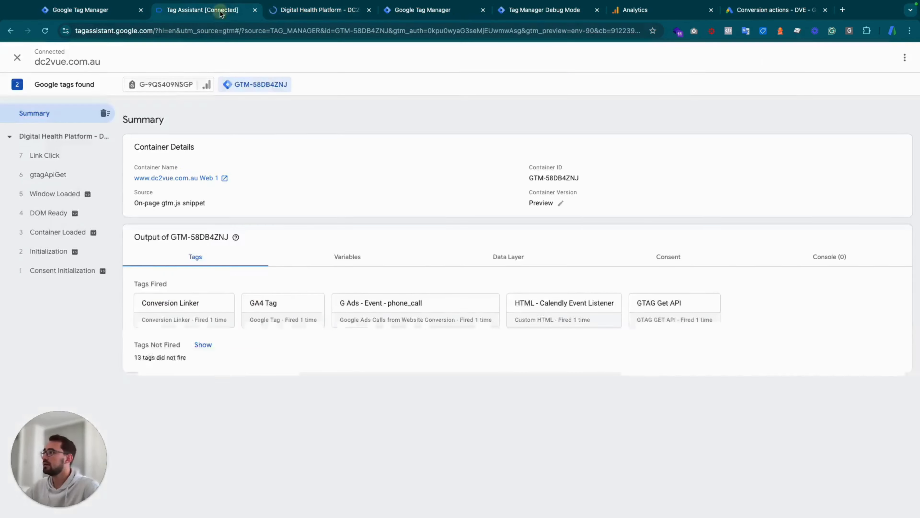
left_click(544, 10)
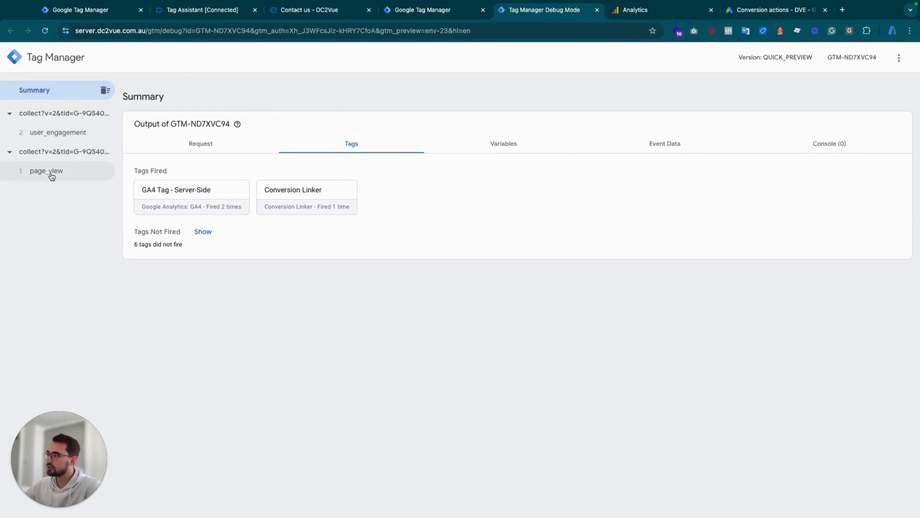
left_click(51, 173)
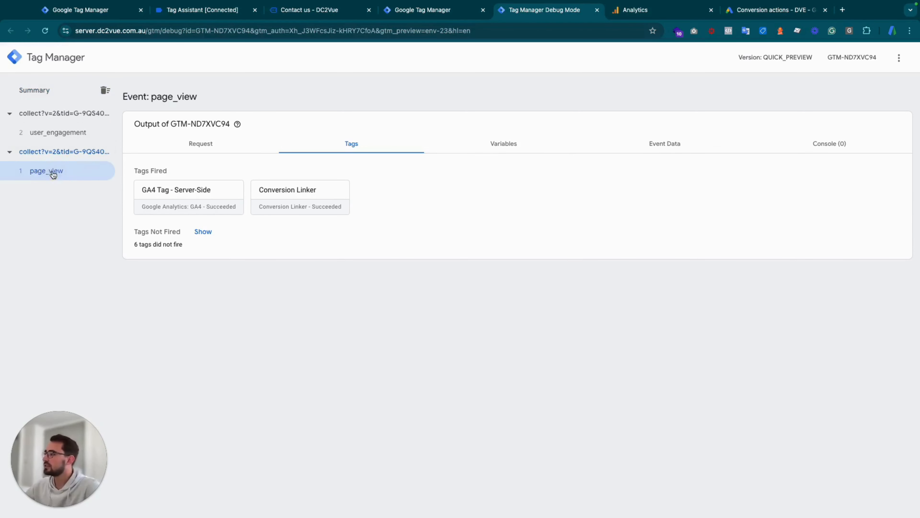
left_click(55, 208)
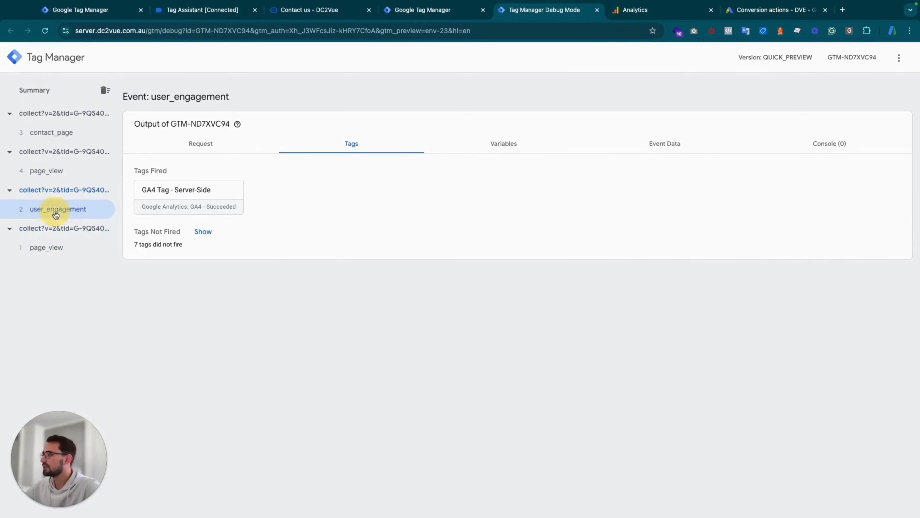
left_click(59, 168)
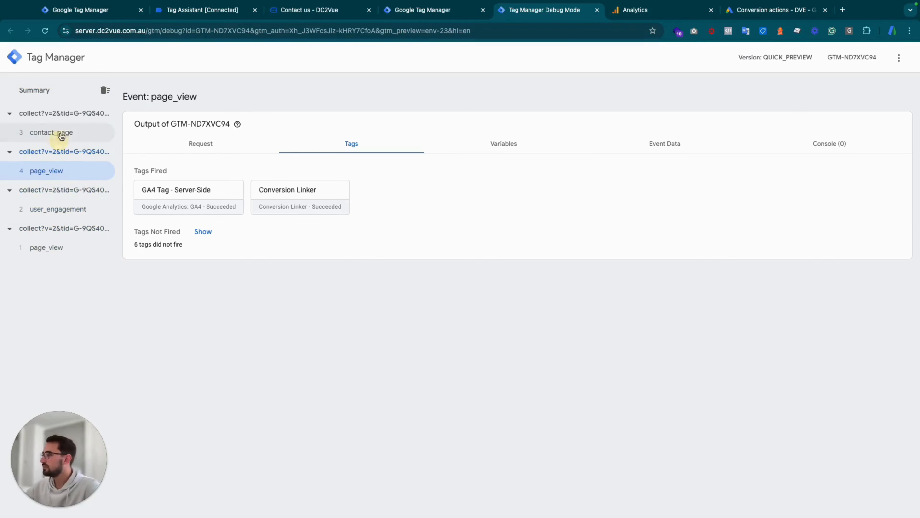
left_click(60, 134)
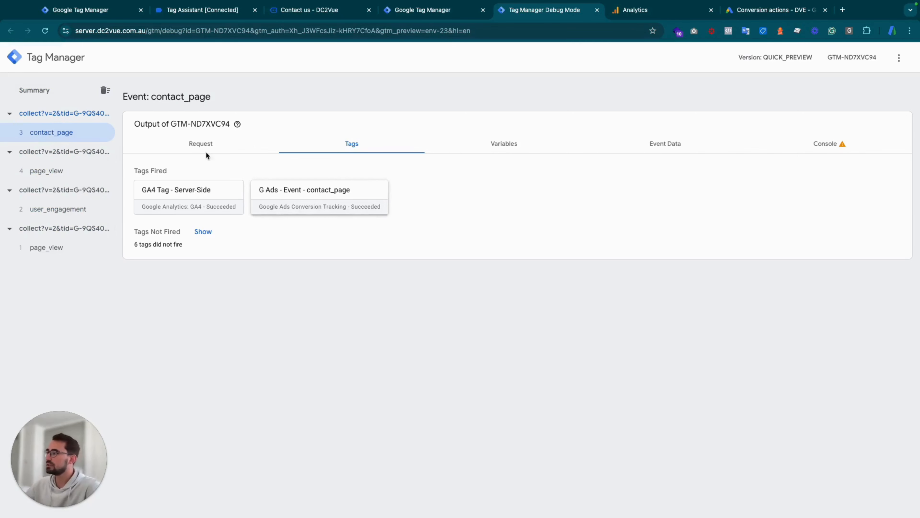
Step: Examine the full properties and firing trigger of the fired G Ads - Event - contact_page tag, and close its details
left_click(337, 201)
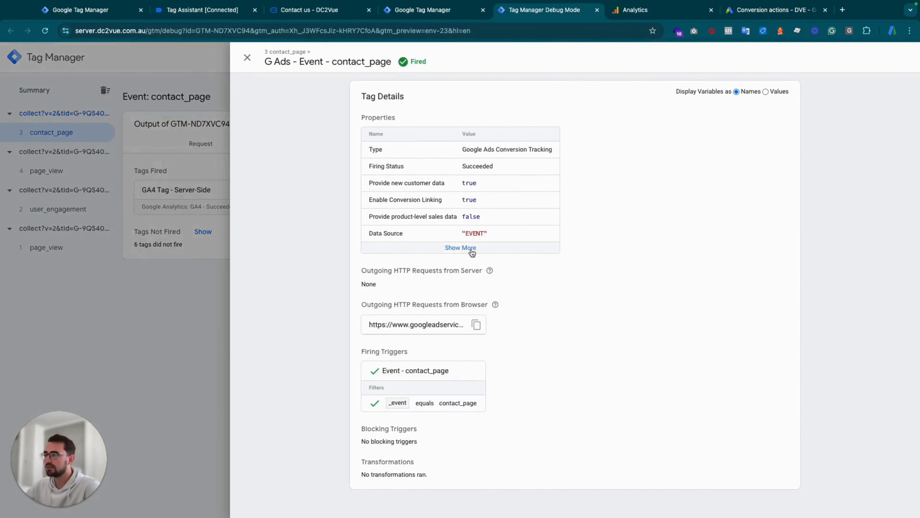
left_click(465, 248)
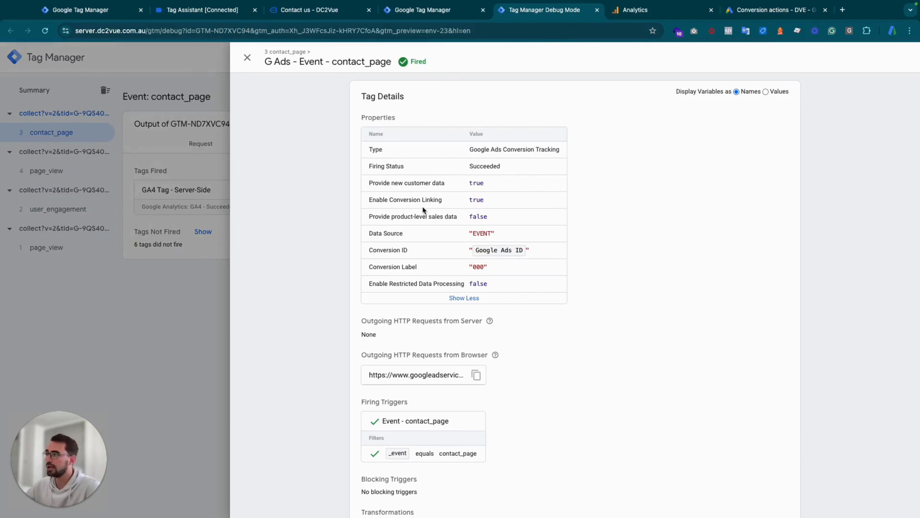
left_click(247, 58)
left_click(325, 205)
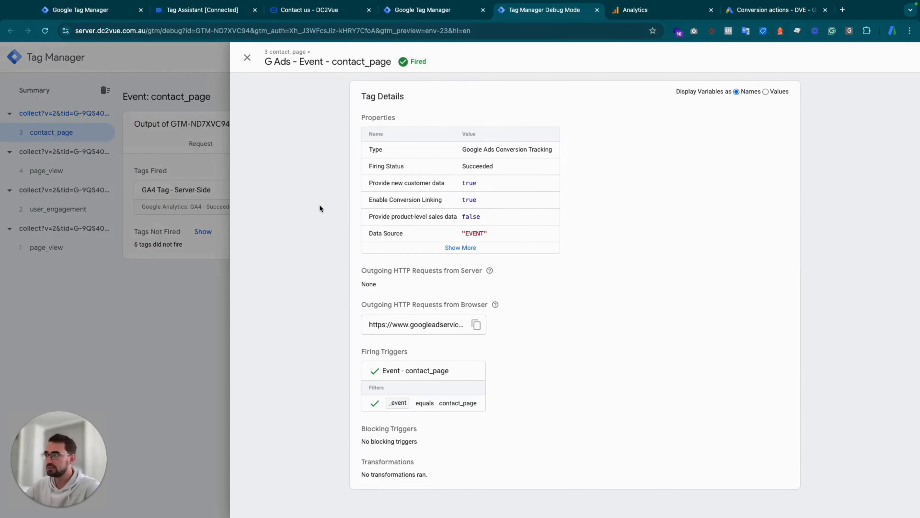
left_click(220, 277)
Step: Compare the tags fired on both page_view events and the user_engagement event, and return to the contact_page event
left_click(59, 176)
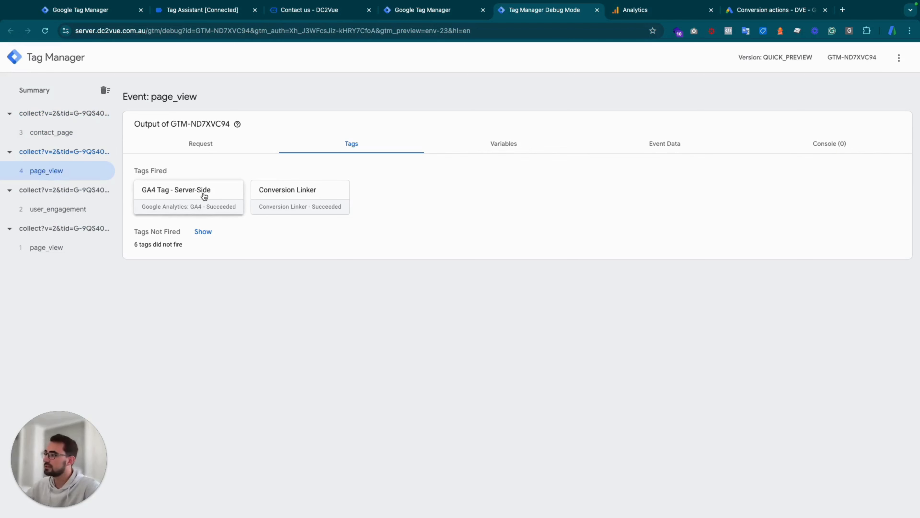
left_click(61, 215)
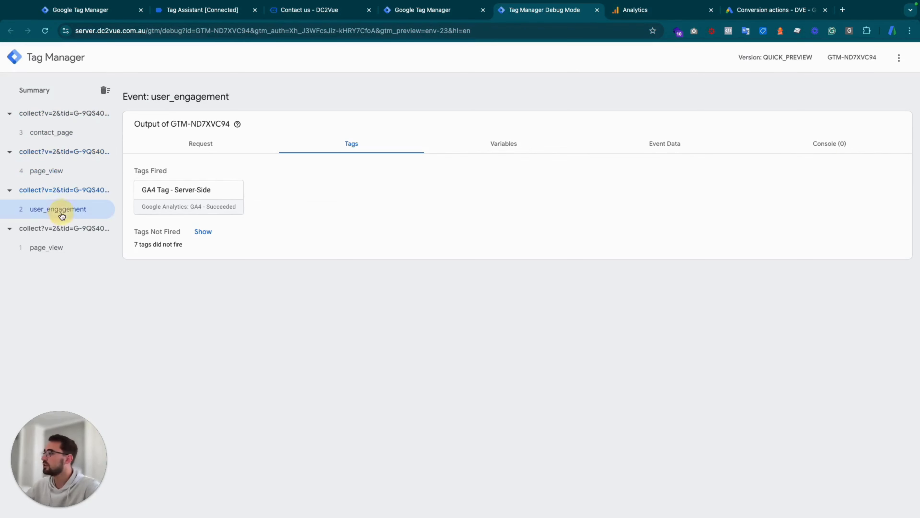
left_click(54, 250)
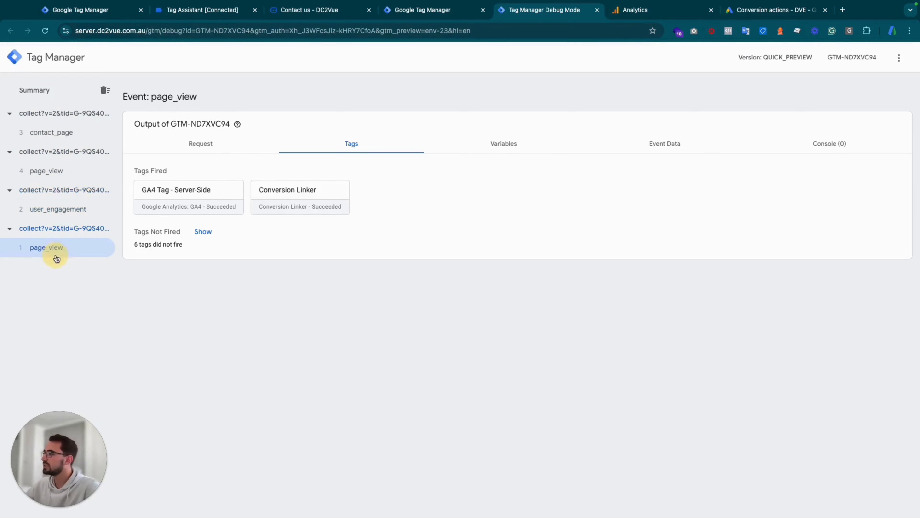
left_click(47, 137)
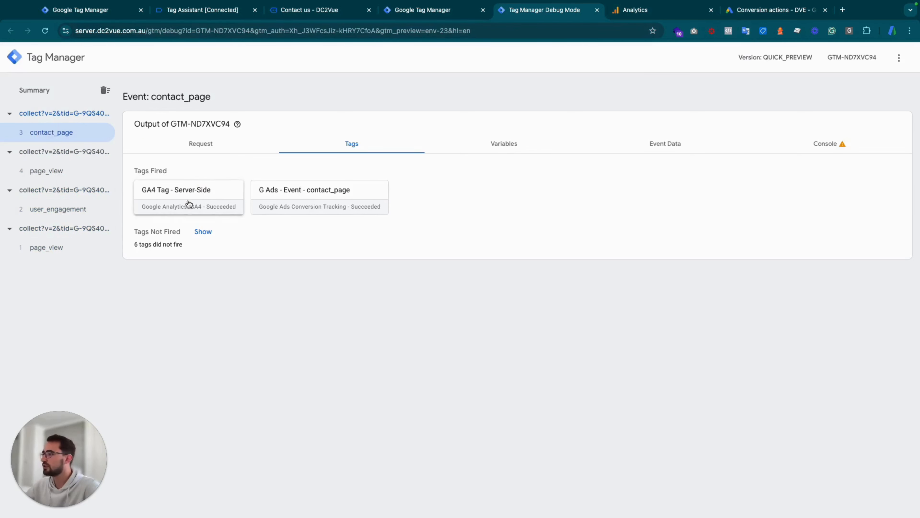
Step: Review the contact_page event's request data and the details of the GA4 client that handled it, and close them
left_click(210, 152)
left_click_drag(140, 181, 168, 203)
left_click(169, 206)
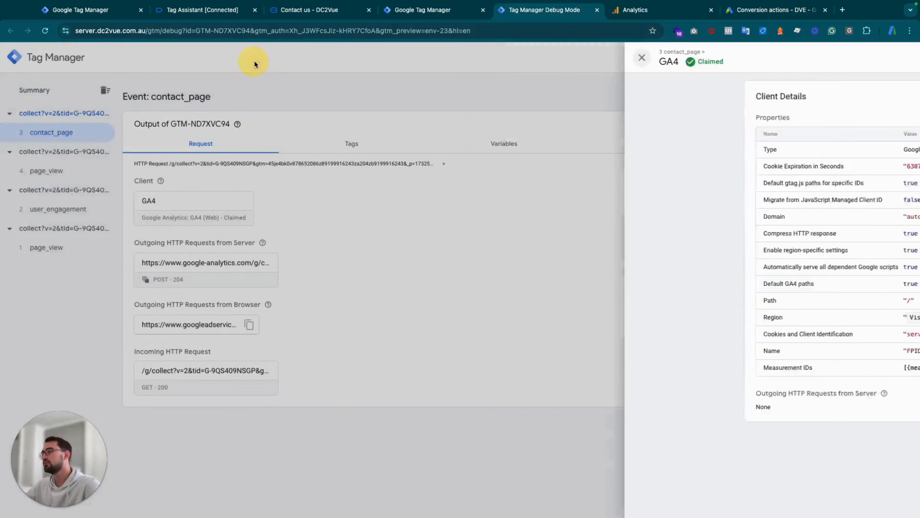
left_click(248, 58)
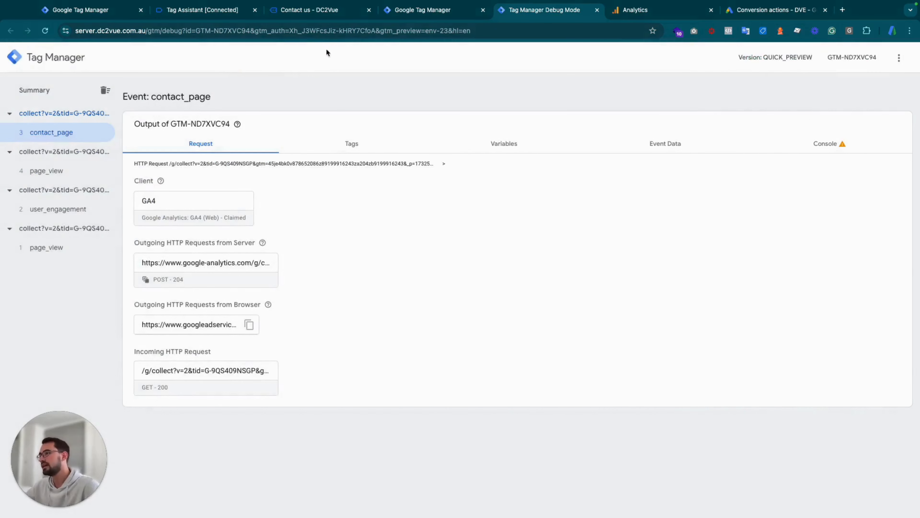
Step: Open the server container's clients, and return to the tags fired for contact_page in the debug session
left_click(420, 10)
left_click(68, 180)
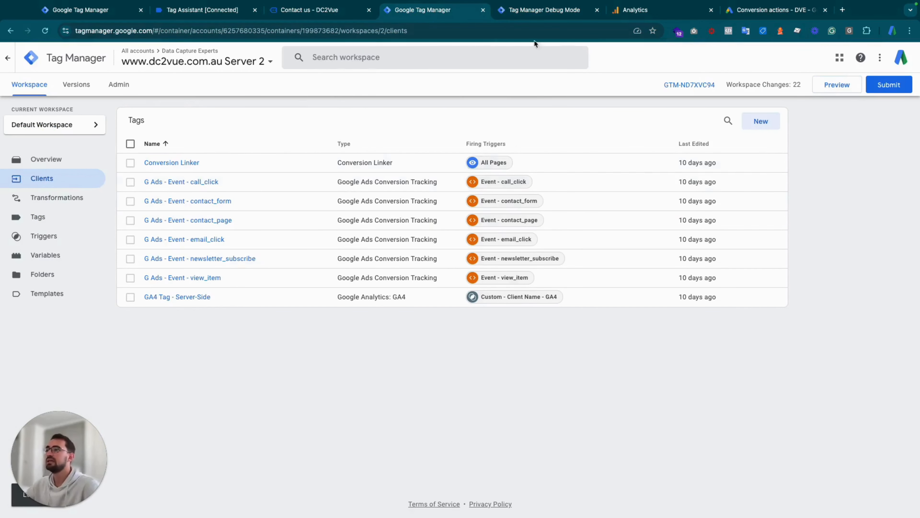
left_click(540, 10)
left_click(352, 145)
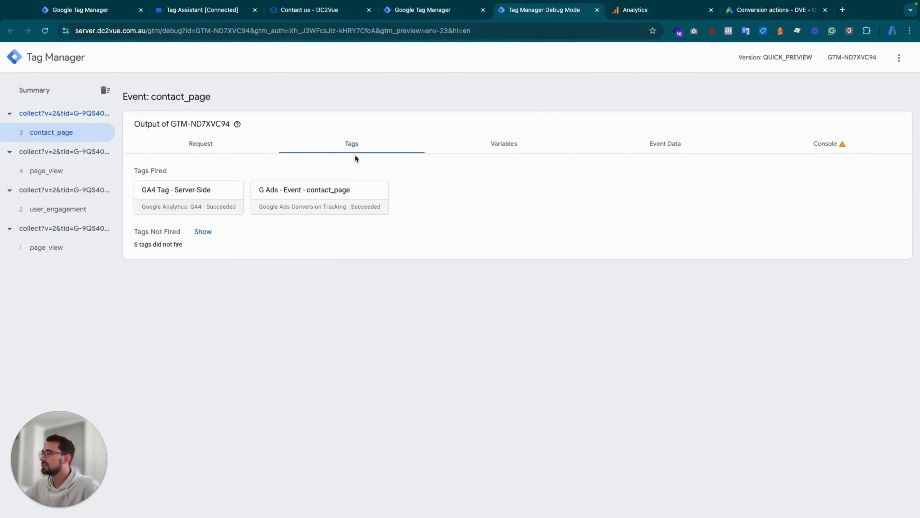
Step: On the site's contact page, choose the 04:45 slot on Friday, January 24, 2025 for the call and proceed to the booking details
left_click(311, 11)
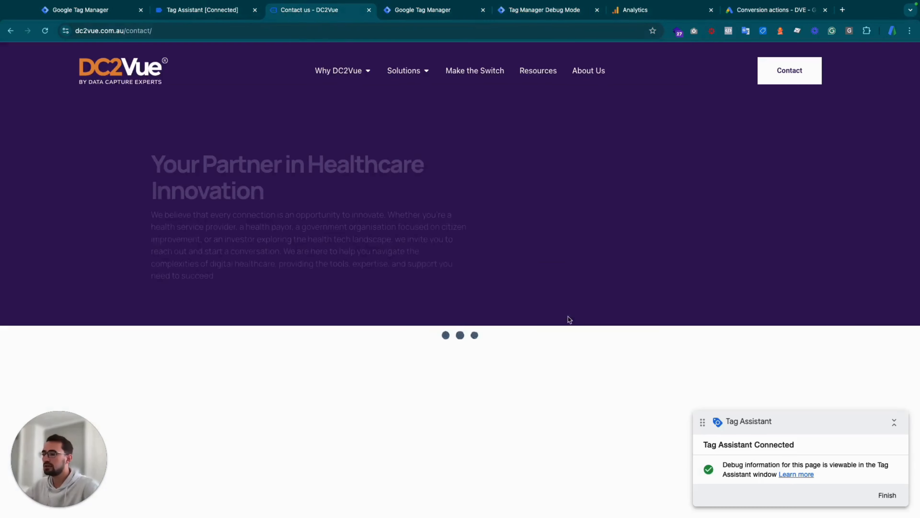
scroll(596, 298, "down", 7)
scroll(587, 302, "up", 2)
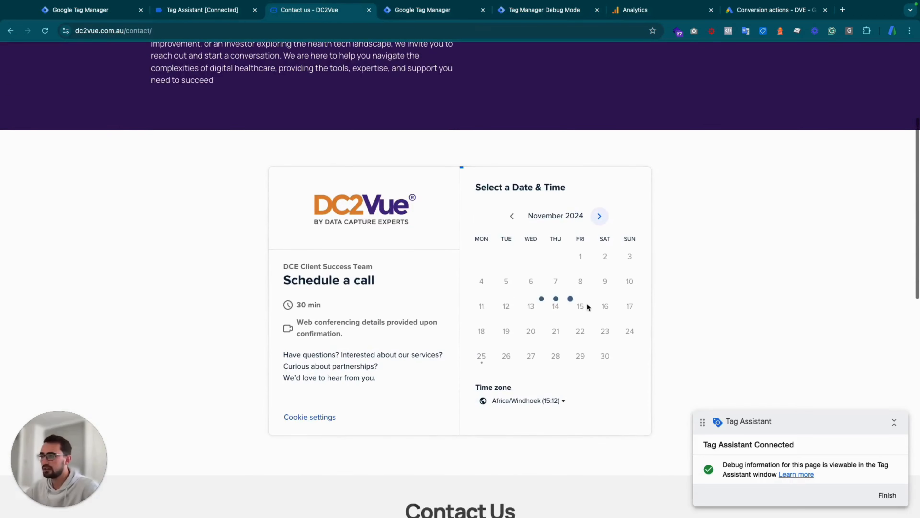
scroll(725, 261, "down", 2)
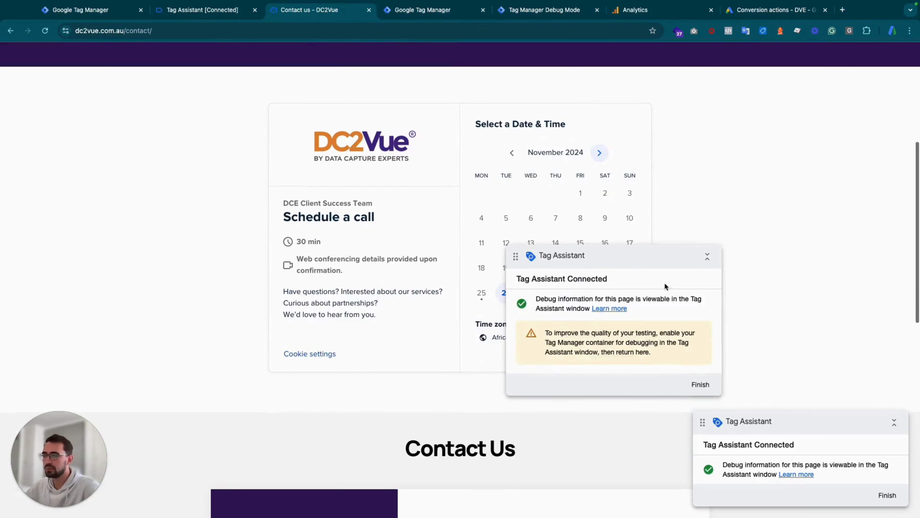
left_click(598, 155)
left_click(598, 155)
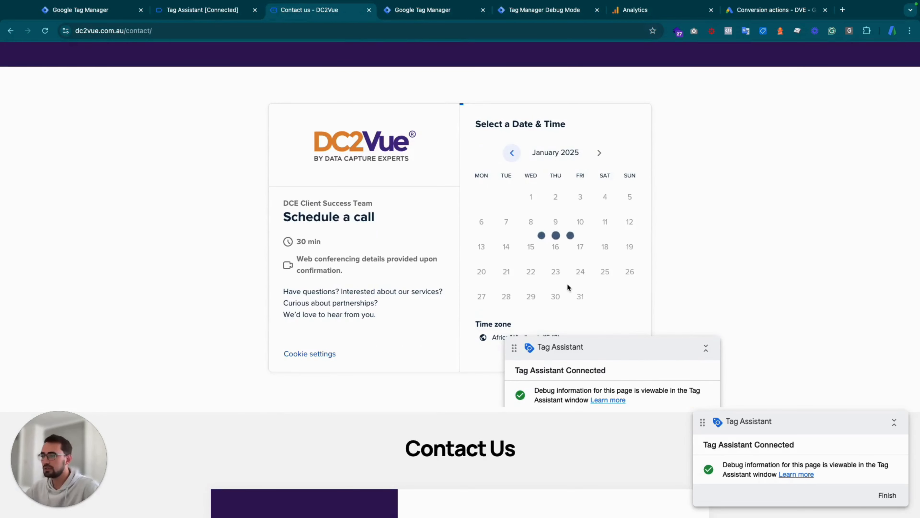
left_click(580, 271)
scroll(645, 312, "down", 3)
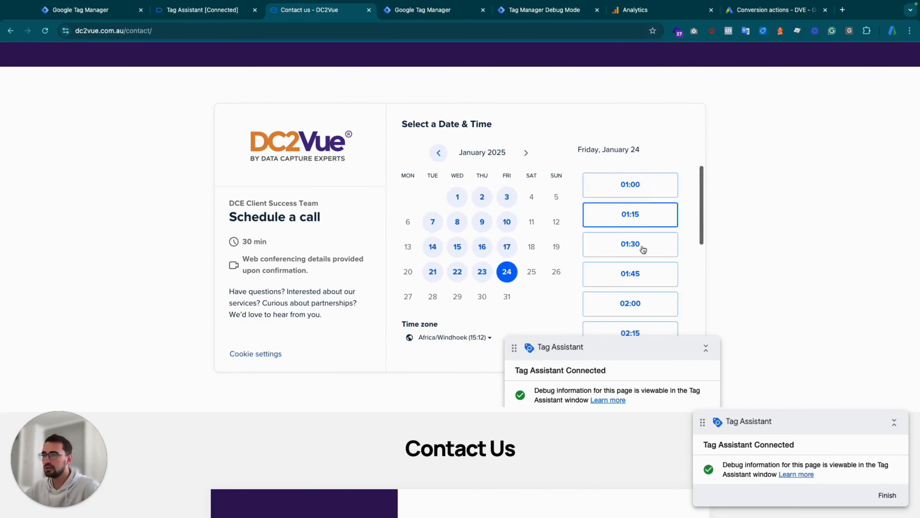
left_click(630, 317)
left_click(654, 317)
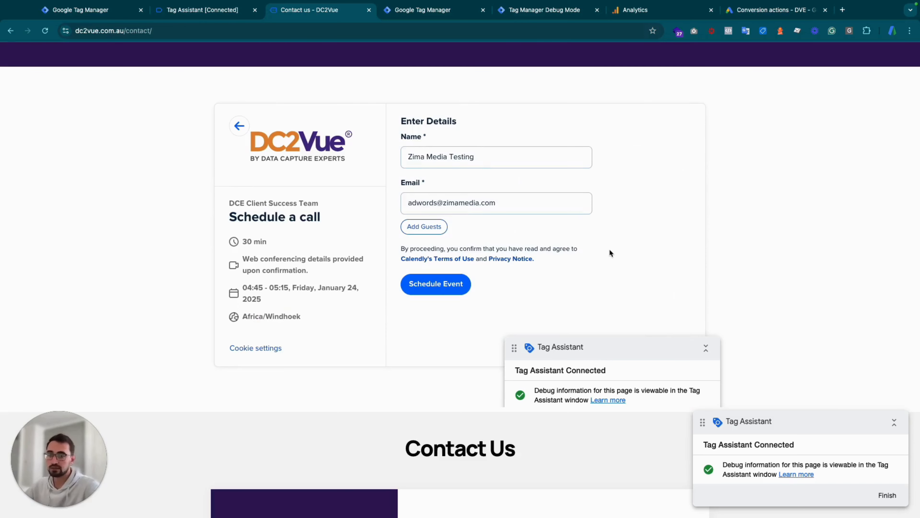
Step: Fill in the site's Contact Us form with the saved test contact details and the message "Test", and send it
scroll(723, 261, "down", 10)
scroll(724, 260, "up", 8)
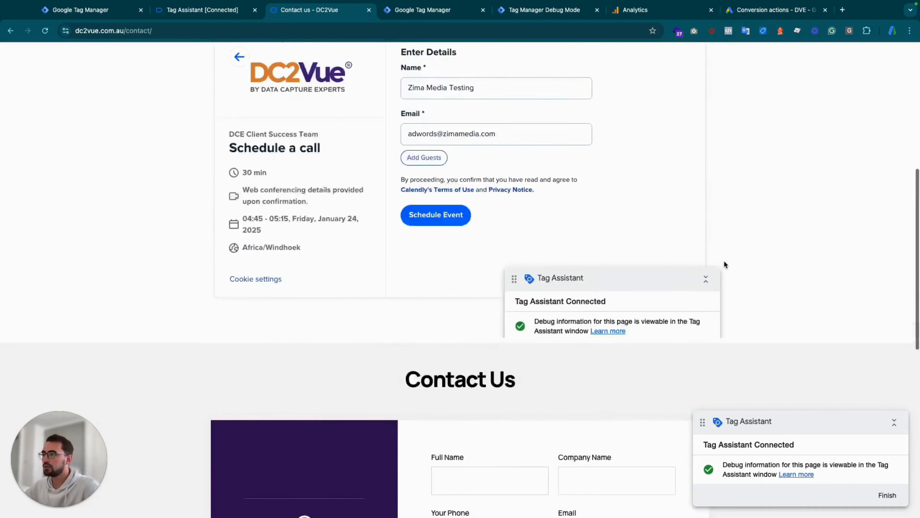
scroll(784, 248, "down", 10)
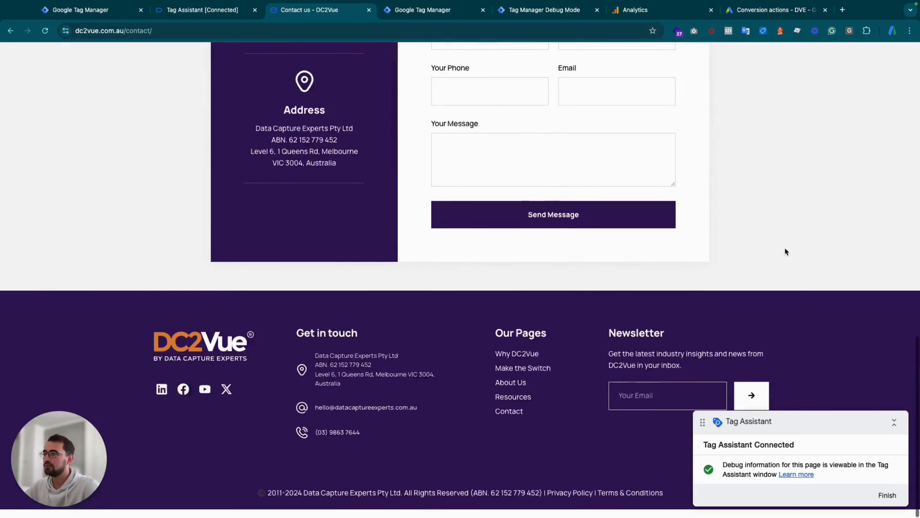
scroll(785, 248, "up", 4)
left_click(492, 215)
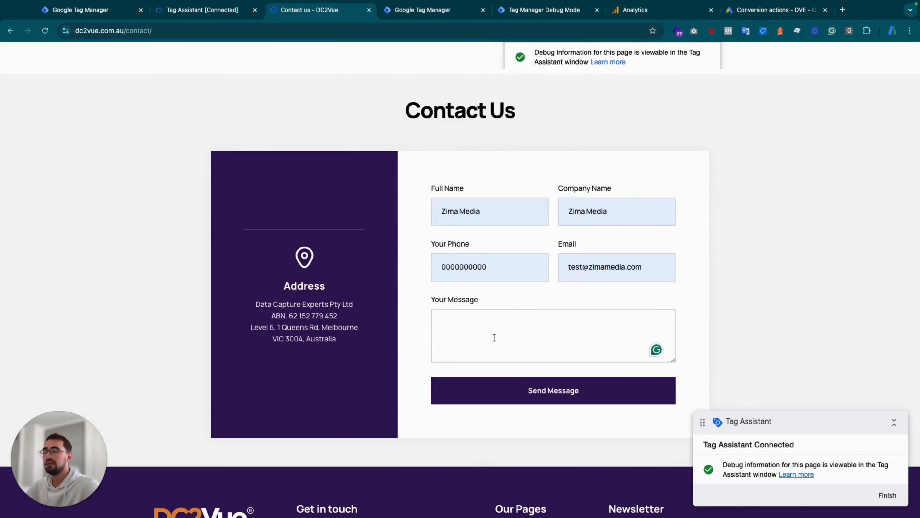
left_click(490, 337)
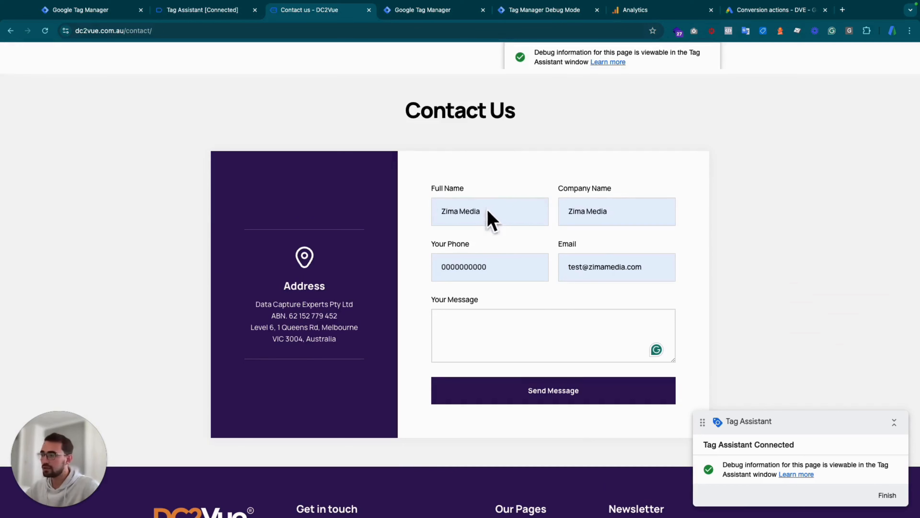
type("Test")
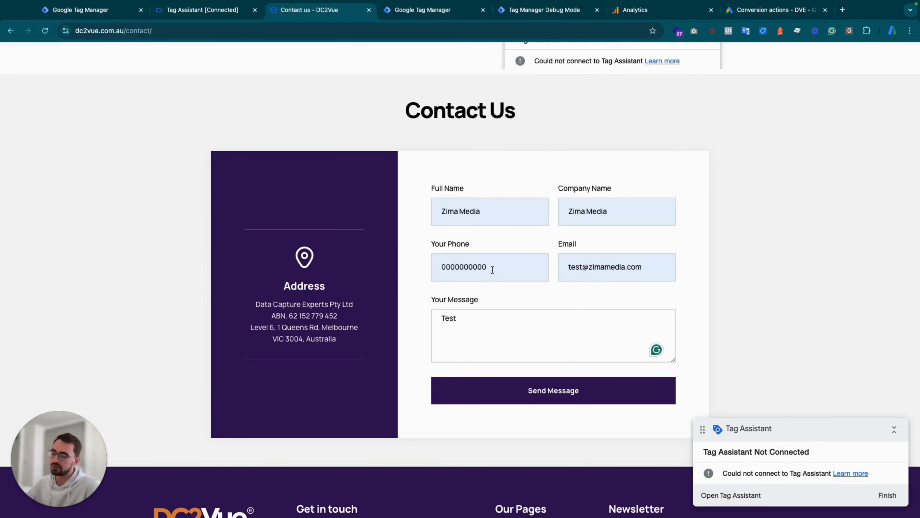
left_click(539, 391)
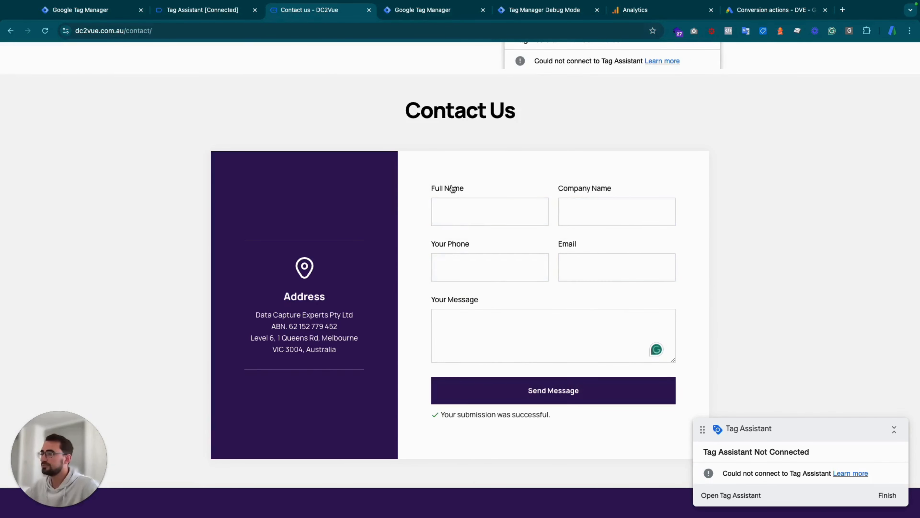
Step: In the web container's Tag Assistant session, review the tags fired on the form_submit event
left_click(219, 14)
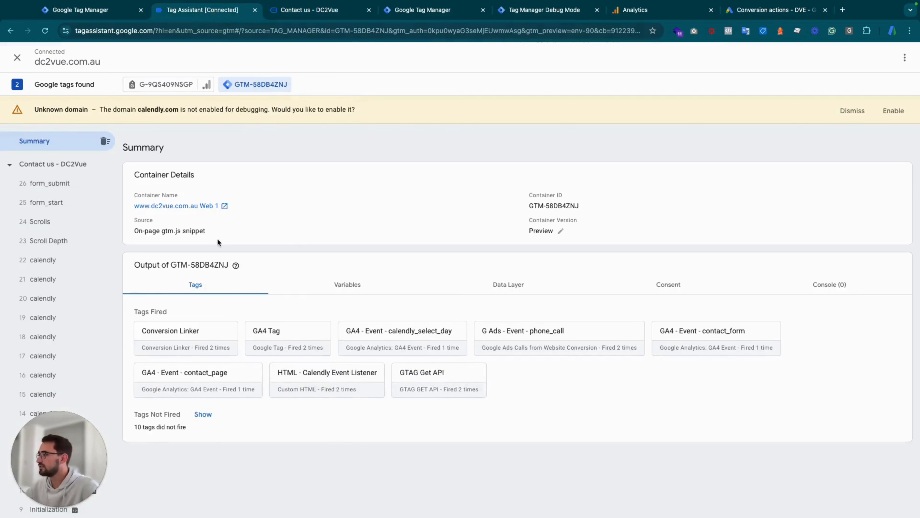
left_click(57, 182)
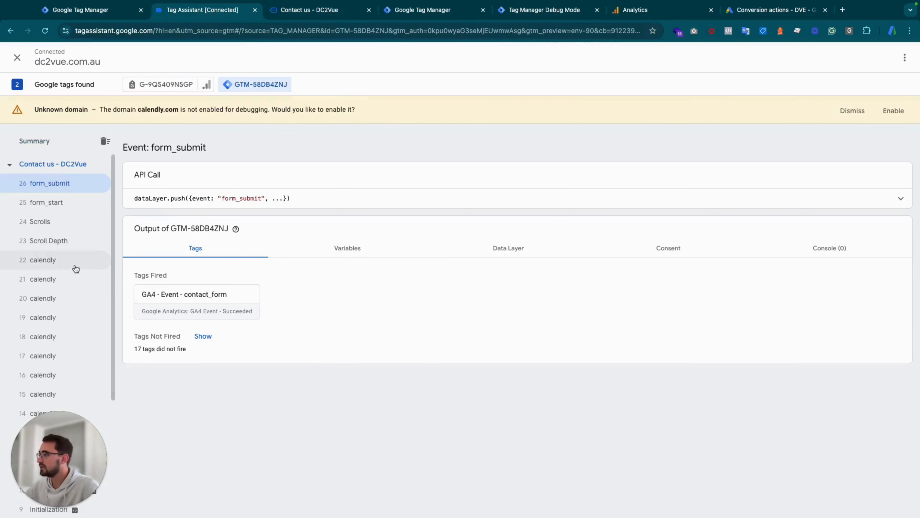
scroll(51, 355, "down", 5)
scroll(56, 360, "up", 5)
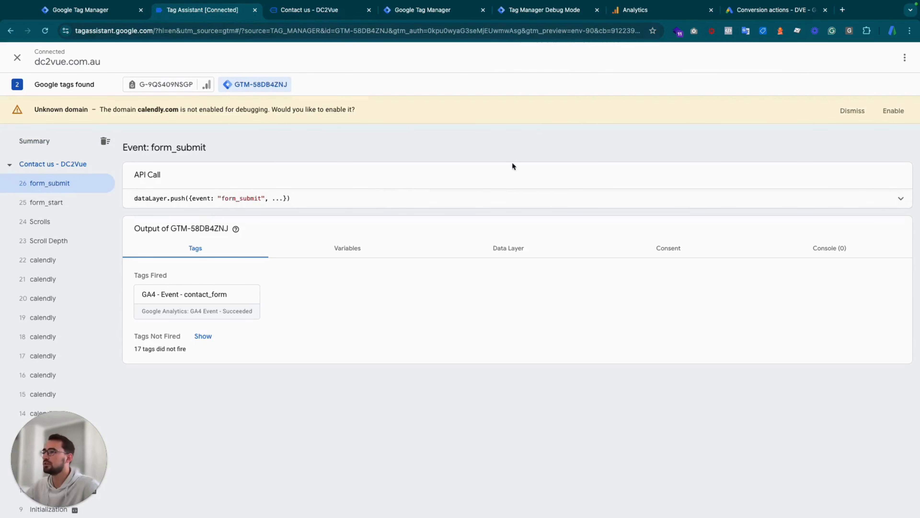
Step: In the server container's debug session, compare the tags fired on calendly_select_day, contact_form and contact_page
left_click(543, 14)
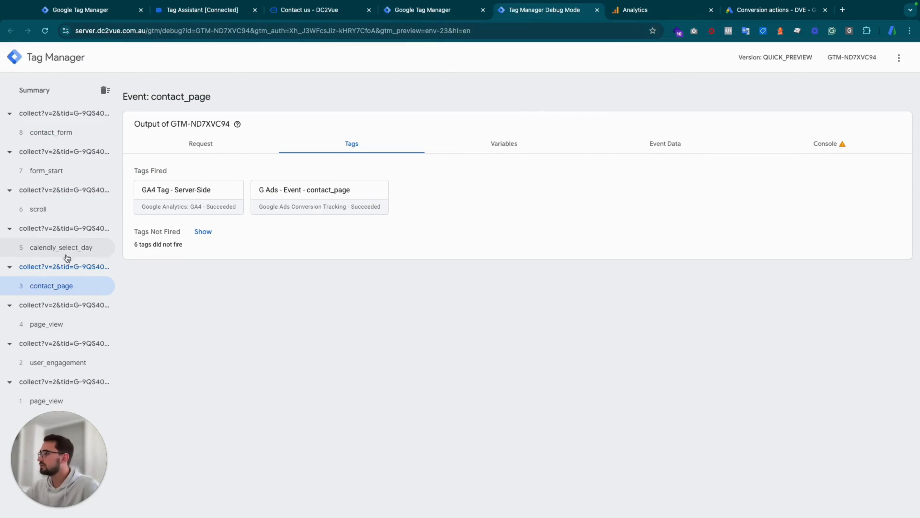
left_click(54, 251)
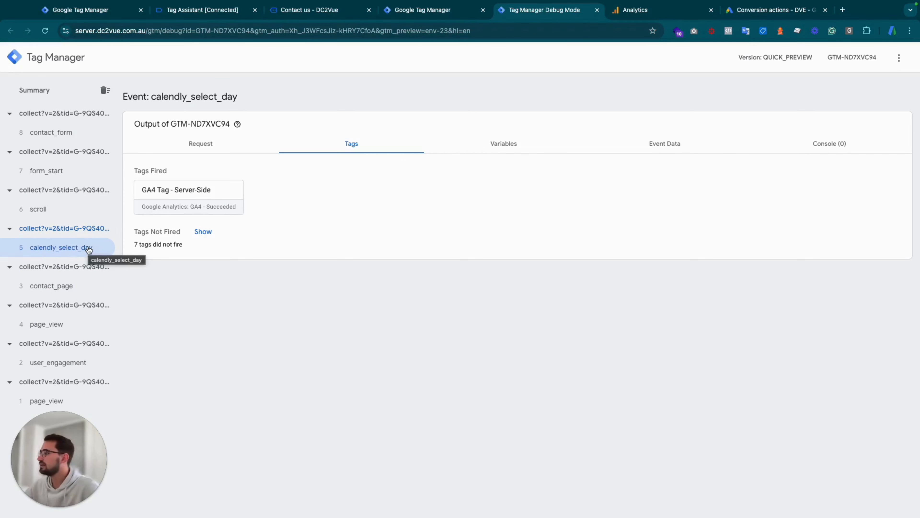
left_click(60, 133)
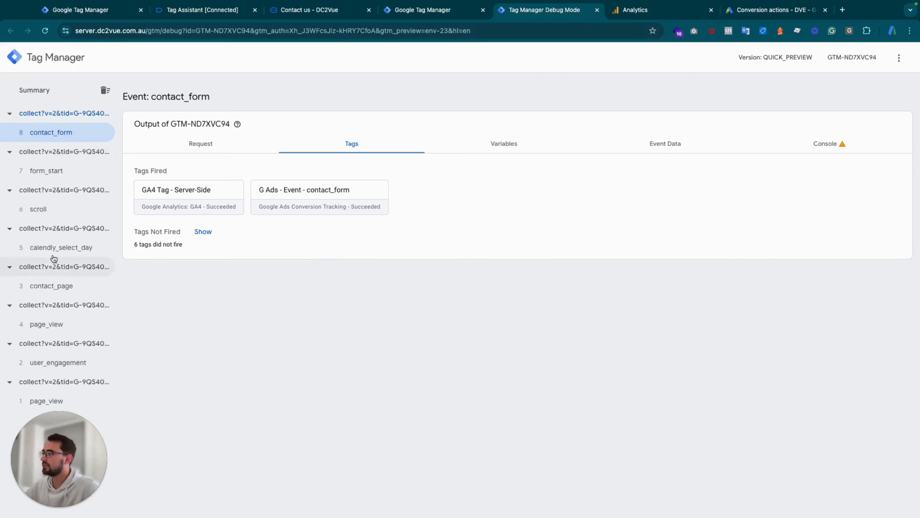
left_click(49, 289)
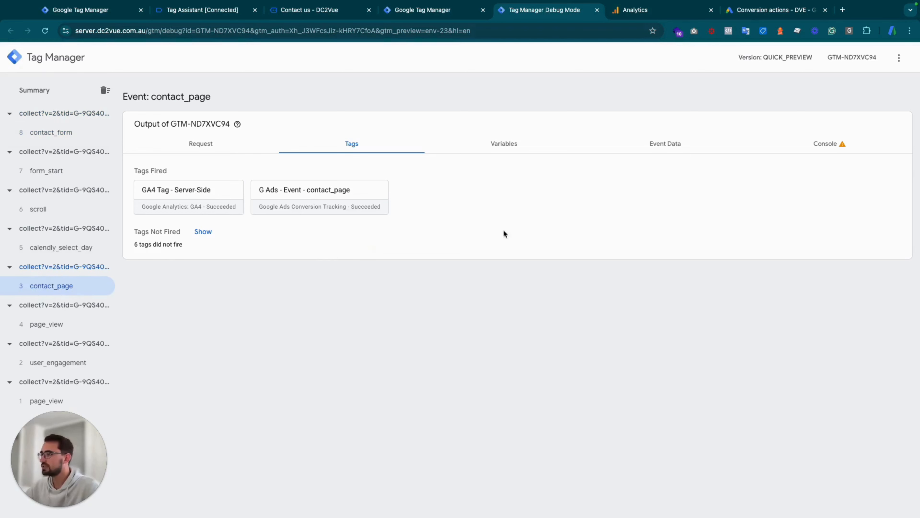
Step: Review the full event data of the contact_page event
left_click(664, 145)
scroll(616, 344, "down", 4)
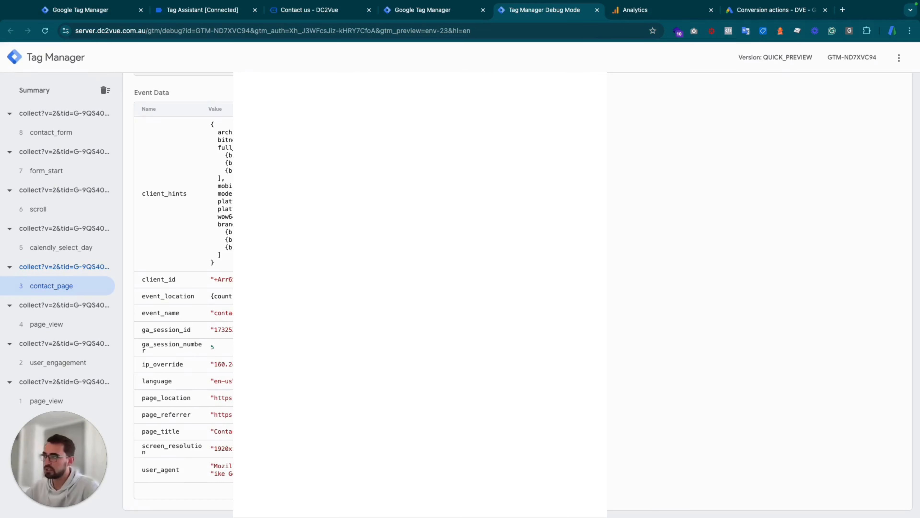
scroll(217, 502, "down", 9)
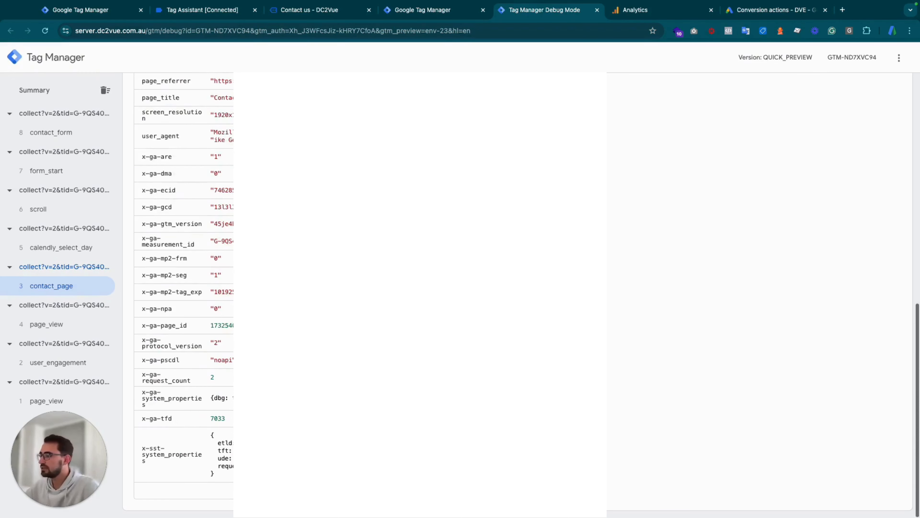
scroll(184, 290, "up", 10)
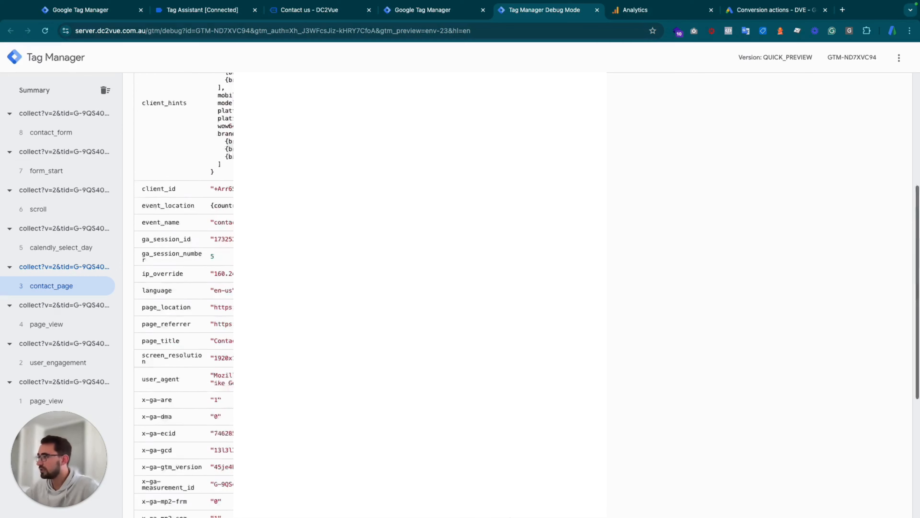
Step: Examine the user_data entry with its email and phone number values in the contact_form event's data
left_click(71, 137)
scroll(642, 411, "down", 8)
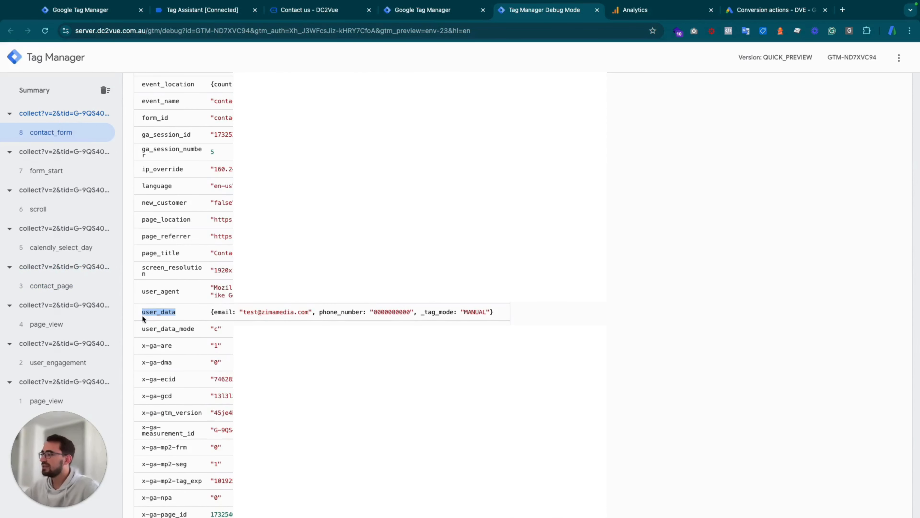
left_click(141, 314)
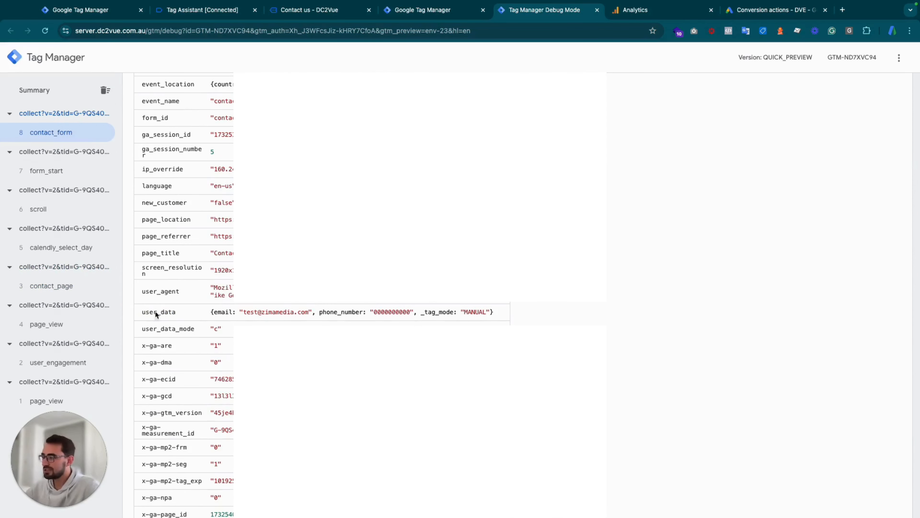
left_click_drag(212, 312, 493, 312)
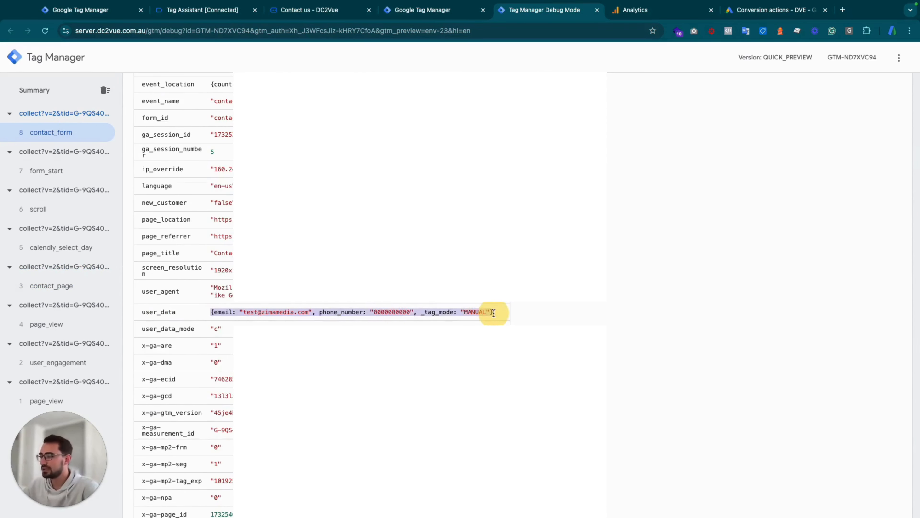
left_click_drag(242, 312, 310, 314)
left_click_drag(375, 312, 414, 316)
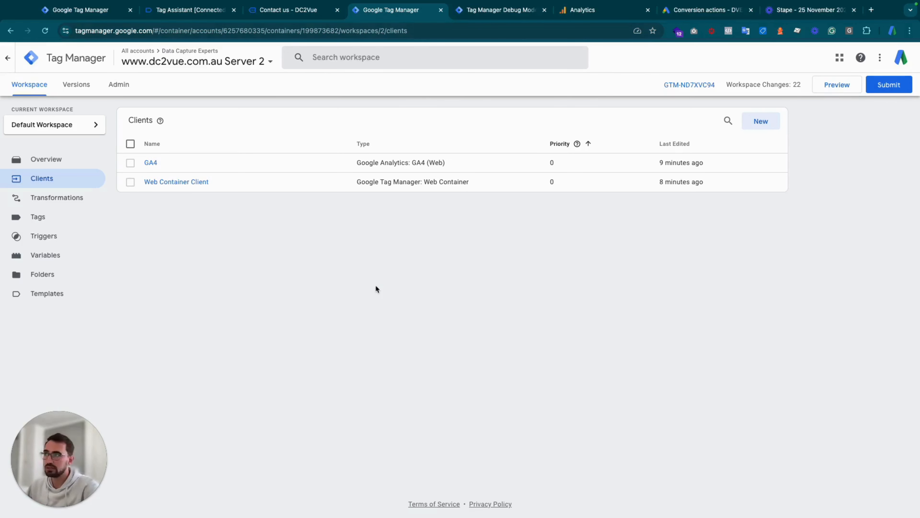
Step: Switch to Google Analytics and check the Realtime overview report for the incoming events
left_click(598, 11)
left_click(199, 56)
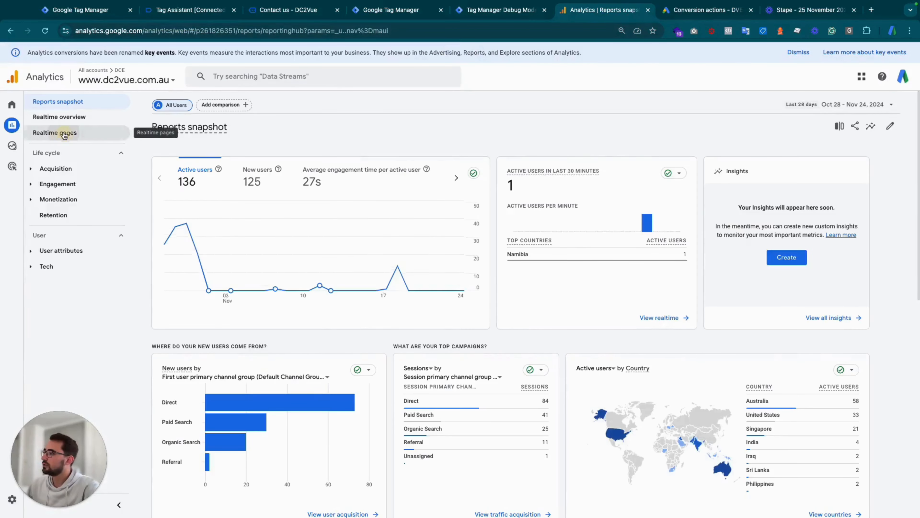
left_click(64, 133)
left_click(59, 116)
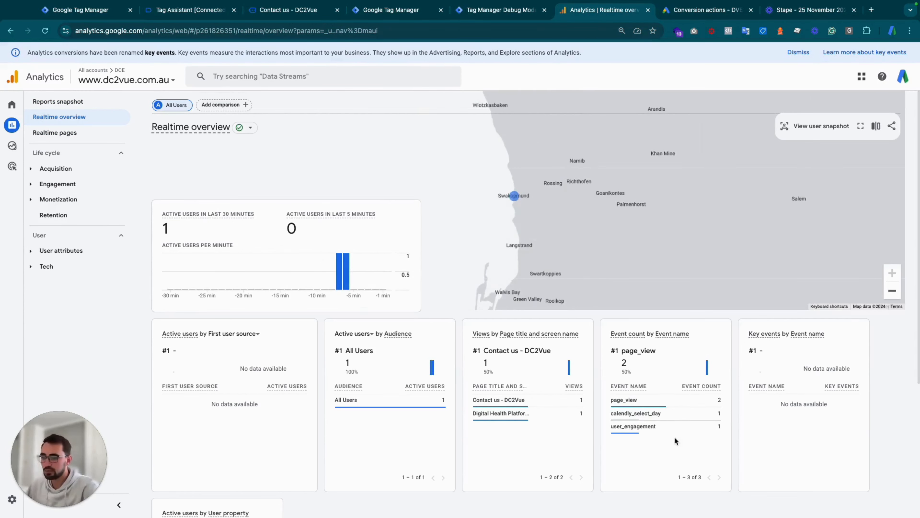
mouse_move(691, 421)
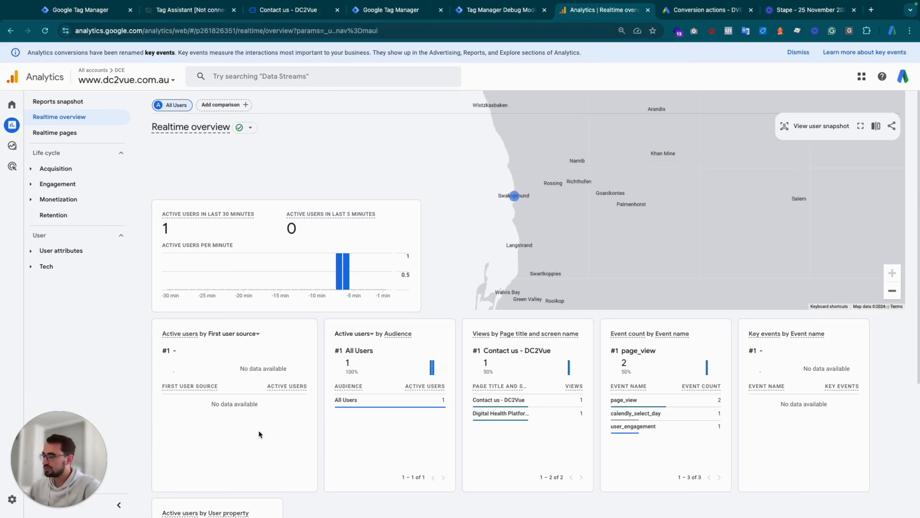
Step: Open the property's existing events in the Analytics admin settings, and switch to Tag Manager to list the server container's tags
left_click(10, 504)
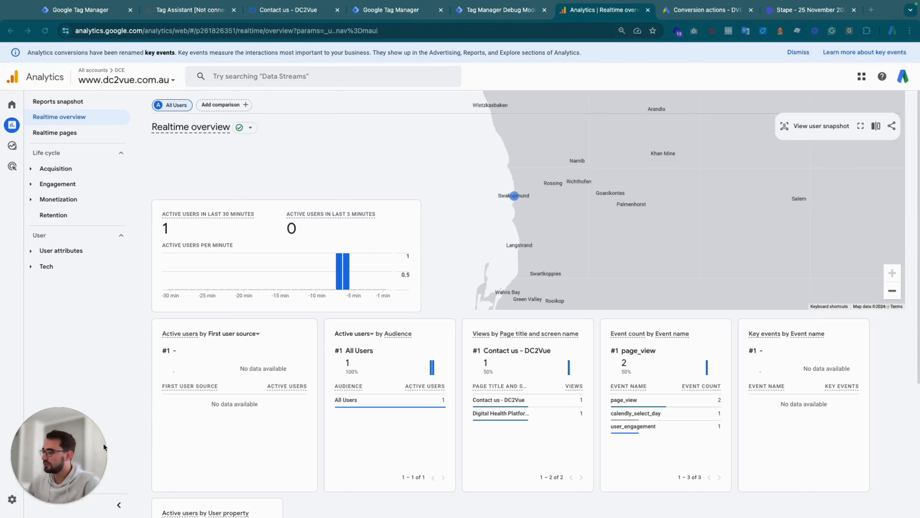
left_click(12, 502)
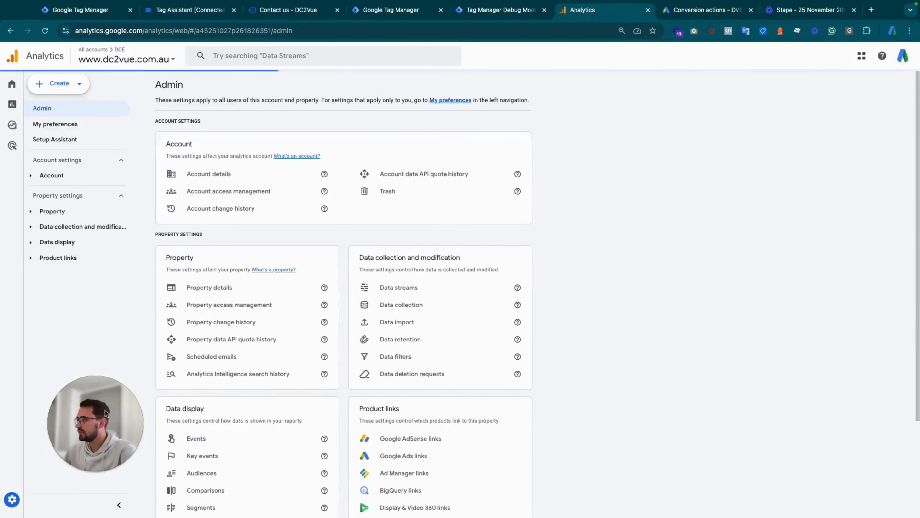
left_click_drag(105, 415, 86, 446)
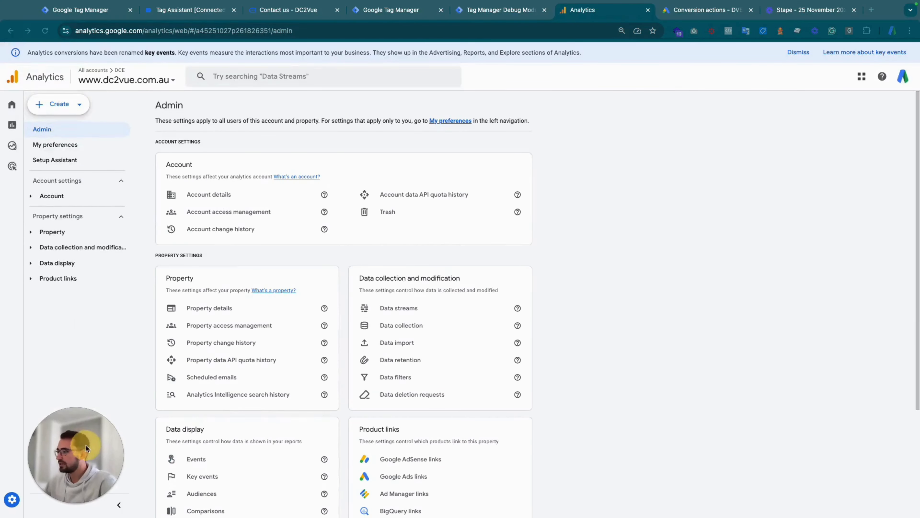
scroll(226, 384, "down", 3)
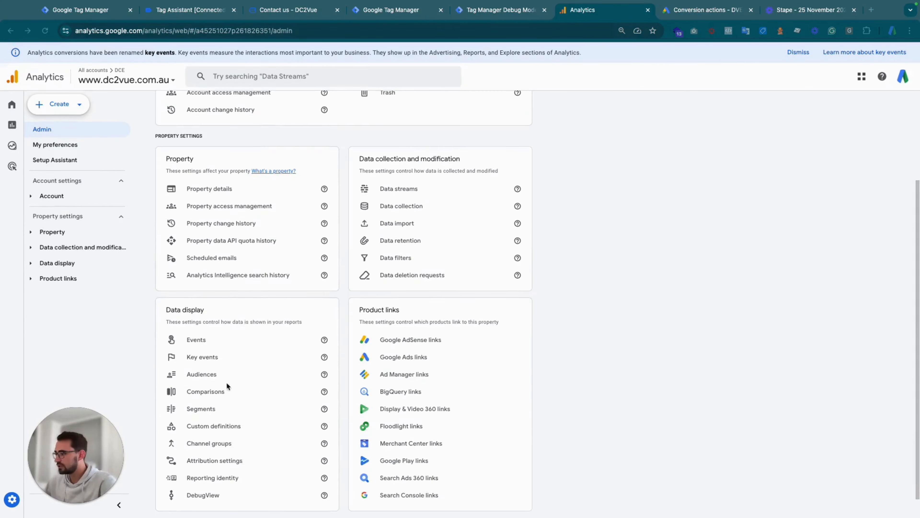
left_click(196, 340)
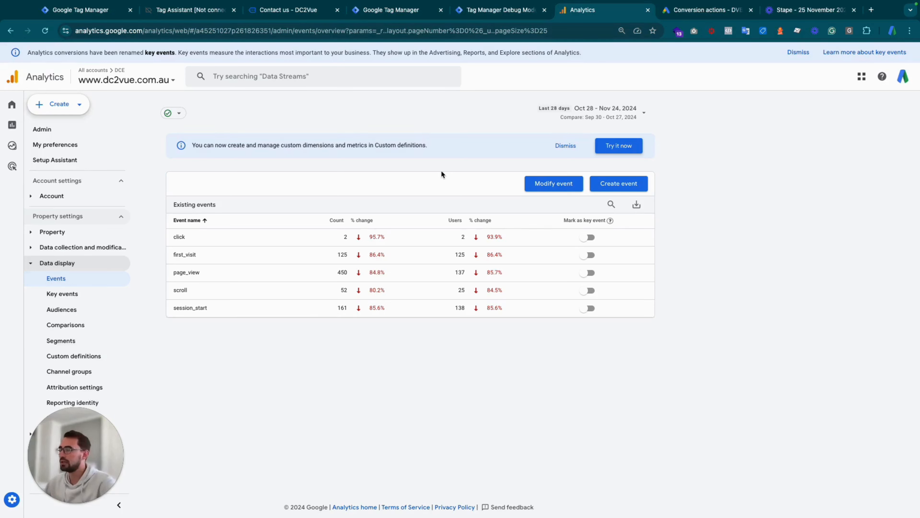
left_click(387, 11)
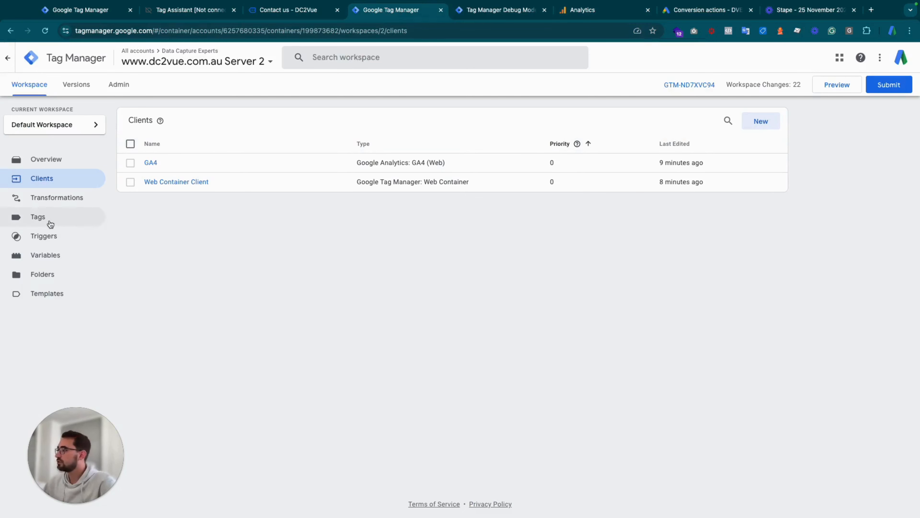
left_click(42, 218)
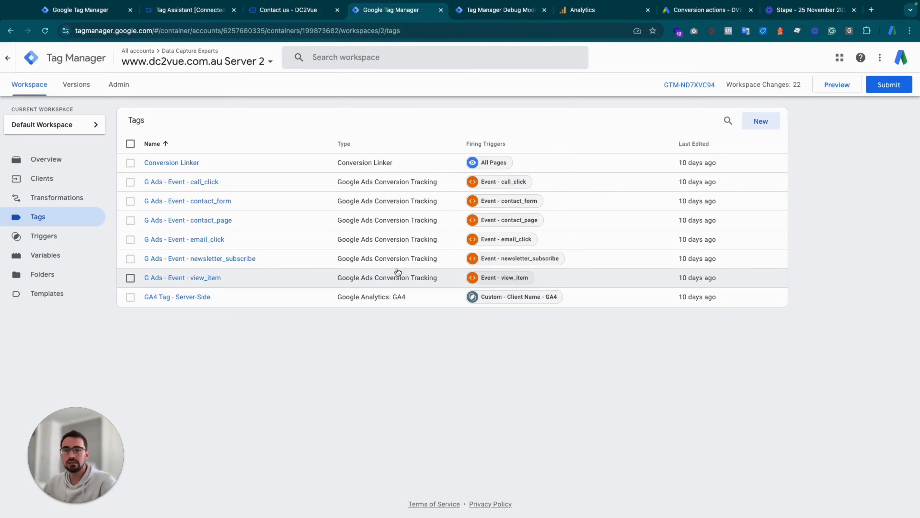
left_click(705, 11)
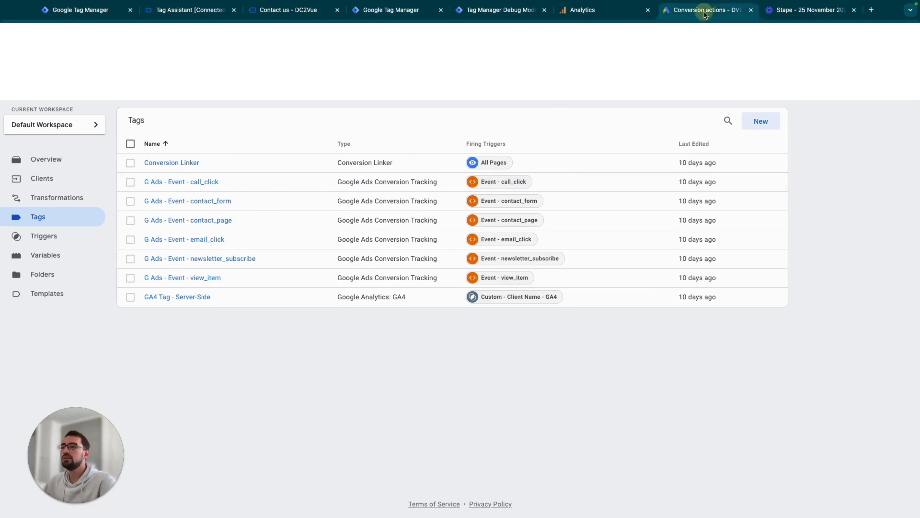
left_click(247, 169)
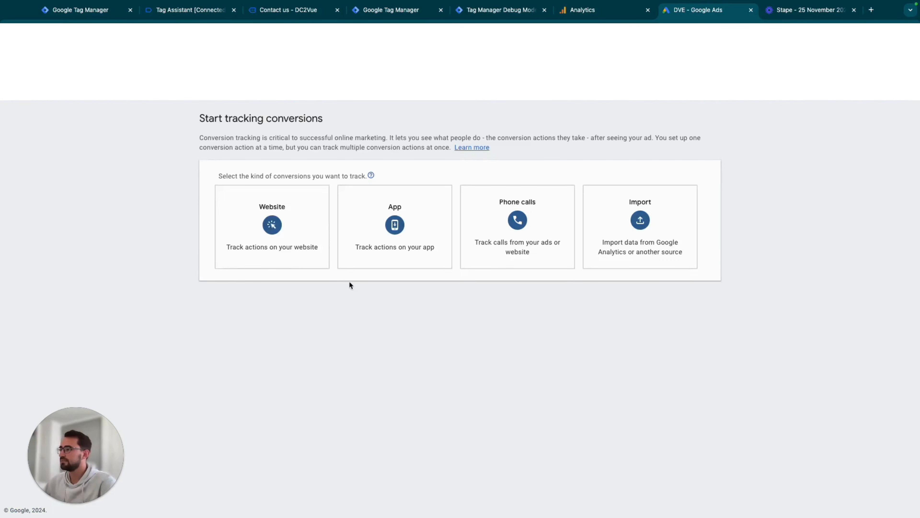
left_click(289, 228)
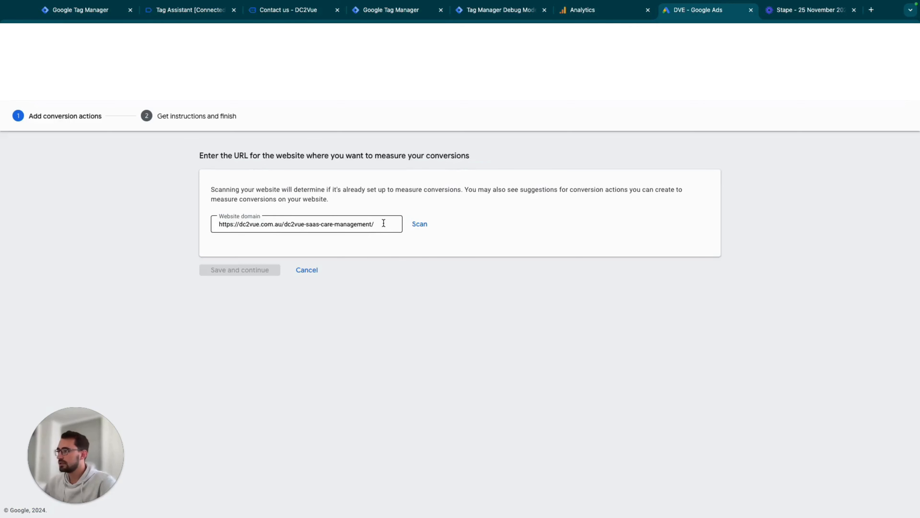
left_click_drag(383, 222, 284, 223)
key("BackSpace")
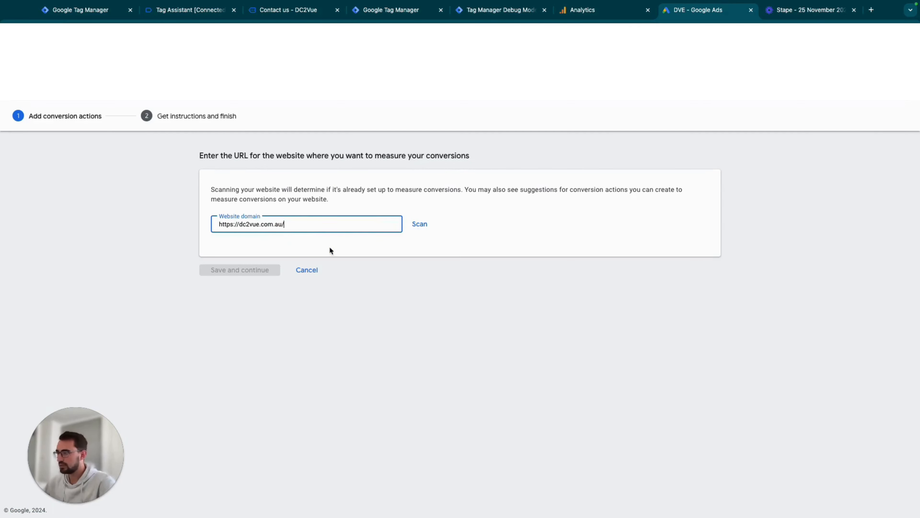
left_click(421, 225)
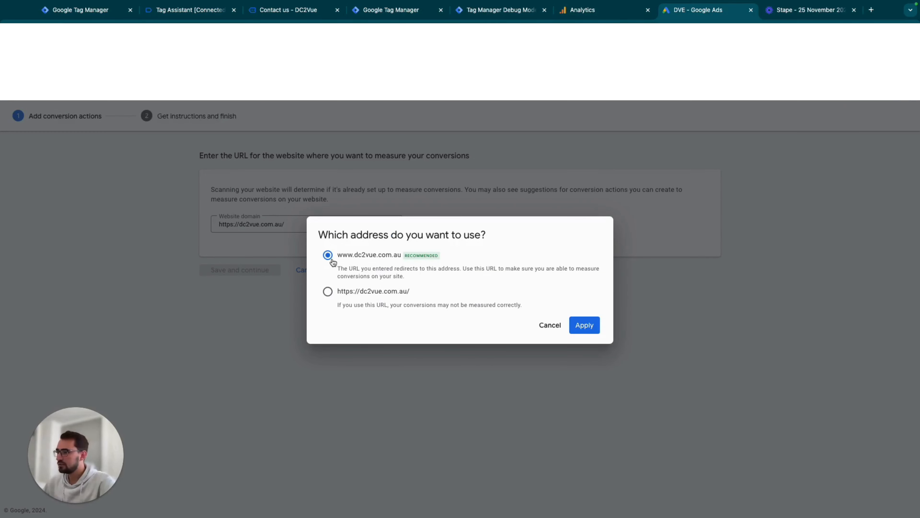
left_click(598, 329)
Step: Add a conversion action manually with the Submit lead form goal category and expand its conversion action optimization options
scroll(398, 326, "down", 5)
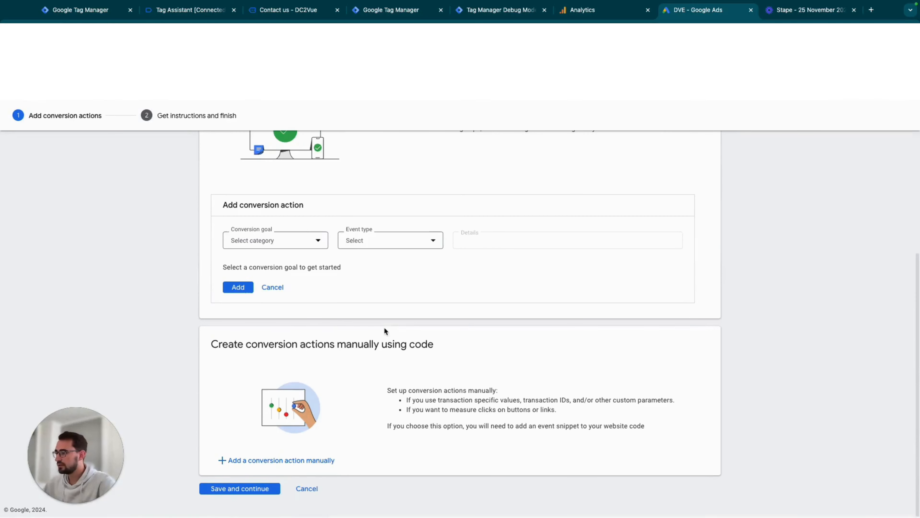
left_click(249, 463)
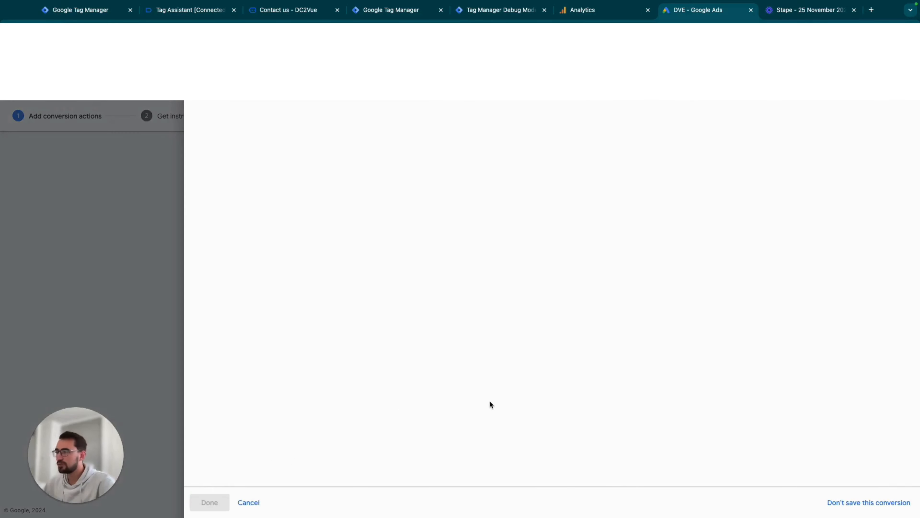
left_click(472, 181)
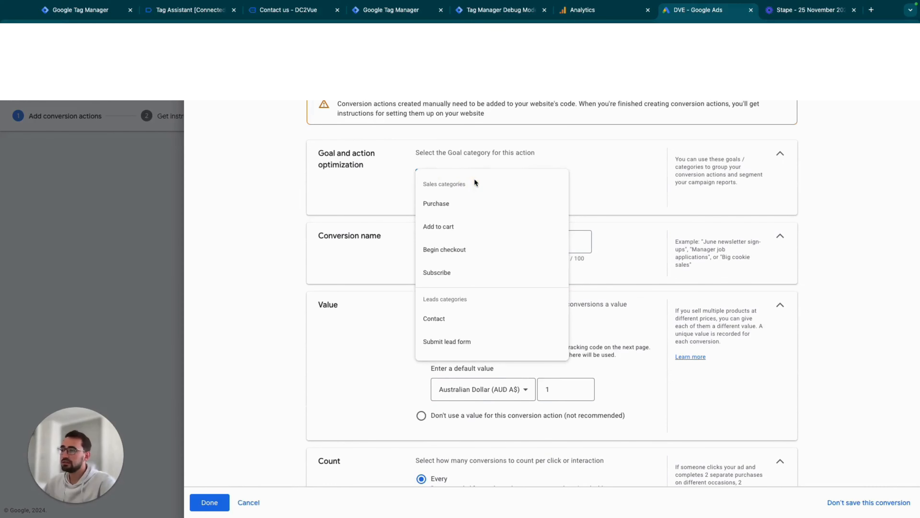
scroll(467, 259, "down", 4)
scroll(462, 254, "up", 2)
left_click(456, 256)
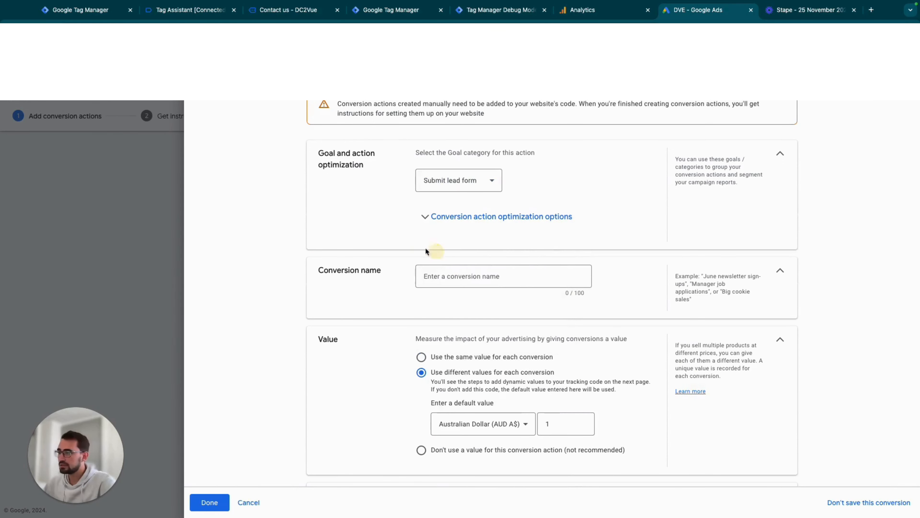
left_click(438, 216)
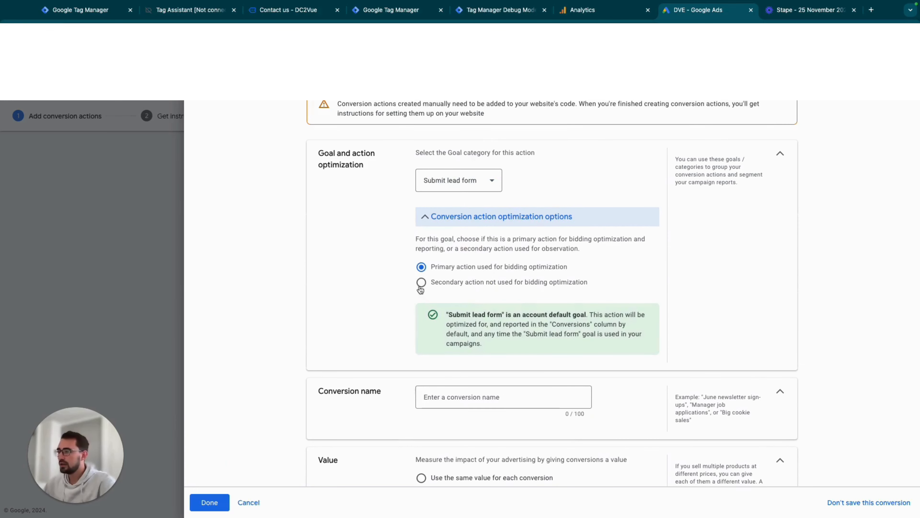
Step: Name the conversion "contact_form - 2 server-side - GTM"
left_click(448, 396)
type("contact")
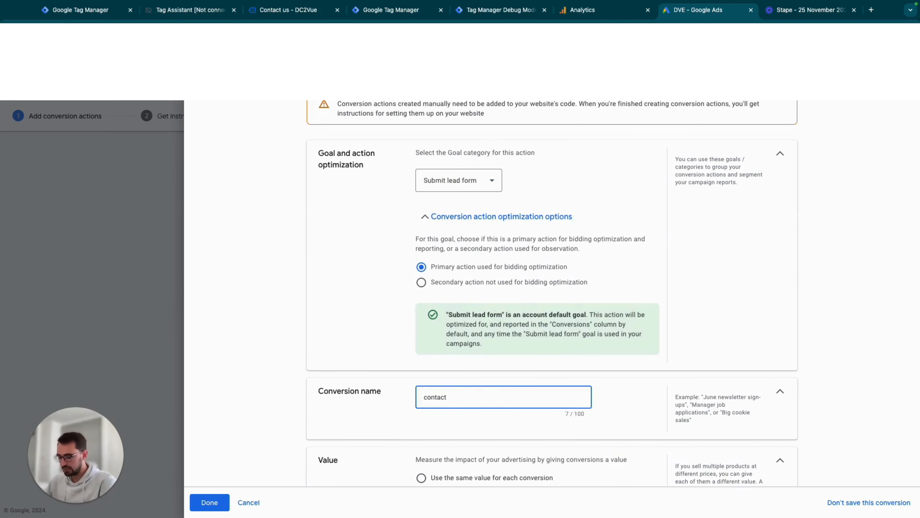
type("_form - ")
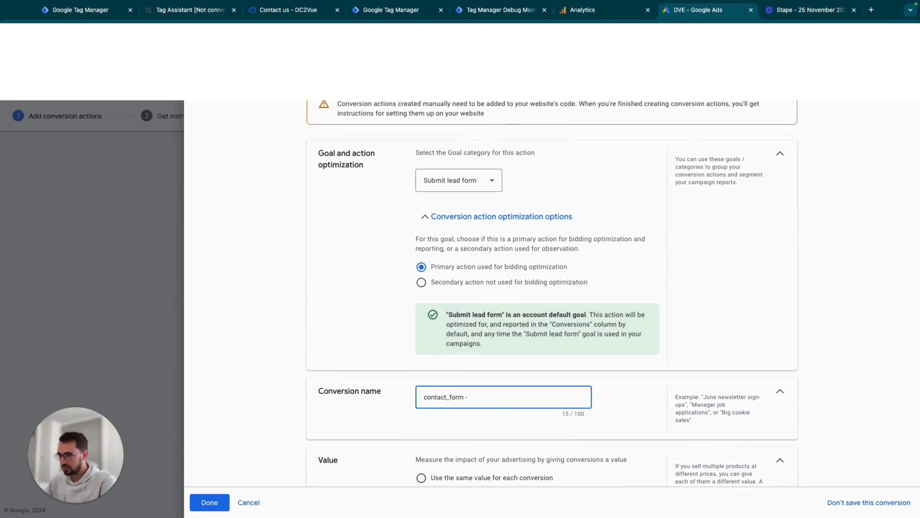
type("2 server-side - GTM")
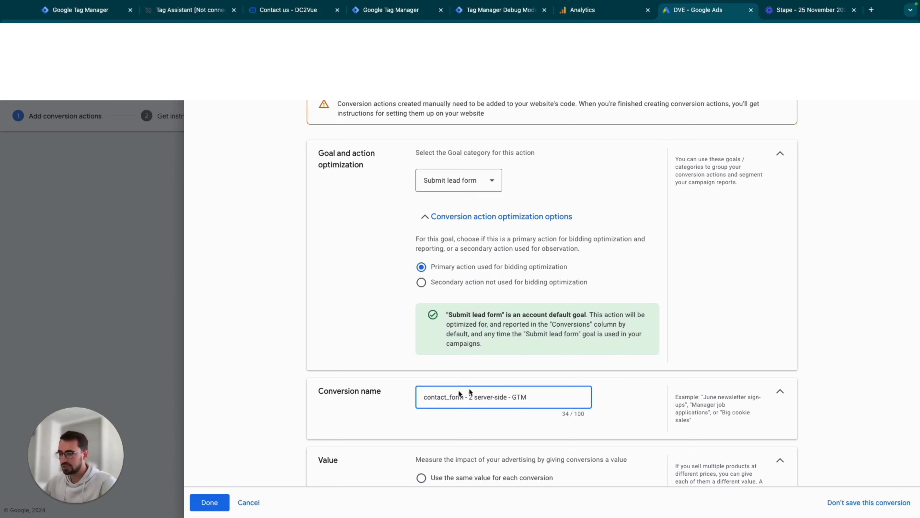
left_click_drag(528, 397, 513, 396)
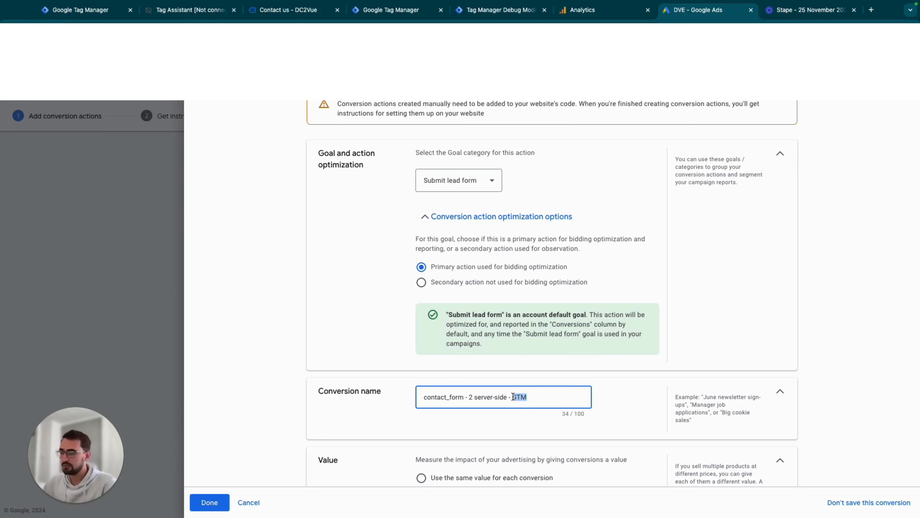
left_click(516, 397)
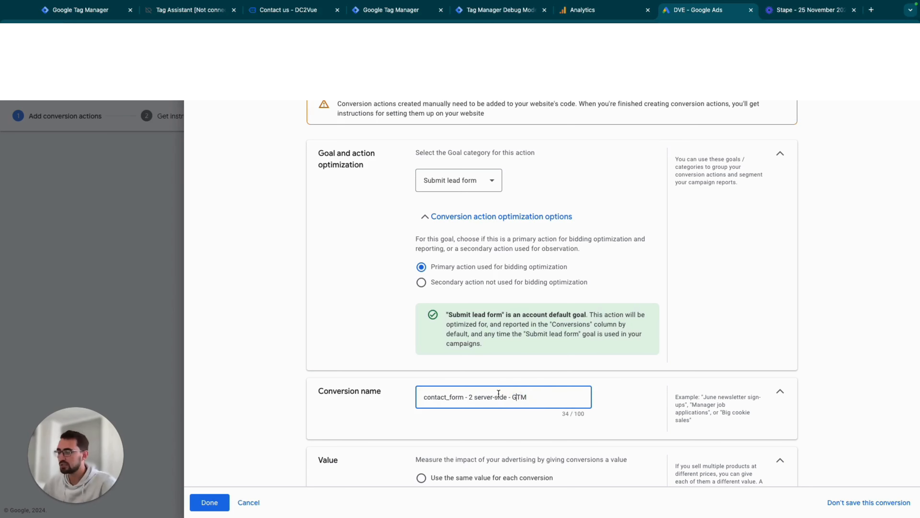
Step: Set the conversion action to use no value and to count one conversion per click or interaction
scroll(603, 313, "down", 7)
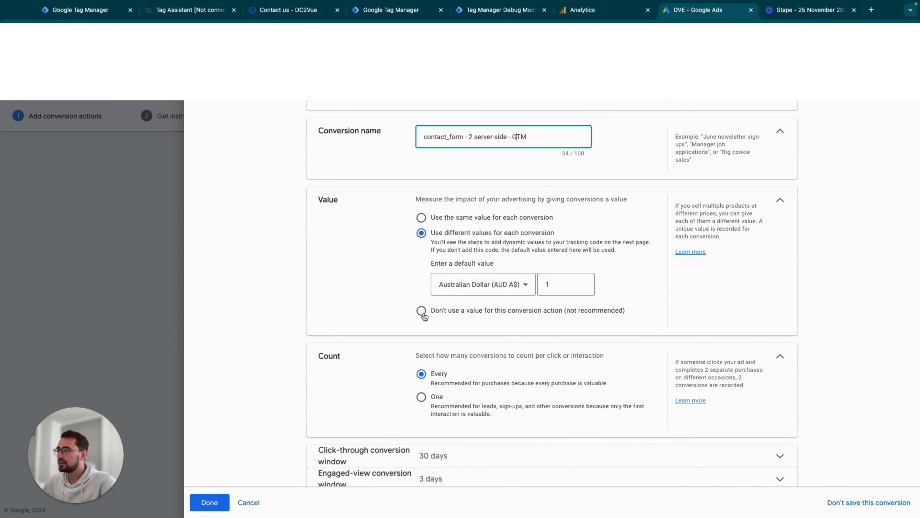
left_click(422, 312)
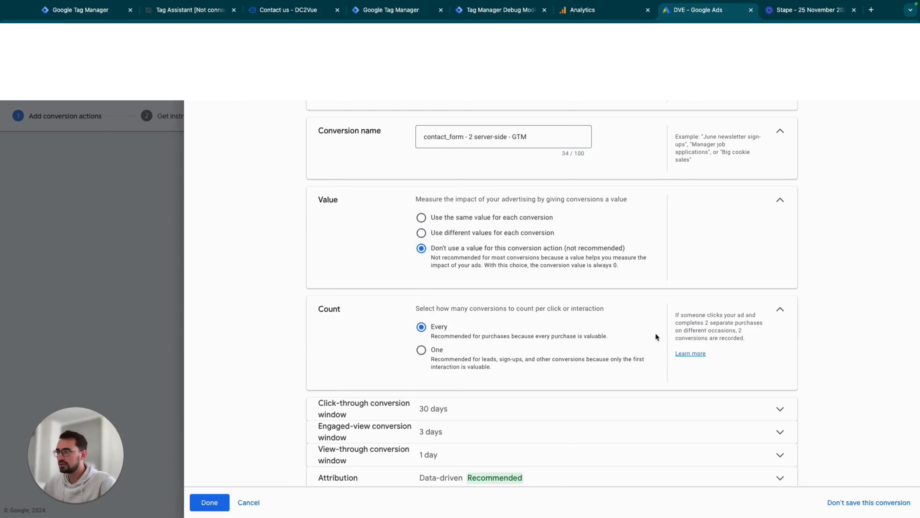
left_click(422, 314)
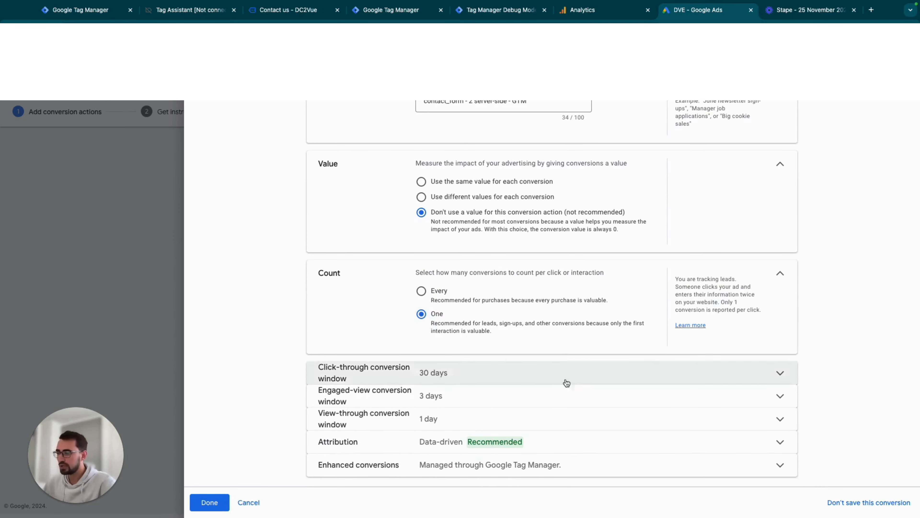
Step: Set the click-through conversion window to 90 days, check the enhanced conversions setting and finish the conversion action
left_click(579, 382)
left_click(448, 417)
left_click(438, 285)
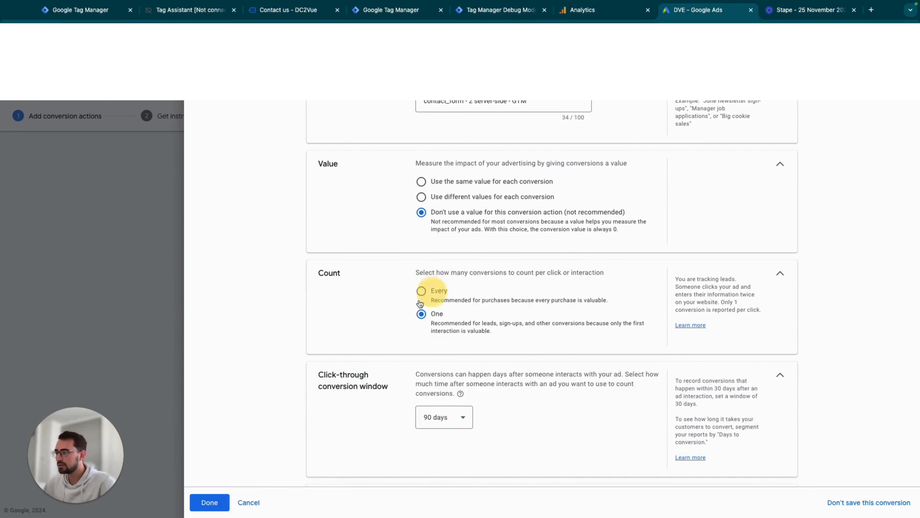
scroll(343, 339, "down", 3)
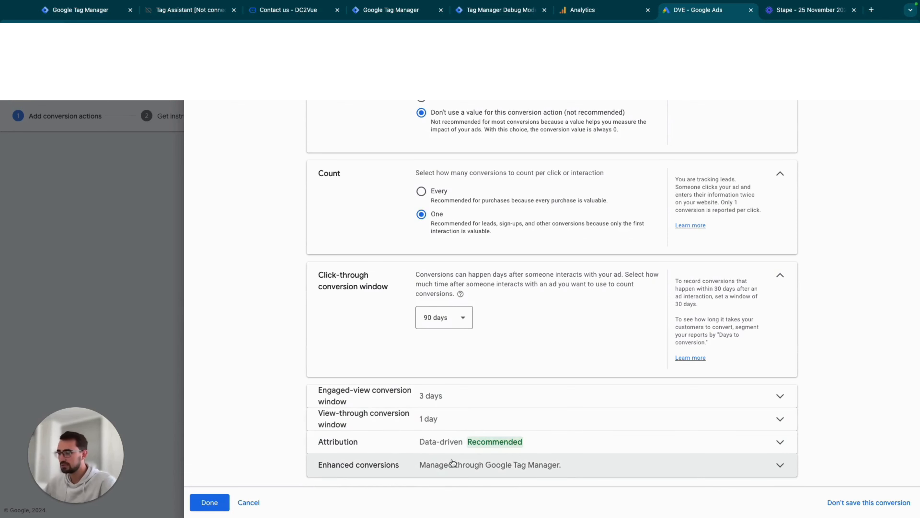
left_click(743, 460)
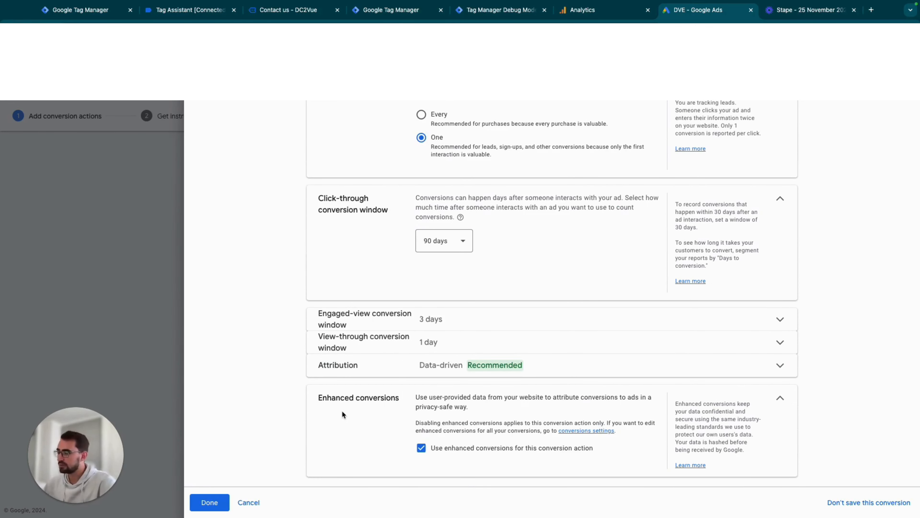
left_click(213, 501)
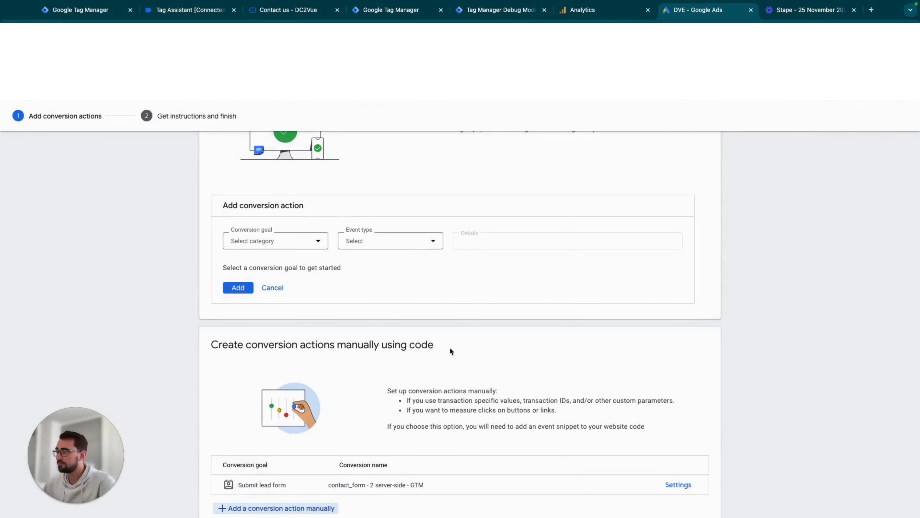
Step: Save the manually created conversion actions and show the setup instructions for Google Tag Manager
scroll(372, 275, "down", 2)
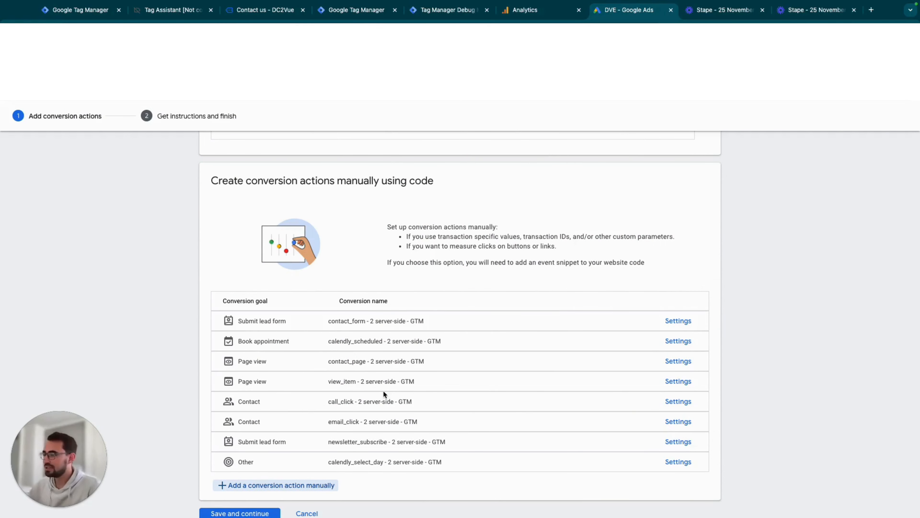
scroll(308, 417, "down", 2)
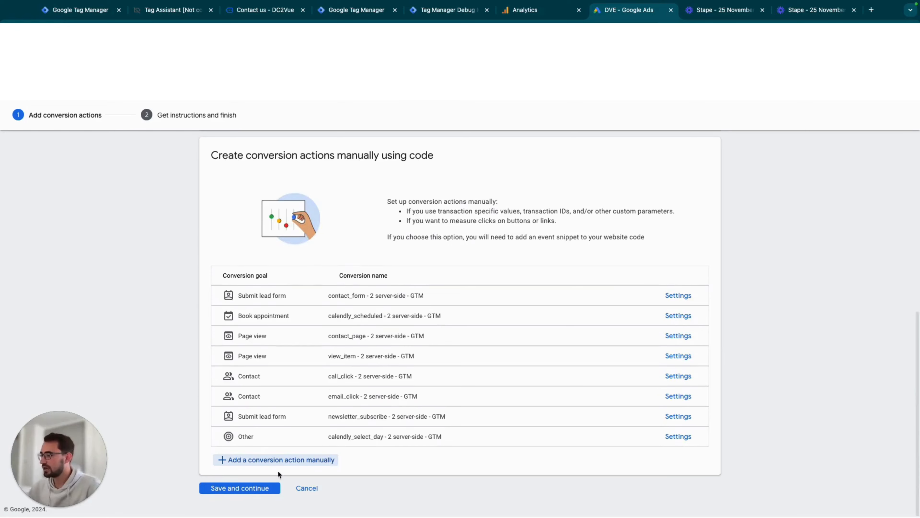
left_click(228, 496)
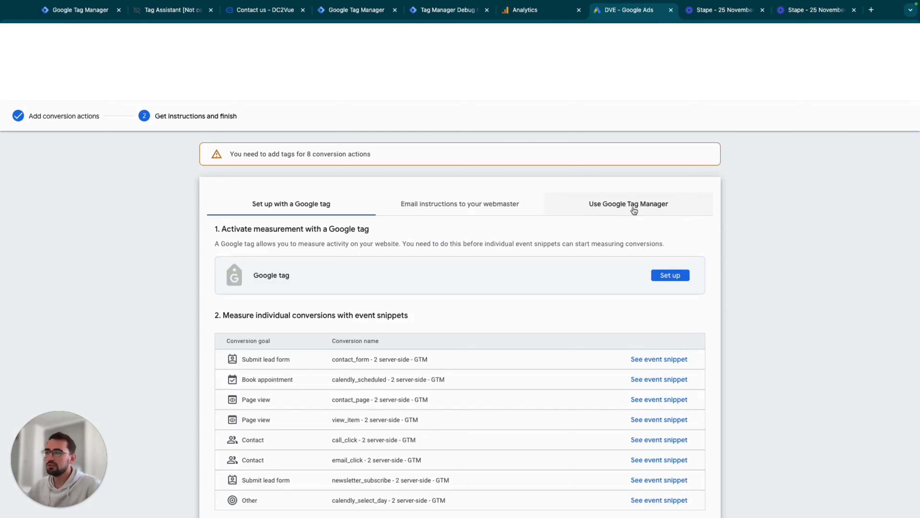
left_click(634, 206)
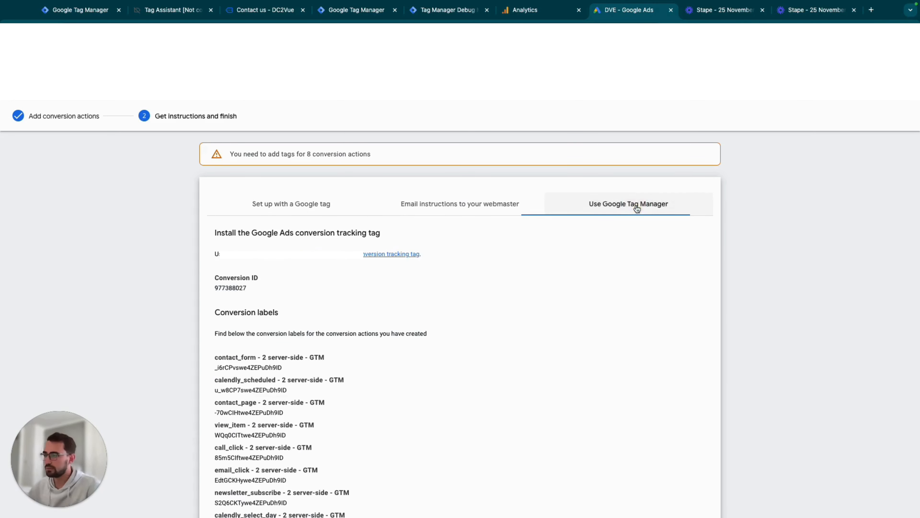
Step: Copy the Conversion ID from the Google Tag Manager setup instructions
scroll(314, 283, "down", 1)
double_click(218, 255)
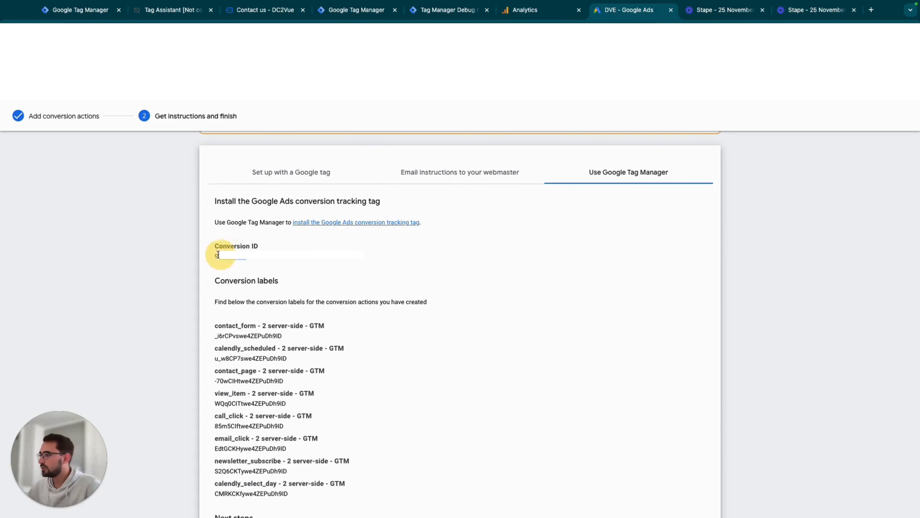
right_click(230, 255)
left_click(252, 277)
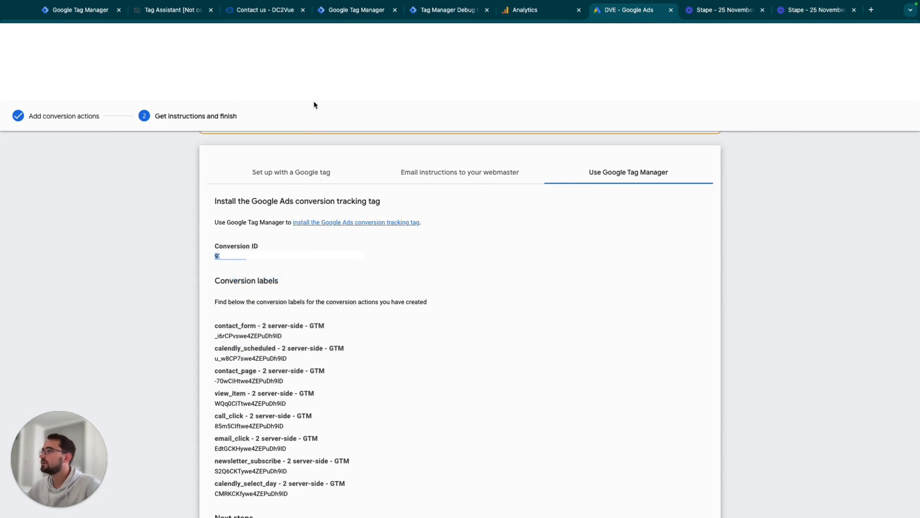
Step: Switch to the server container in Tag Manager, paste the copied Conversion ID as the Google Ads ID variable's value and save it
left_click(363, 14)
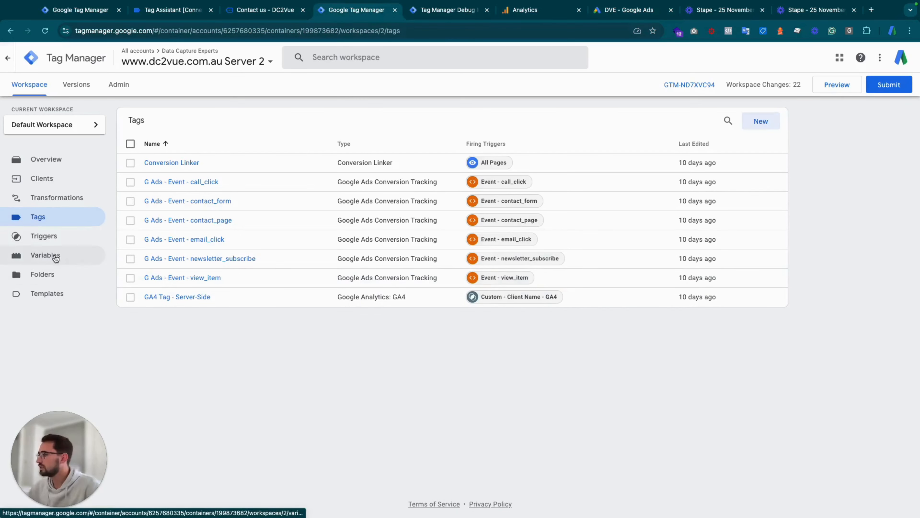
left_click(55, 255)
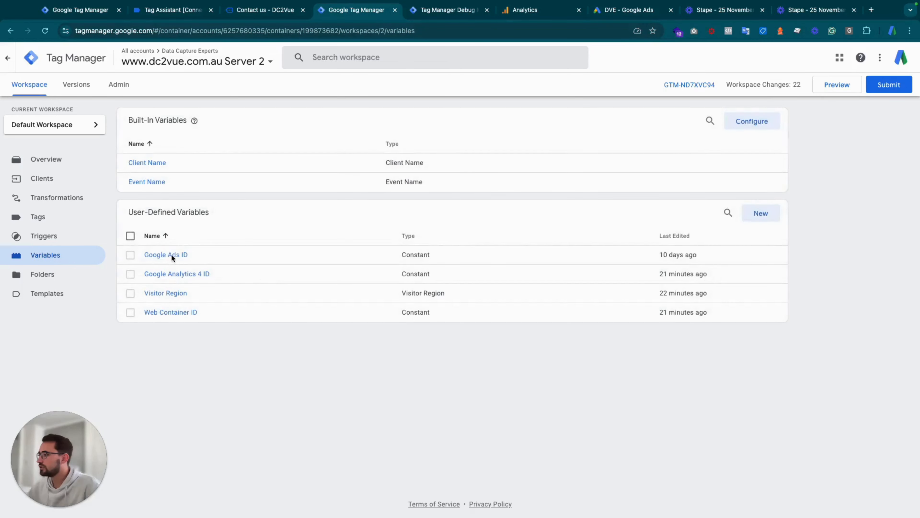
left_click(171, 253)
left_click(430, 189)
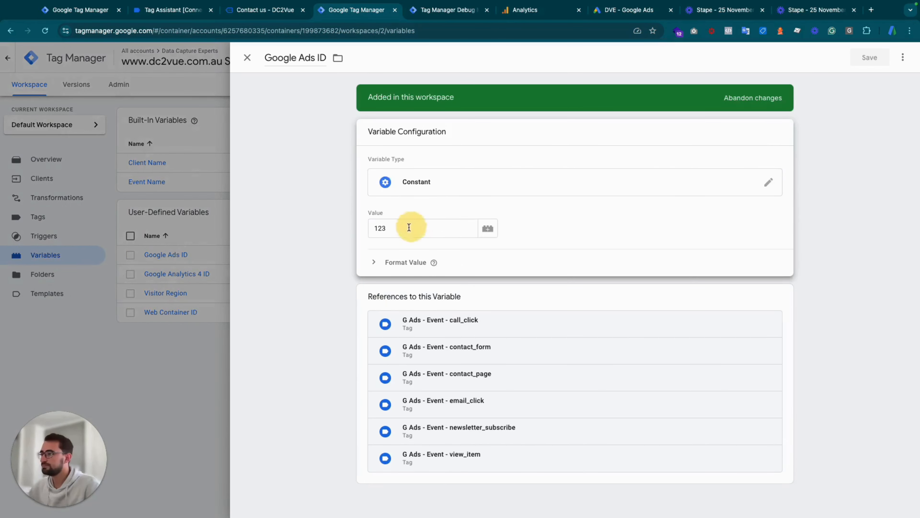
double_click(411, 226)
key("ctrl+v")
left_click(807, 107)
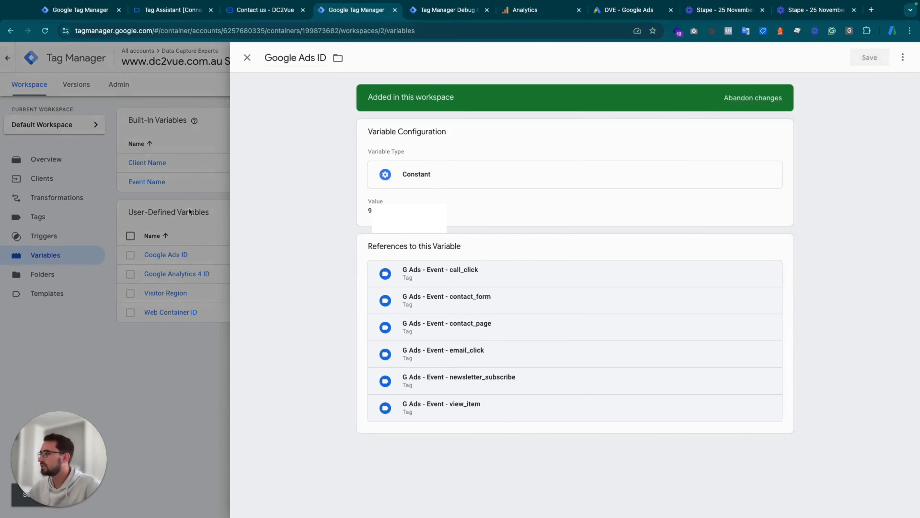
Step: Open the G Ads - Event - call_click tag in the server container and check that its Conversion ID uses the Google Ads ID variable
left_click(49, 215)
left_click(49, 216)
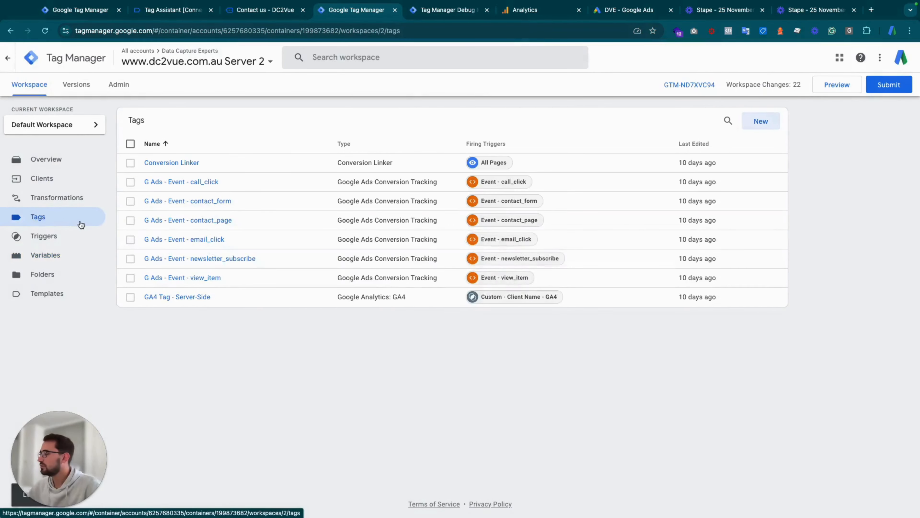
left_click(202, 182)
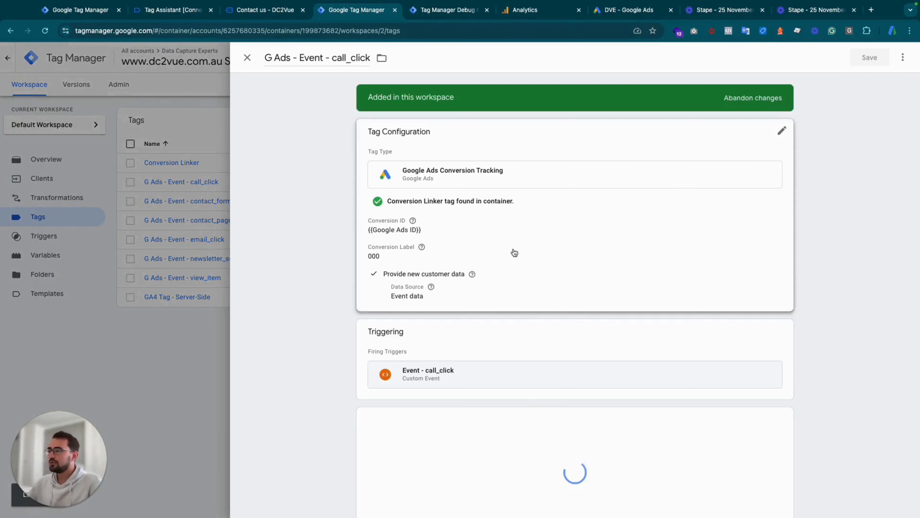
left_click(493, 232)
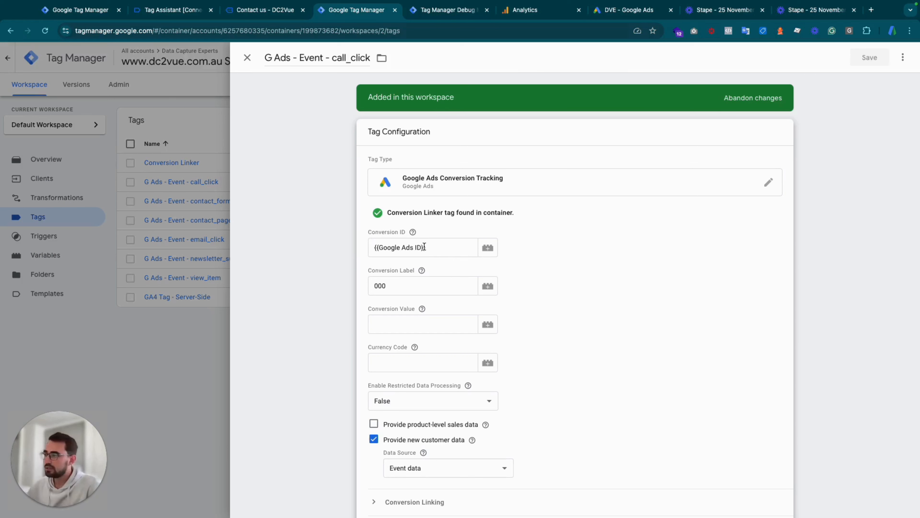
left_click_drag(422, 248, 375, 247)
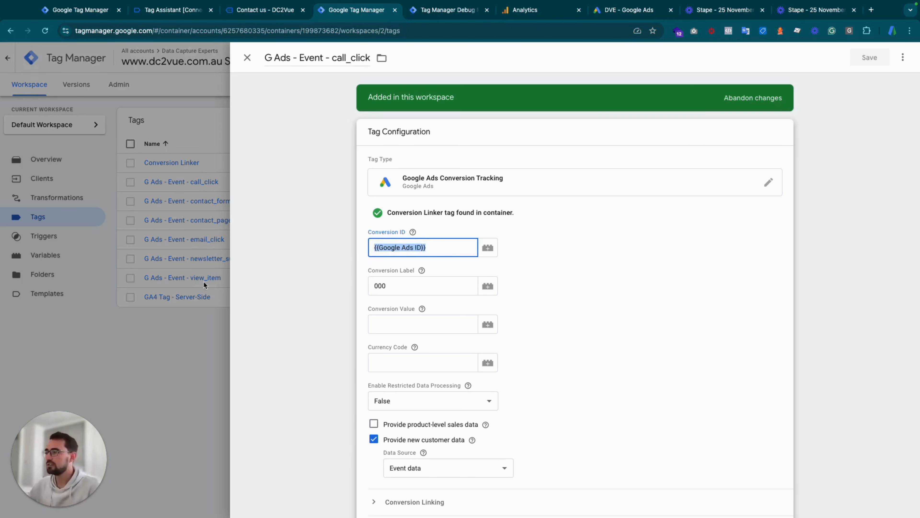
left_click(300, 254)
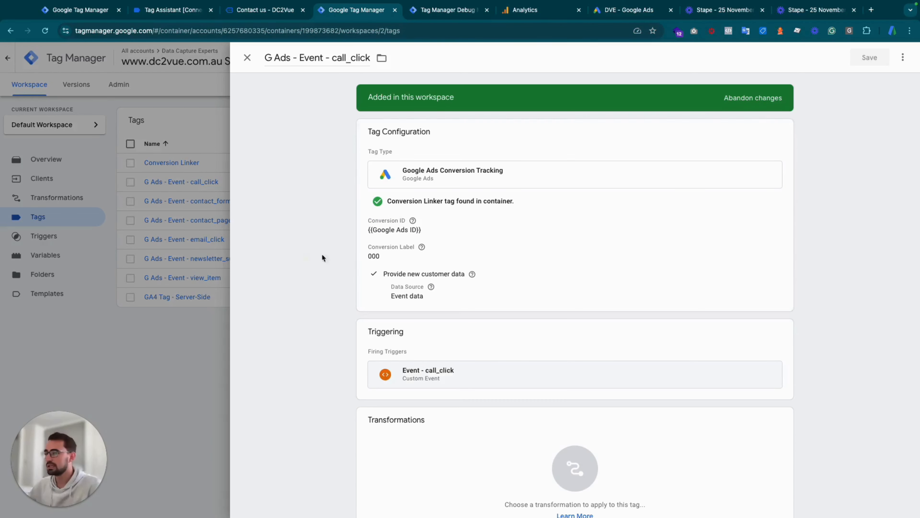
Step: Switch to Google Ads and copy the conversion label of the contact_form - 2 server-side - GTM action
left_click(599, 14)
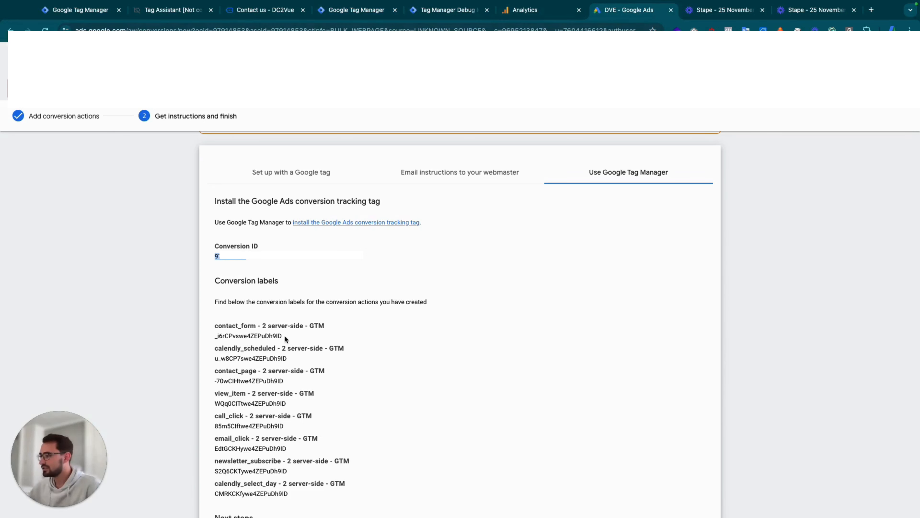
left_click_drag(284, 336, 212, 335)
right_click(212, 335)
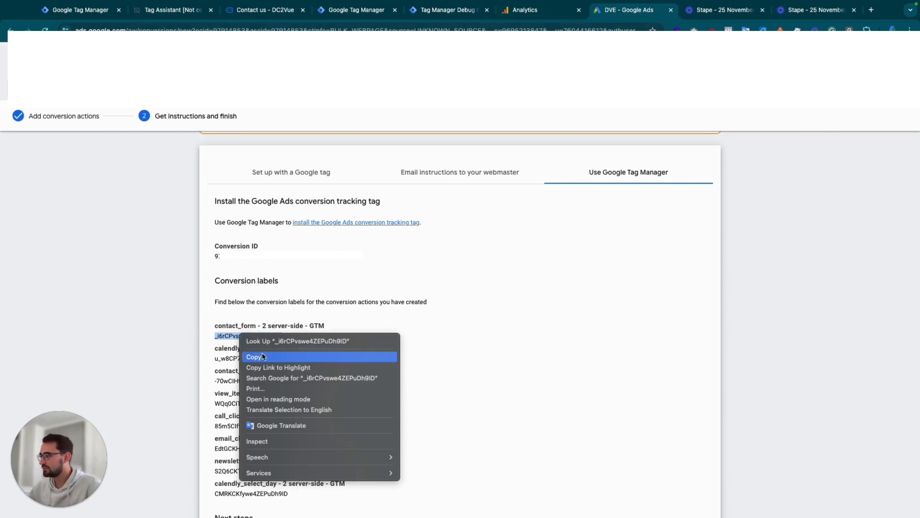
left_click(262, 352)
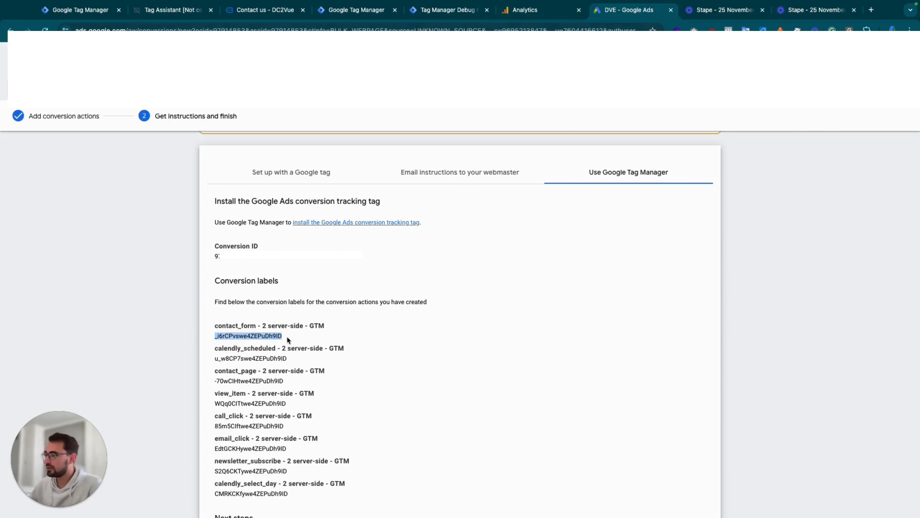
Step: Switch to the server container in Tag Manager, replace the G Ads - Event - contact_form tag's Conversion Label with the copied label and save the tag
left_click(357, 10)
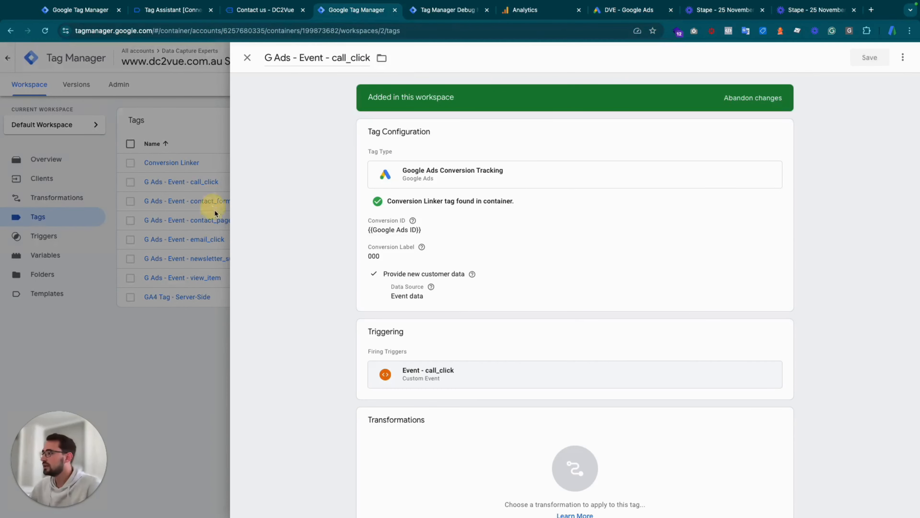
left_click(215, 208)
left_click(217, 202)
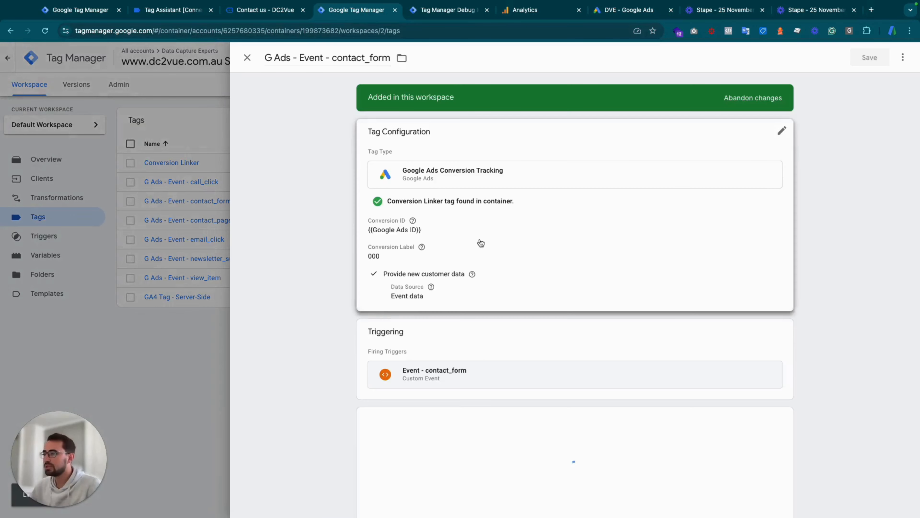
left_click(481, 243)
left_click(400, 287)
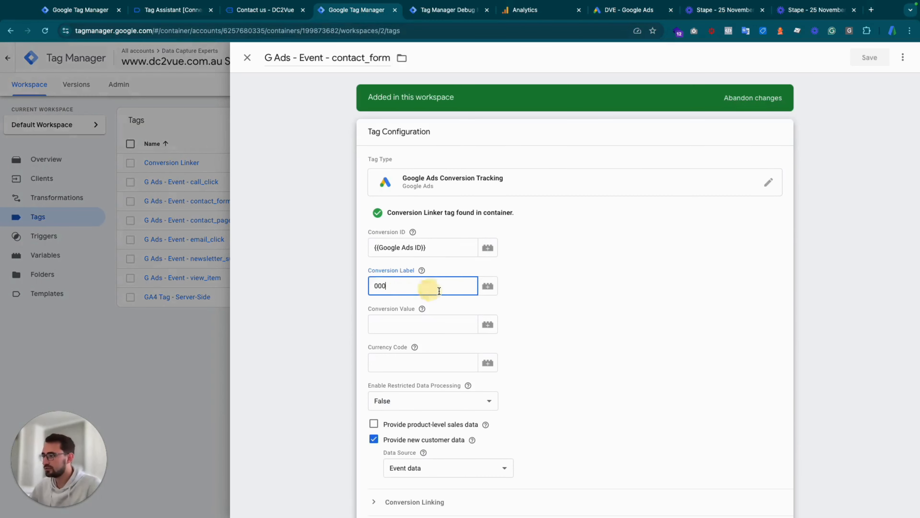
key("ctrl+a")
key("ctrl+v")
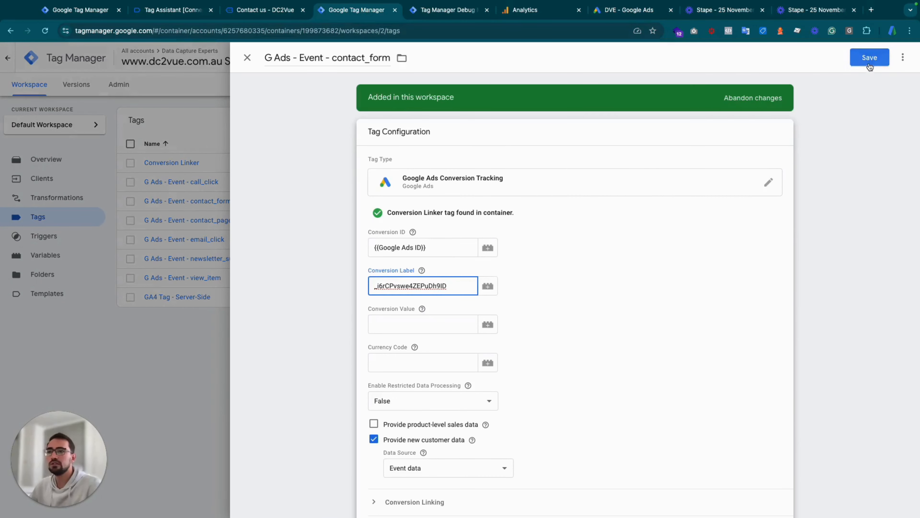
left_click(866, 58)
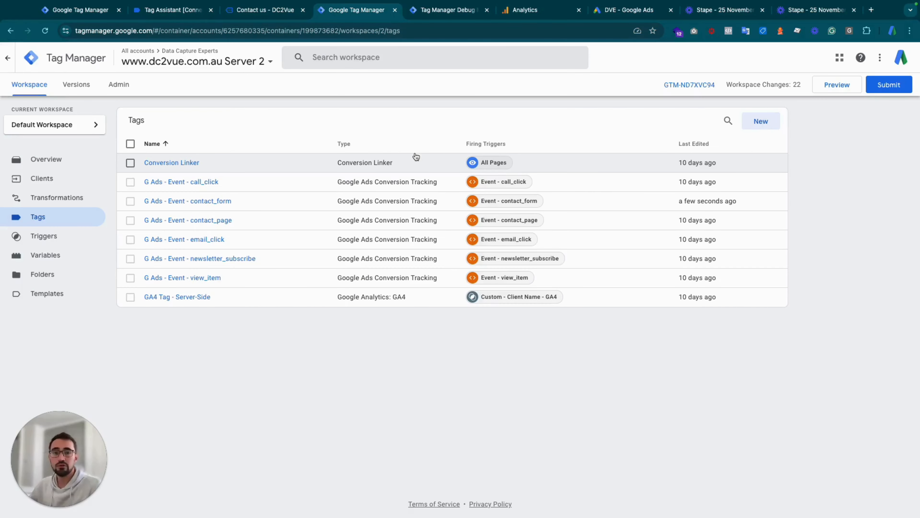